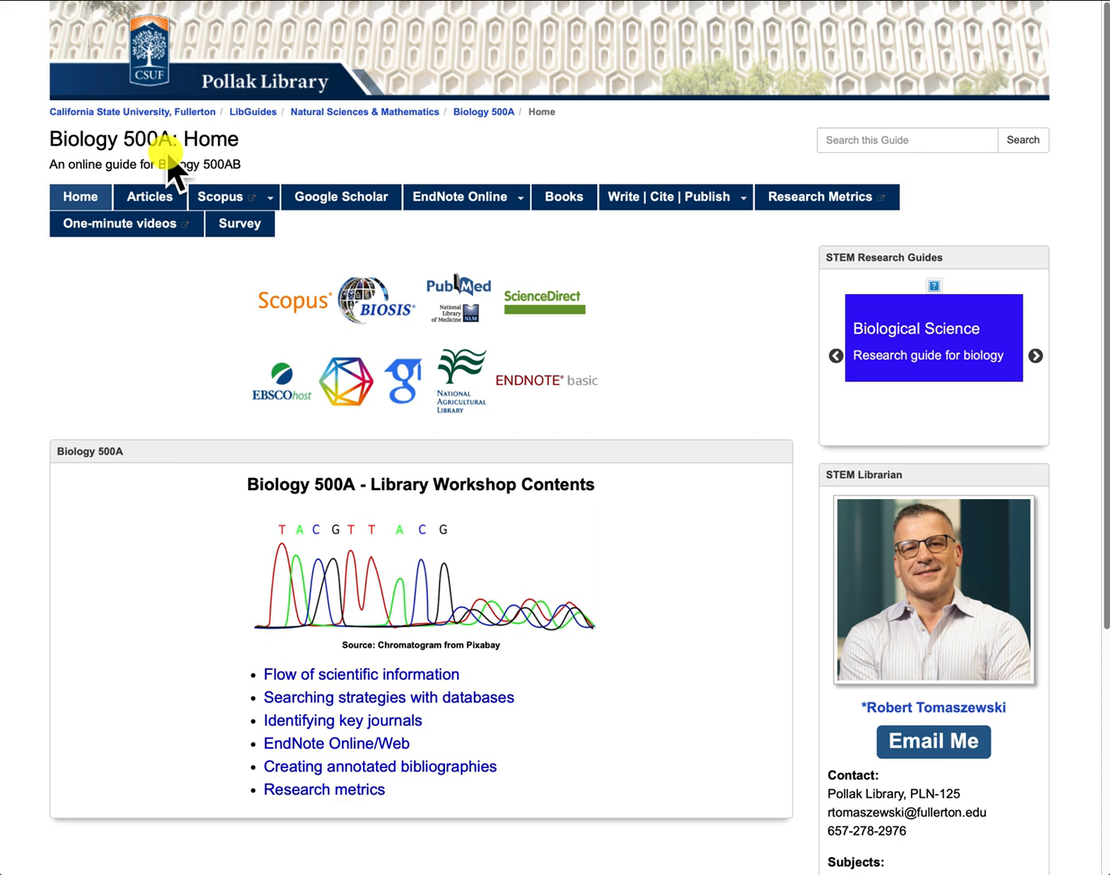
Switch to the Scopus document search results and look through the list of articles
{"action": "mouse_move", "coordinate": [463, 204]}
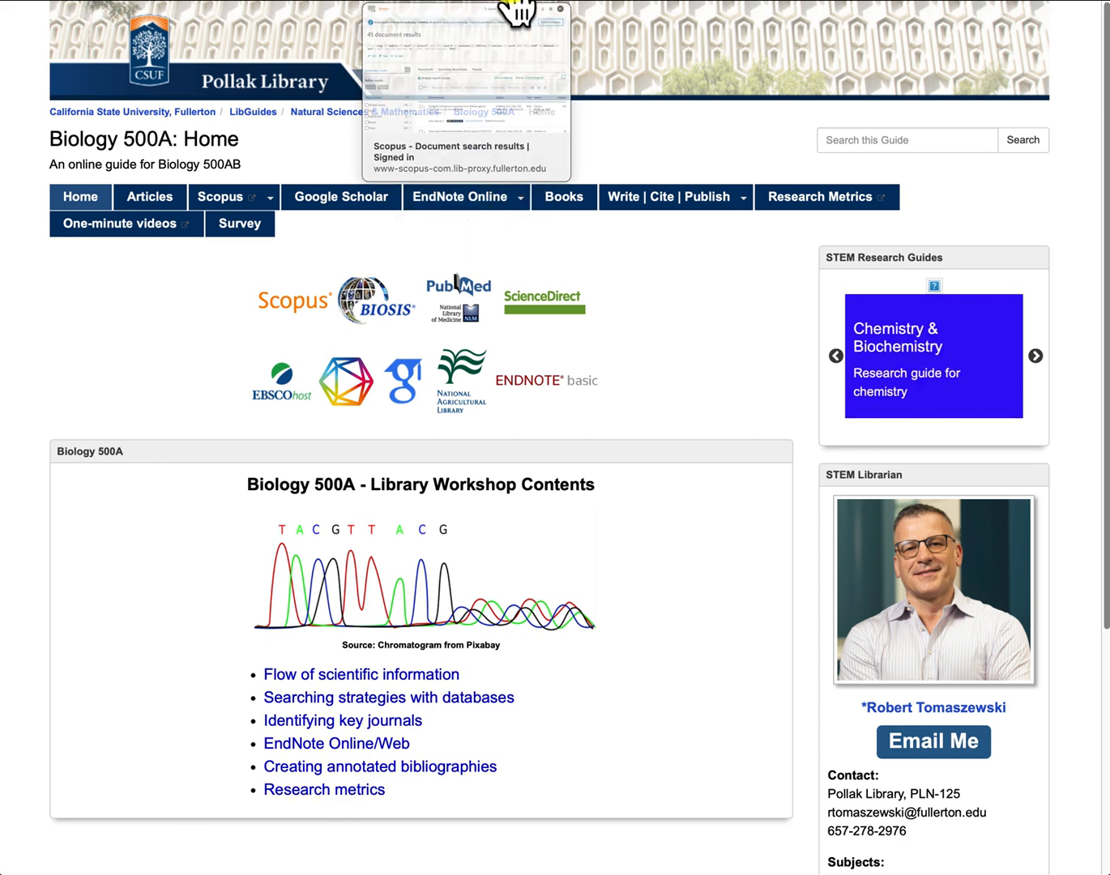
{"action": "left_click", "coordinate": [515, 9]}
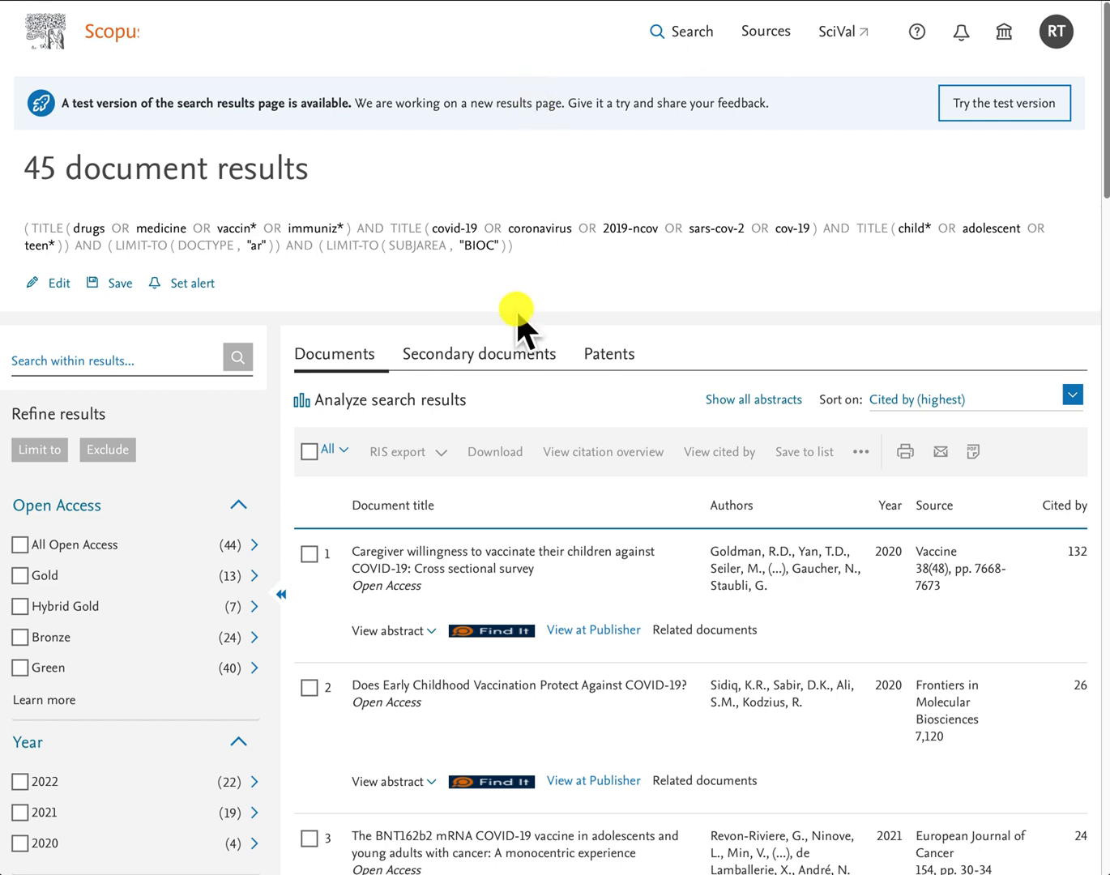
{"action": "scroll", "coordinate": [519, 325], "scroll_direction": "down", "scroll_amount": 1}
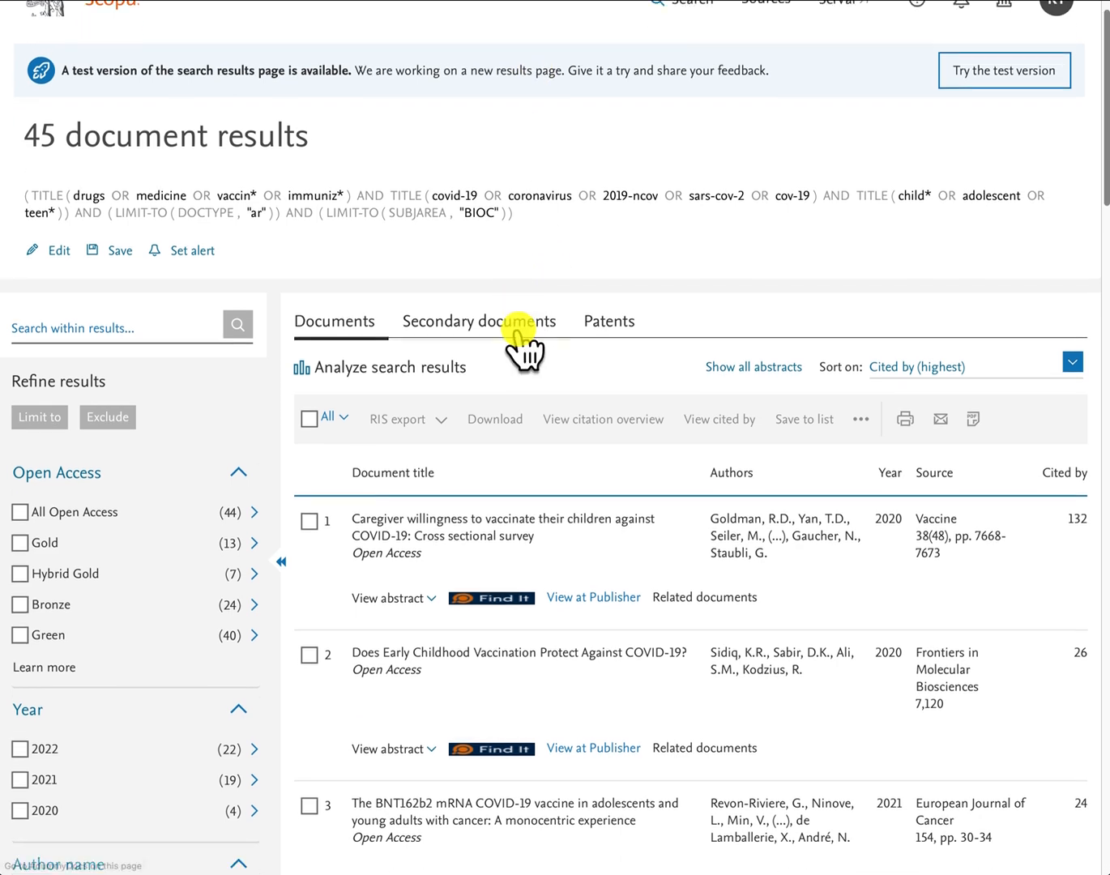
{"action": "scroll", "coordinate": [519, 330], "scroll_direction": "down", "scroll_amount": 1}
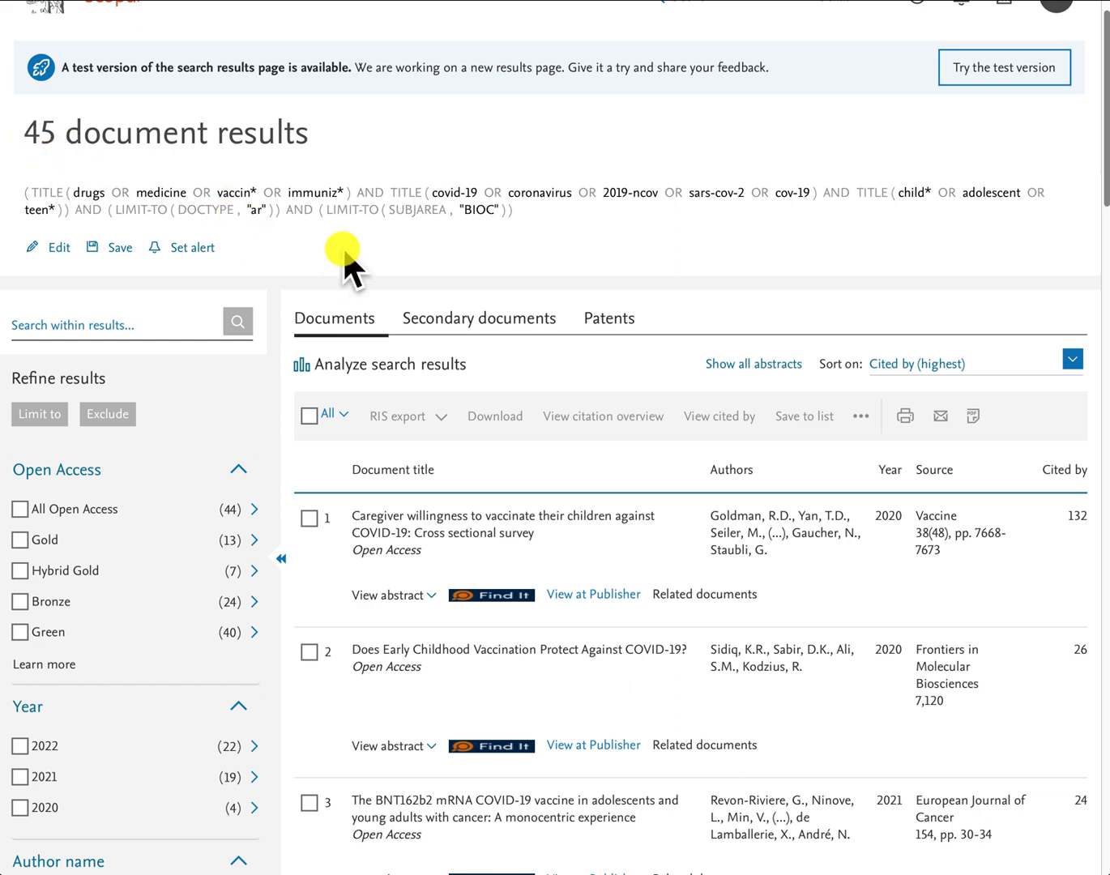
{"action": "scroll", "coordinate": [342, 246], "scroll_direction": "down", "scroll_amount": 7}
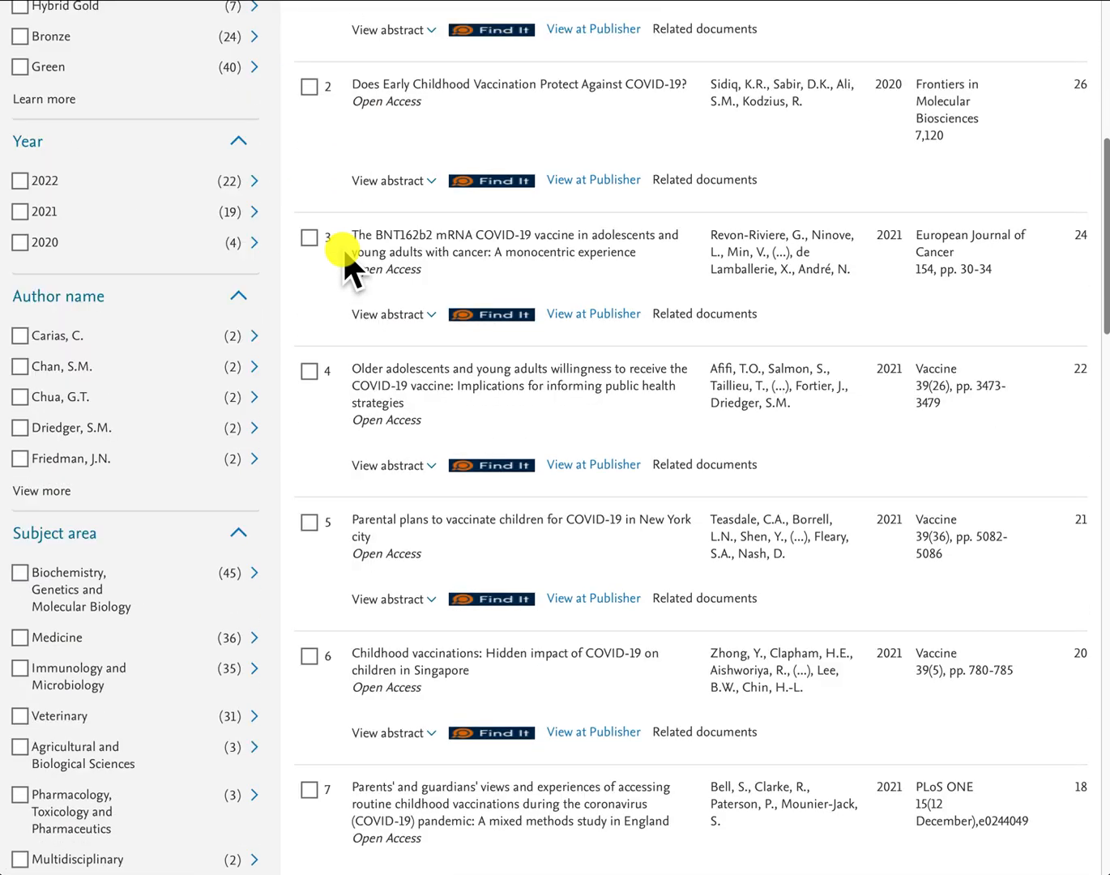
{"action": "scroll", "coordinate": [341, 246], "scroll_direction": "down", "scroll_amount": 3}
{"action": "scroll", "coordinate": [342, 246], "scroll_direction": "up", "scroll_amount": 6}
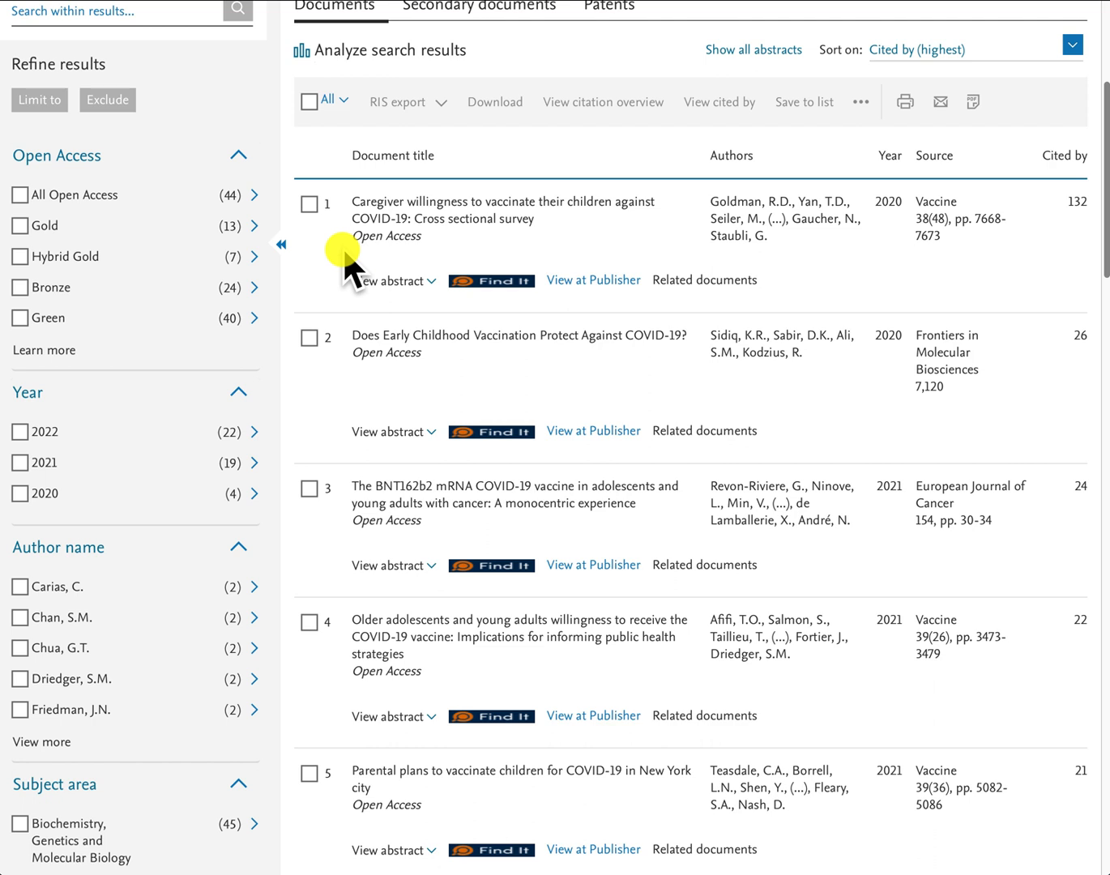
Select documents 1, 3, 5 and 6 in the search results
{"action": "left_click", "coordinate": [309, 207]}
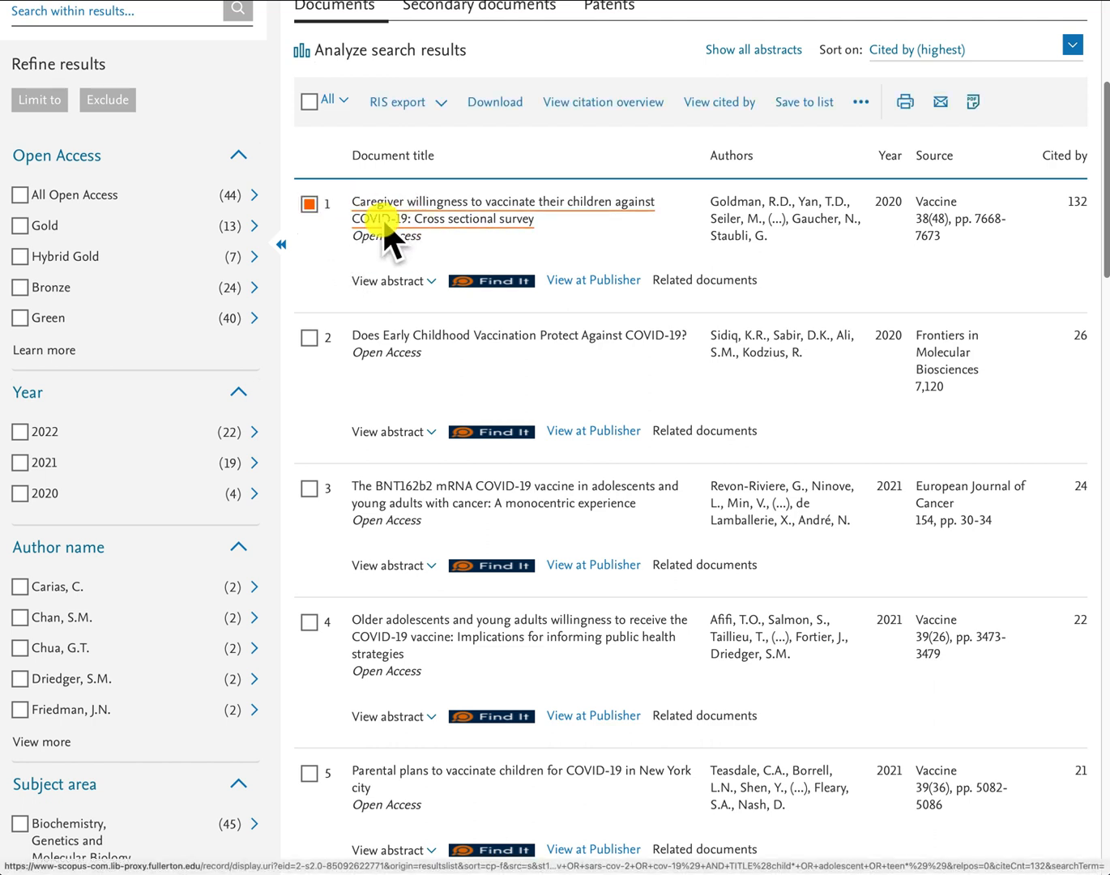
{"action": "left_click", "coordinate": [309, 489]}
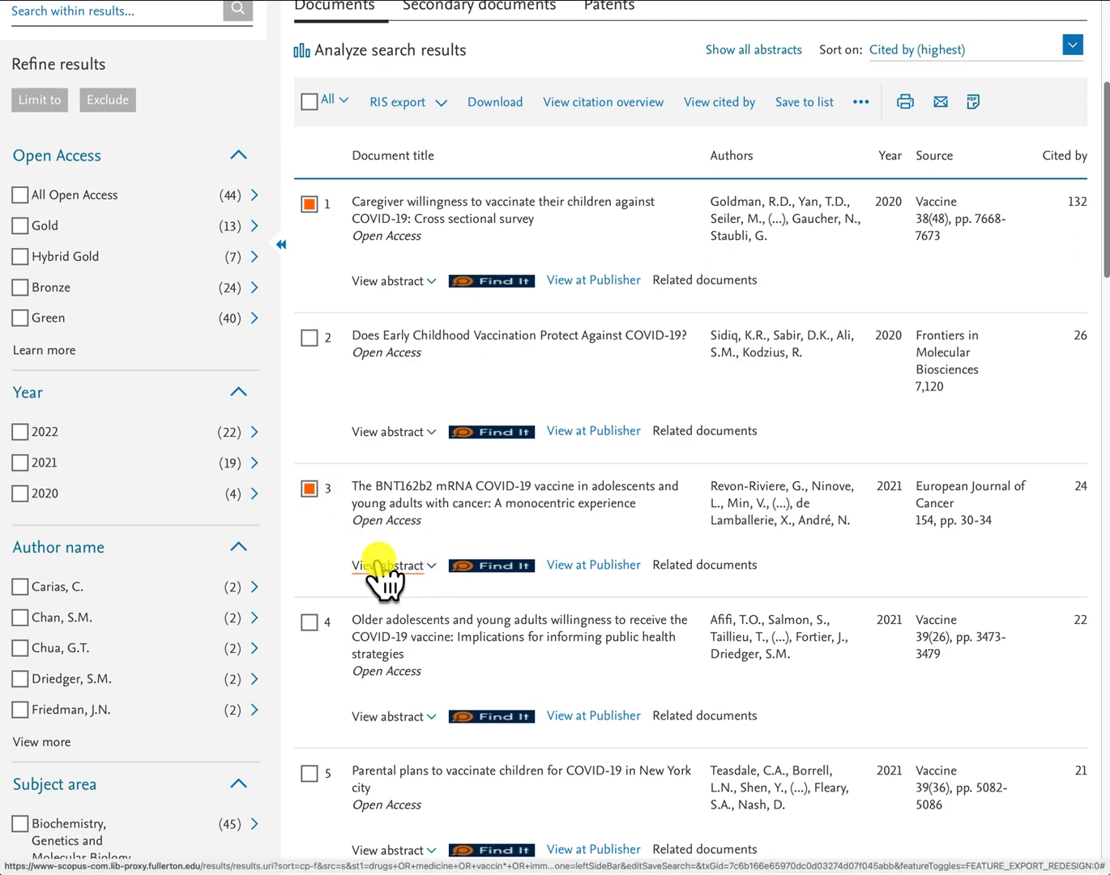
{"action": "scroll", "coordinate": [381, 567], "scroll_direction": "down", "scroll_amount": 3}
{"action": "left_click", "coordinate": [309, 573]}
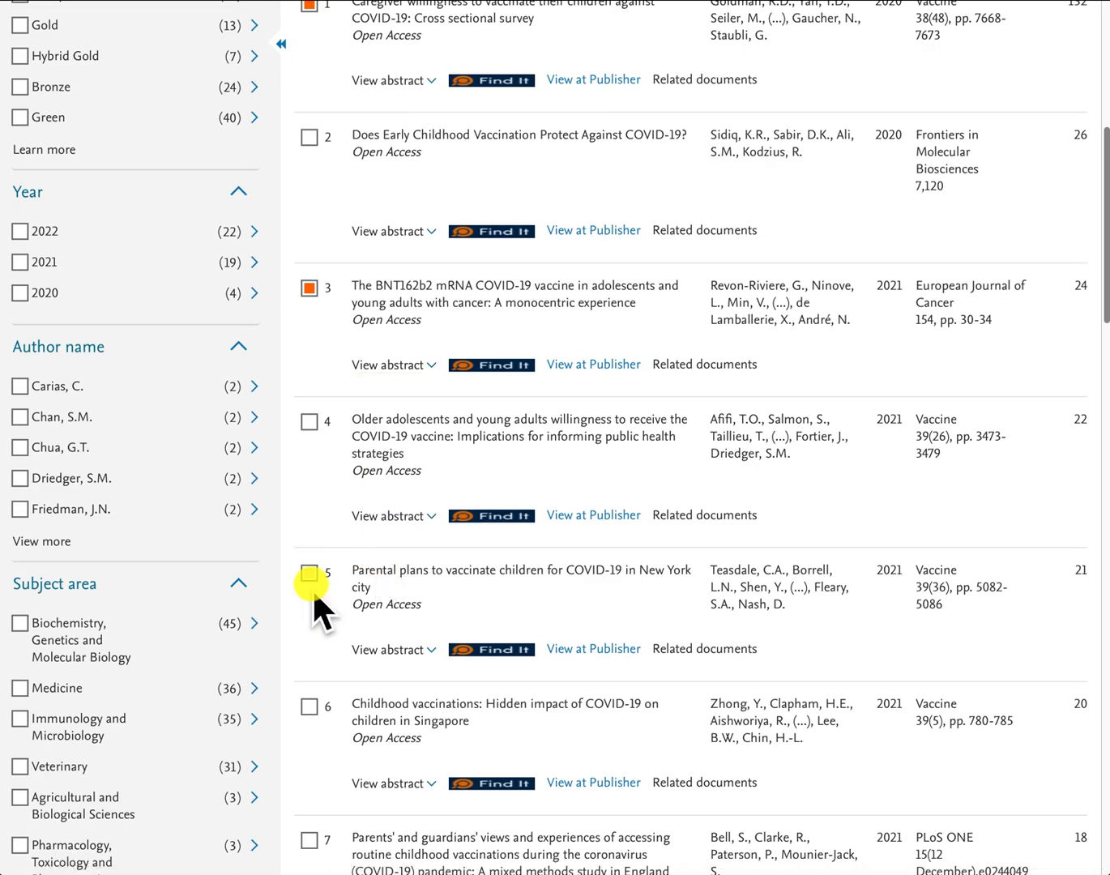
{"action": "left_click", "coordinate": [309, 710]}
{"action": "scroll", "coordinate": [361, 706], "scroll_direction": "up", "scroll_amount": 2}
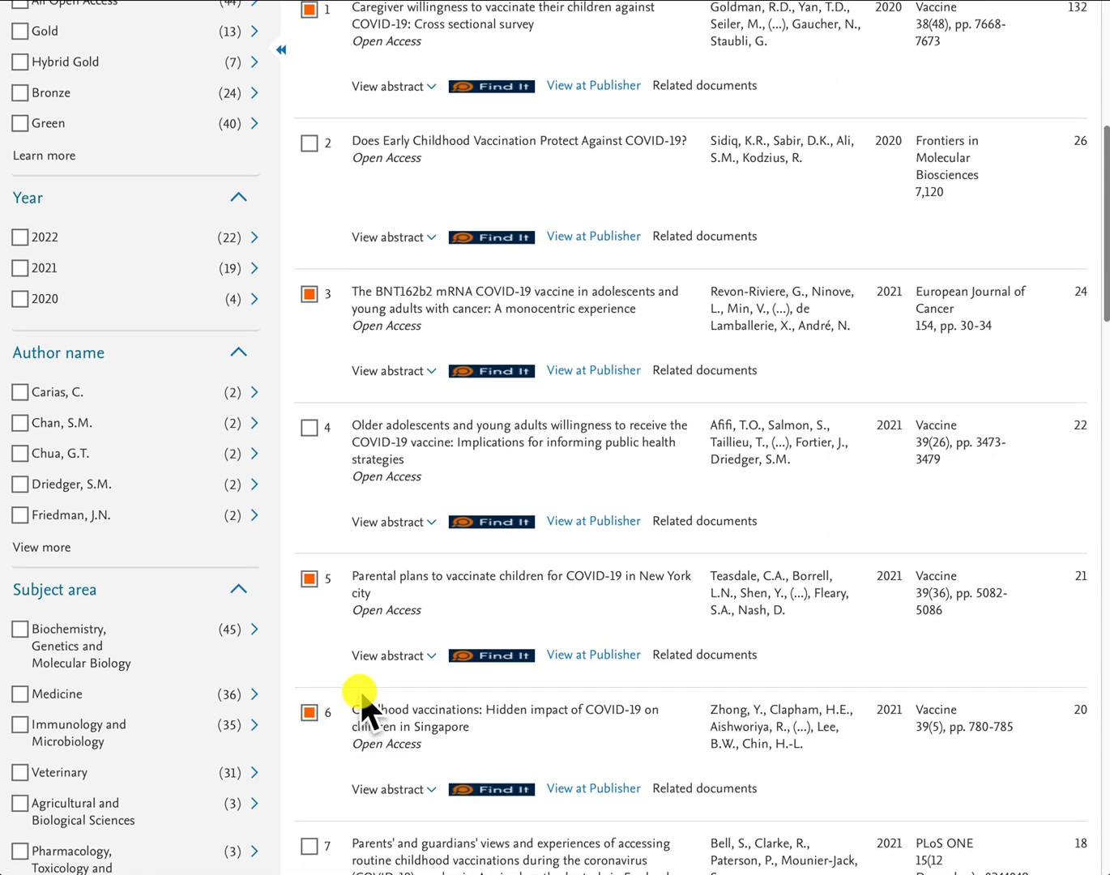
{"action": "scroll", "coordinate": [362, 695], "scroll_direction": "up", "scroll_amount": 2}
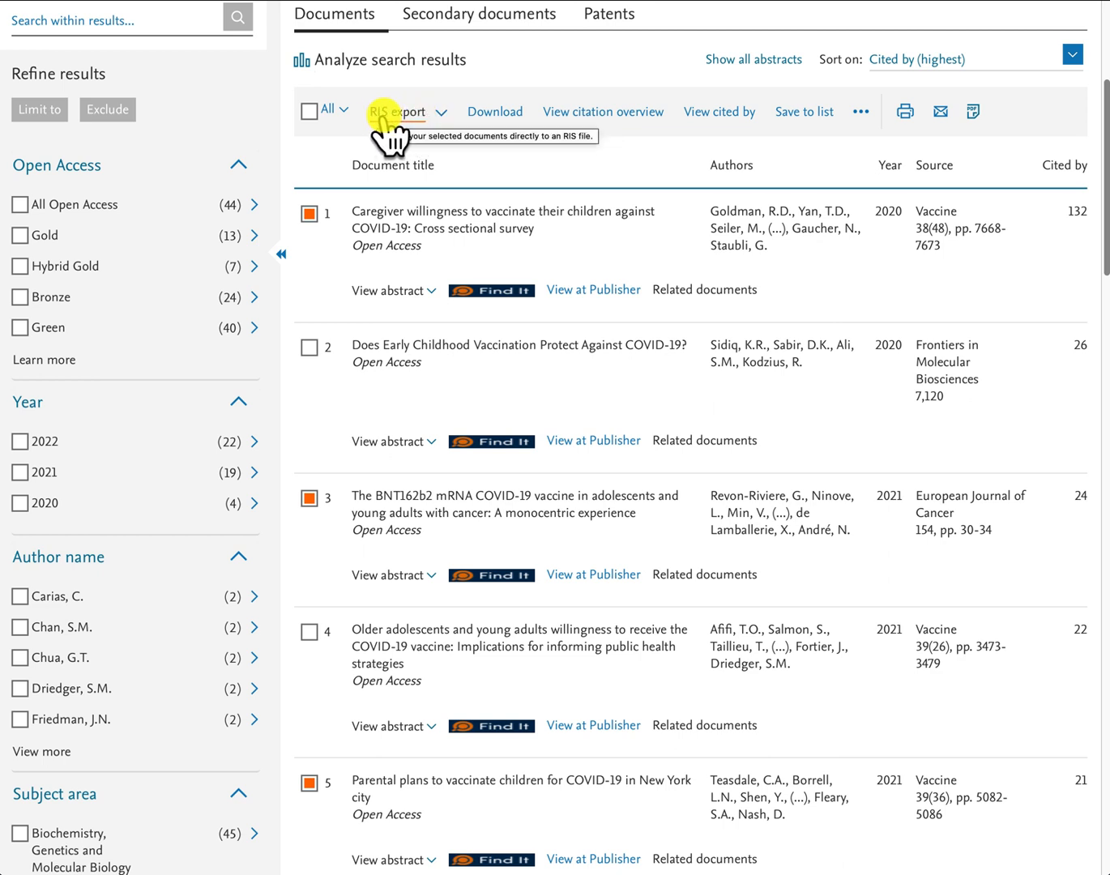
Export the selected documents in RIS Format with all citation information fields included
{"action": "left_click", "coordinate": [441, 115]}
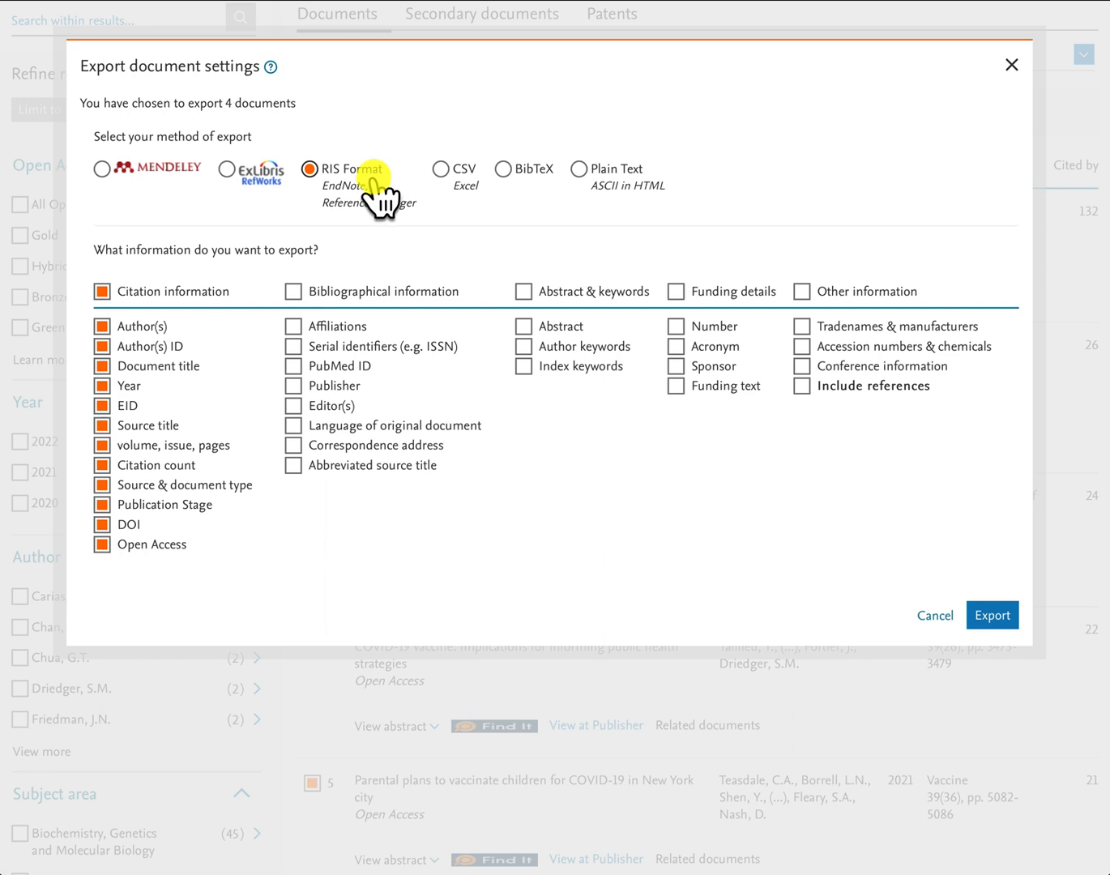
{"action": "left_click", "coordinate": [103, 290]}
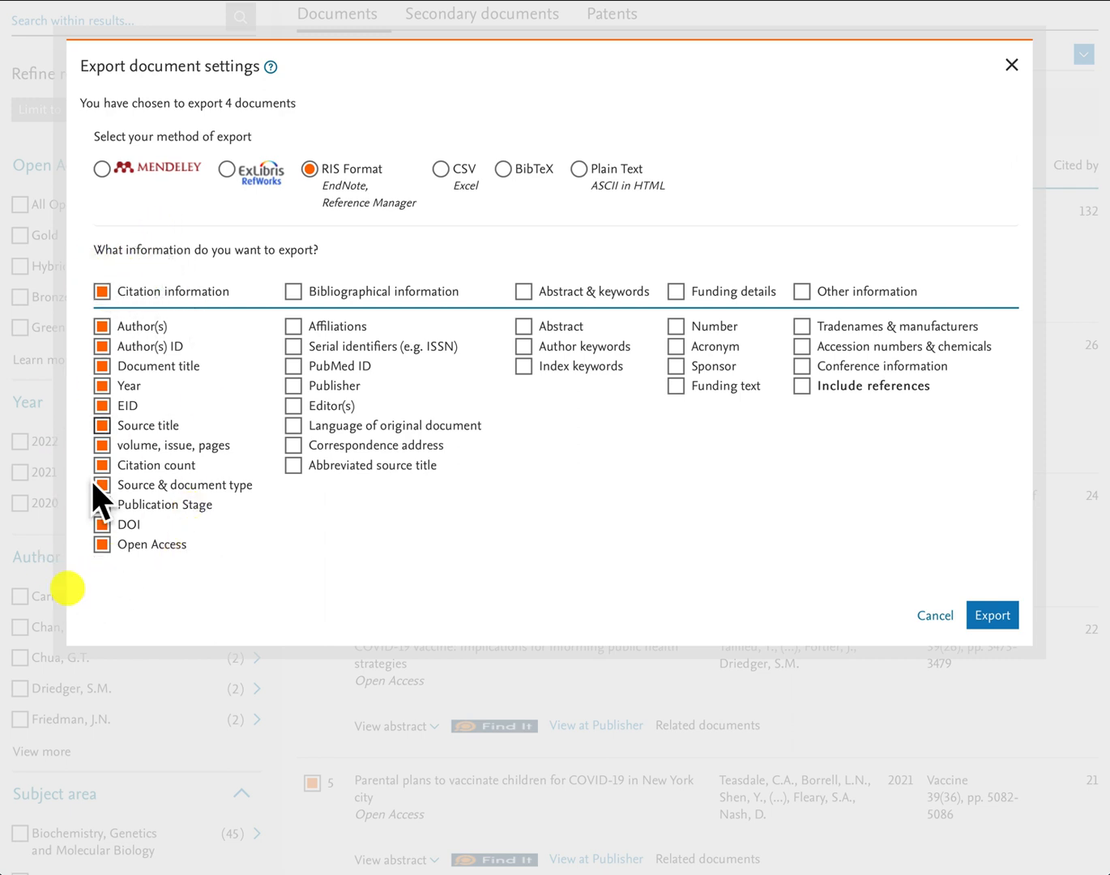
{"action": "left_click", "coordinate": [981, 621]}
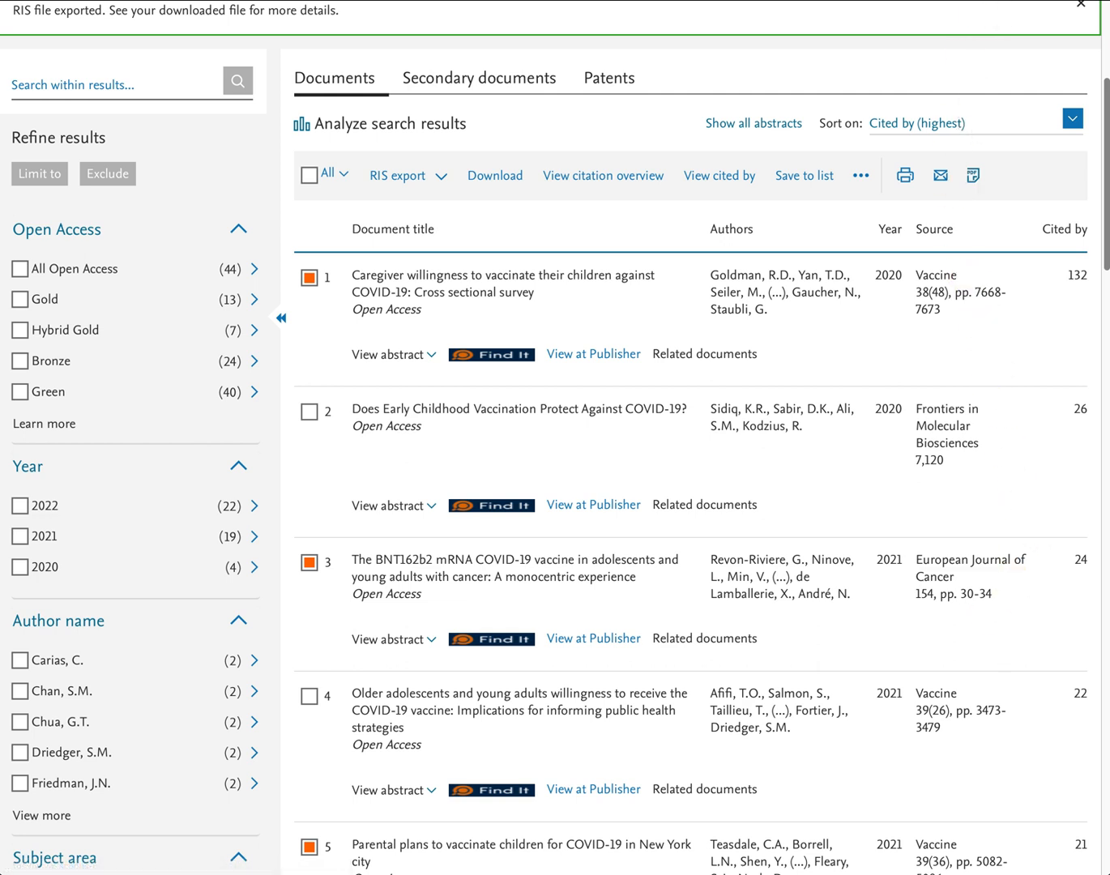
Check the browser's downloads for the exported RIS file and return to the search results
{"action": "left_click", "coordinate": [985, 0]}
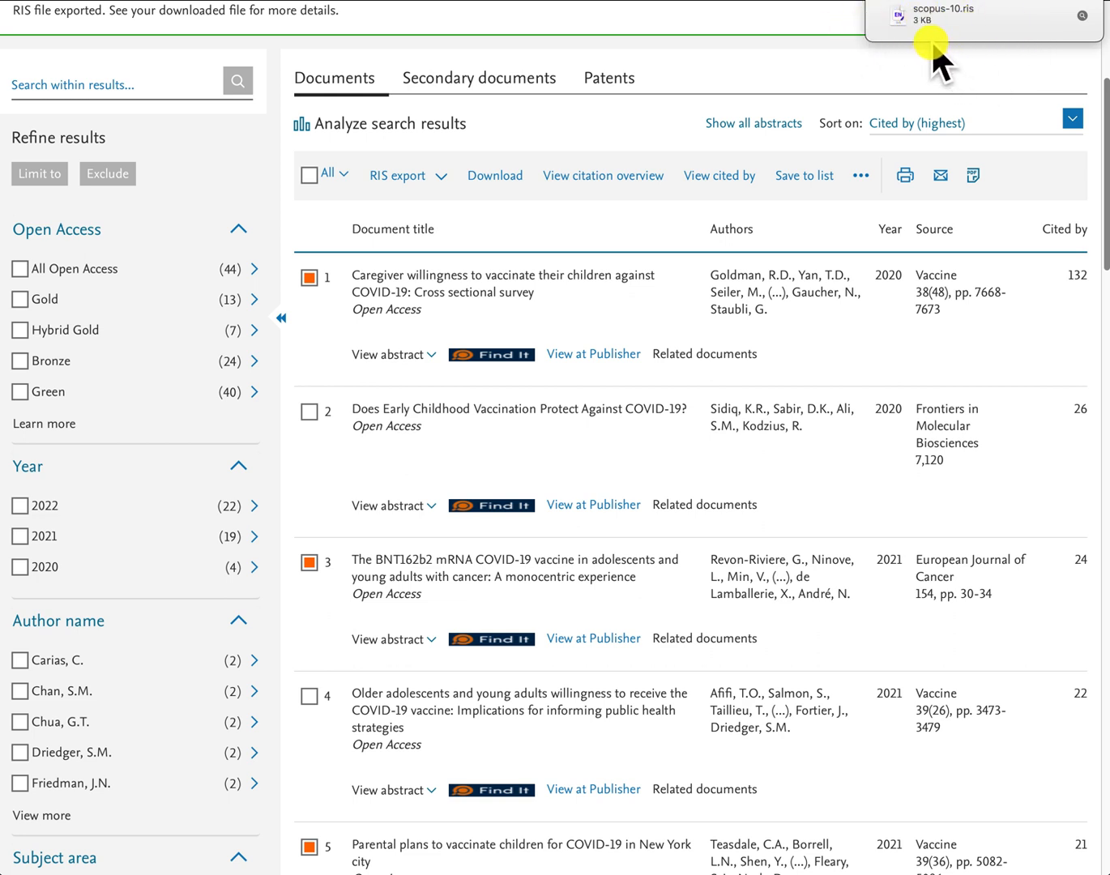
{"action": "left_click", "coordinate": [1018, 66]}
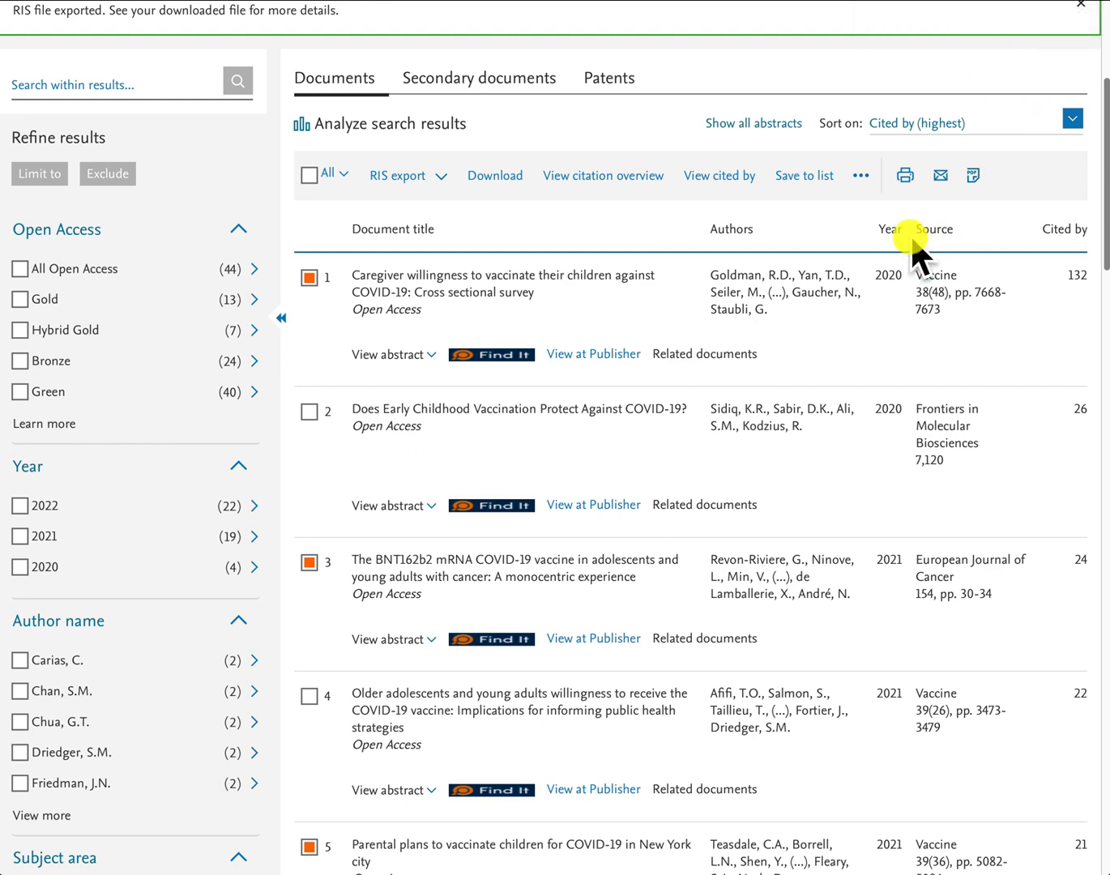
{"action": "scroll", "coordinate": [910, 233], "scroll_direction": "up", "scroll_amount": 4}
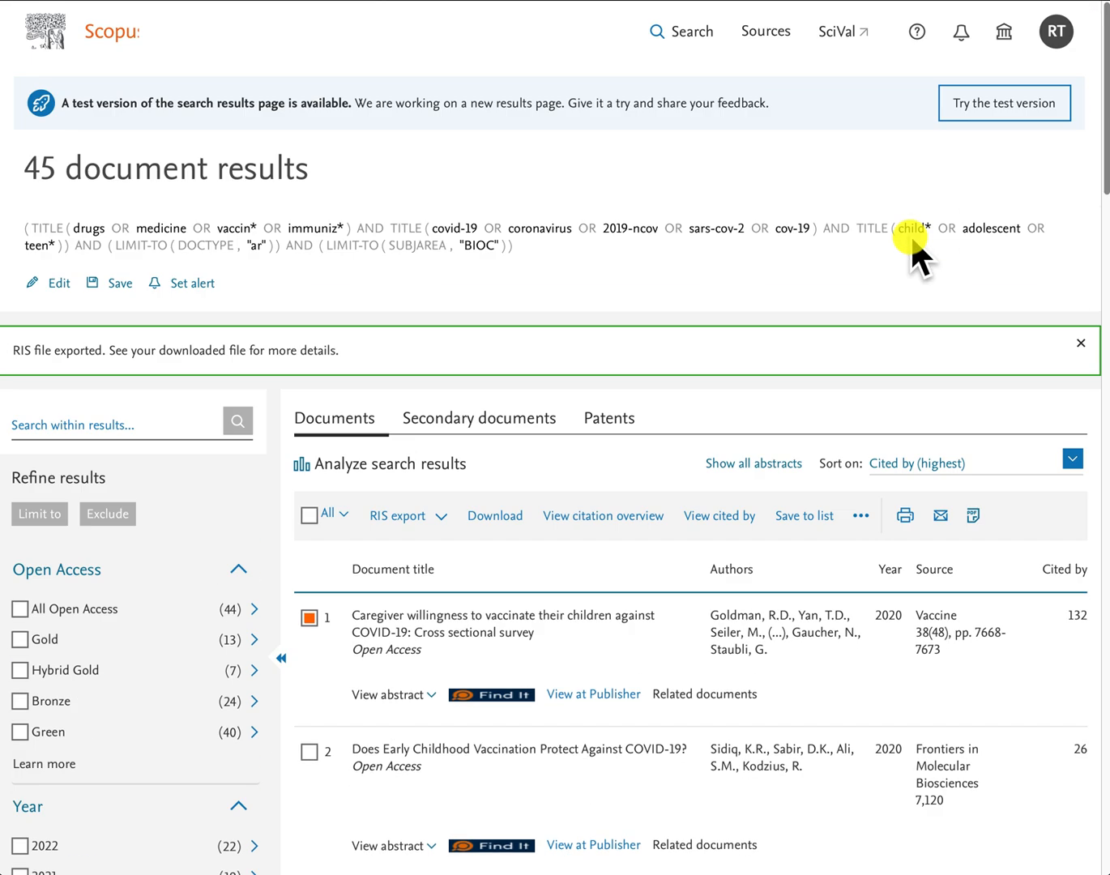
Open EndNote Online from the Biology 500A library guide and sign in with the saved account e-mail and password
{"action": "left_click", "coordinate": [929, 0]}
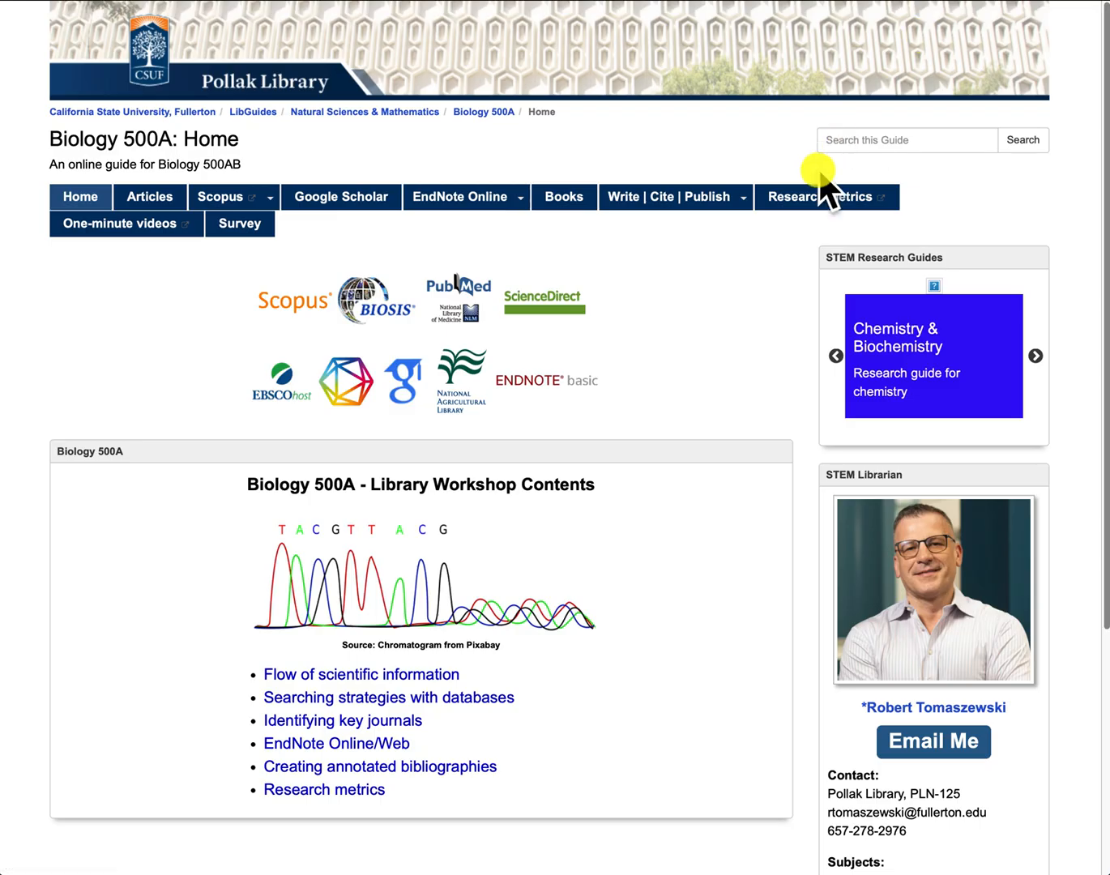
{"action": "mouse_move", "coordinate": [449, 209]}
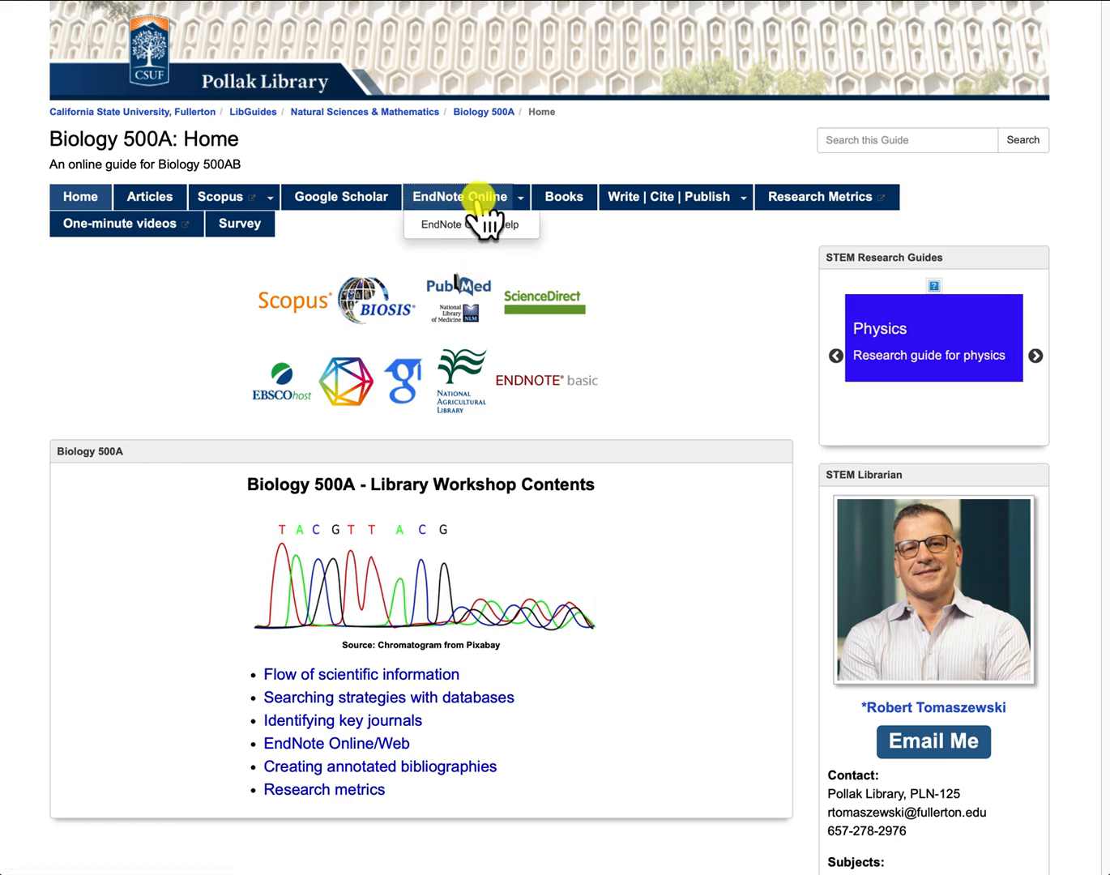
{"action": "left_click", "coordinate": [478, 202]}
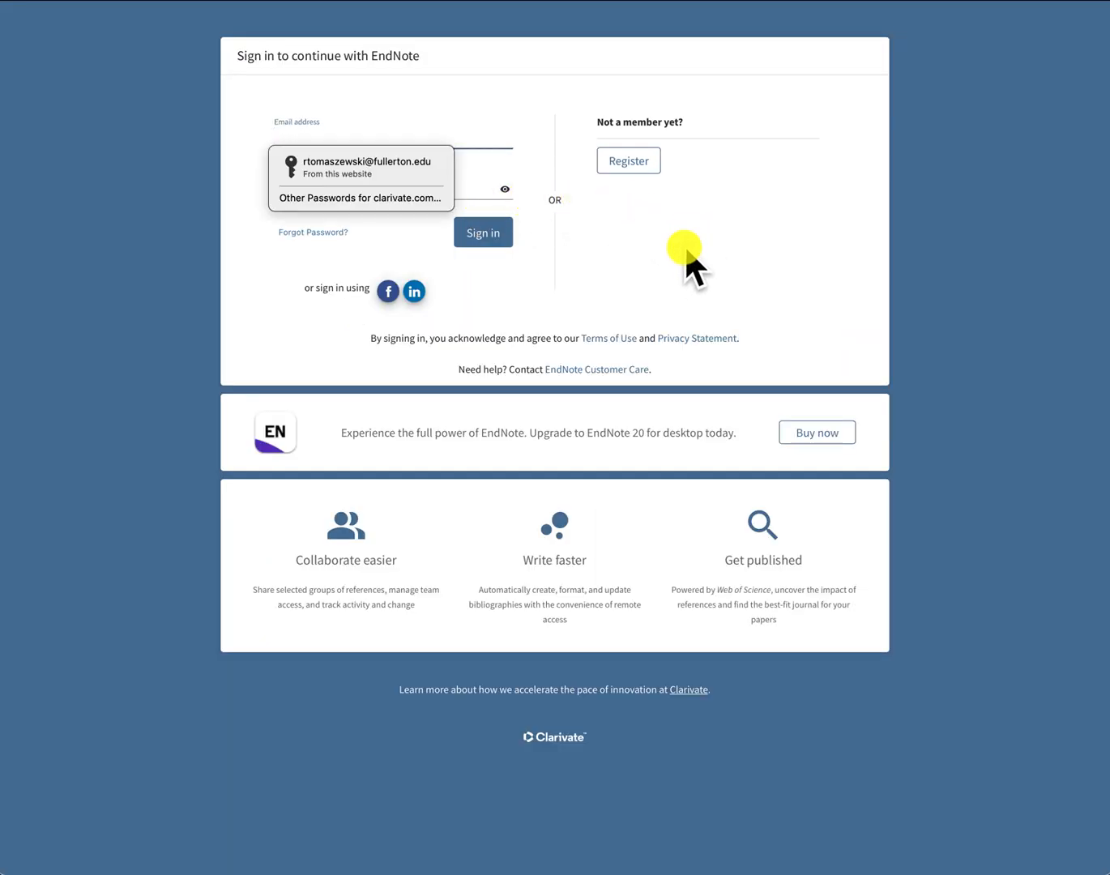
{"action": "left_click", "coordinate": [313, 170]}
{"action": "left_click", "coordinate": [485, 235]}
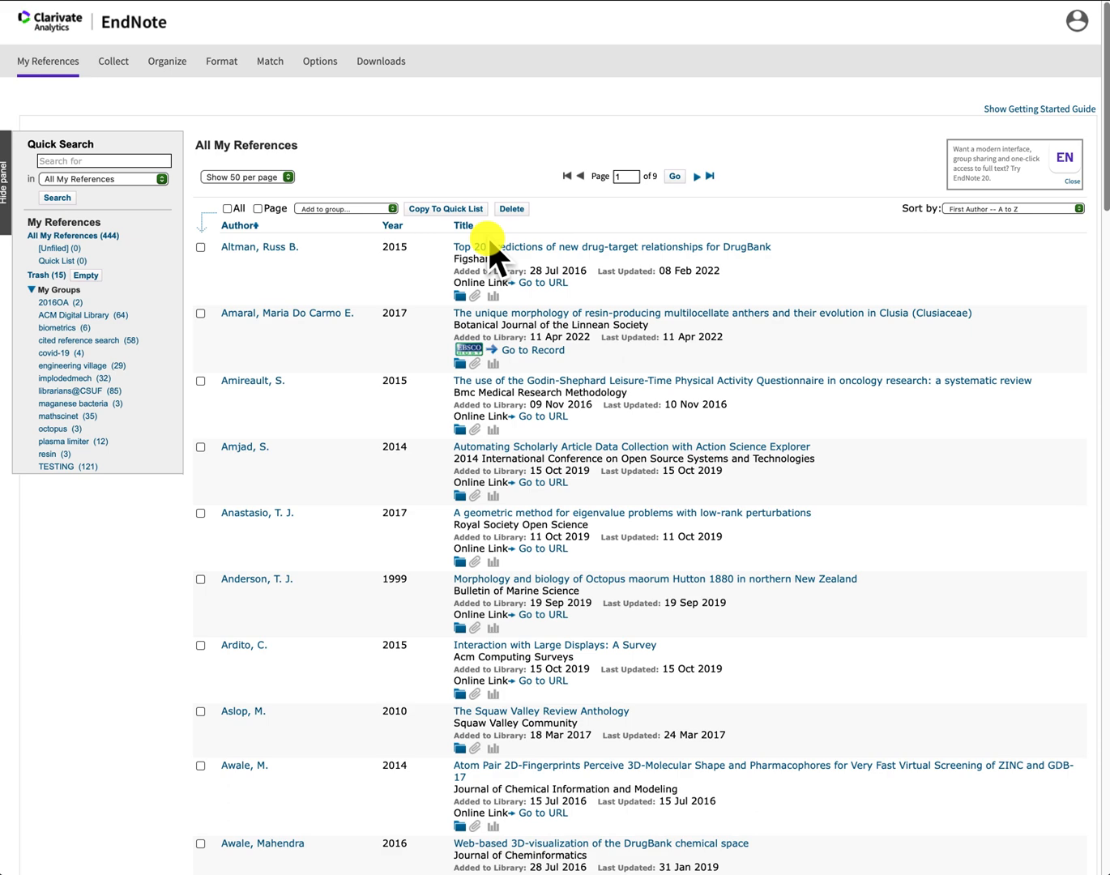
Enlarge the EndNote page and look through the full reference list and the groups under My Groups
{"action": "key", "text": "super+plus"}
{"action": "key", "text": "super+plus"}
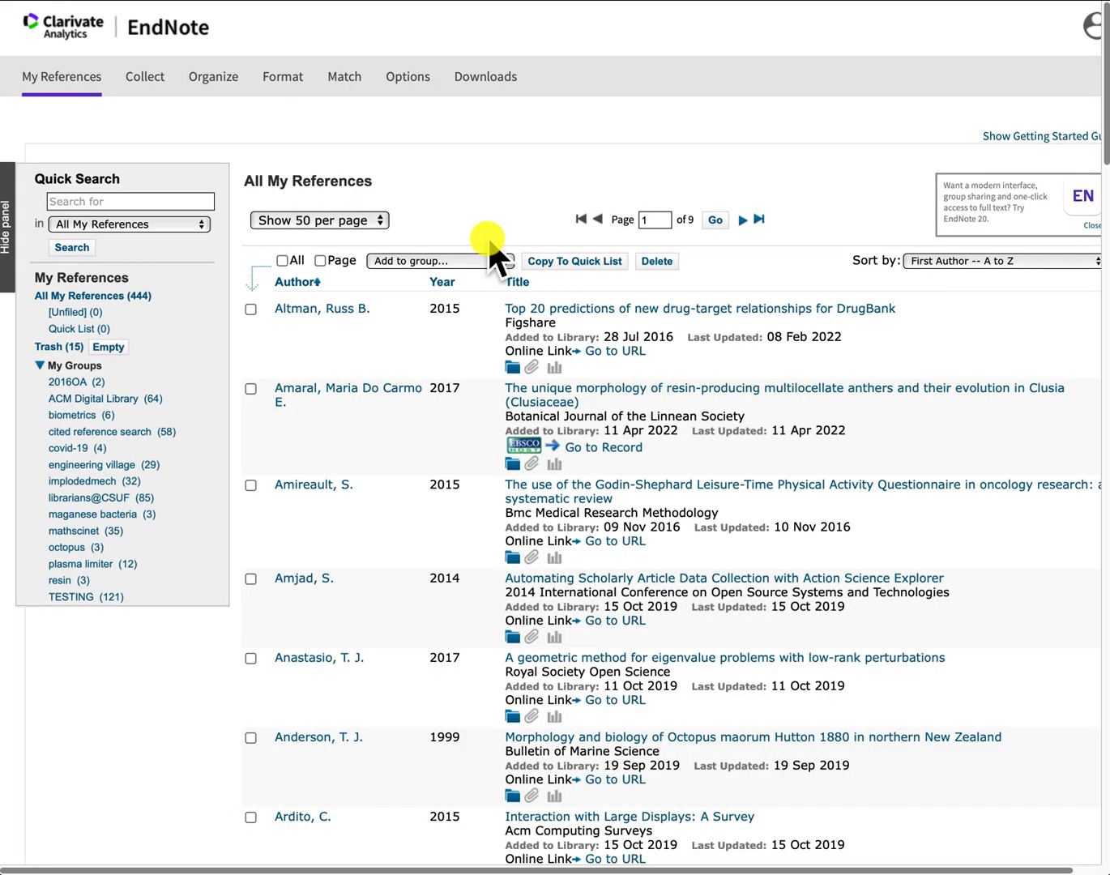
{"action": "key", "text": "super+plus"}
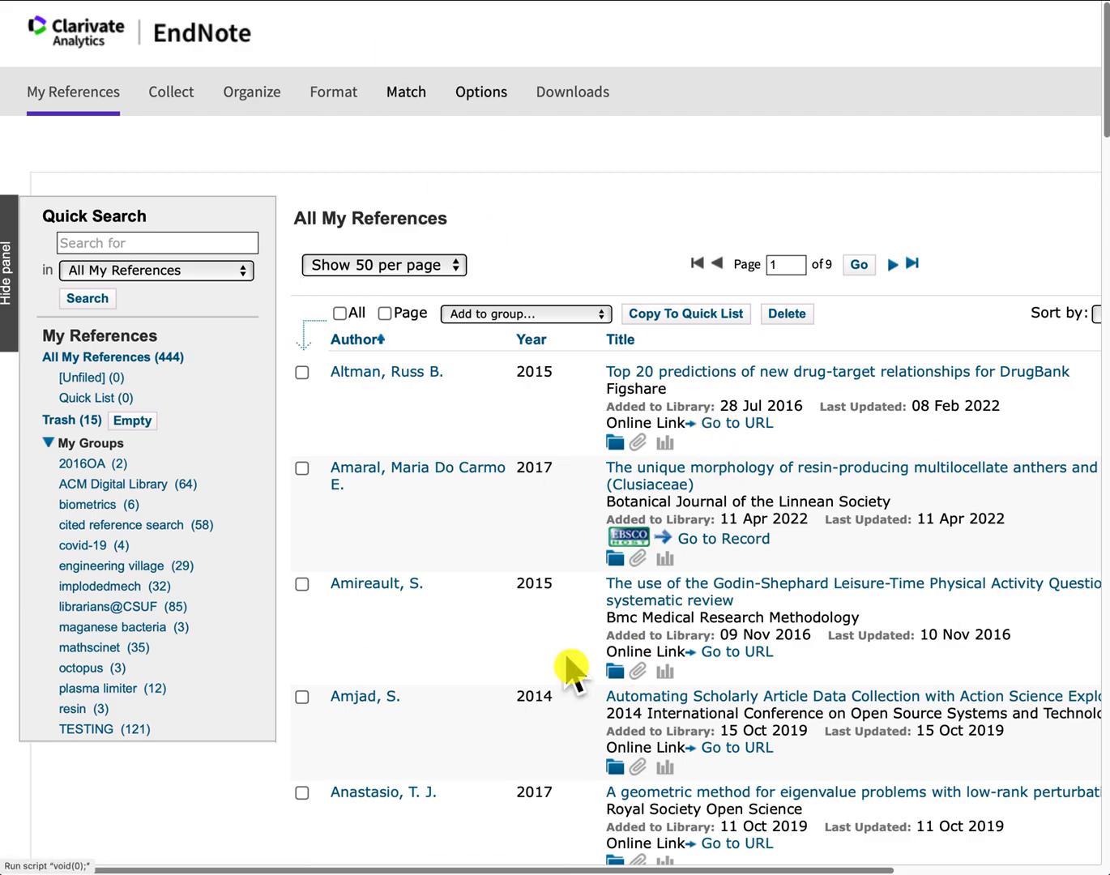
{"action": "scroll", "coordinate": [576, 563], "scroll_direction": "down", "scroll_amount": 1}
{"action": "scroll", "coordinate": [576, 563], "scroll_direction": "down", "scroll_amount": 9}
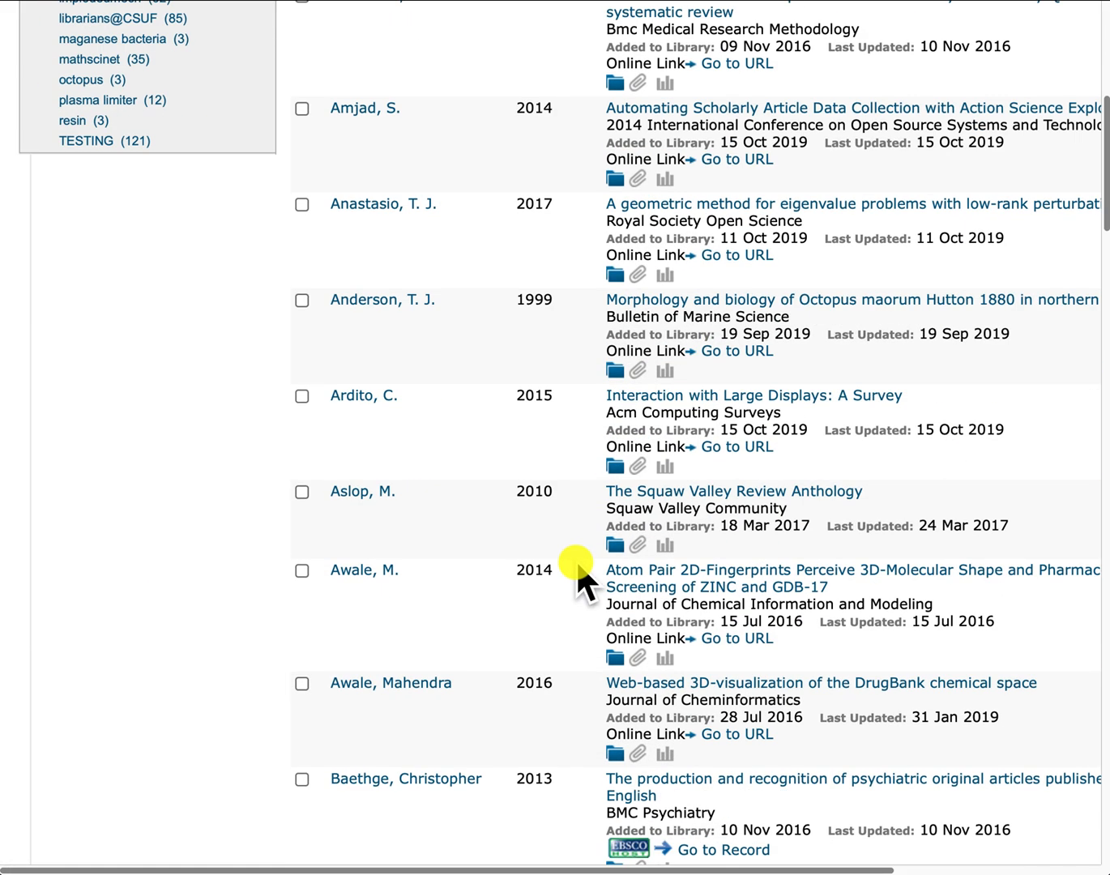
{"action": "scroll", "coordinate": [576, 559], "scroll_direction": "down", "scroll_amount": 12}
{"action": "scroll", "coordinate": [576, 560], "scroll_direction": "up", "scroll_amount": 20}
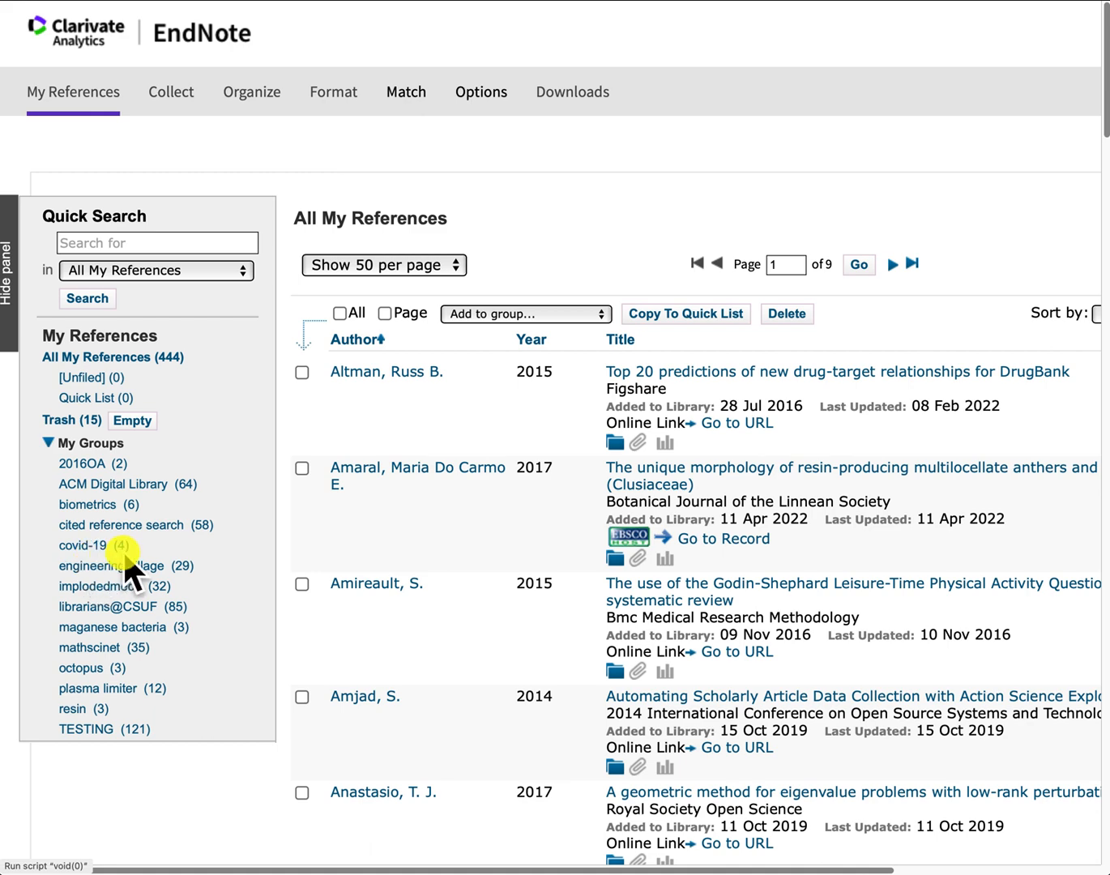
{"action": "scroll", "coordinate": [123, 552], "scroll_direction": "down", "scroll_amount": 1}
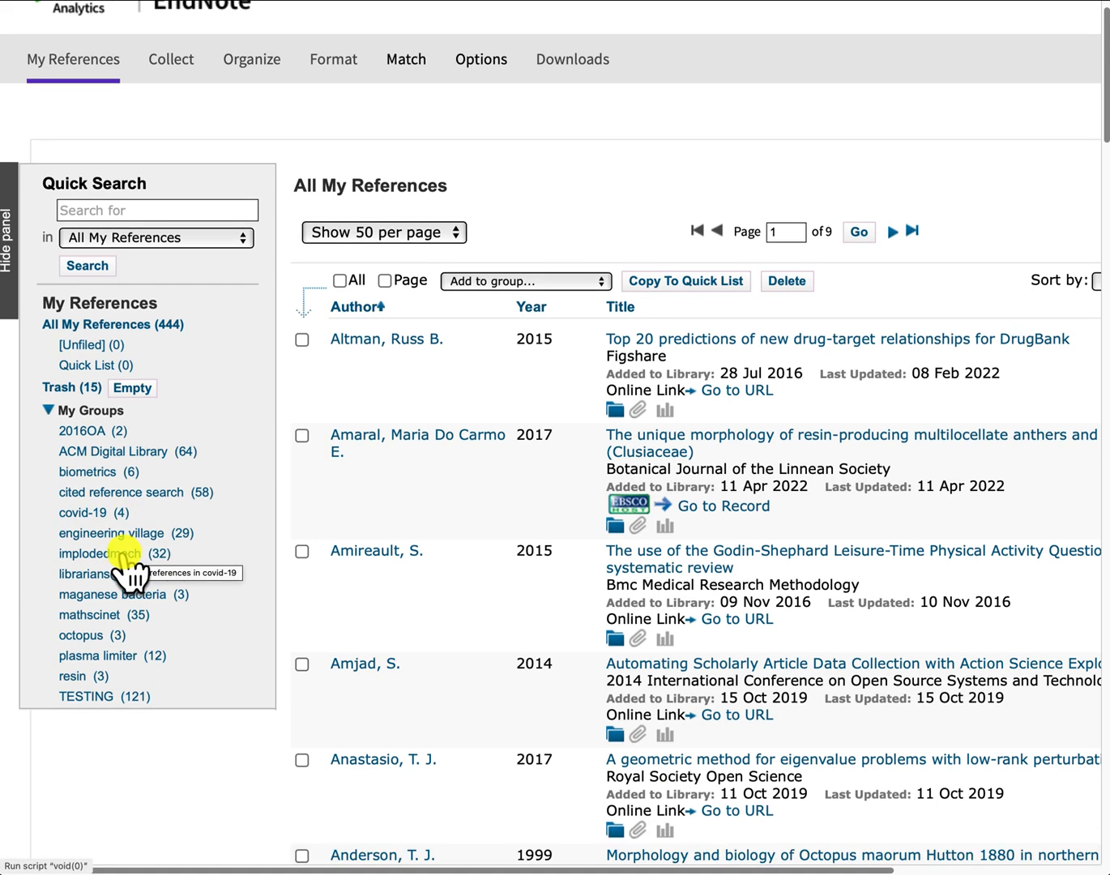
{"action": "scroll", "coordinate": [126, 558], "scroll_direction": "down", "scroll_amount": 2}
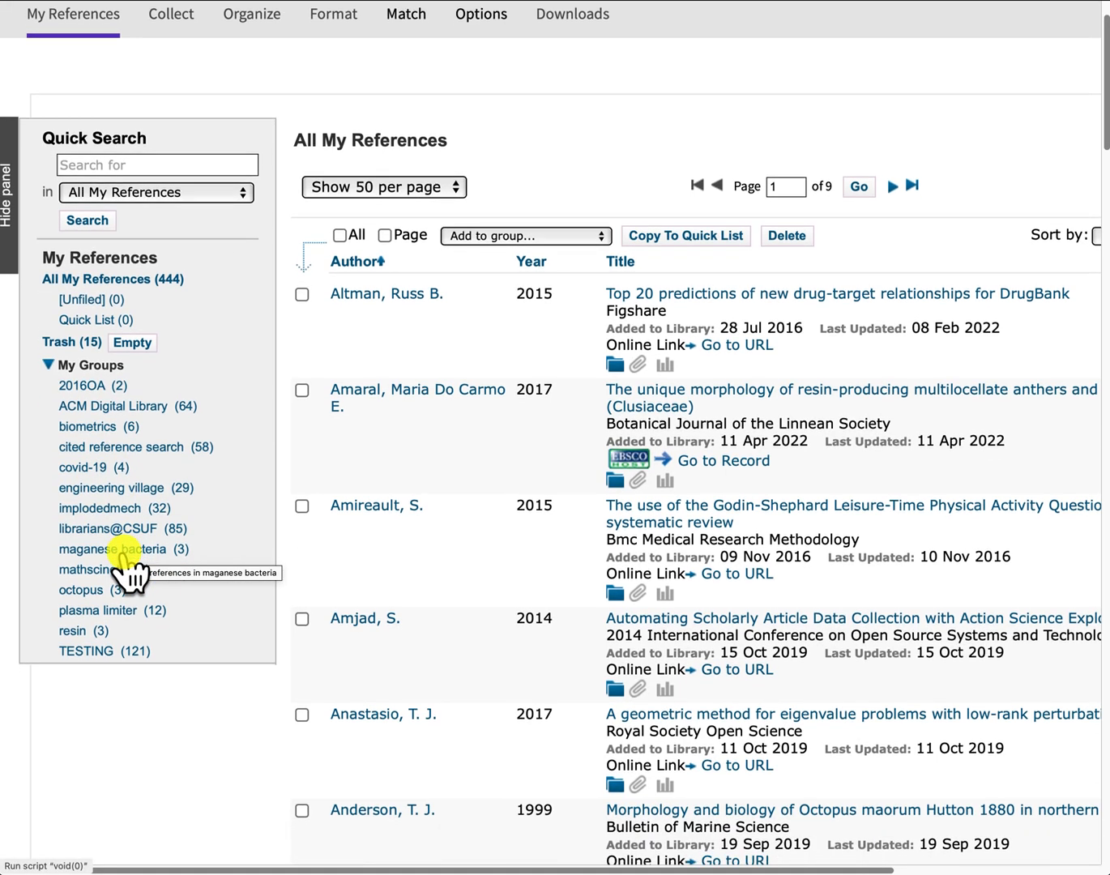
{"action": "scroll", "coordinate": [129, 577], "scroll_direction": "up", "scroll_amount": 3}
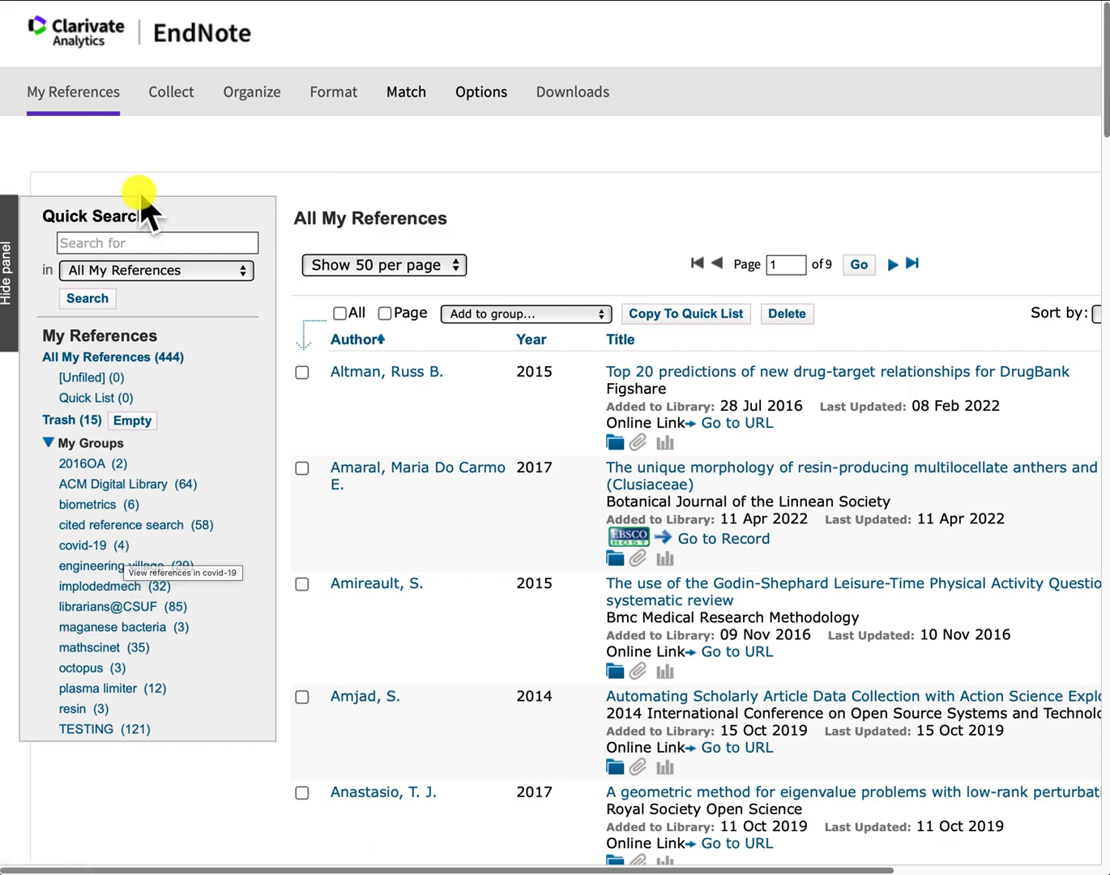
Open EndNote's Import References form and choose scopus-10.ris from the scopus folder as the import file
{"action": "mouse_move", "coordinate": [172, 96]}
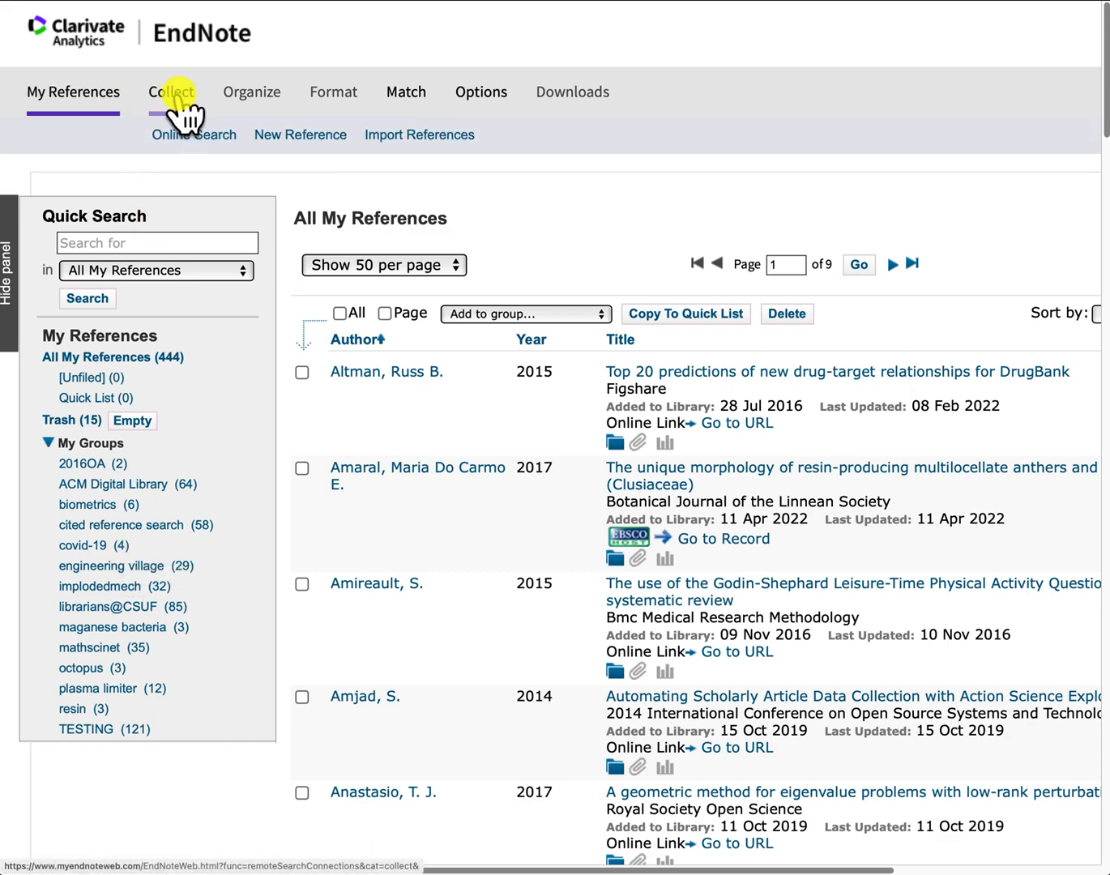
{"action": "left_click", "coordinate": [179, 99]}
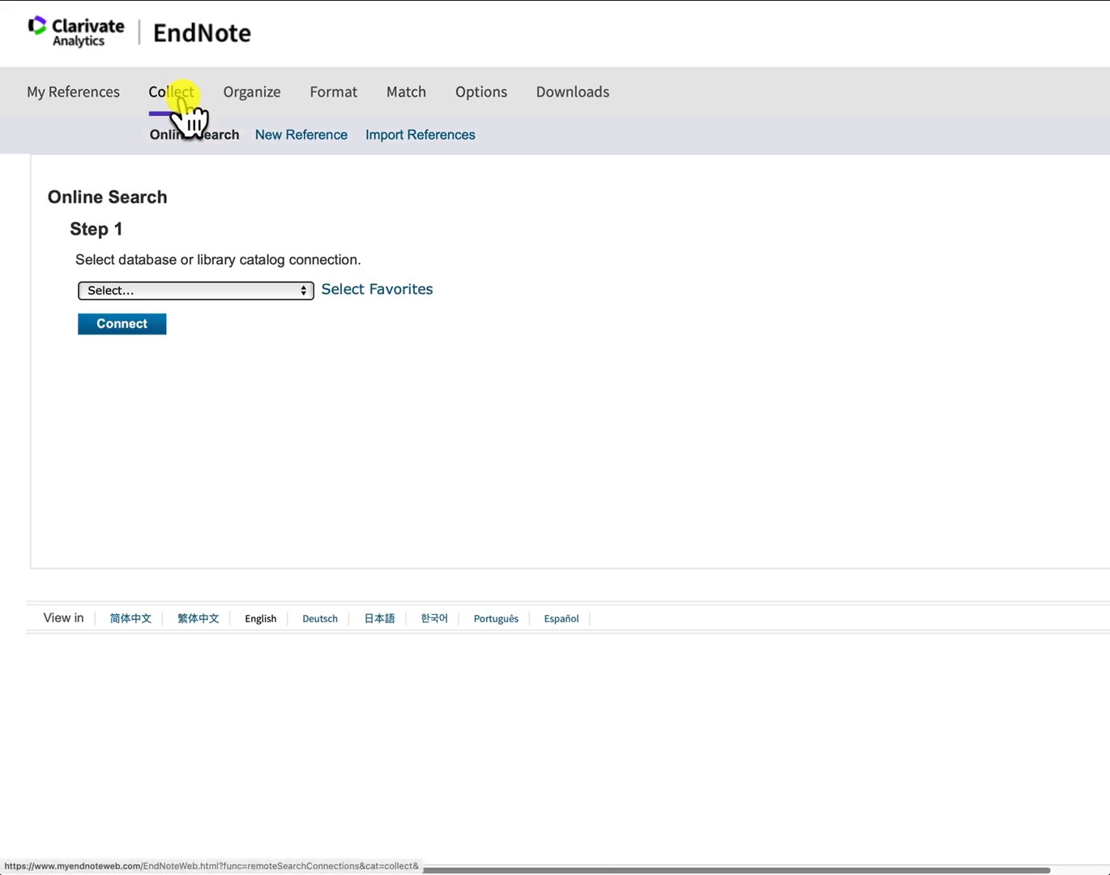
{"action": "mouse_move", "coordinate": [196, 104]}
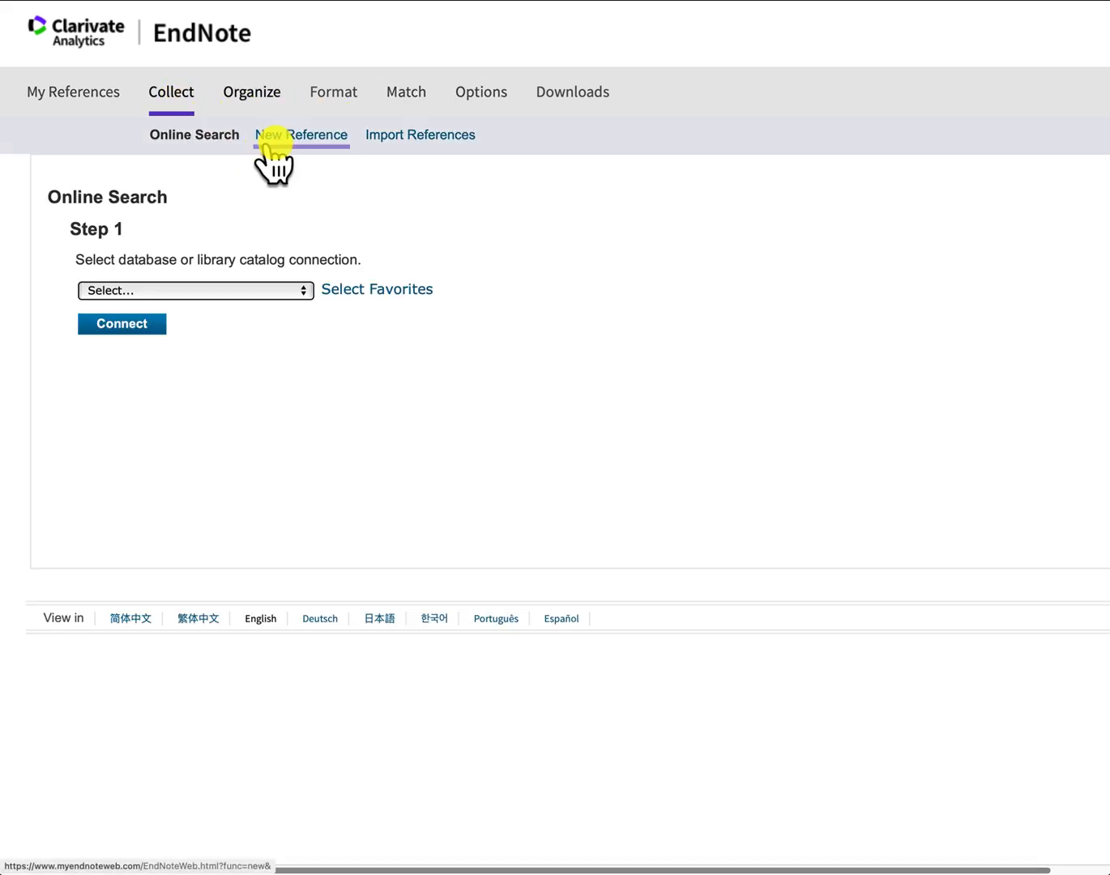
{"action": "left_click", "coordinate": [415, 138]}
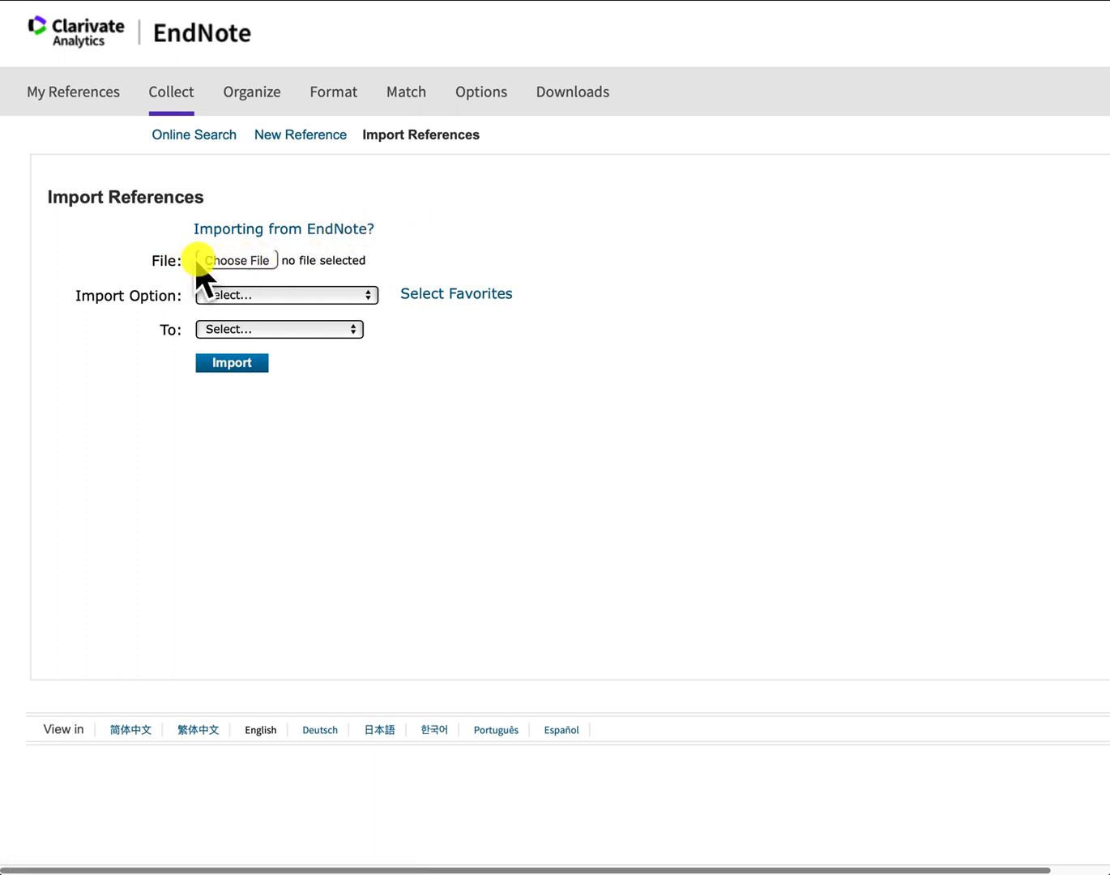
{"action": "left_click", "coordinate": [239, 262]}
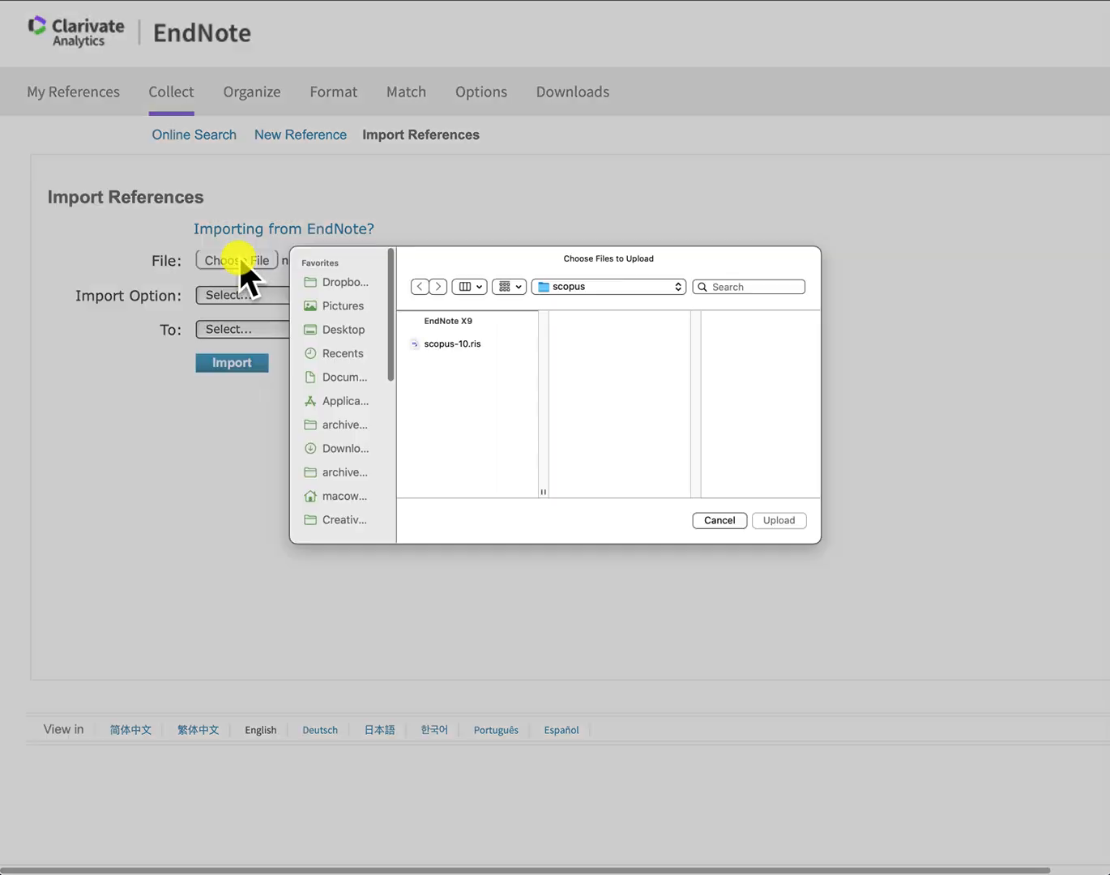
{"action": "left_click", "coordinate": [446, 349]}
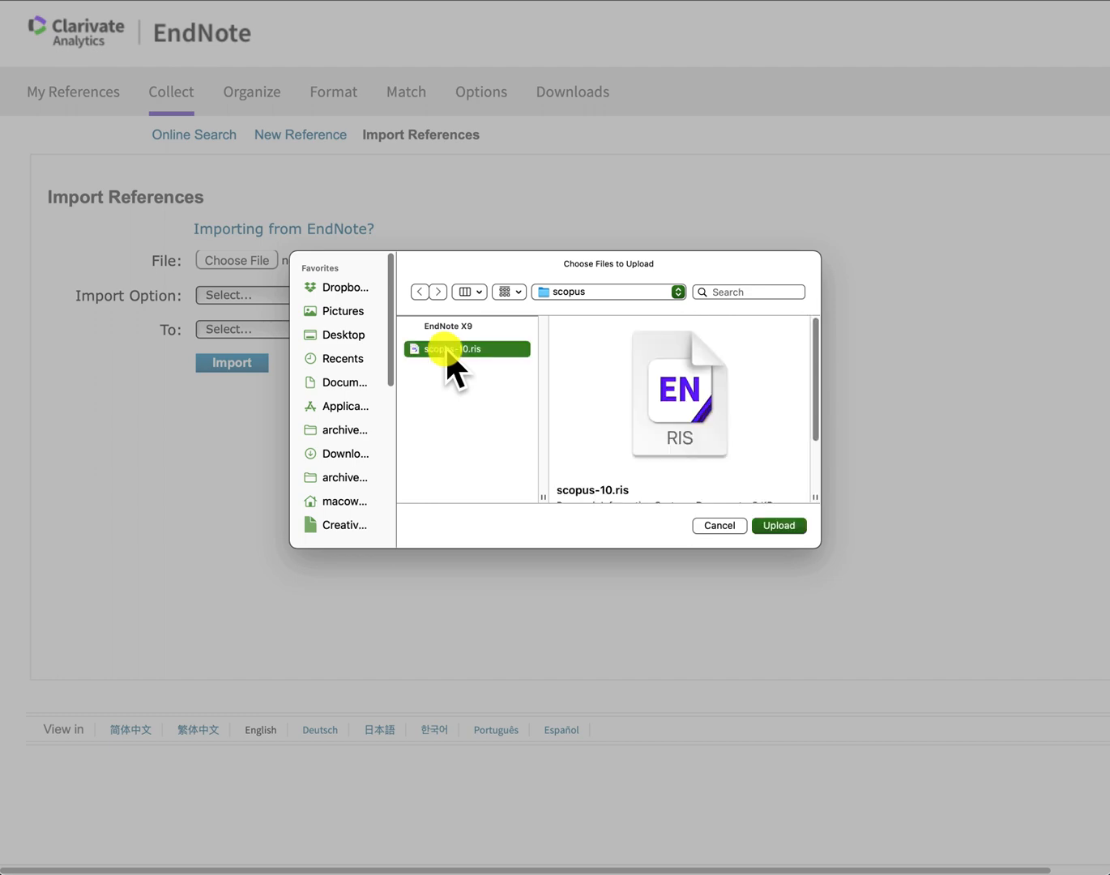
{"action": "left_click", "coordinate": [784, 527]}
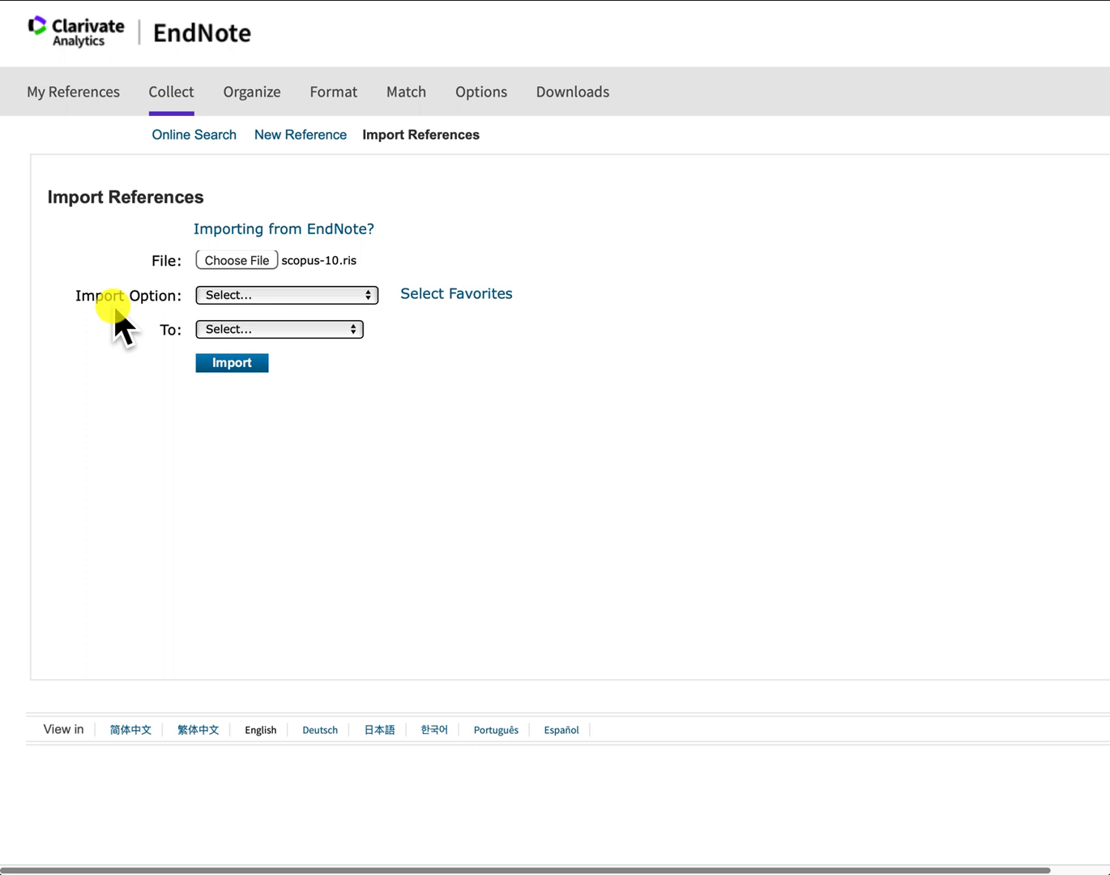
Add the Scopus import filter to the favorite import options and hide the favorites list
{"action": "left_click", "coordinate": [456, 293]}
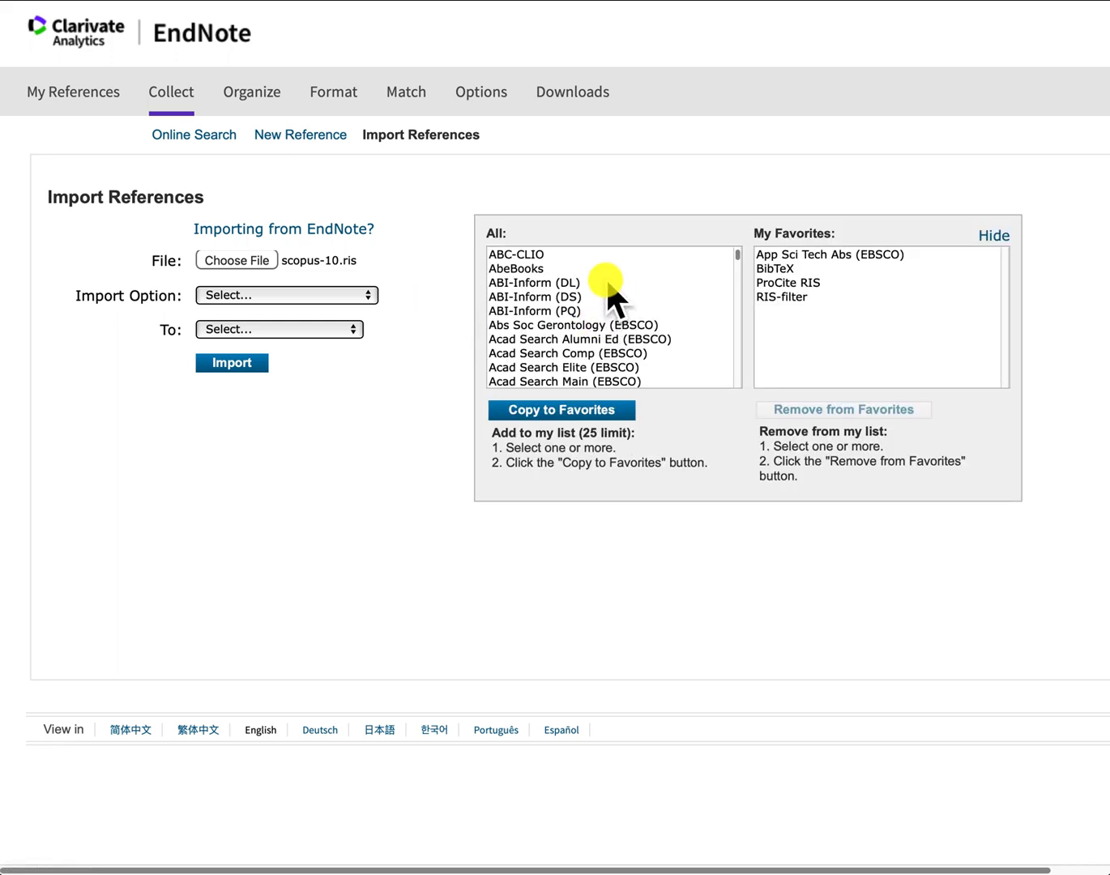
{"action": "scroll", "coordinate": [610, 296], "scroll_direction": "down", "scroll_amount": 1}
{"action": "scroll", "coordinate": [611, 295], "scroll_direction": "down", "scroll_amount": 12}
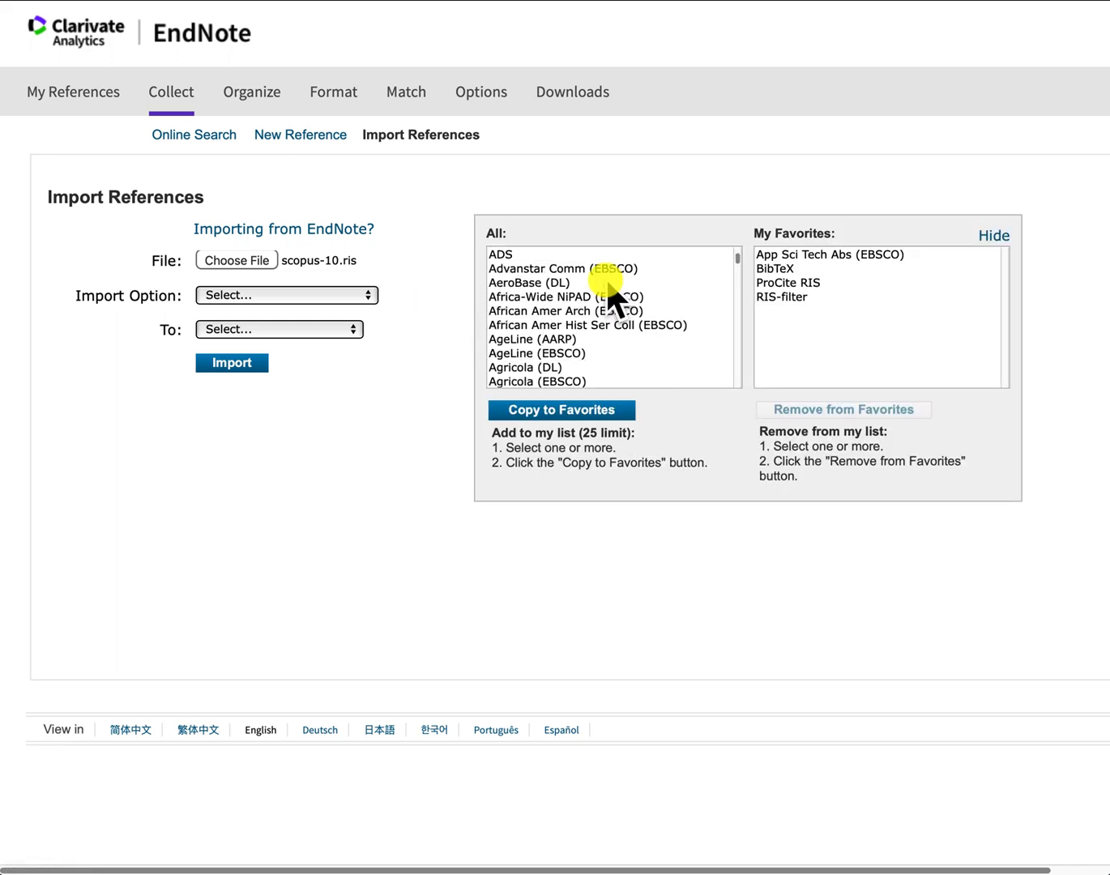
{"action": "scroll", "coordinate": [609, 289], "scroll_direction": "down", "scroll_amount": 15}
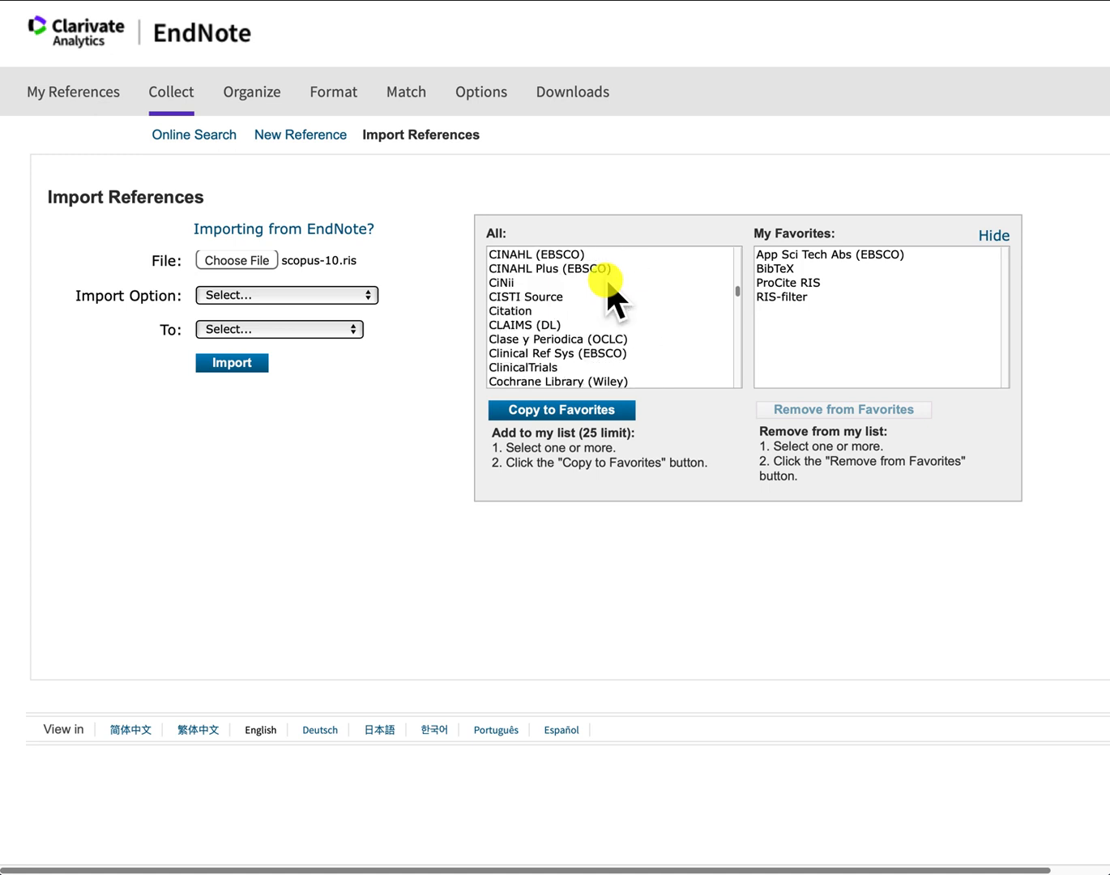
{"action": "scroll", "coordinate": [609, 289], "scroll_direction": "down", "scroll_amount": 8}
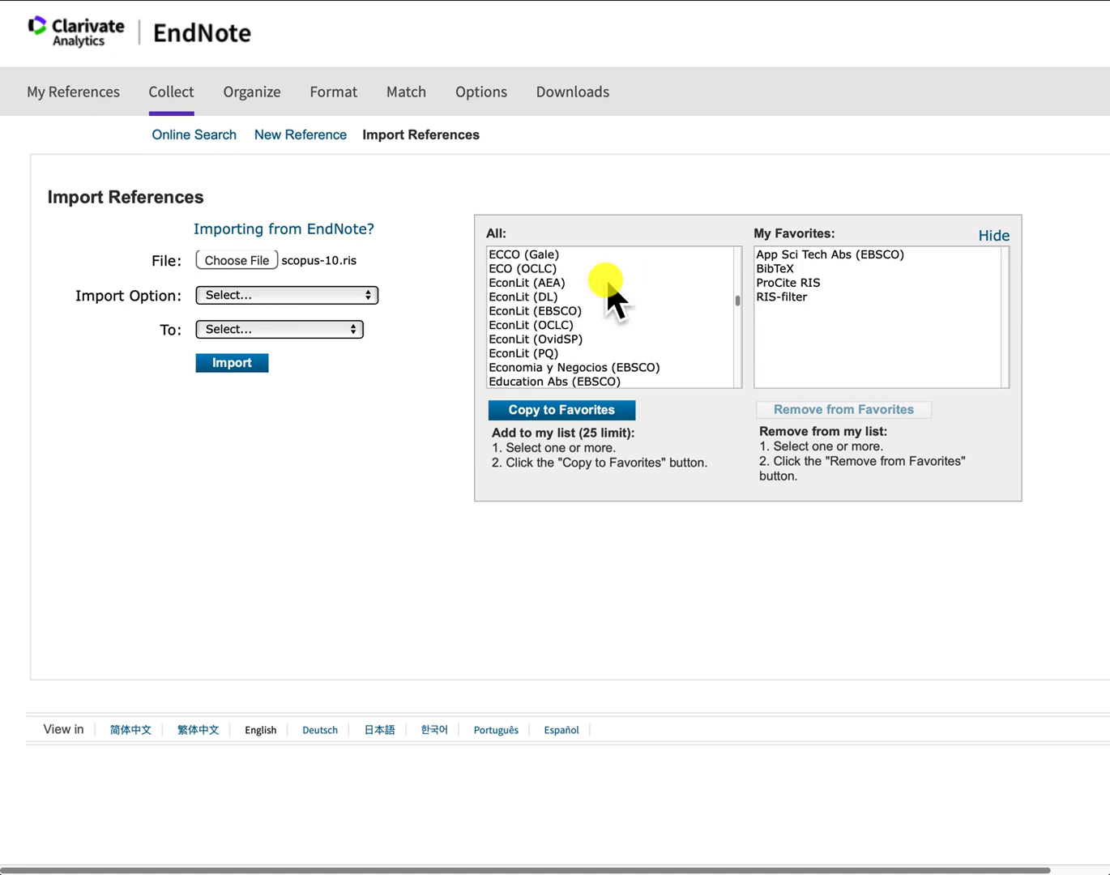
{"action": "scroll", "coordinate": [609, 286], "scroll_direction": "down", "scroll_amount": 10}
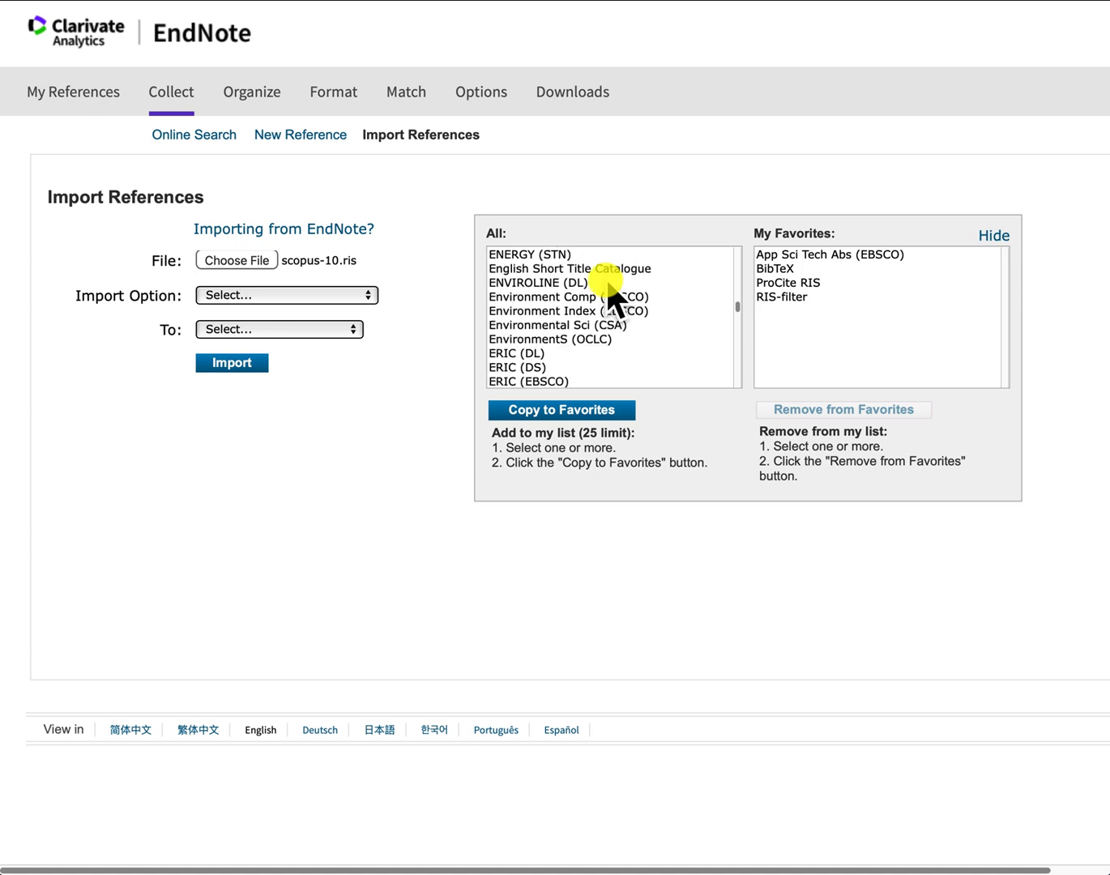
{"action": "scroll", "coordinate": [616, 301], "scroll_direction": "down", "scroll_amount": 5}
{"action": "scroll", "coordinate": [609, 285], "scroll_direction": "down", "scroll_amount": 10}
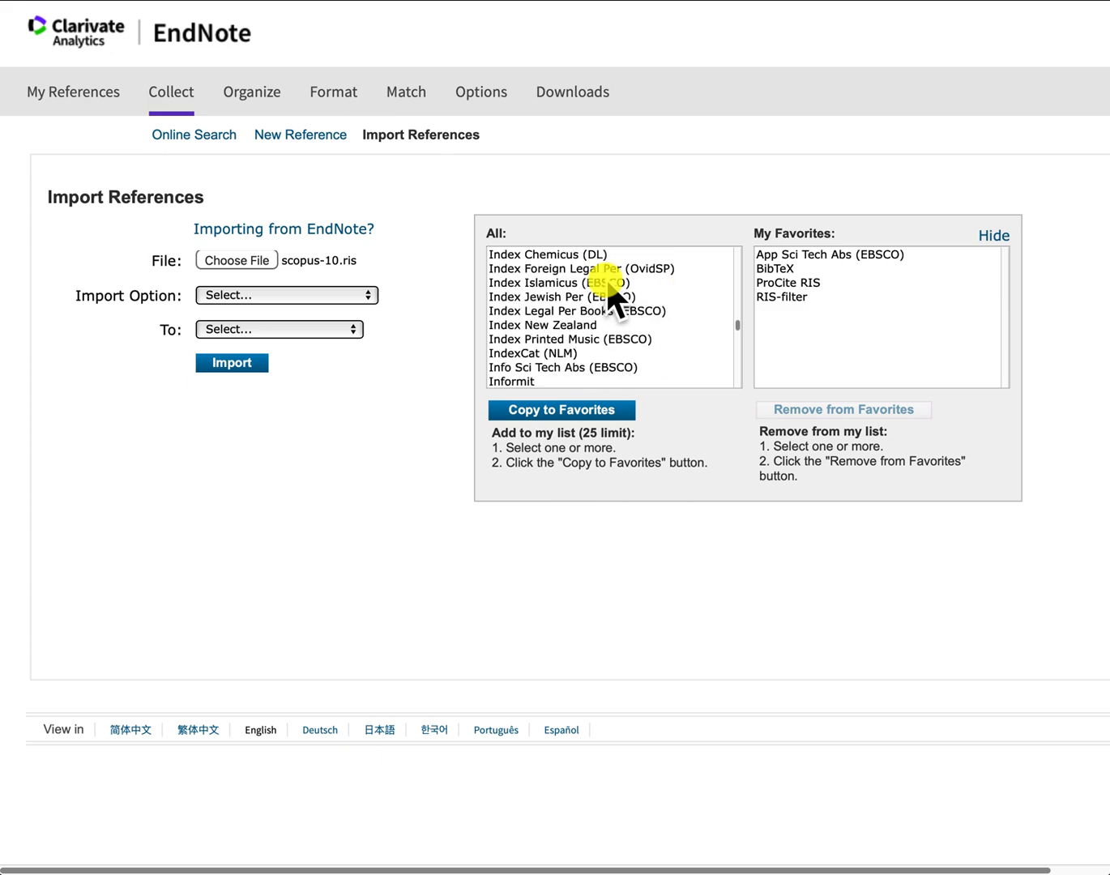
{"action": "scroll", "coordinate": [609, 285], "scroll_direction": "down", "scroll_amount": 20}
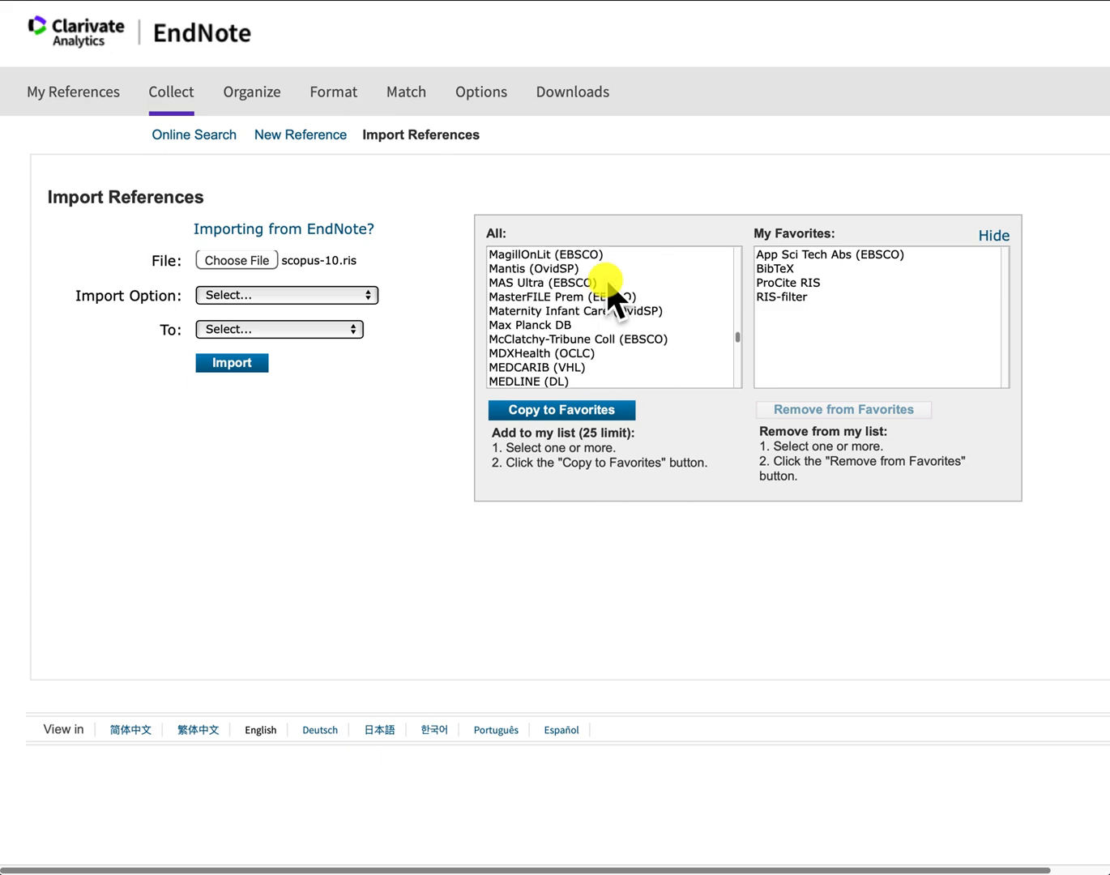
{"action": "scroll", "coordinate": [610, 289], "scroll_direction": "down", "scroll_amount": 10}
{"action": "scroll", "coordinate": [609, 287], "scroll_direction": "up", "scroll_amount": 3}
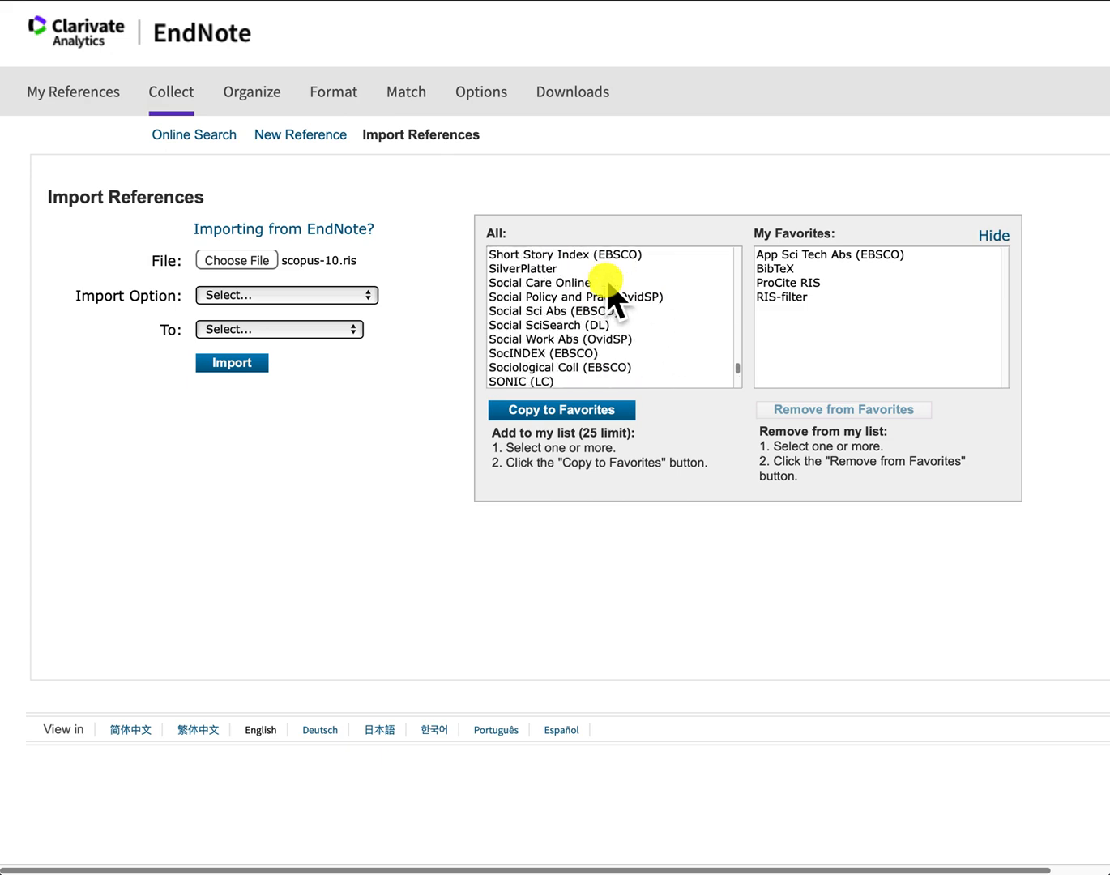
{"action": "scroll", "coordinate": [609, 288], "scroll_direction": "up", "scroll_amount": 10}
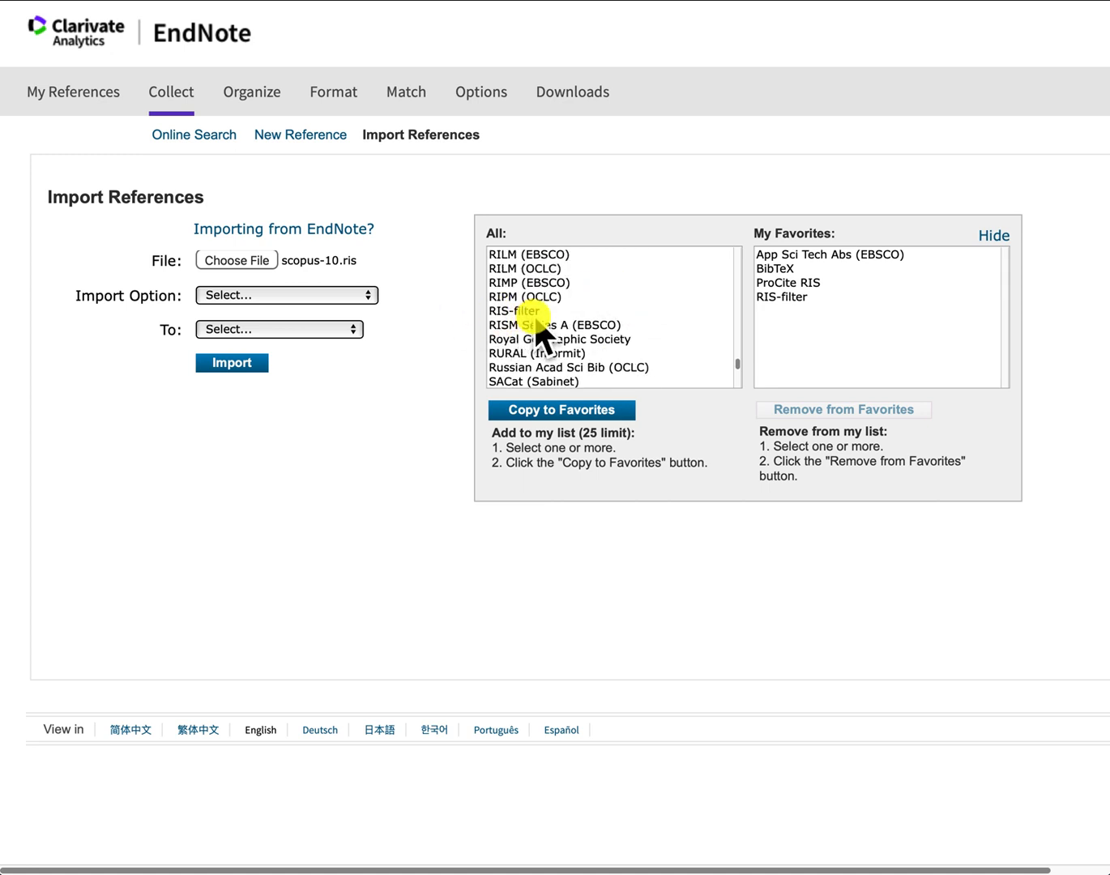
{"action": "scroll", "coordinate": [567, 334], "scroll_direction": "down", "scroll_amount": 1}
{"action": "scroll", "coordinate": [566, 328], "scroll_direction": "down", "scroll_amount": 3}
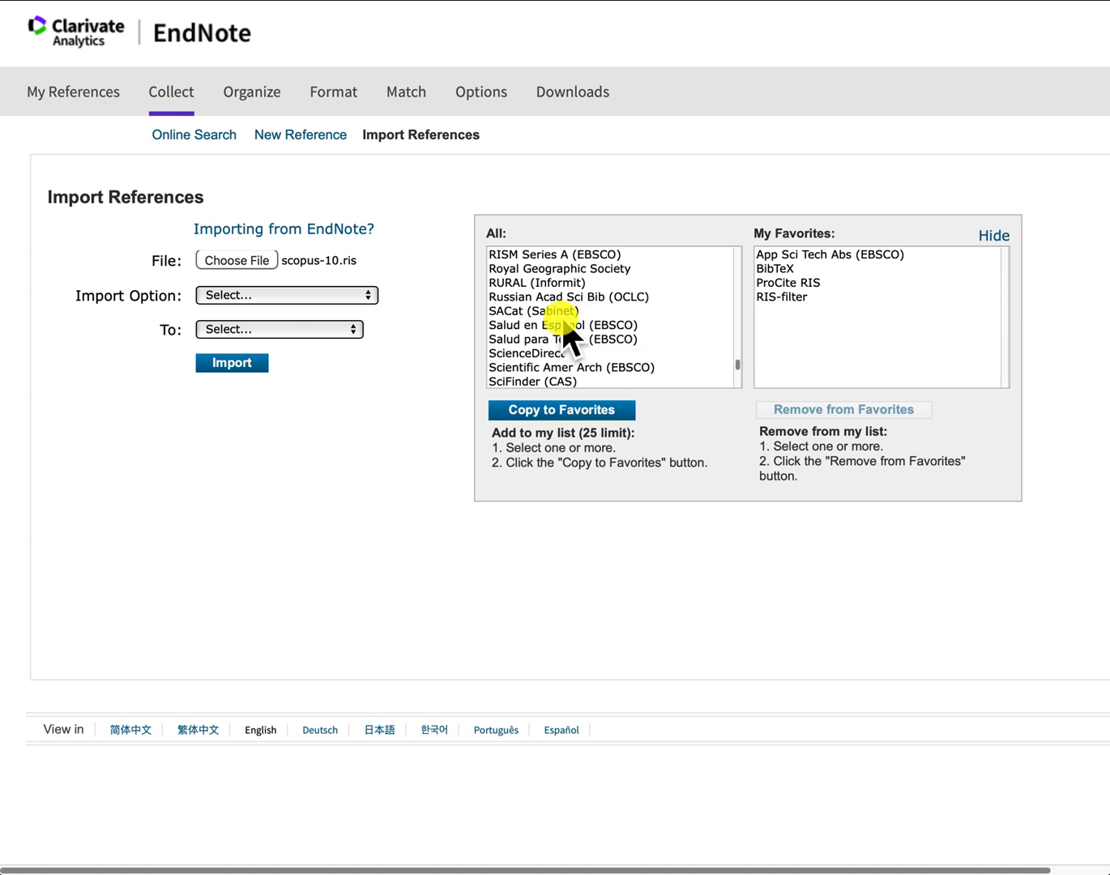
{"action": "scroll", "coordinate": [562, 324], "scroll_direction": "down", "scroll_amount": 5}
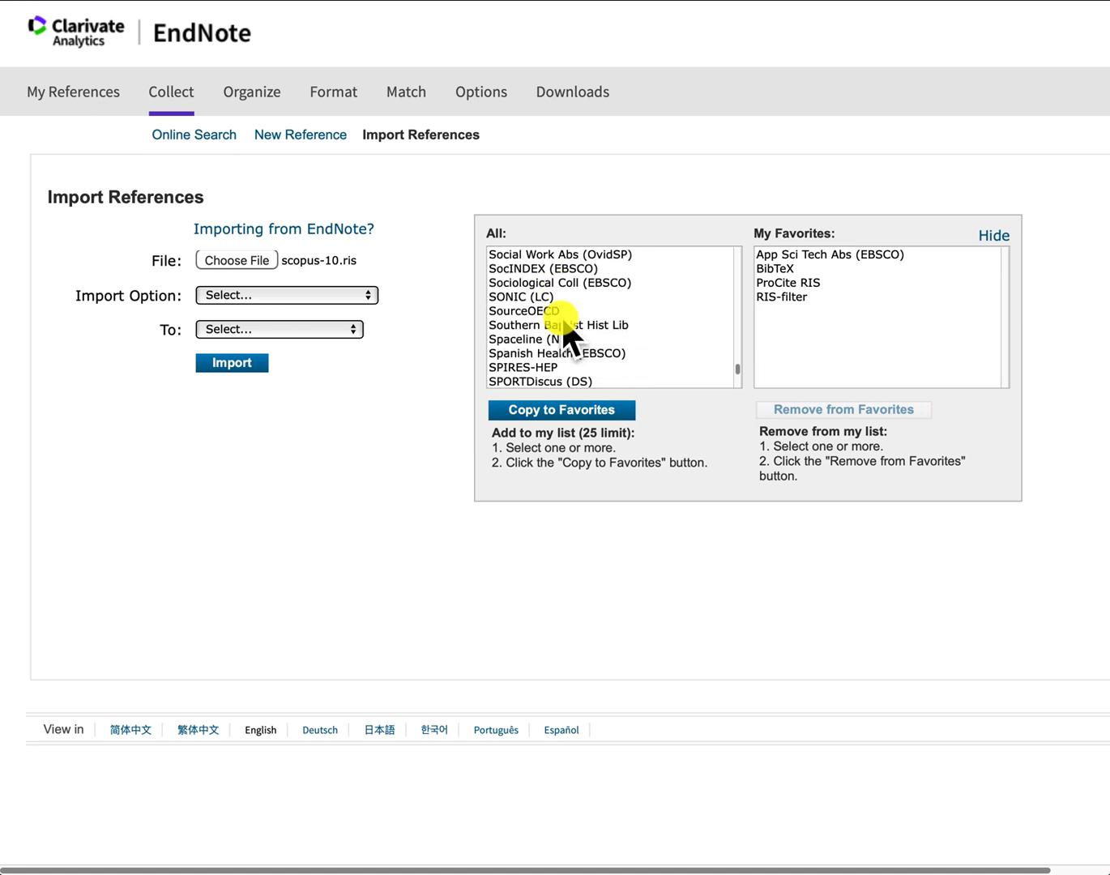
{"action": "scroll", "coordinate": [568, 334], "scroll_direction": "up", "scroll_amount": 7}
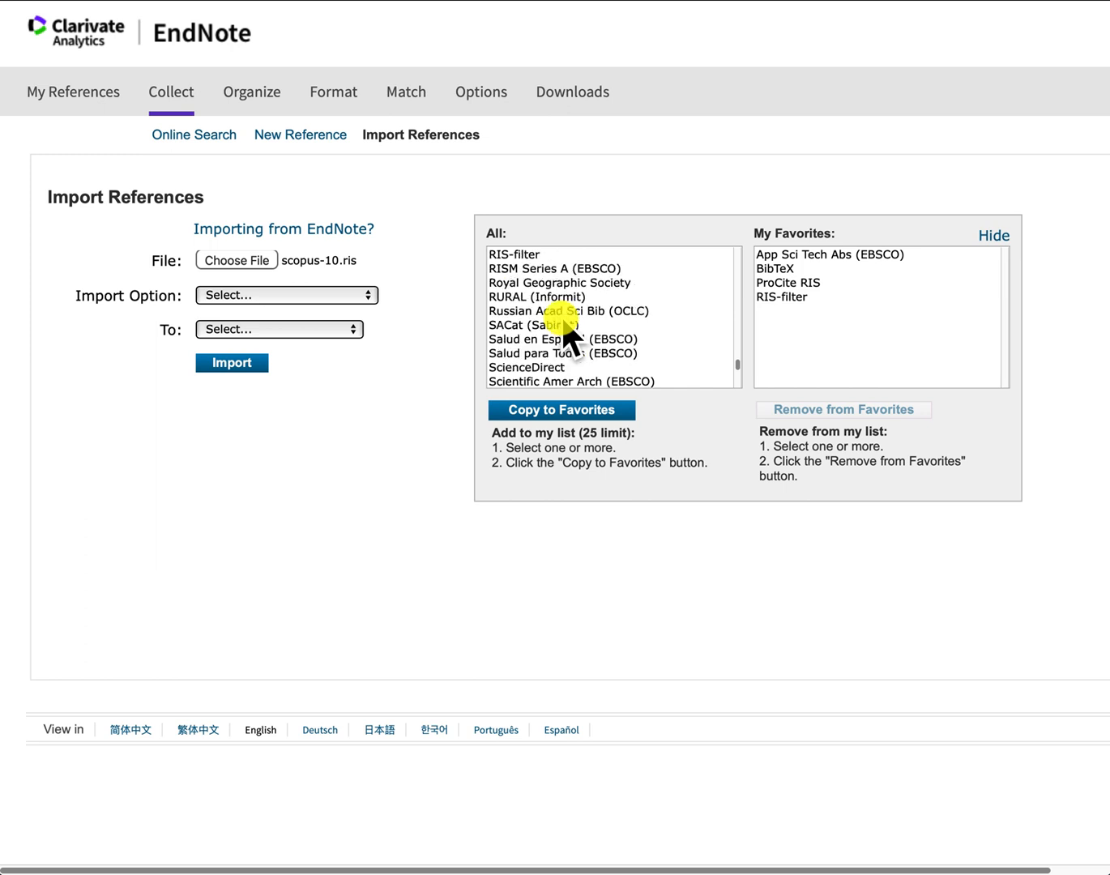
{"action": "scroll", "coordinate": [561, 323], "scroll_direction": "down", "scroll_amount": 1}
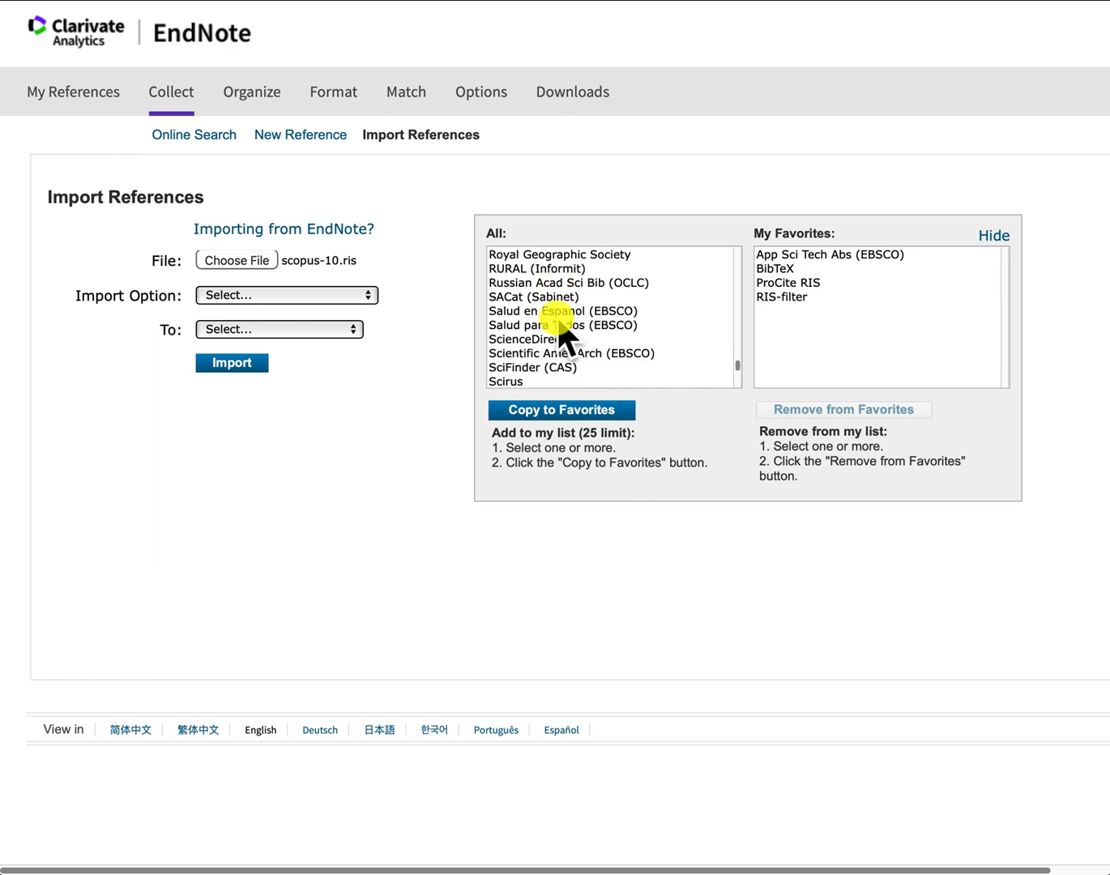
{"action": "scroll", "coordinate": [560, 326], "scroll_direction": "down", "scroll_amount": 3}
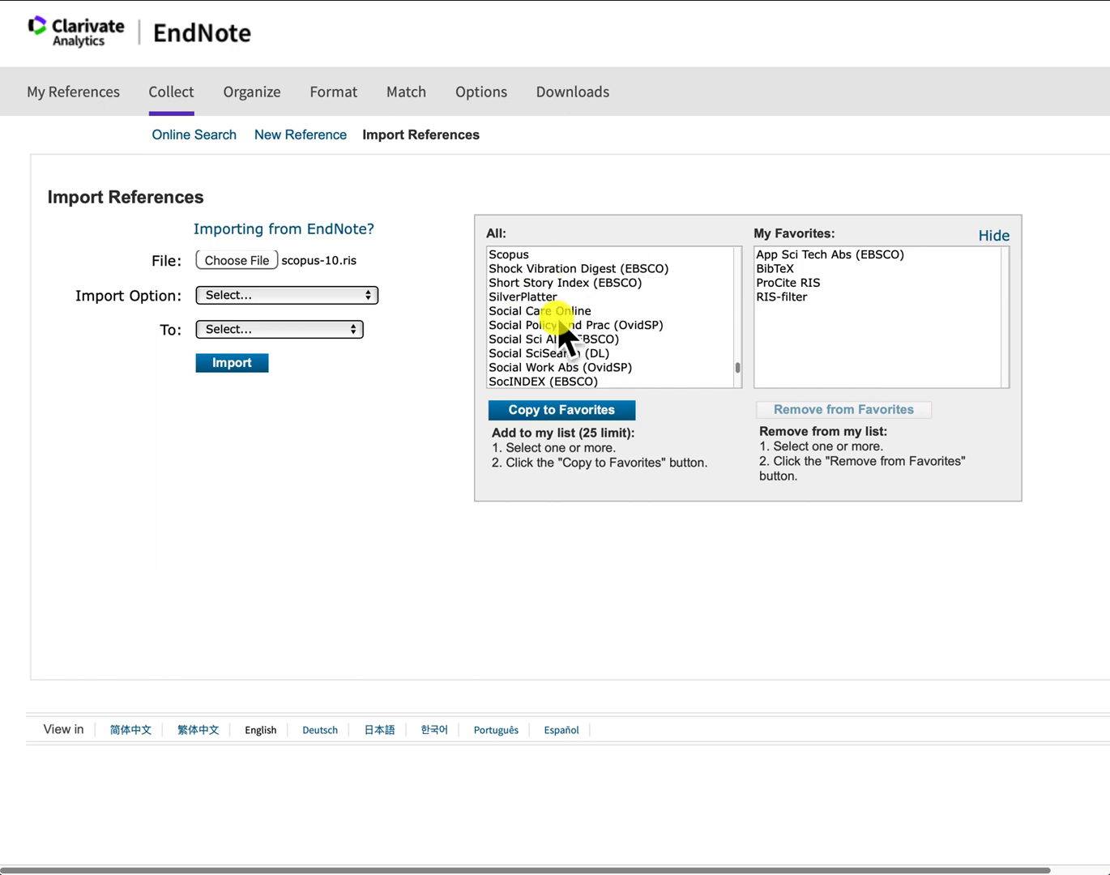
{"action": "scroll", "coordinate": [567, 339], "scroll_direction": "up", "scroll_amount": 1}
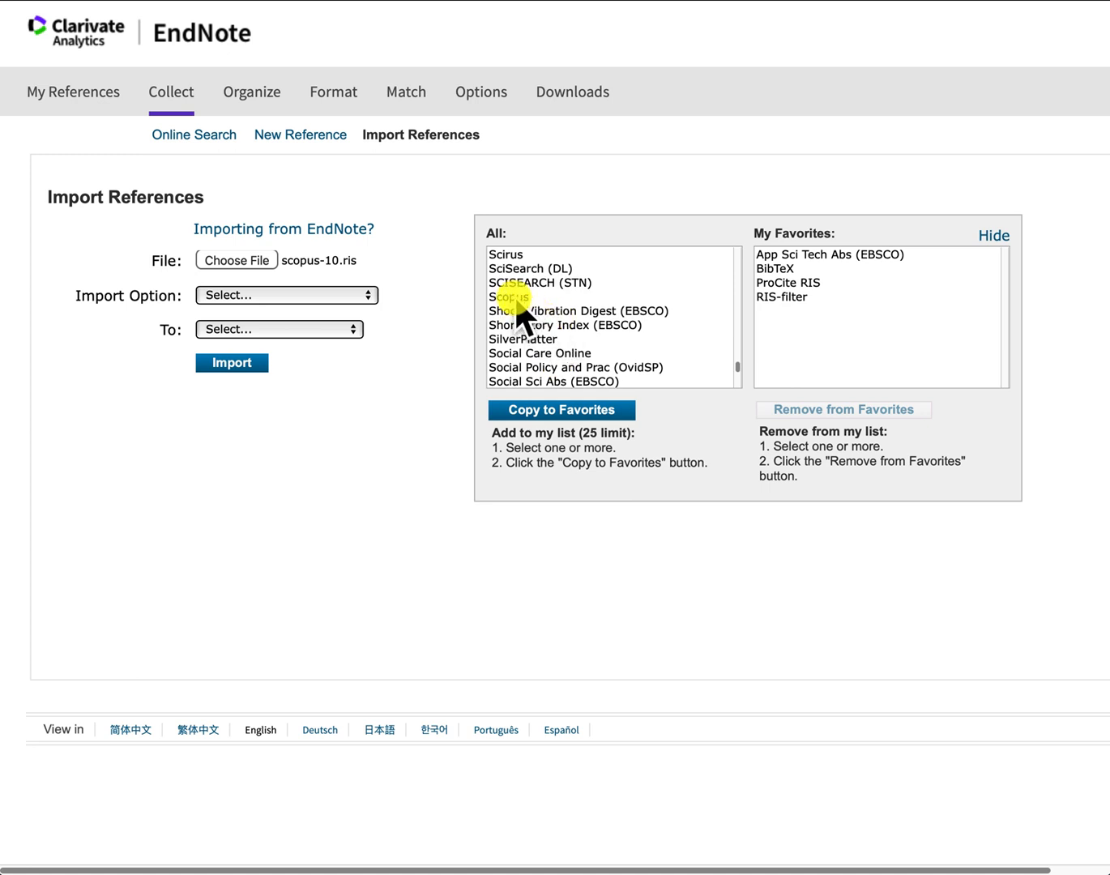
{"action": "left_click", "coordinate": [520, 318]}
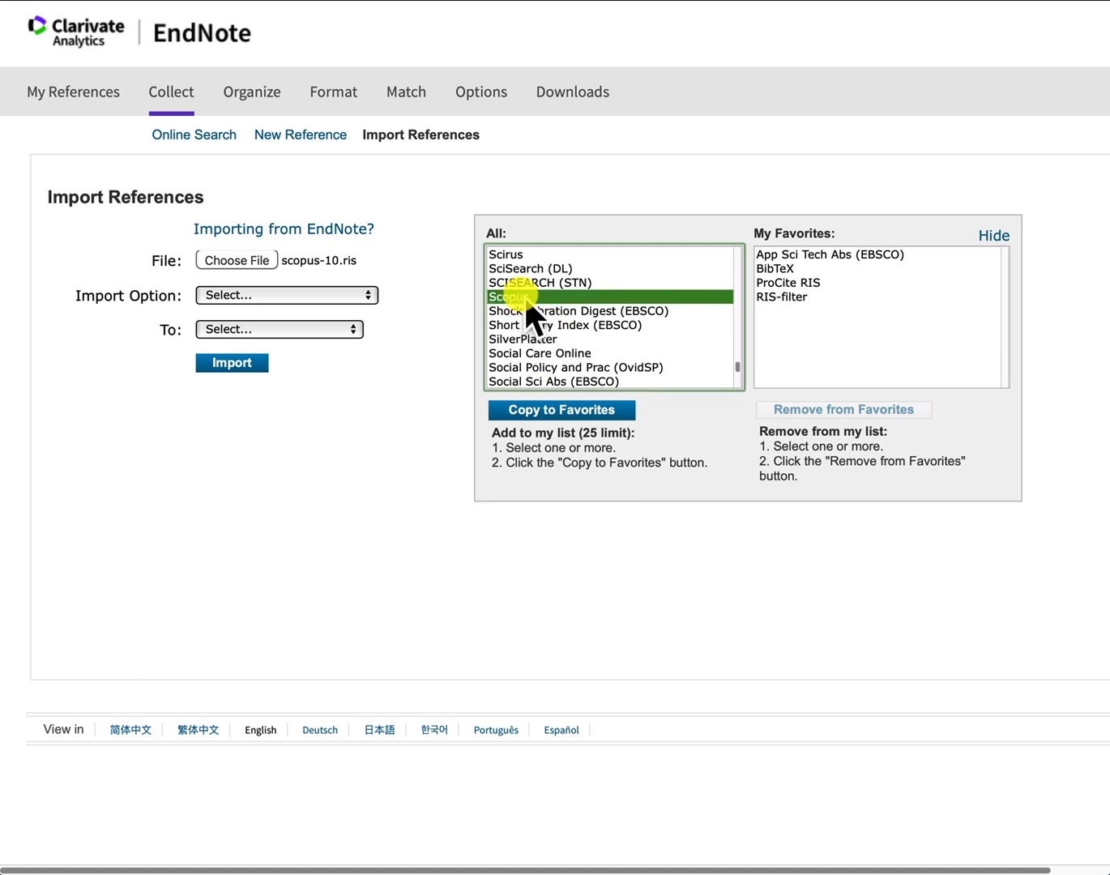
{"action": "left_click", "coordinate": [565, 410]}
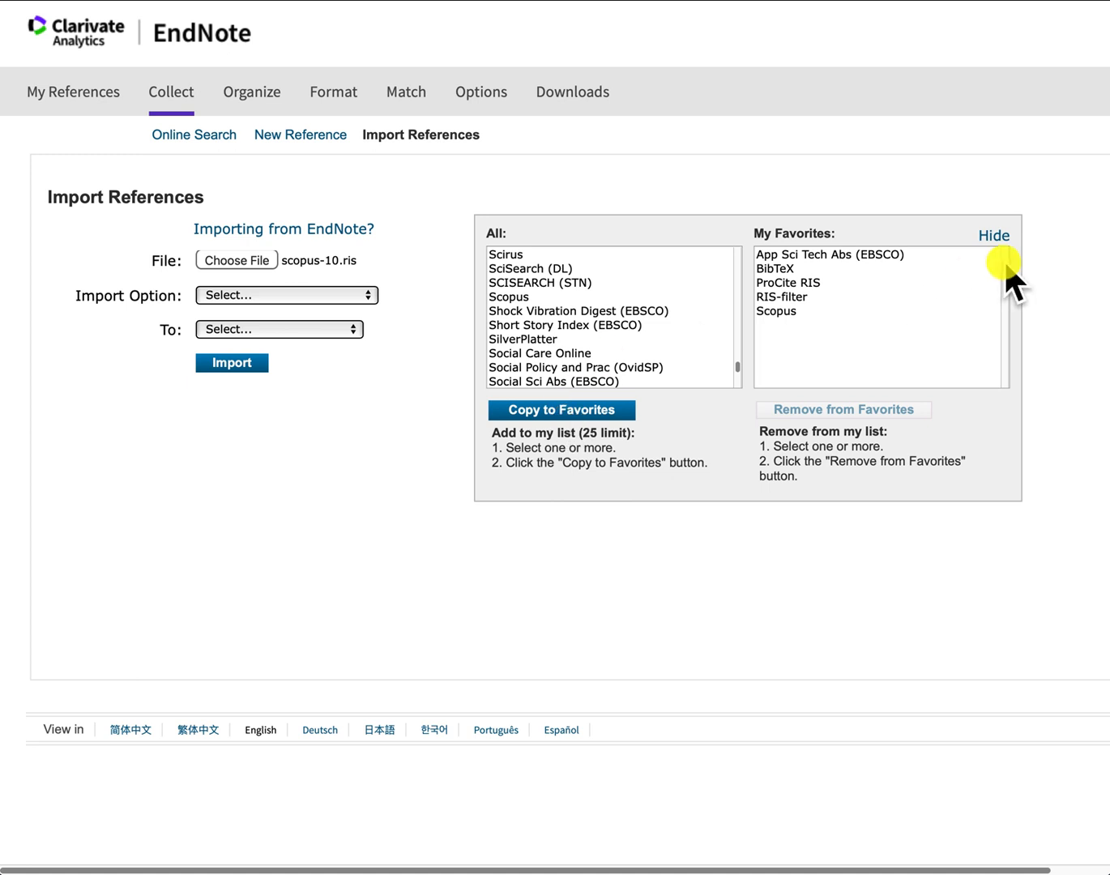
{"action": "left_click", "coordinate": [993, 236]}
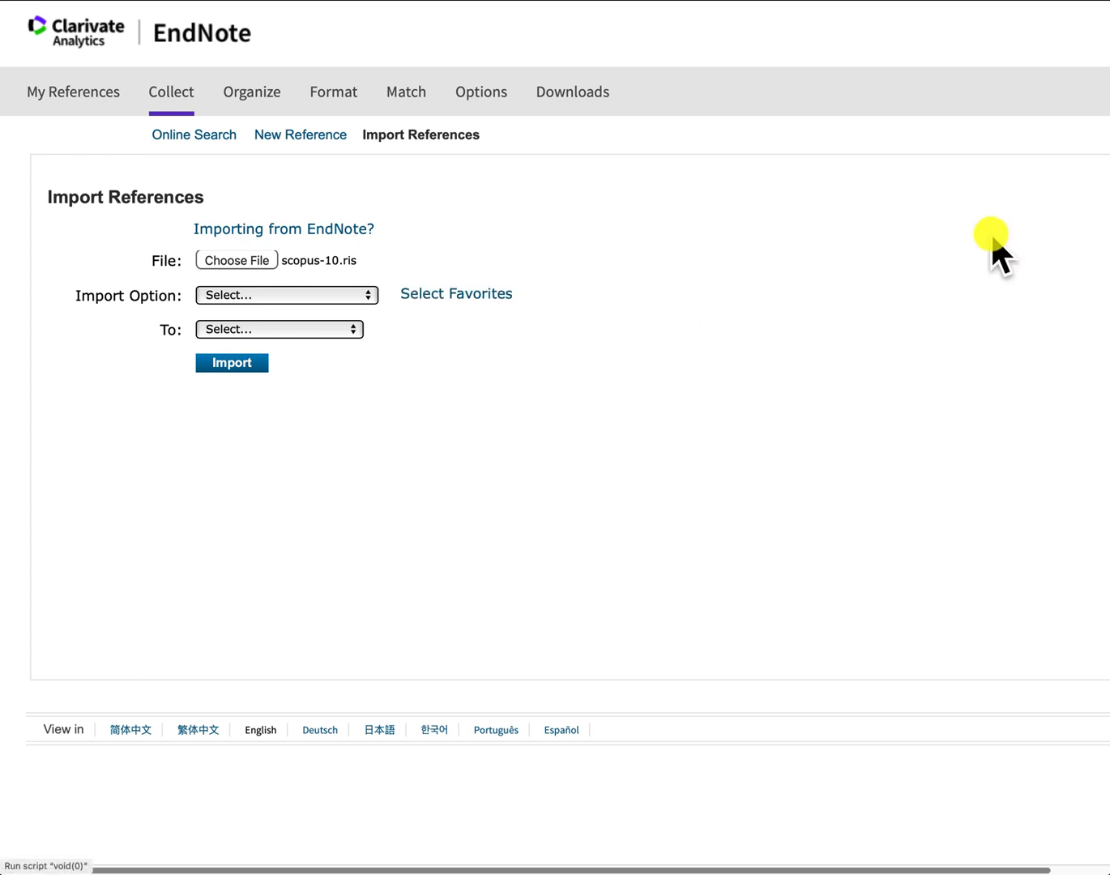
Import scopus-10.ris using the Scopus import option into a new group named Biology 500A
{"action": "left_click", "coordinate": [280, 295]}
{"action": "left_click", "coordinate": [261, 393]}
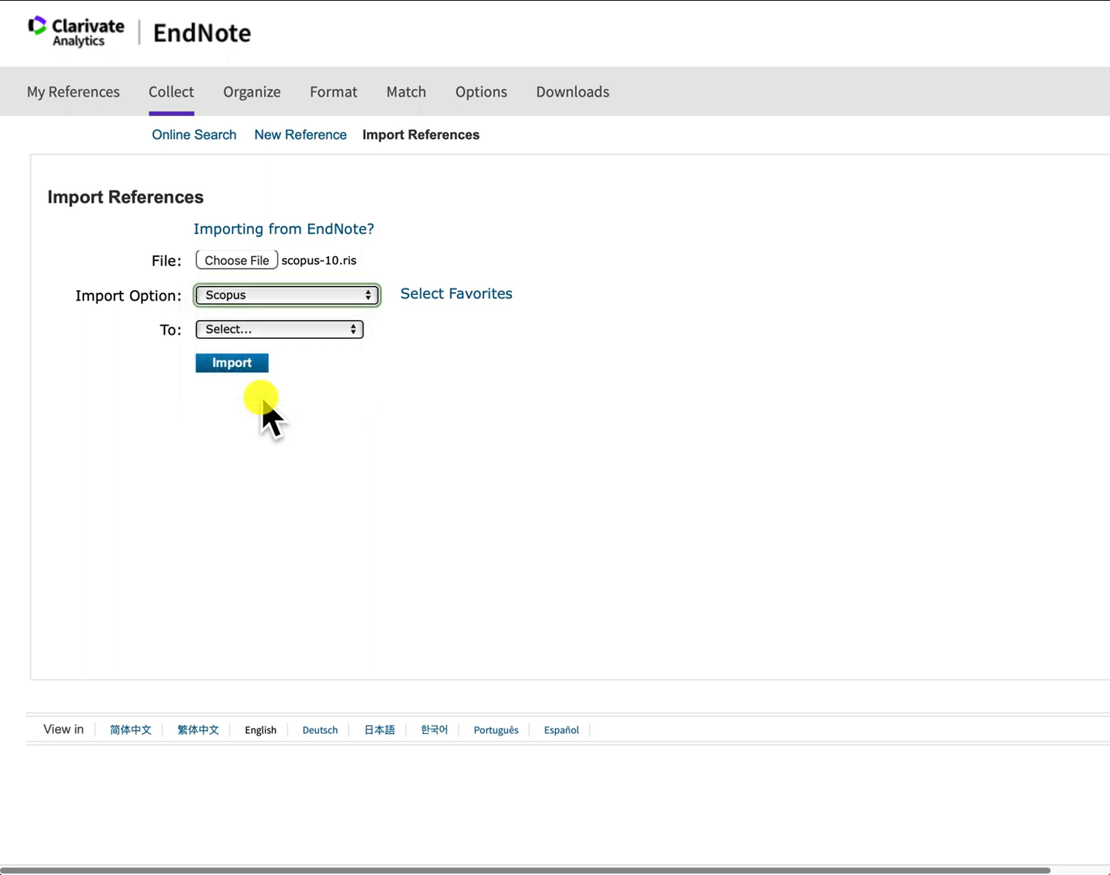
{"action": "left_click", "coordinate": [279, 325]}
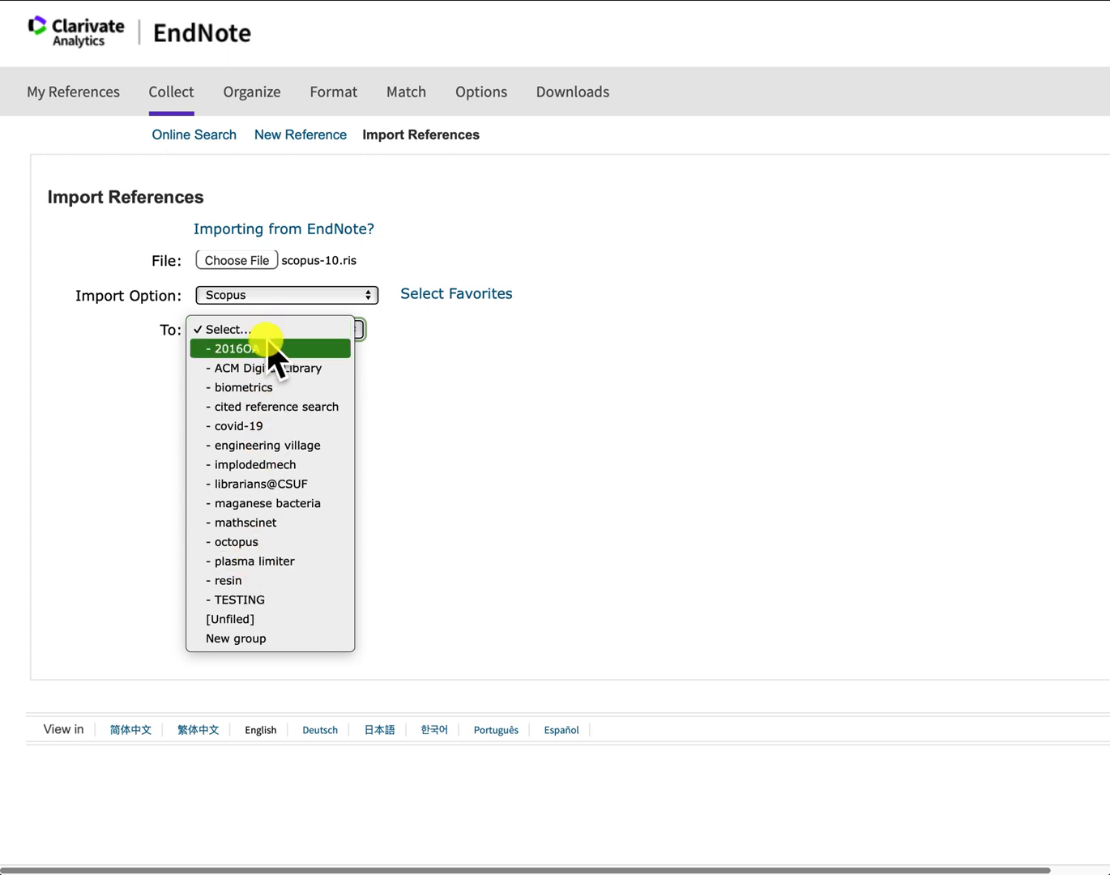
{"action": "left_click", "coordinate": [257, 635]}
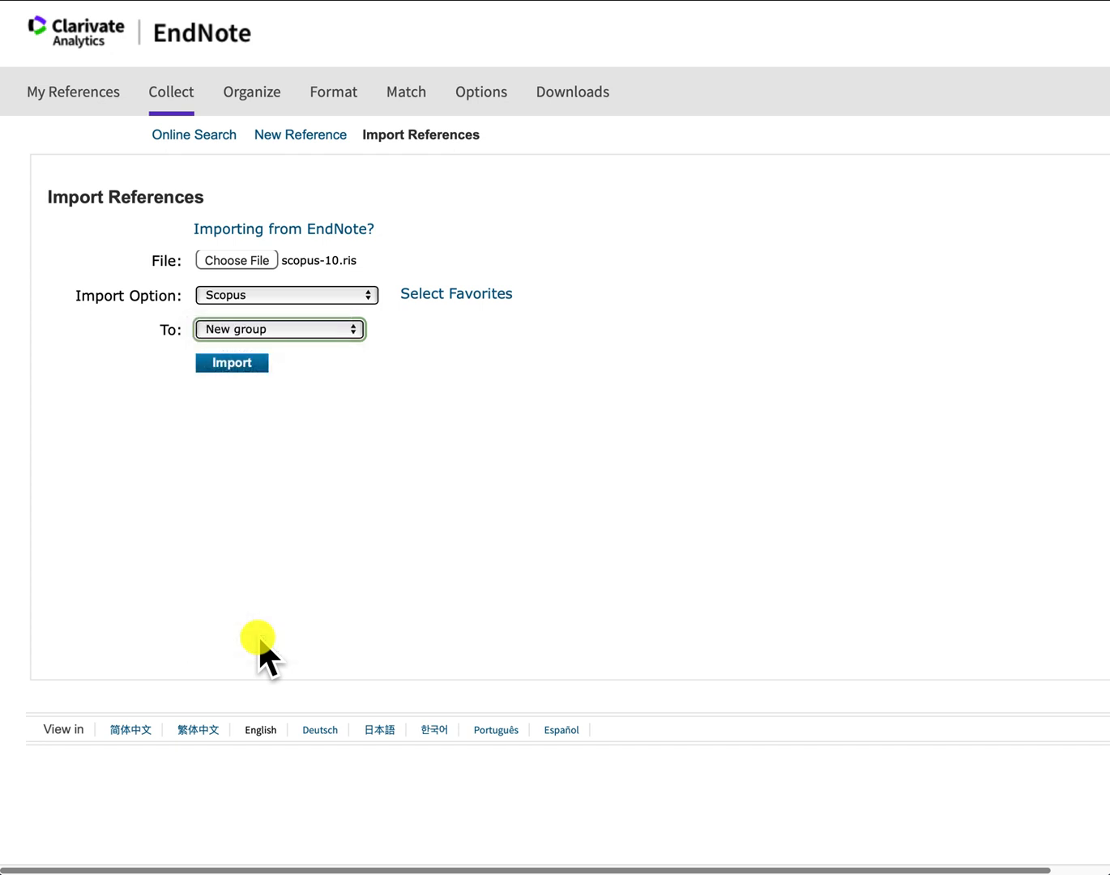
{"action": "left_click", "coordinate": [233, 364]}
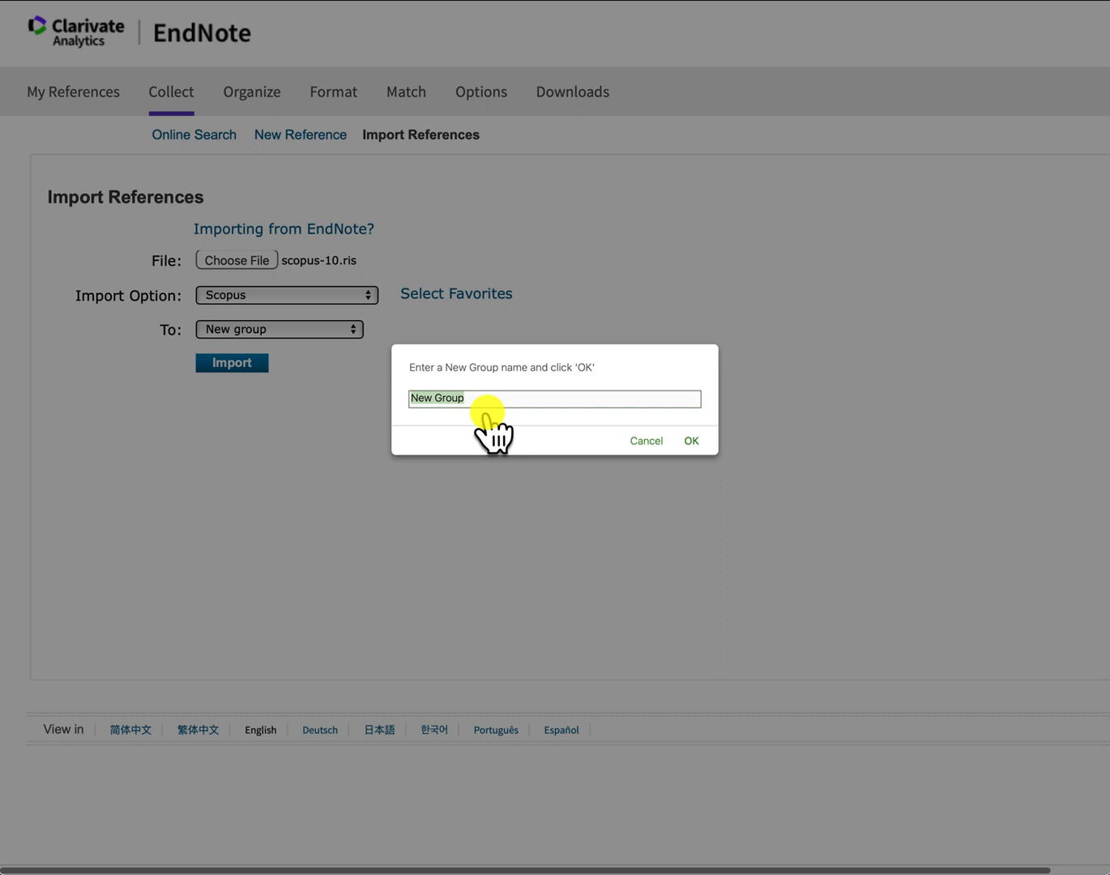
{"action": "type", "text": "Biology 500A"}
{"action": "left_click", "coordinate": [691, 440]}
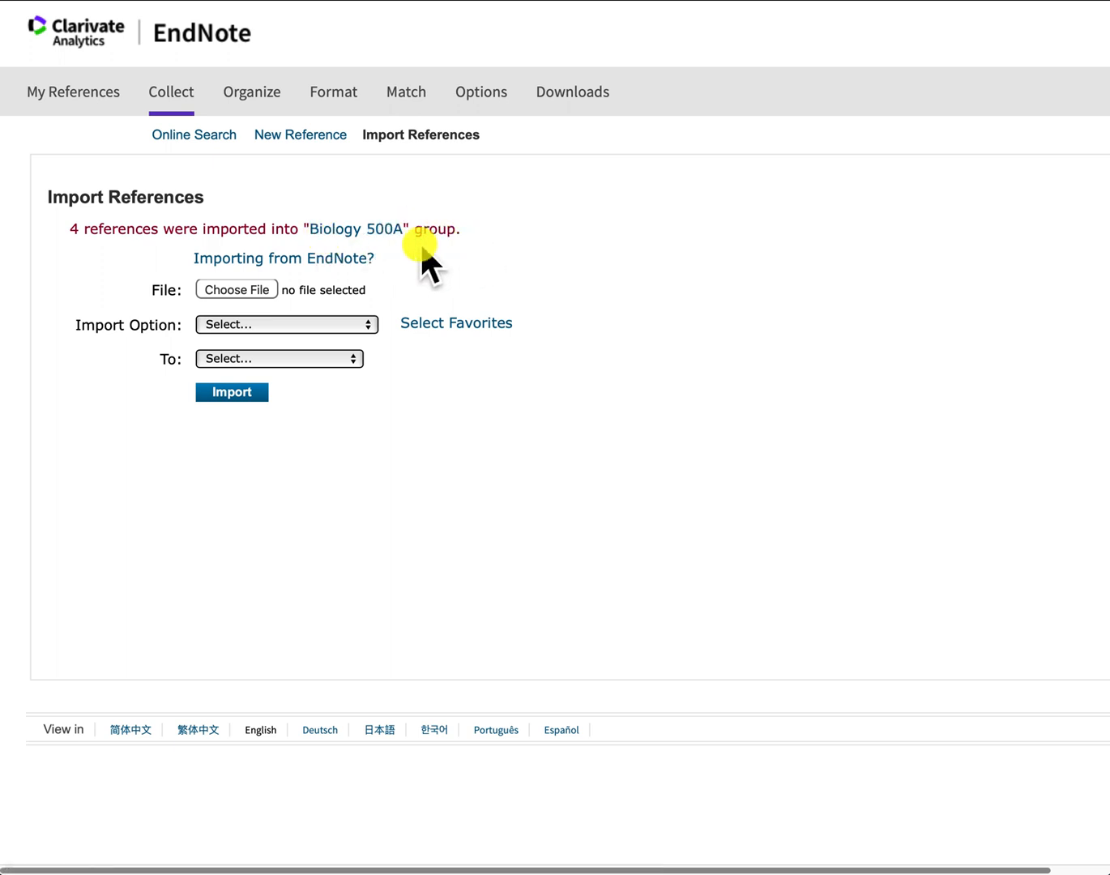
Return to the full reference list and look for the Biology 500A group under My Groups
{"action": "left_click", "coordinate": [89, 92]}
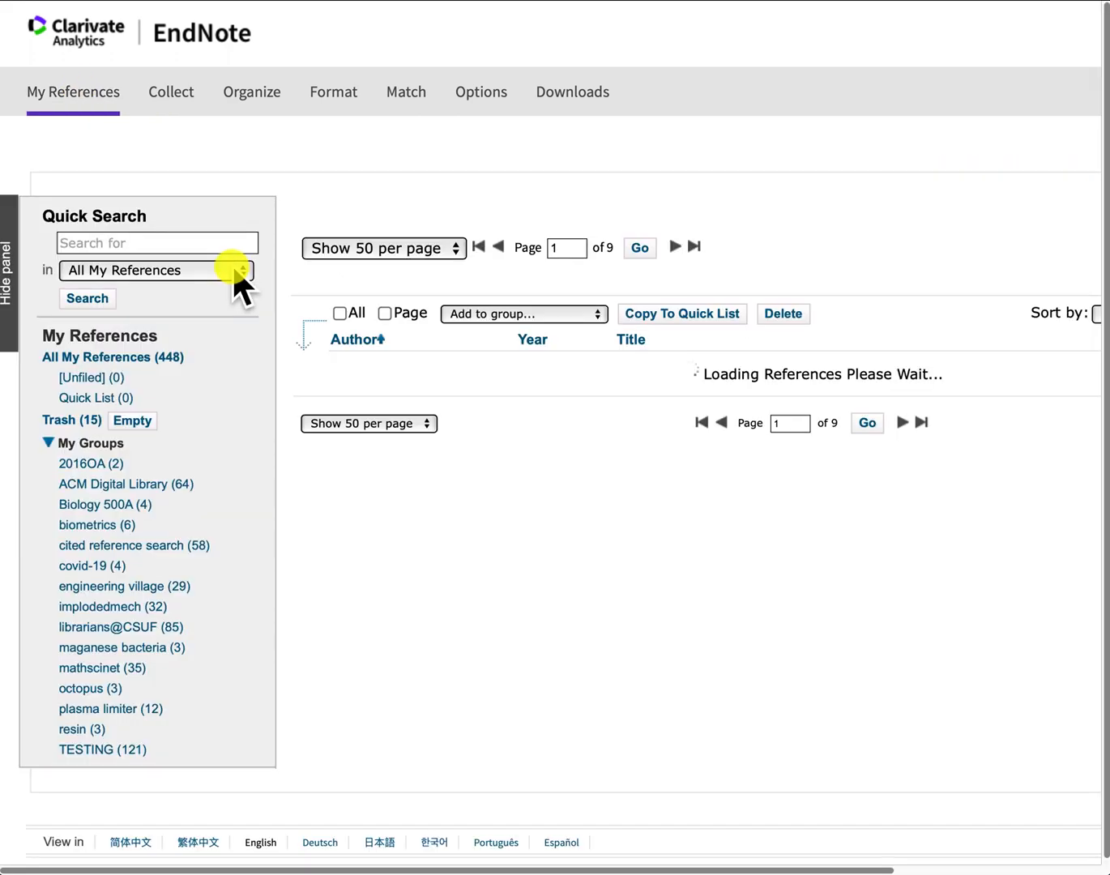
{"action": "scroll", "coordinate": [240, 313], "scroll_direction": "down", "scroll_amount": 3}
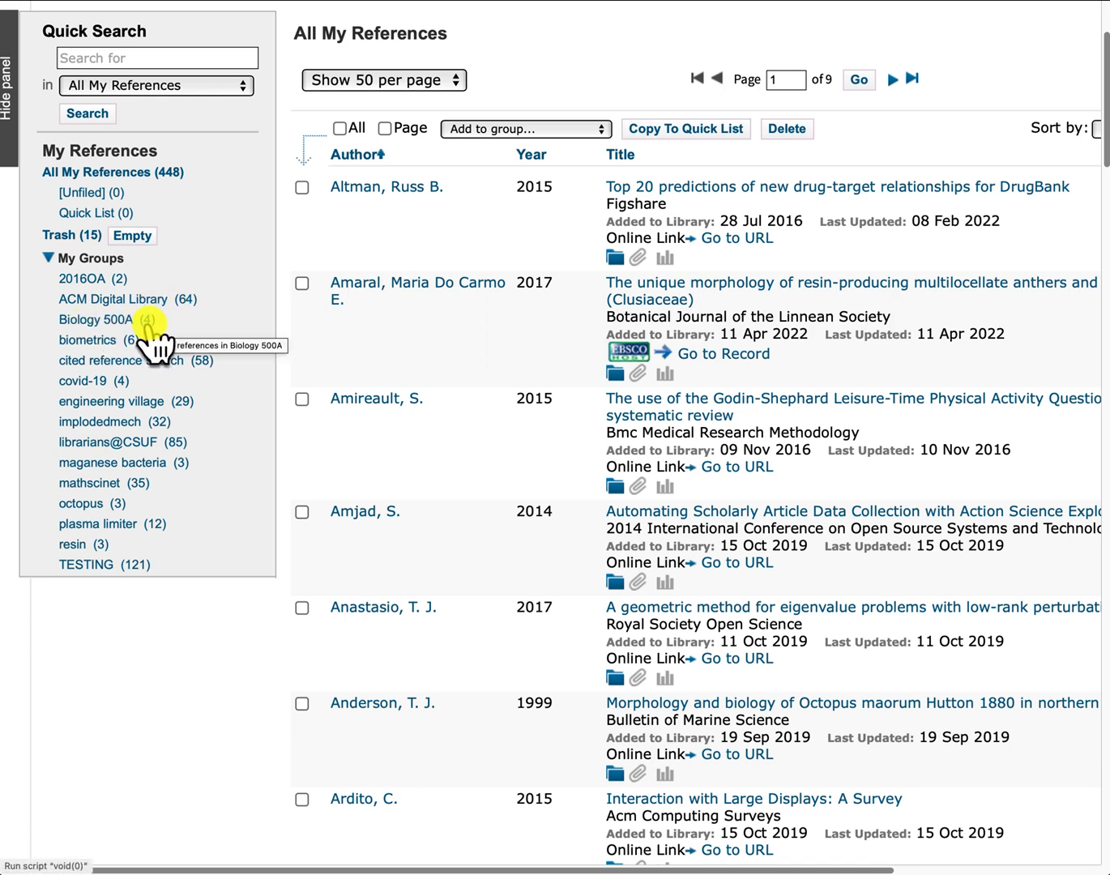
{"action": "scroll", "coordinate": [148, 326], "scroll_direction": "up", "scroll_amount": 3}
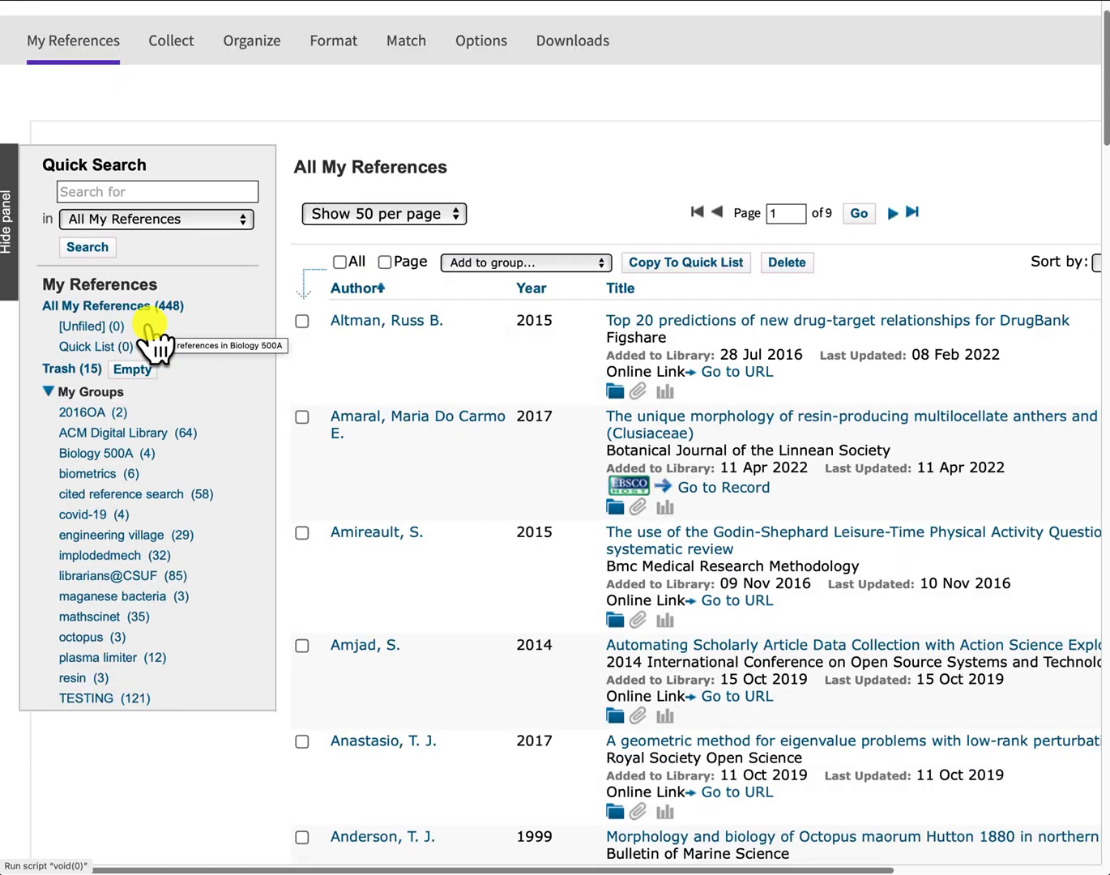
{"action": "scroll", "coordinate": [149, 324], "scroll_direction": "up", "scroll_amount": 1}
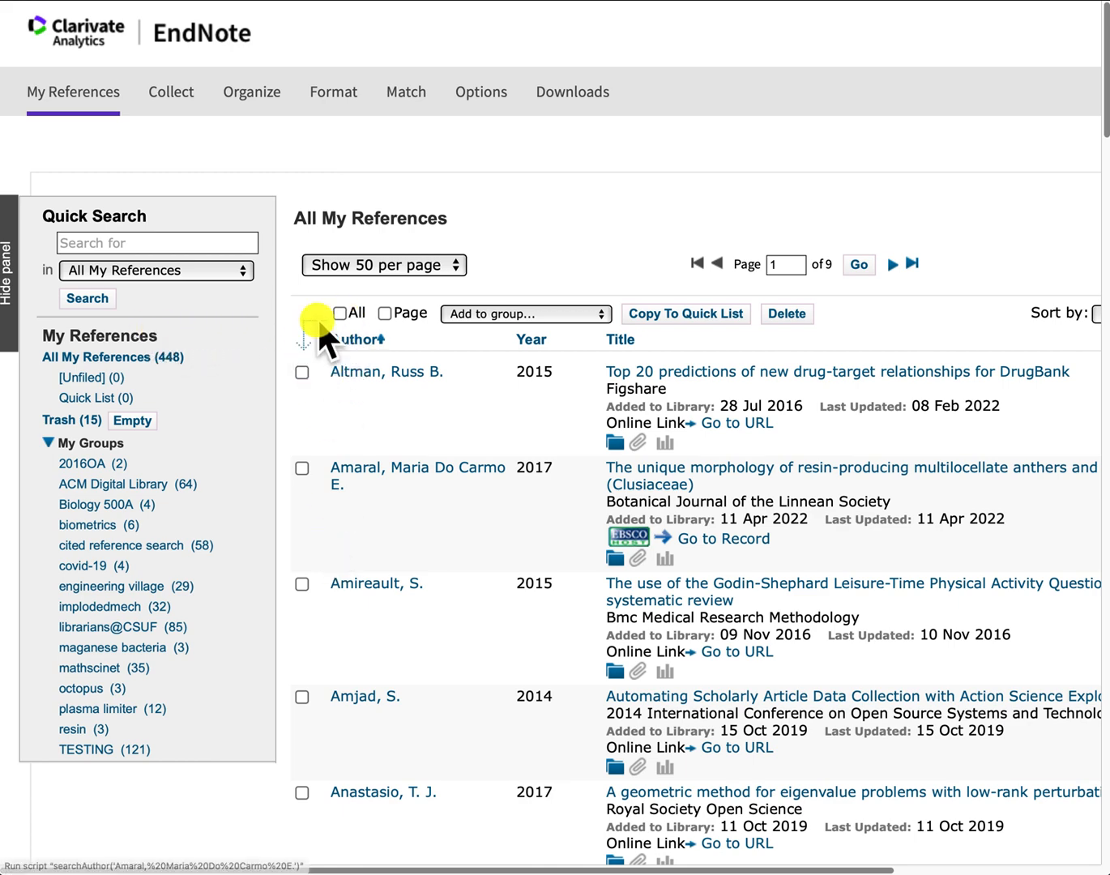
{"action": "left_click", "coordinate": [303, 372]}
{"action": "left_click", "coordinate": [302, 469]}
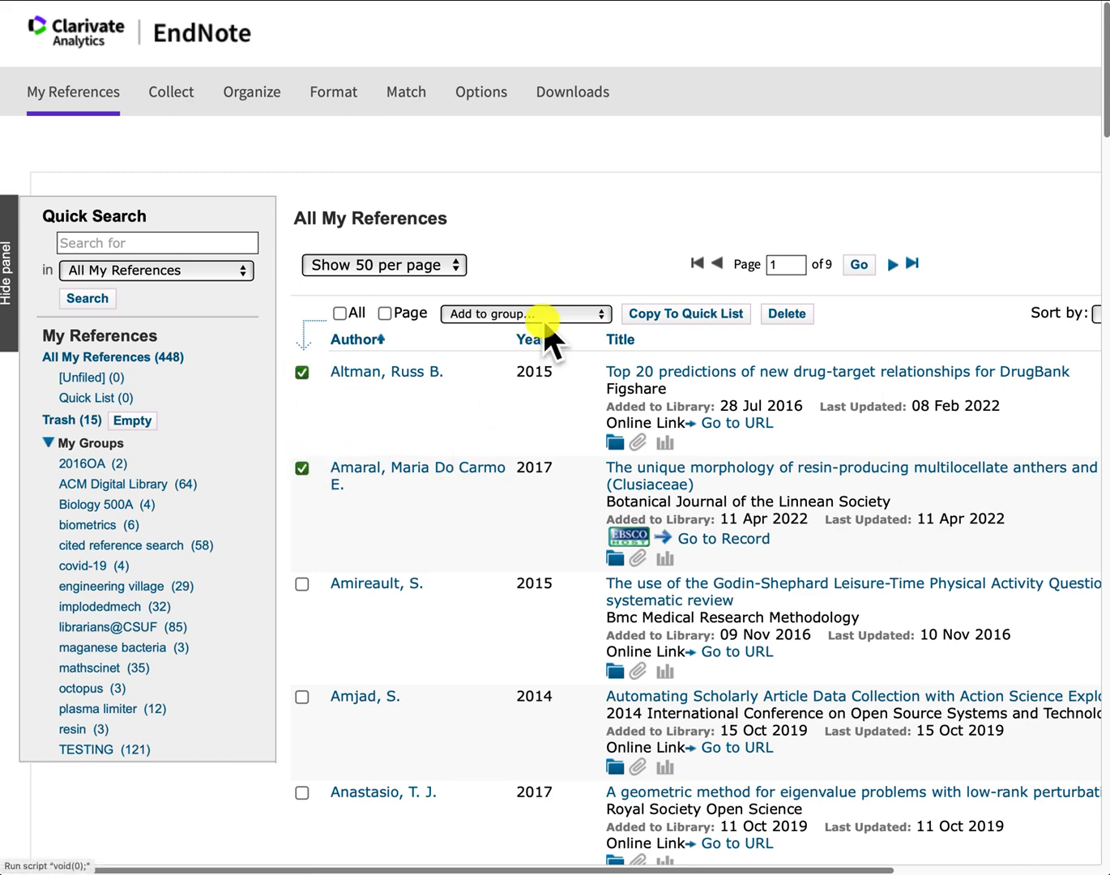
{"action": "left_click", "coordinate": [510, 316]}
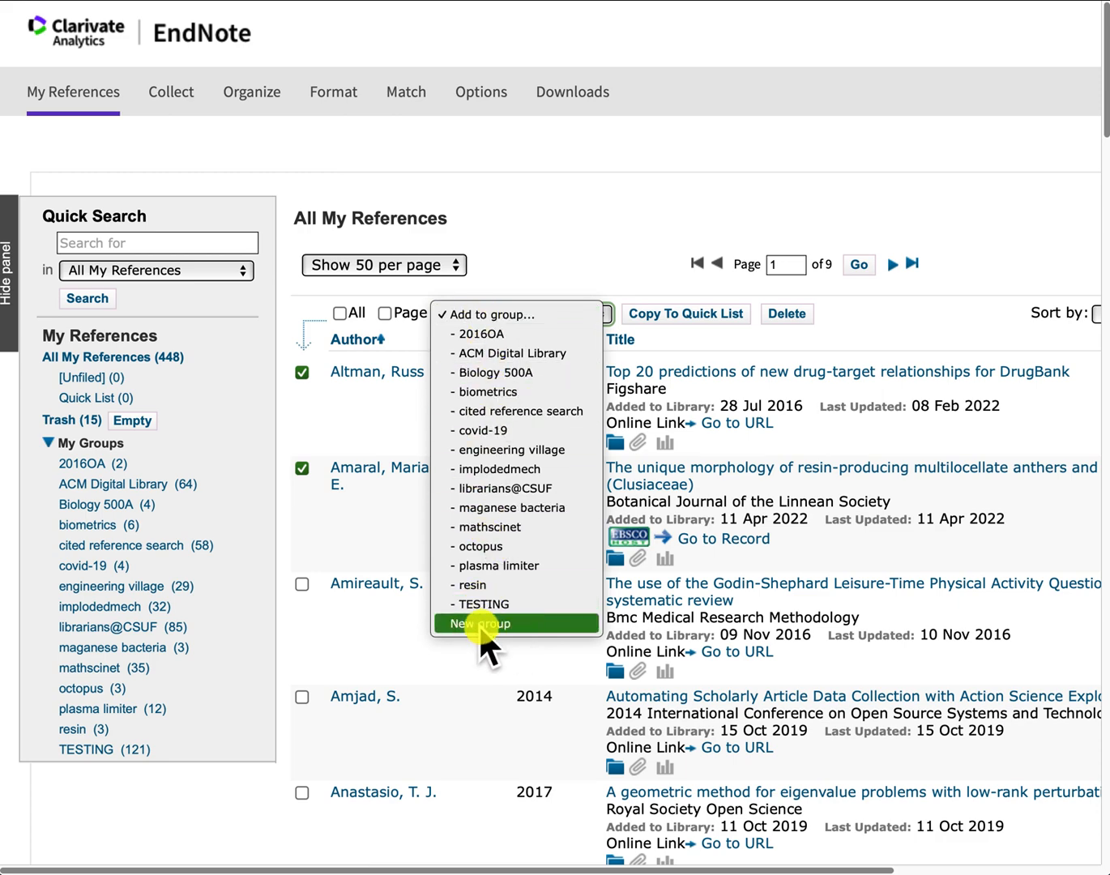
{"action": "left_click", "coordinate": [577, 204]}
{"action": "left_click", "coordinate": [302, 372]}
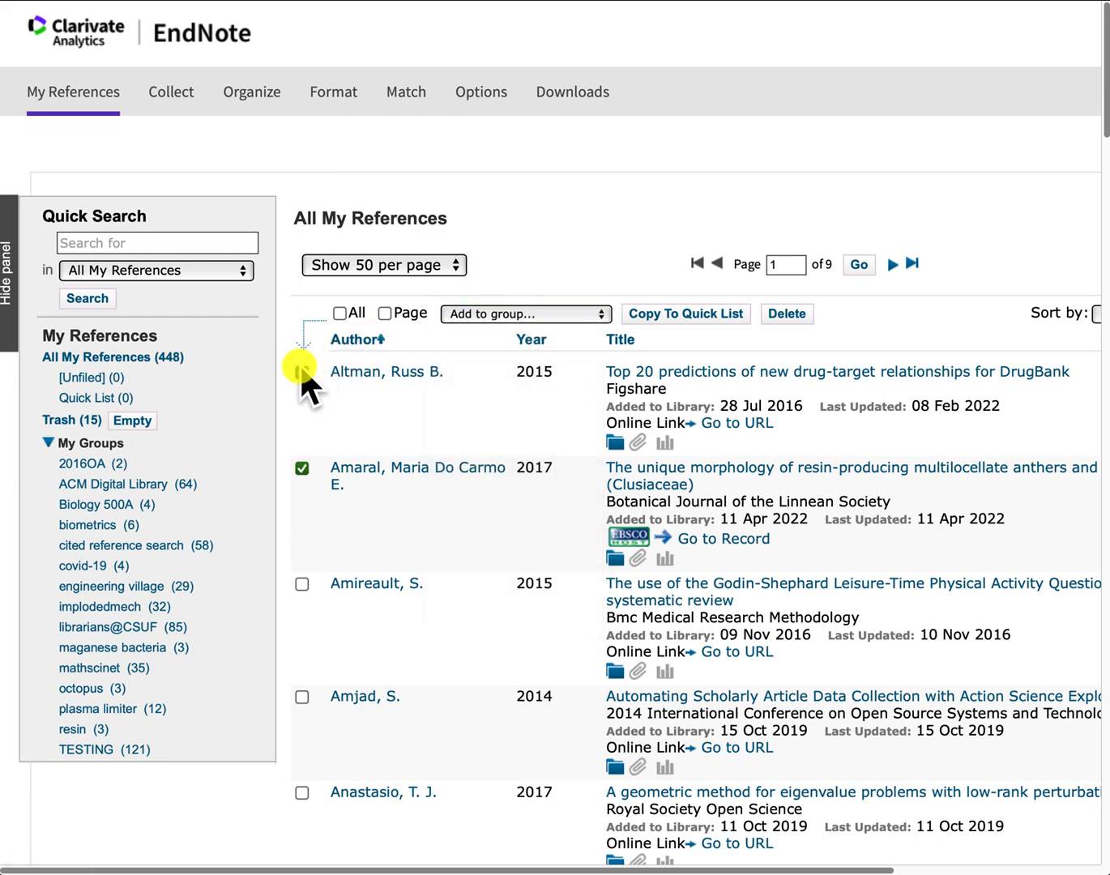
{"action": "left_click", "coordinate": [302, 469]}
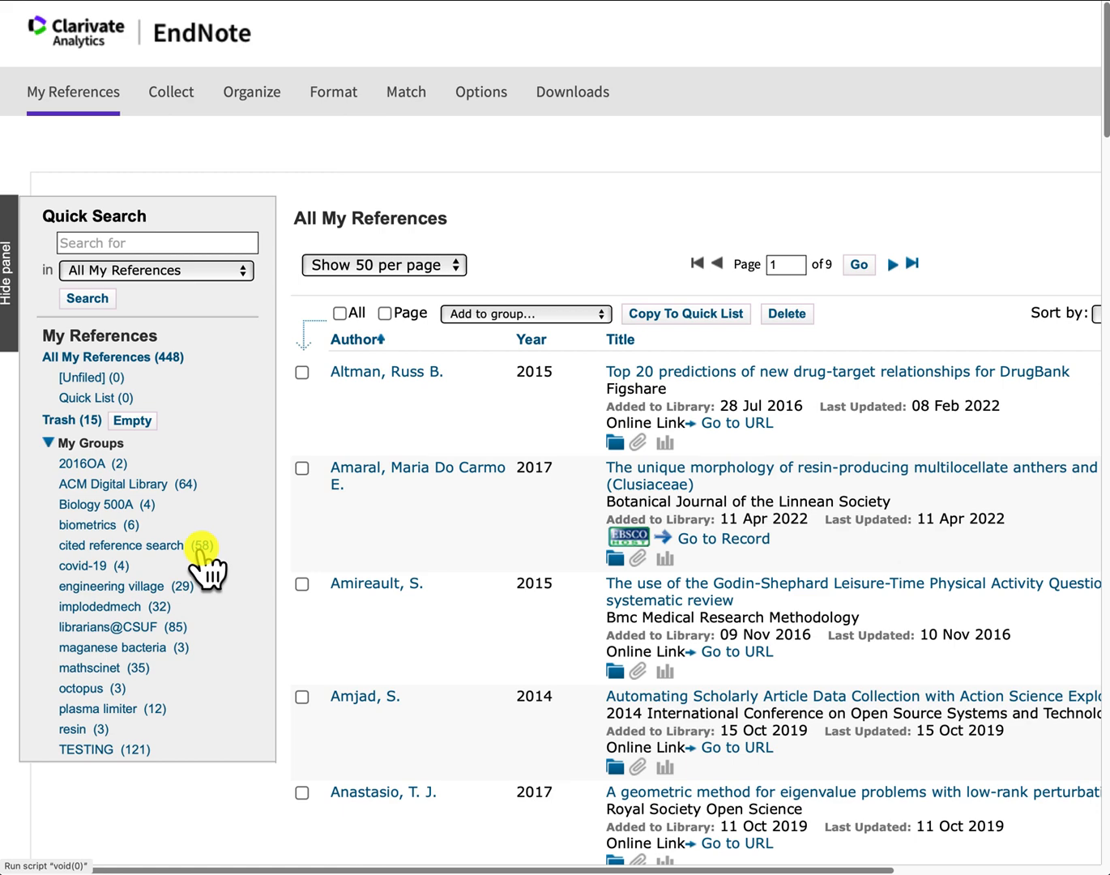
Open the Biology 500A group and examine the full record of the 2020 article on caregiver willingness to vaccinate children against COVID-19
{"action": "left_click", "coordinate": [119, 506]}
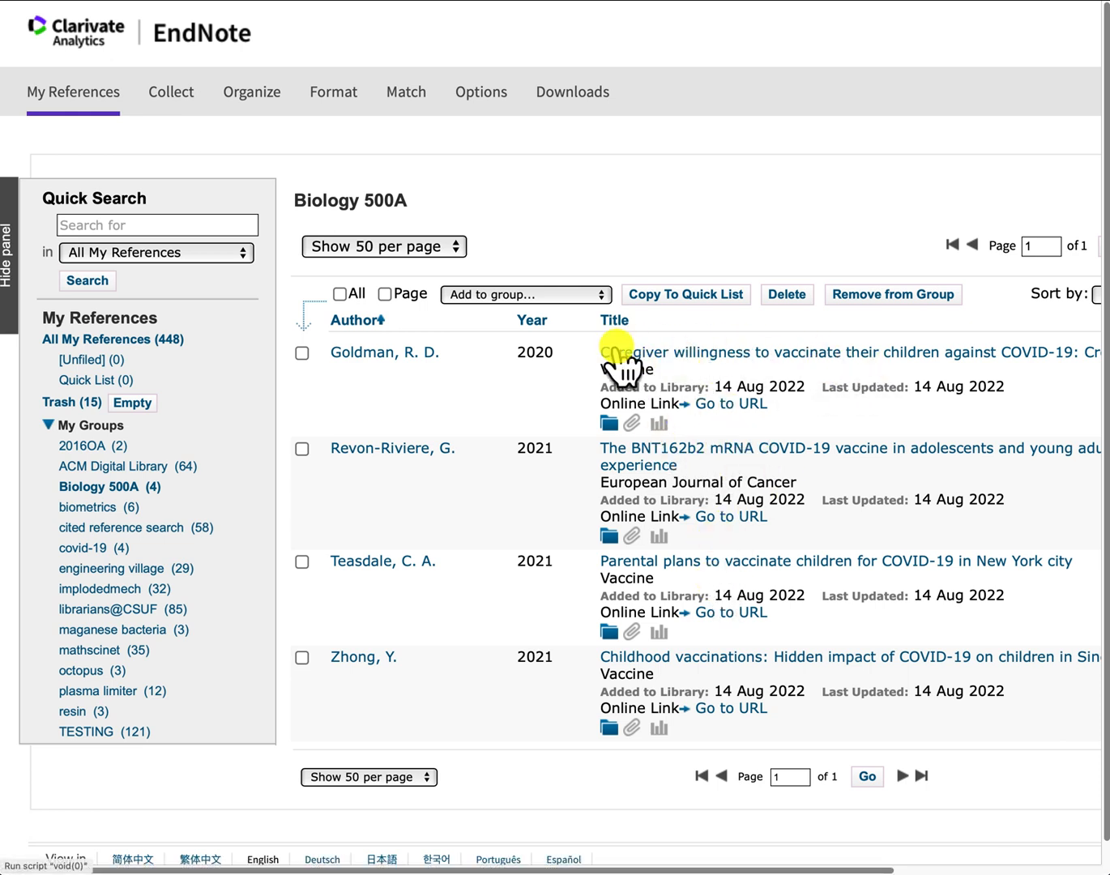
{"action": "left_click", "coordinate": [707, 354]}
{"action": "scroll", "coordinate": [648, 407], "scroll_direction": "down", "scroll_amount": 1}
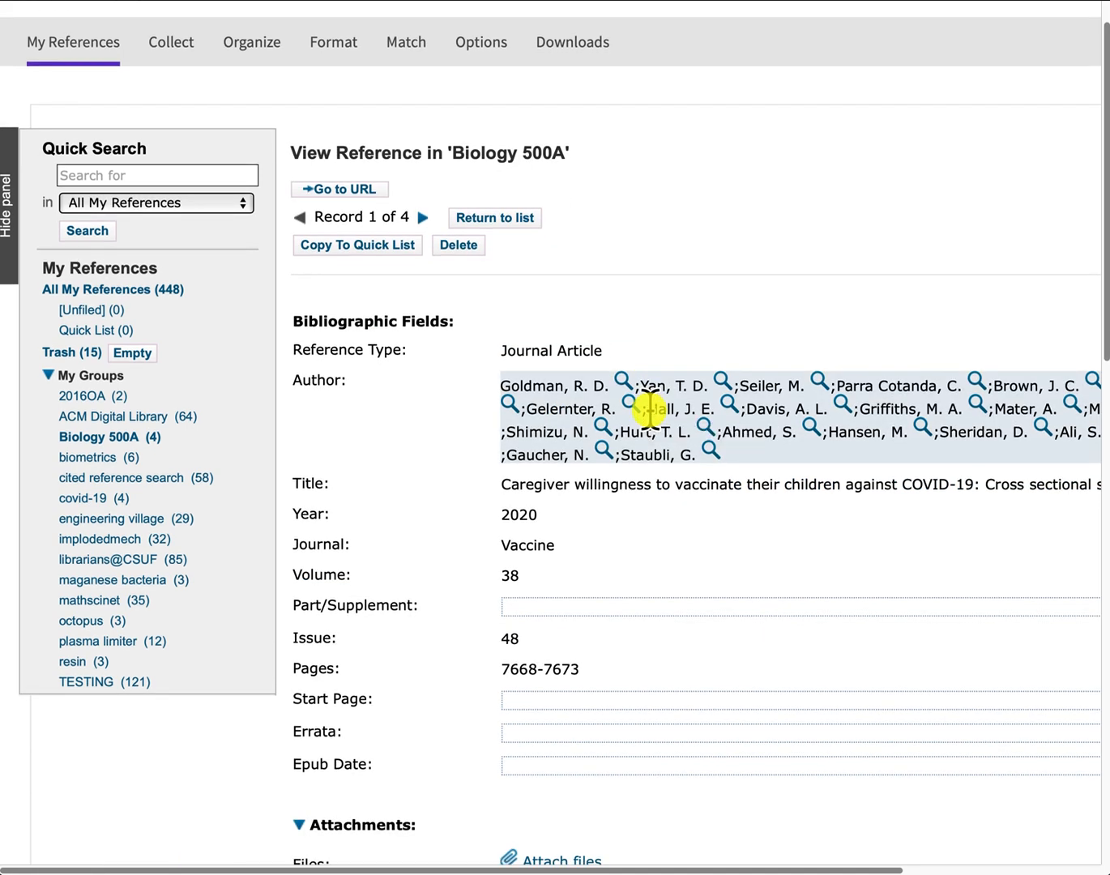
{"action": "key", "text": "ctrl+minus"}
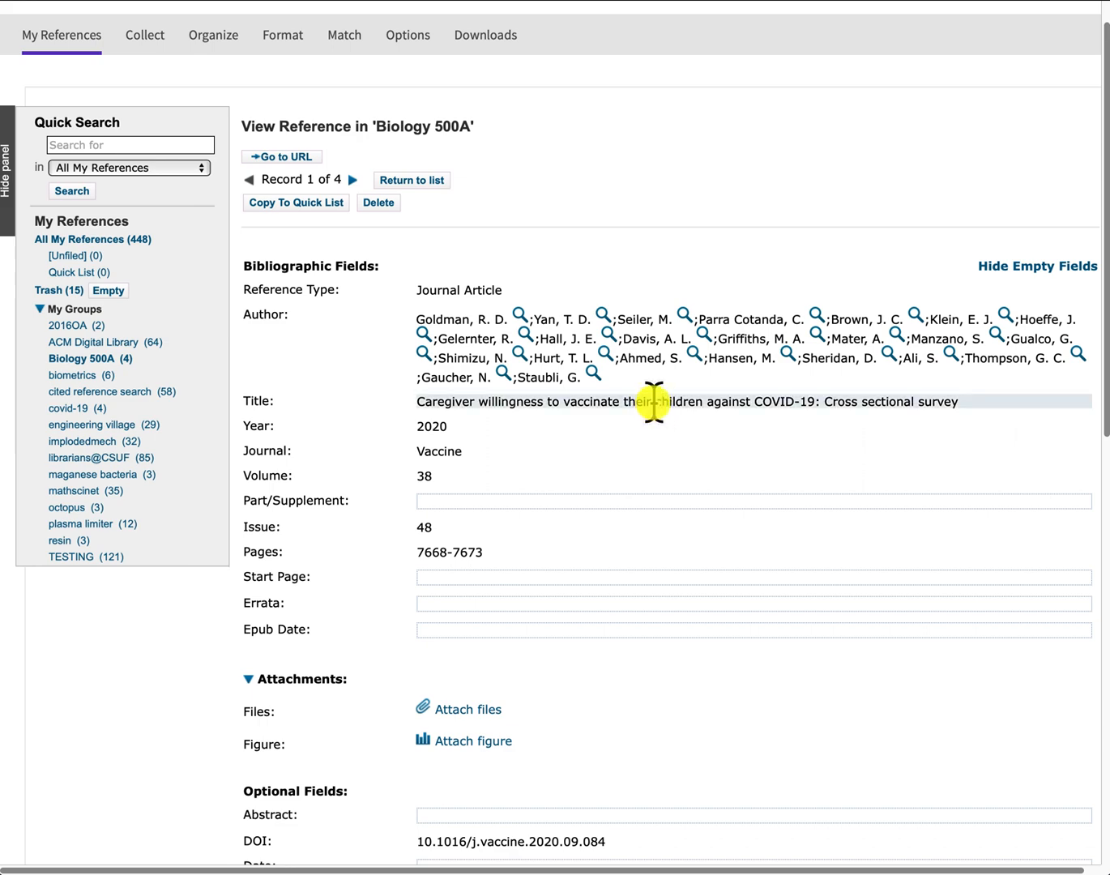
{"action": "scroll", "coordinate": [652, 404], "scroll_direction": "down", "scroll_amount": 1}
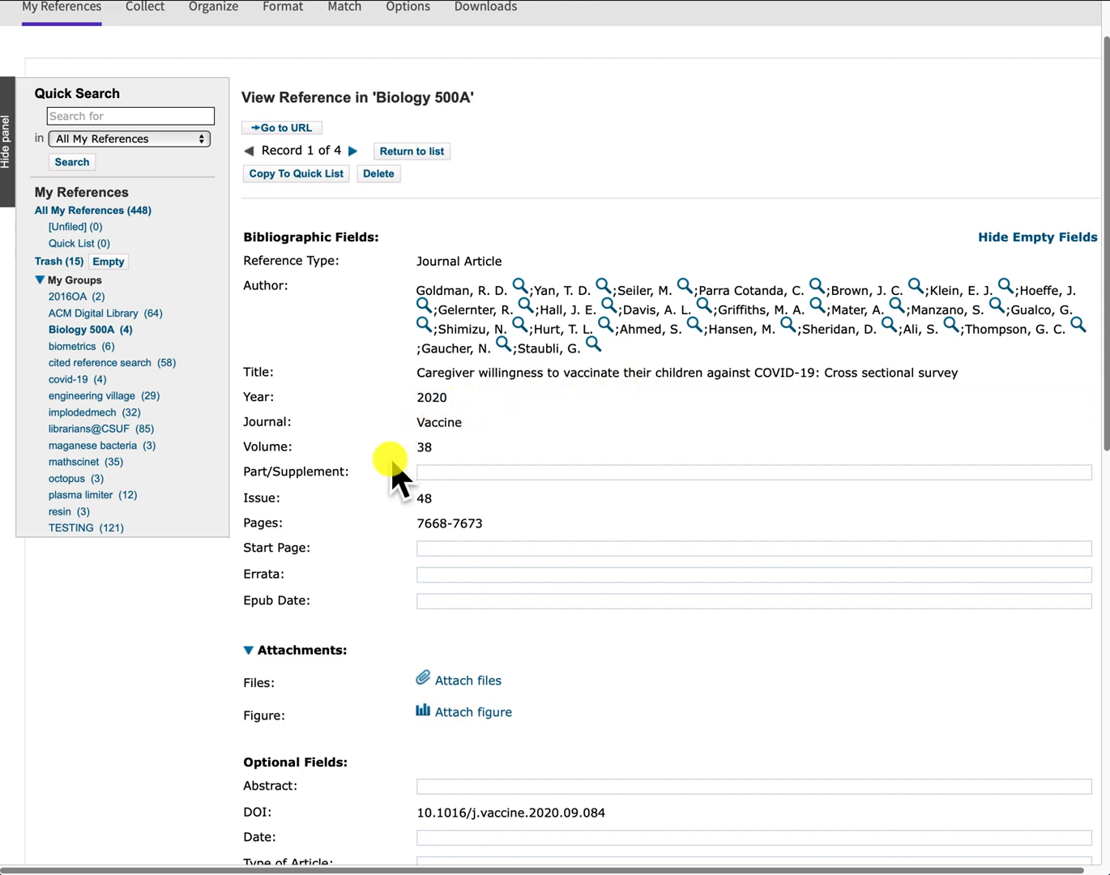
Examine the remaining fields of the open Biology 500A record and its file attachment upload dialog, closing it without uploading
{"action": "scroll", "coordinate": [463, 457], "scroll_direction": "down", "scroll_amount": 3}
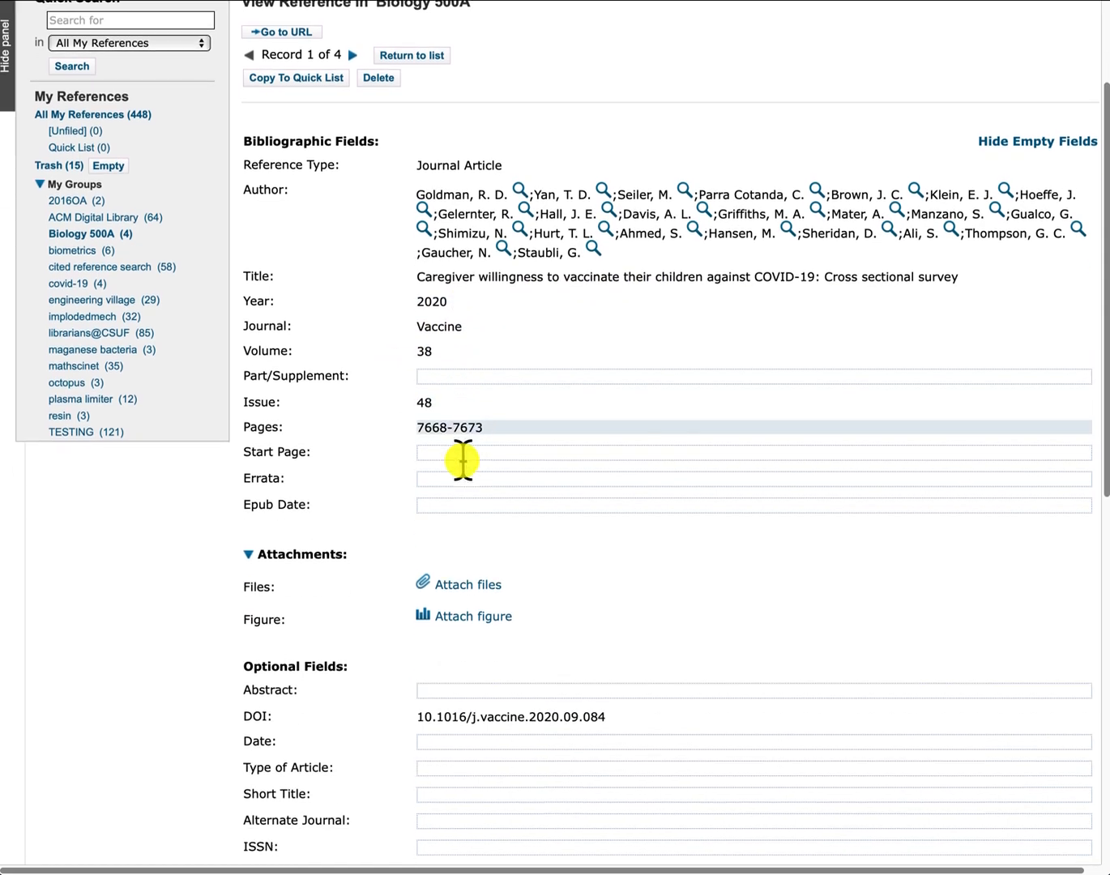
{"action": "scroll", "coordinate": [463, 460], "scroll_direction": "down", "scroll_amount": 4}
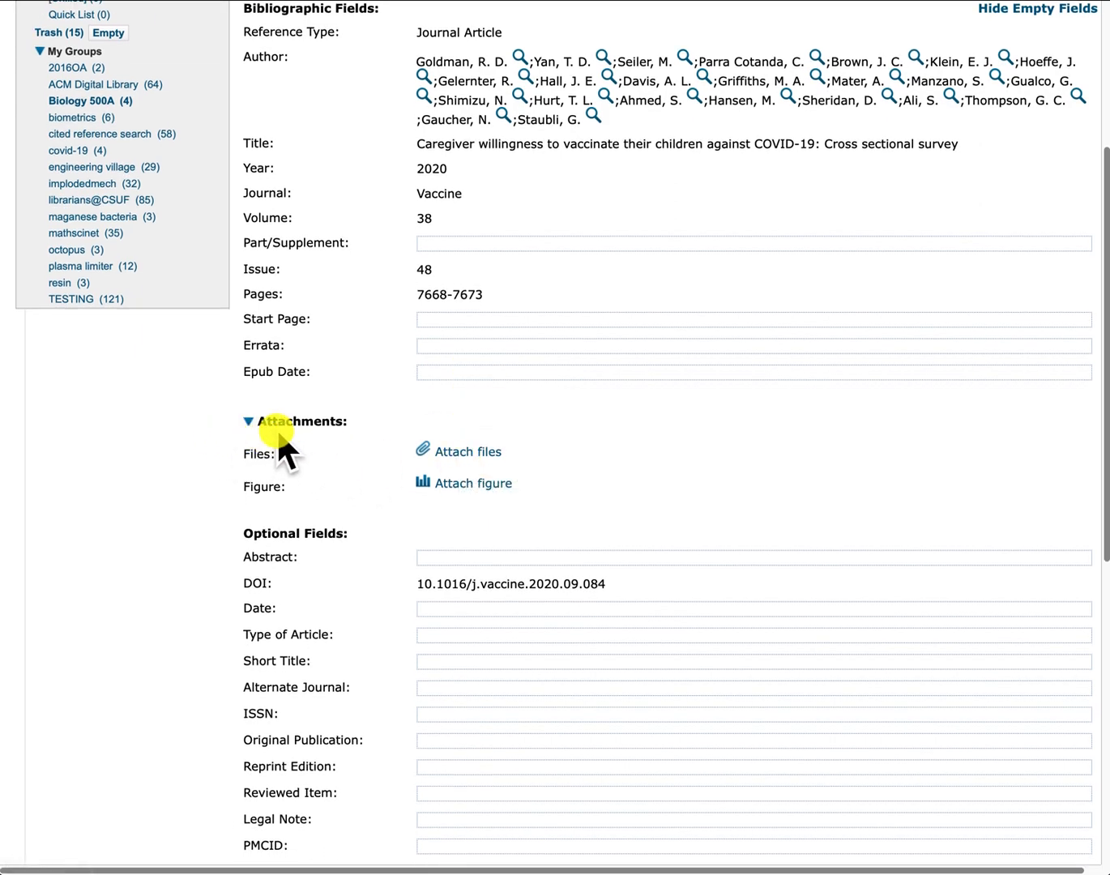
{"action": "left_click", "coordinate": [470, 453]}
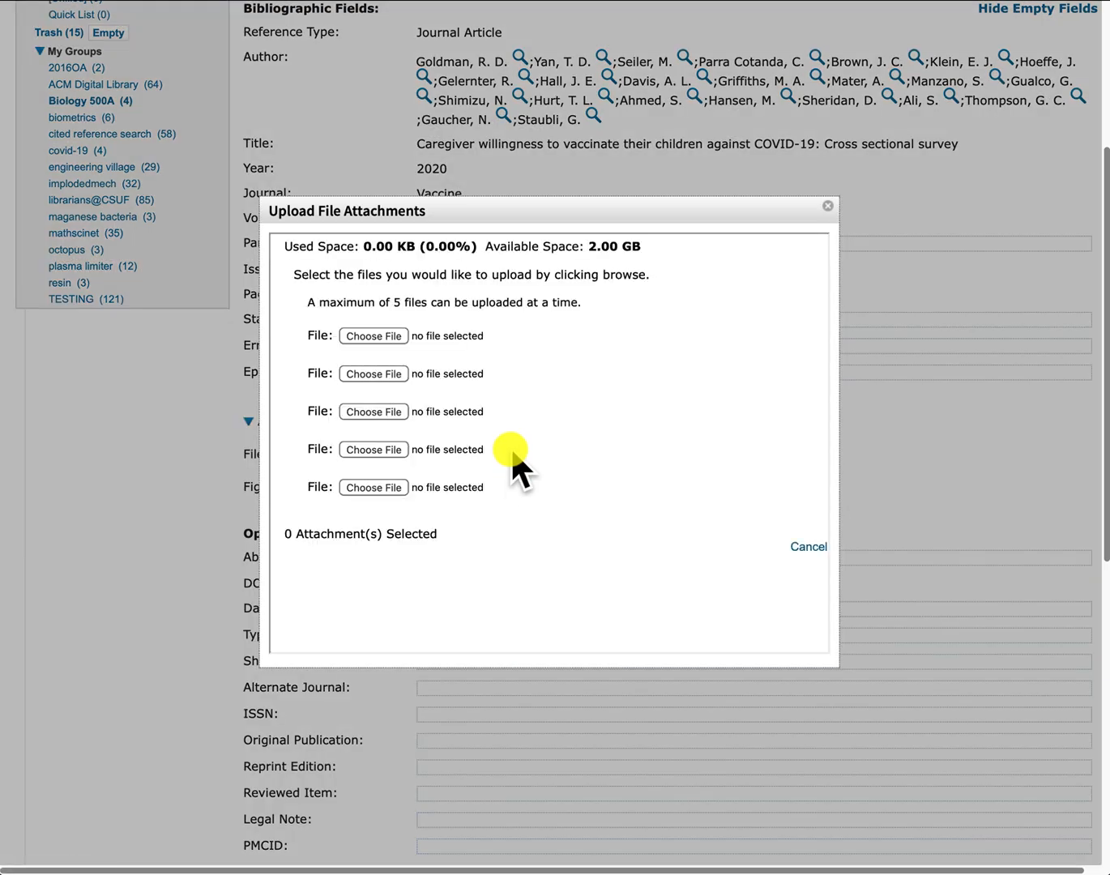
{"action": "left_click", "coordinate": [827, 206]}
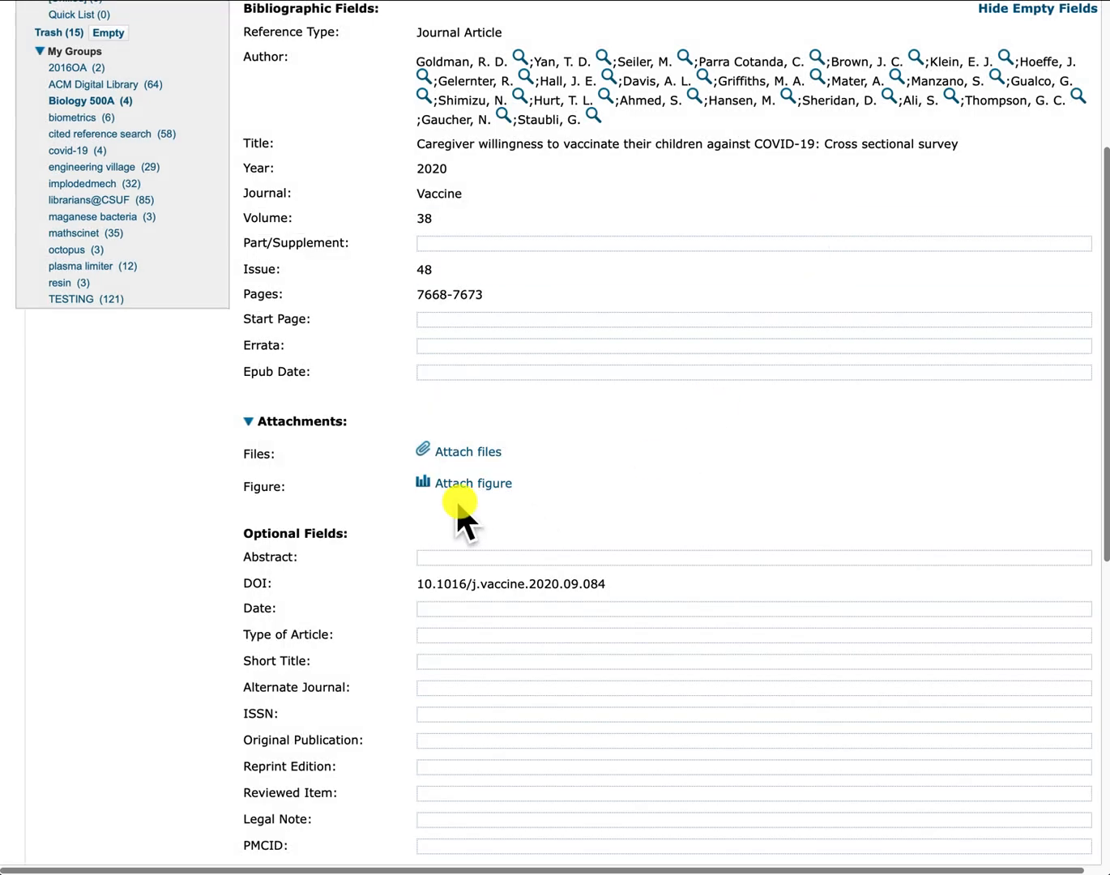
{"action": "scroll", "coordinate": [537, 491], "scroll_direction": "down", "scroll_amount": 5}
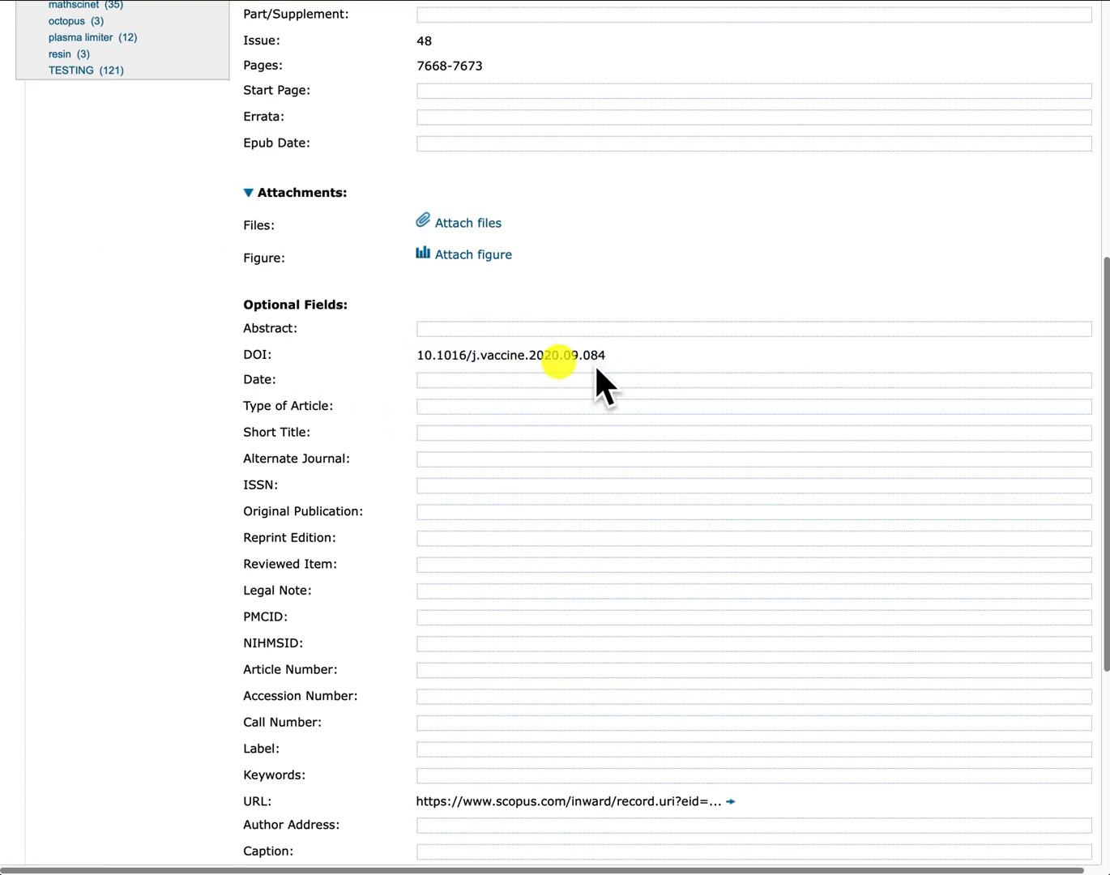
{"action": "scroll", "coordinate": [686, 439], "scroll_direction": "down", "scroll_amount": 2}
{"action": "scroll", "coordinate": [686, 438], "scroll_direction": "up", "scroll_amount": 10}
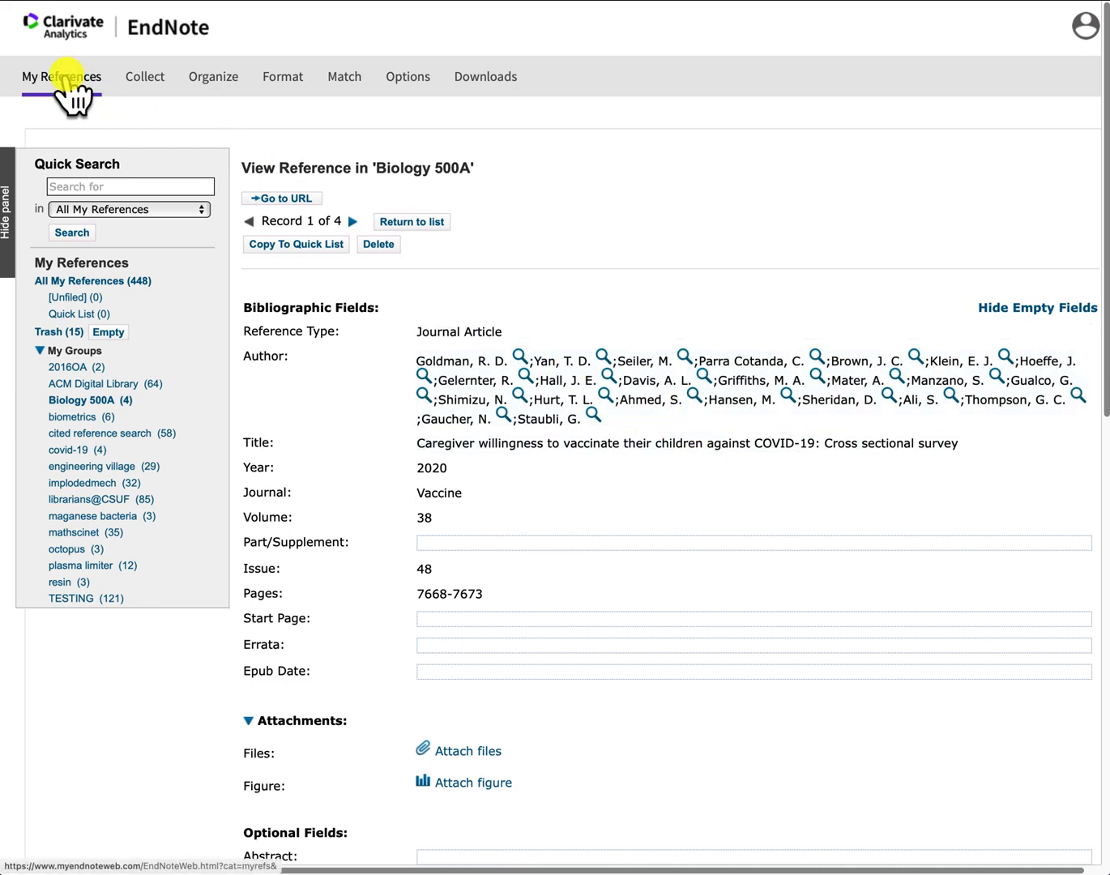
Return to the full reference list, open Online Search and look through the available database and library catalog connections
{"action": "left_click", "coordinate": [68, 81]}
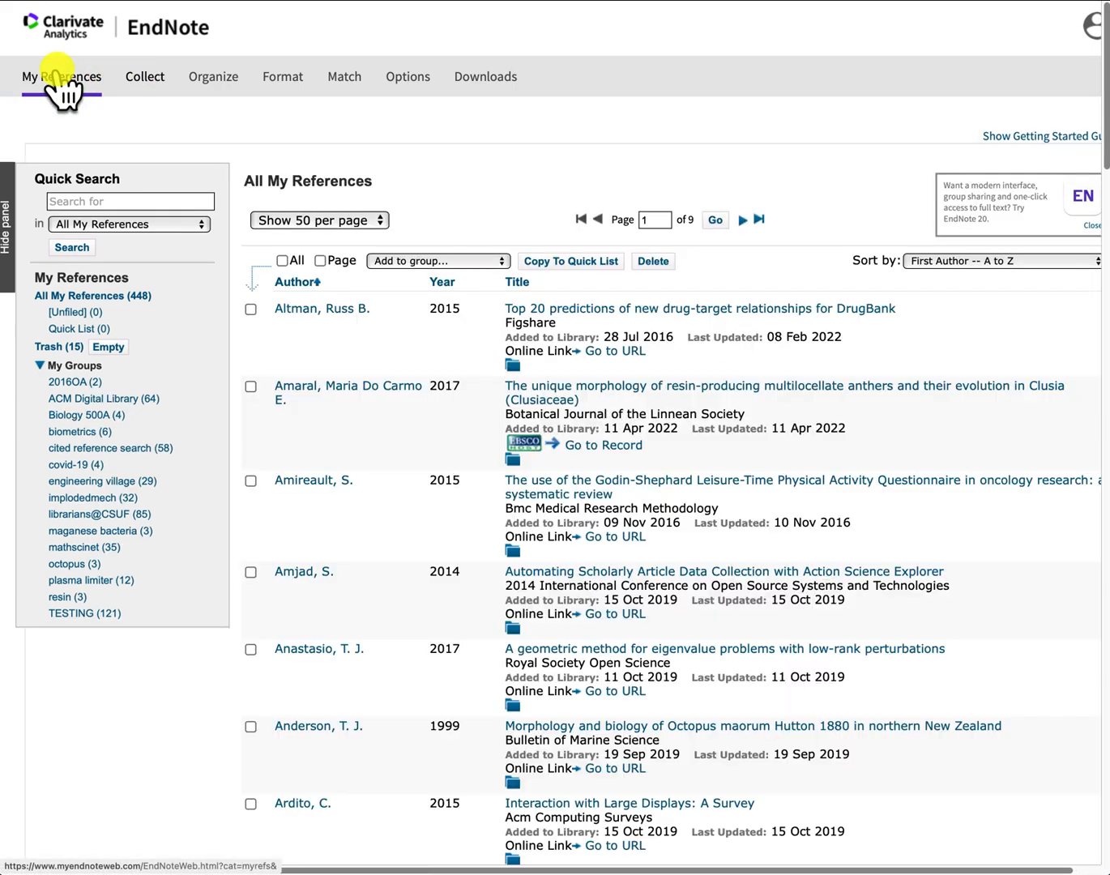
{"action": "mouse_move", "coordinate": [146, 81]}
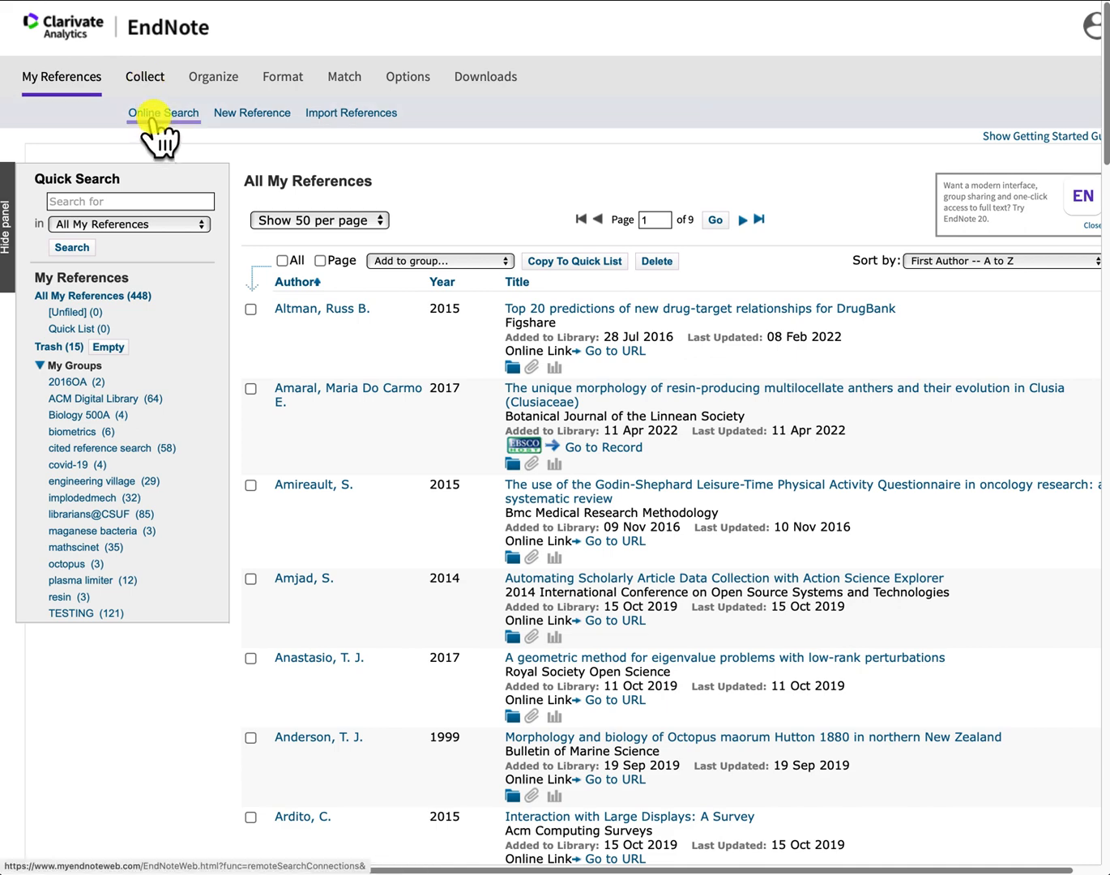
{"action": "left_click", "coordinate": [154, 116]}
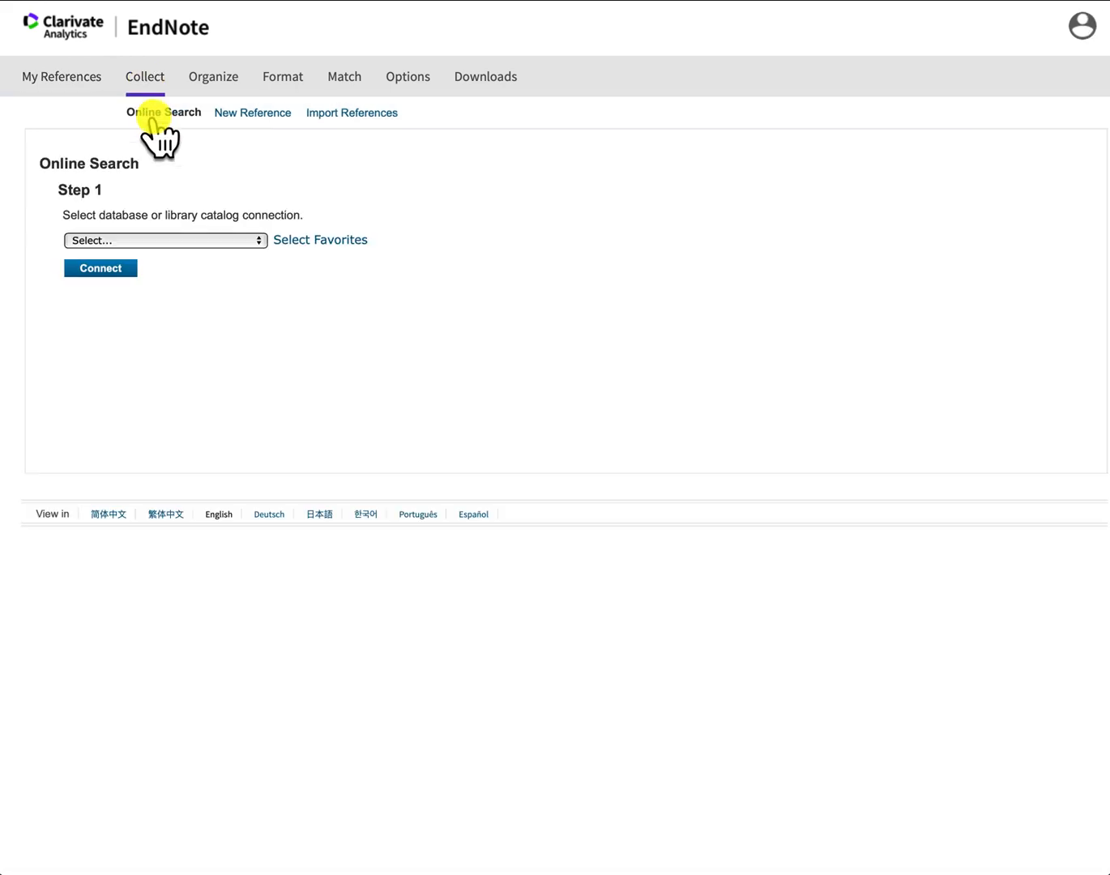
{"action": "left_click", "coordinate": [179, 239]}
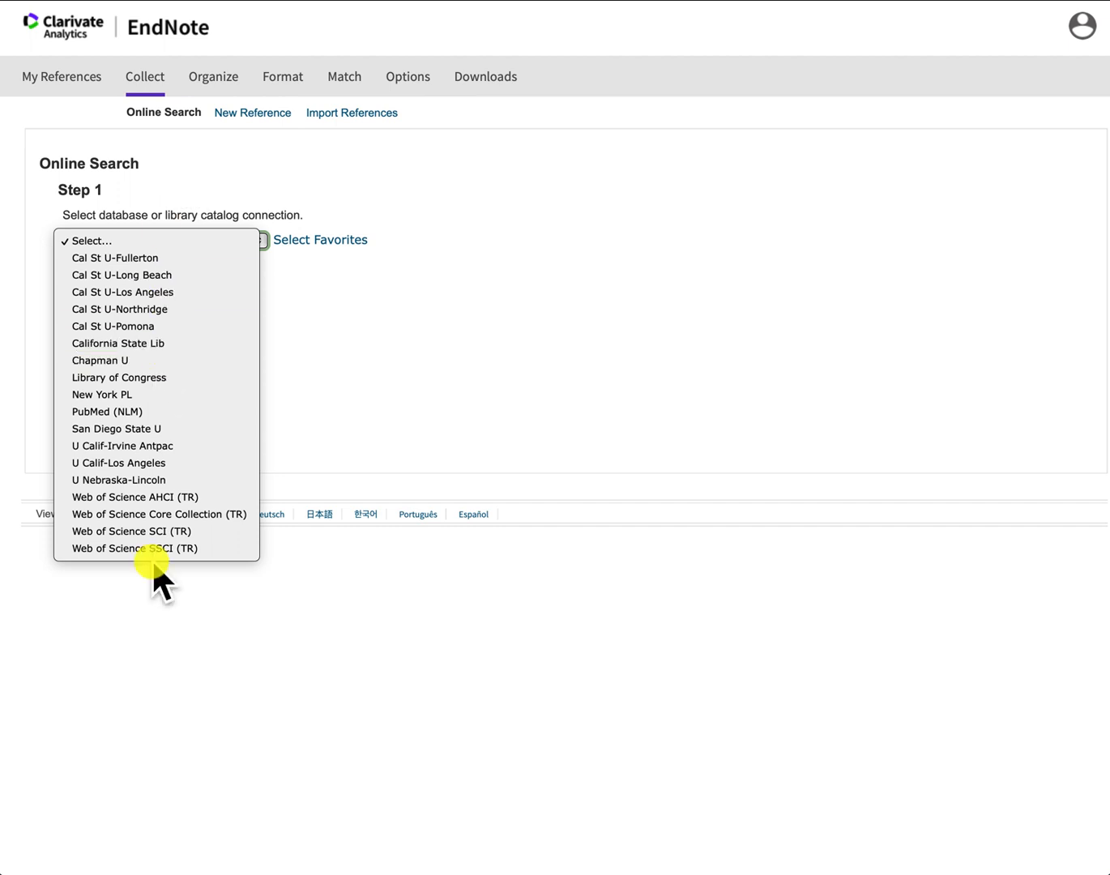
{"action": "left_click", "coordinate": [204, 136]}
Start a new manual reference, try the Dictionary reference type, and set the type to Journal Article
{"action": "left_click", "coordinate": [237, 116]}
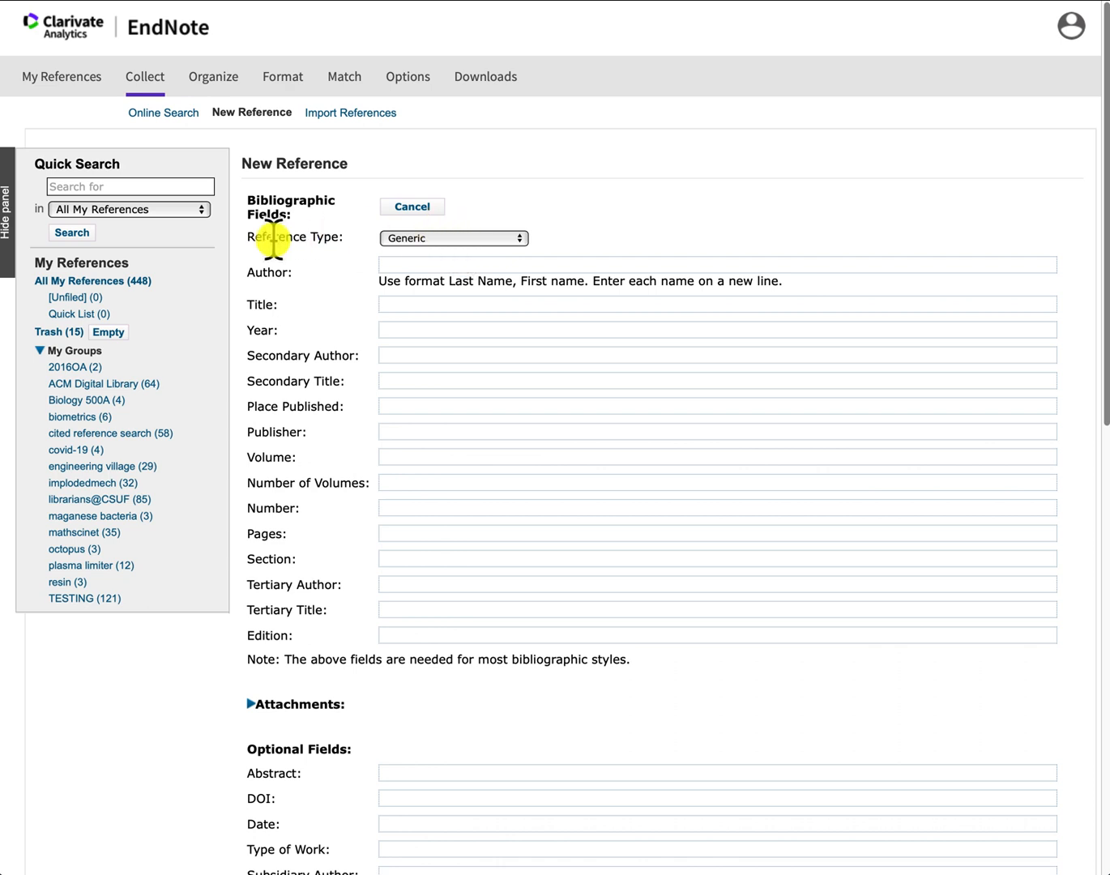
{"action": "left_click", "coordinate": [444, 240]}
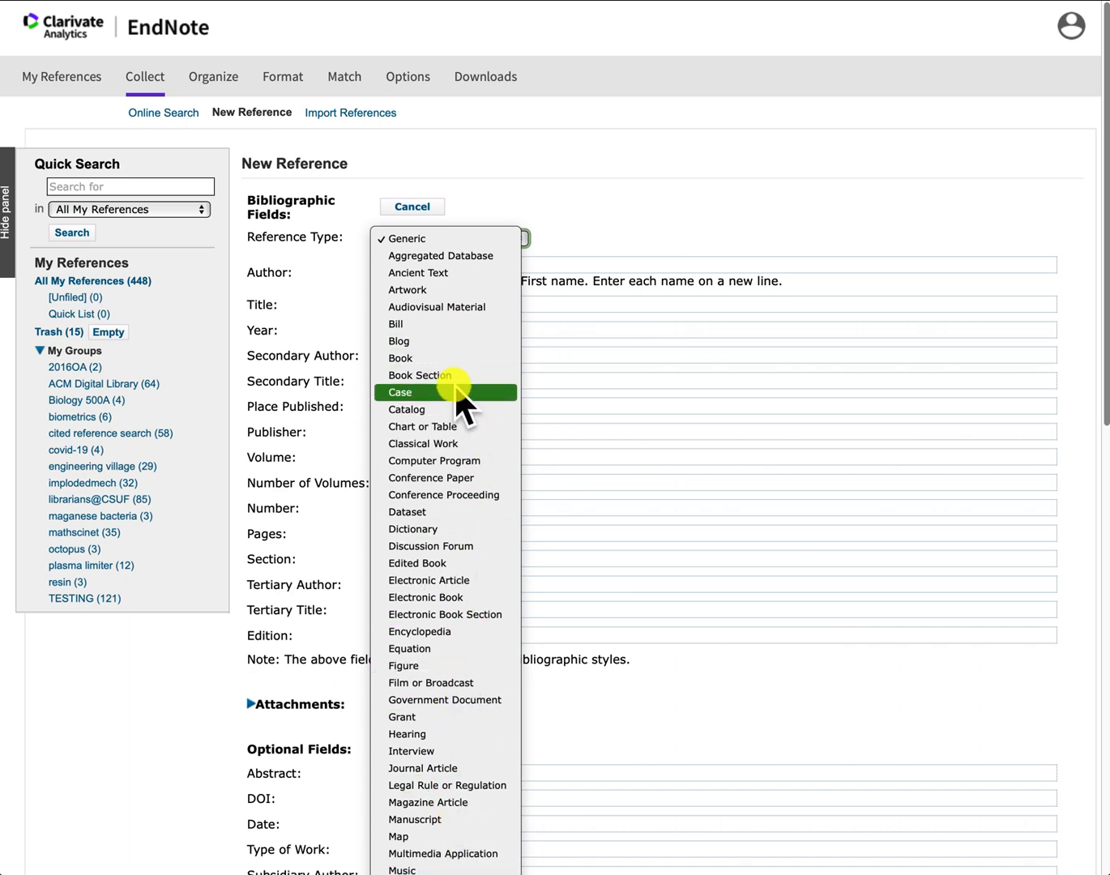
{"action": "left_click", "coordinate": [464, 531]}
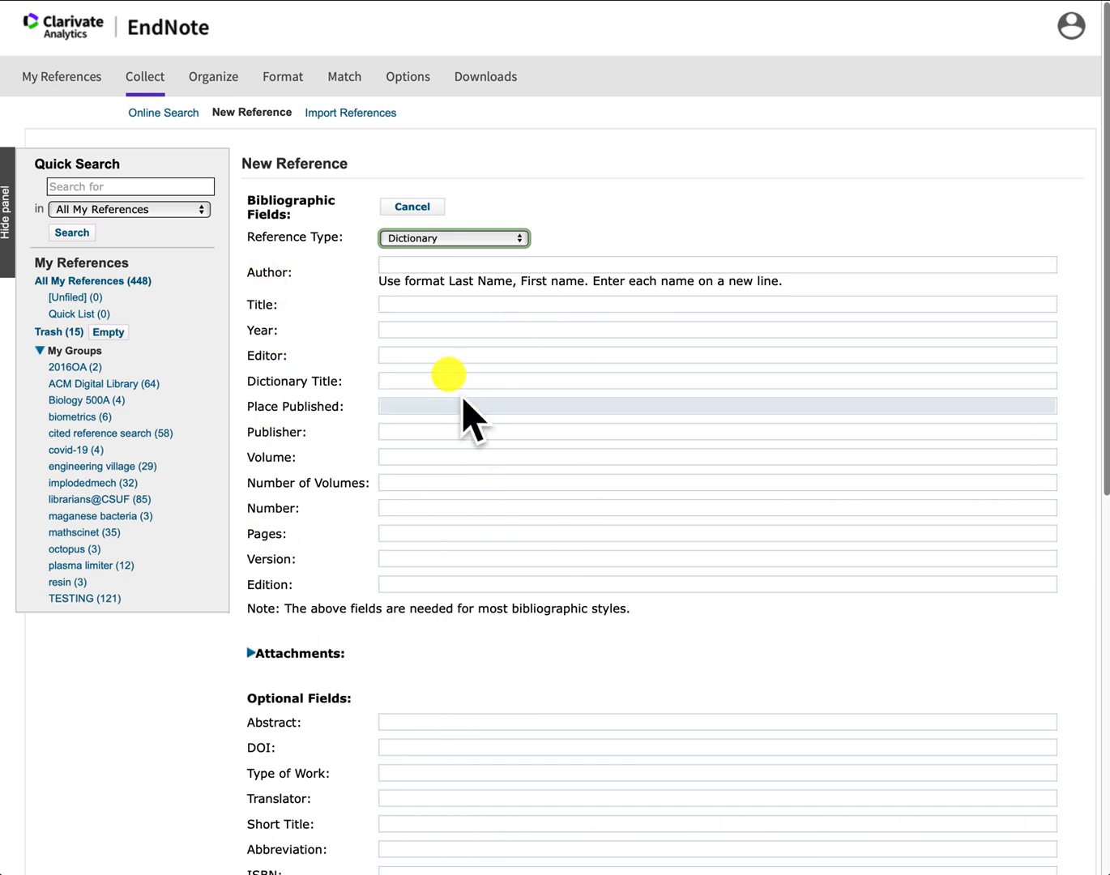
{"action": "left_click", "coordinate": [441, 240]}
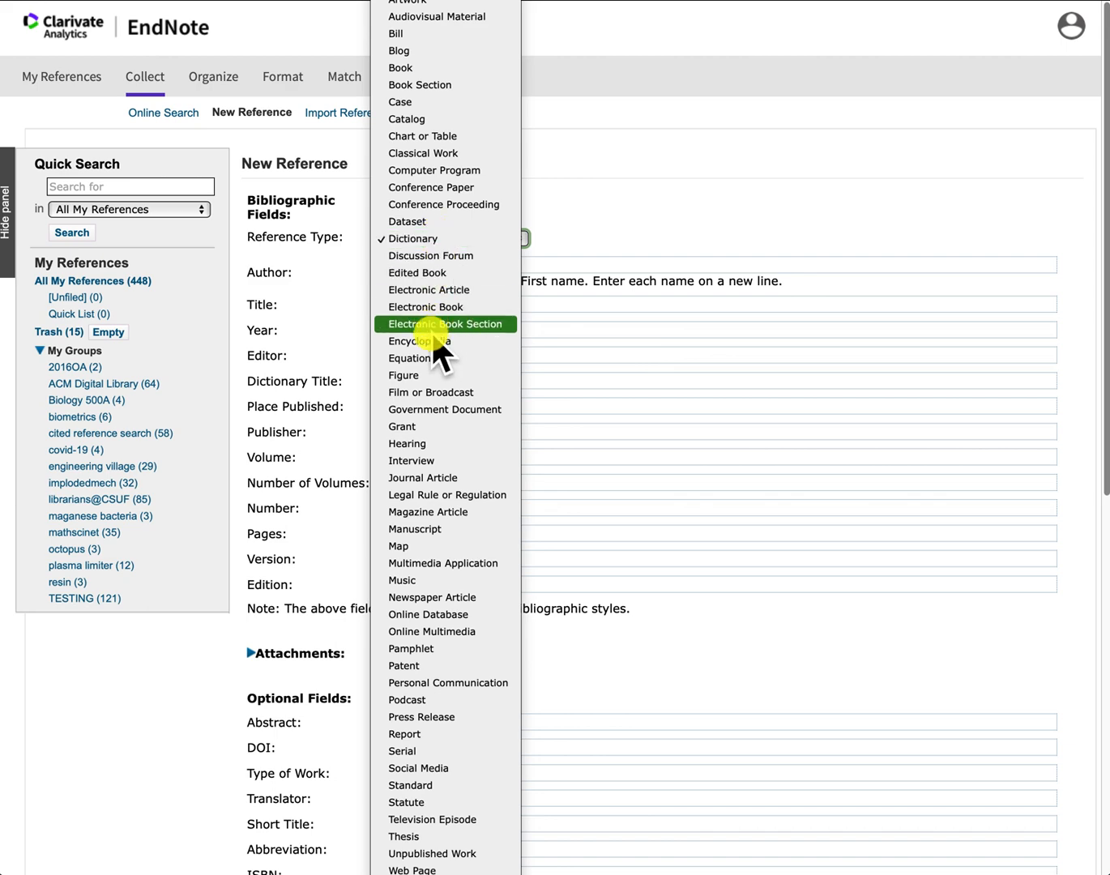
{"action": "left_click", "coordinate": [458, 478]}
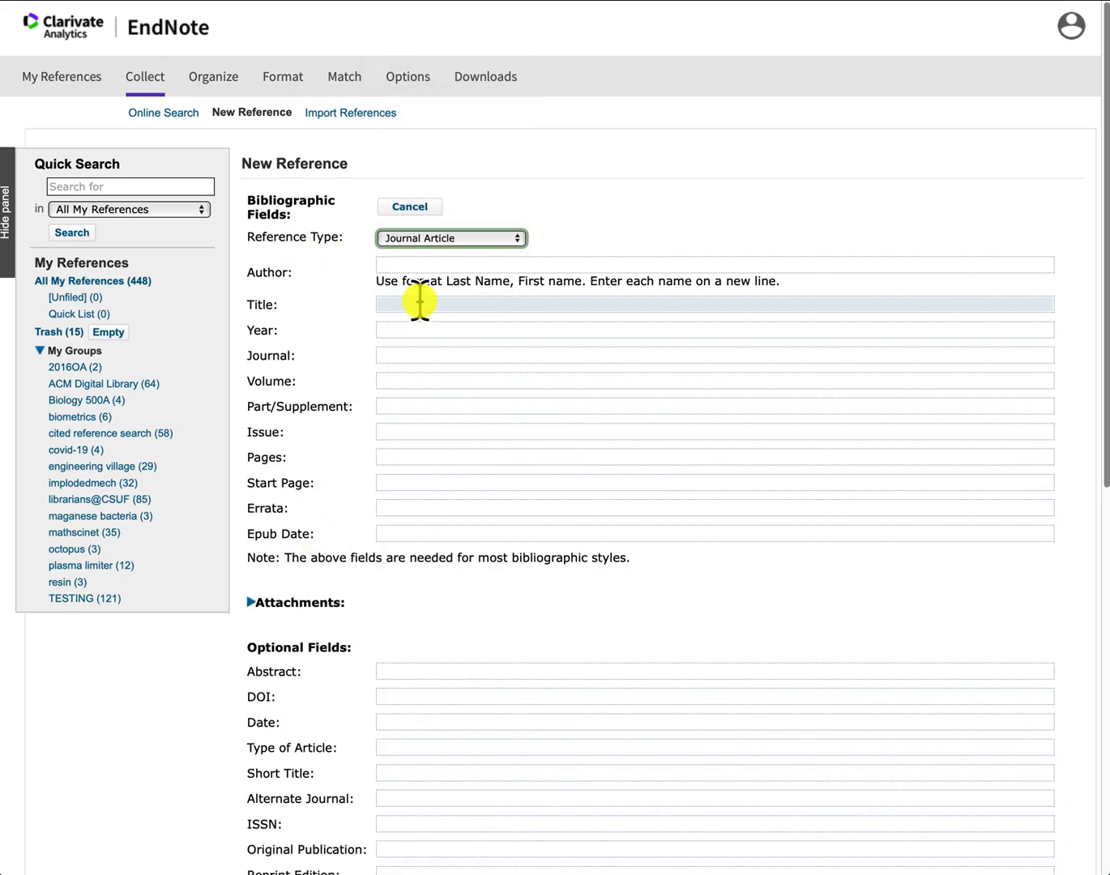
Enter two author names on separate lines in the new journal article reference and open its Title and Year fields
{"action": "left_click", "coordinate": [403, 263]}
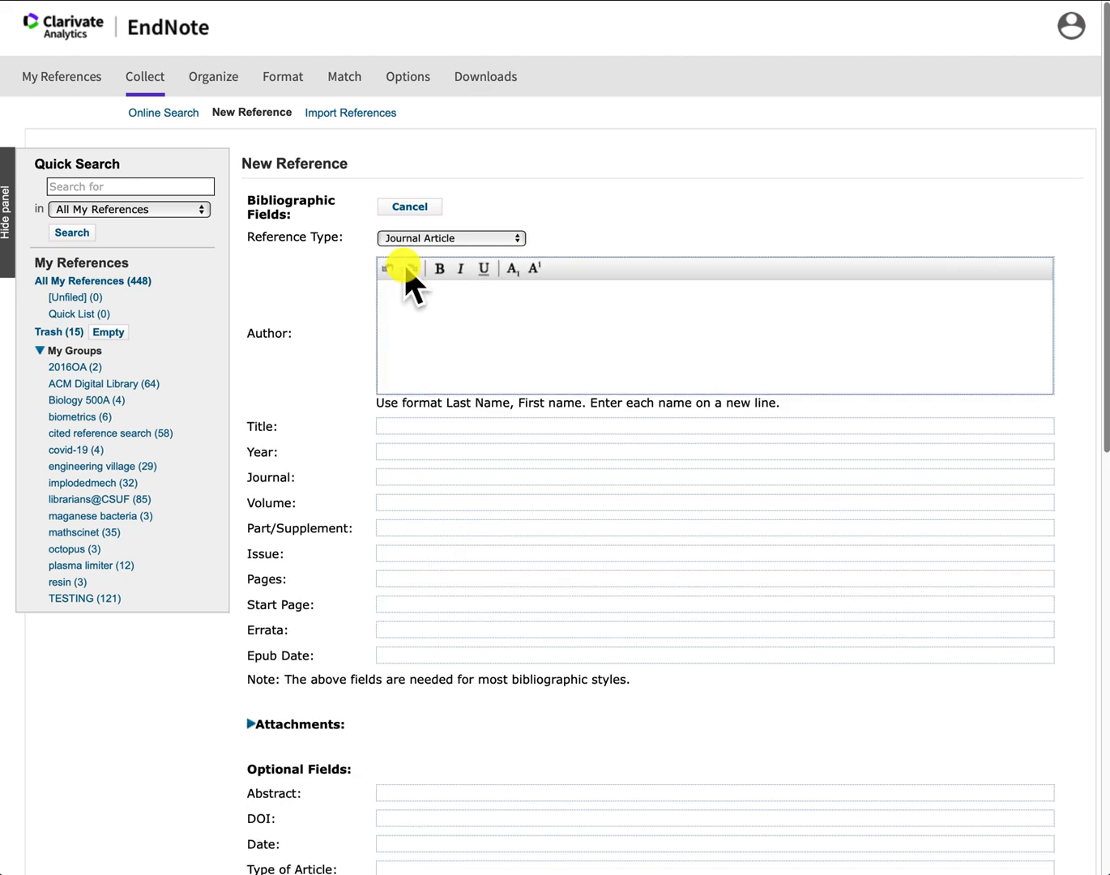
{"action": "type", "text": "Lee, K."}
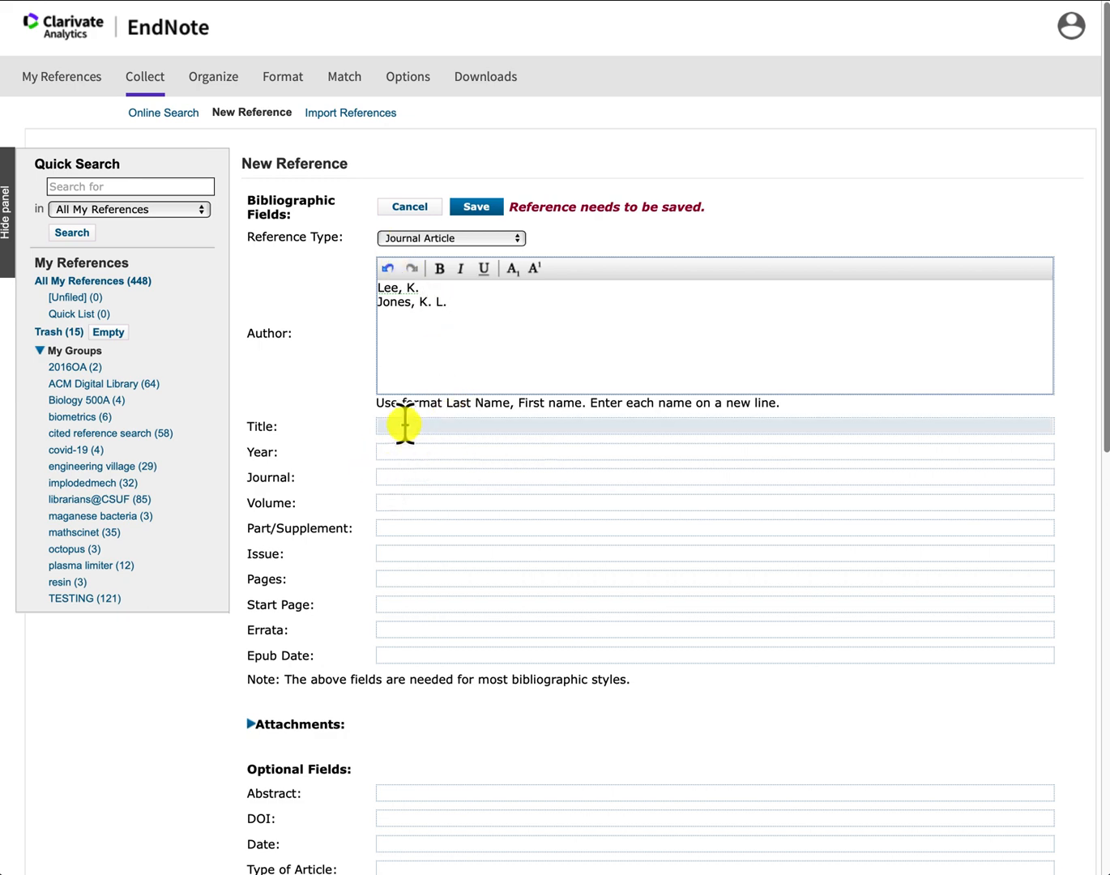
{"action": "left_click", "coordinate": [404, 424]}
{"action": "left_click", "coordinate": [398, 317]}
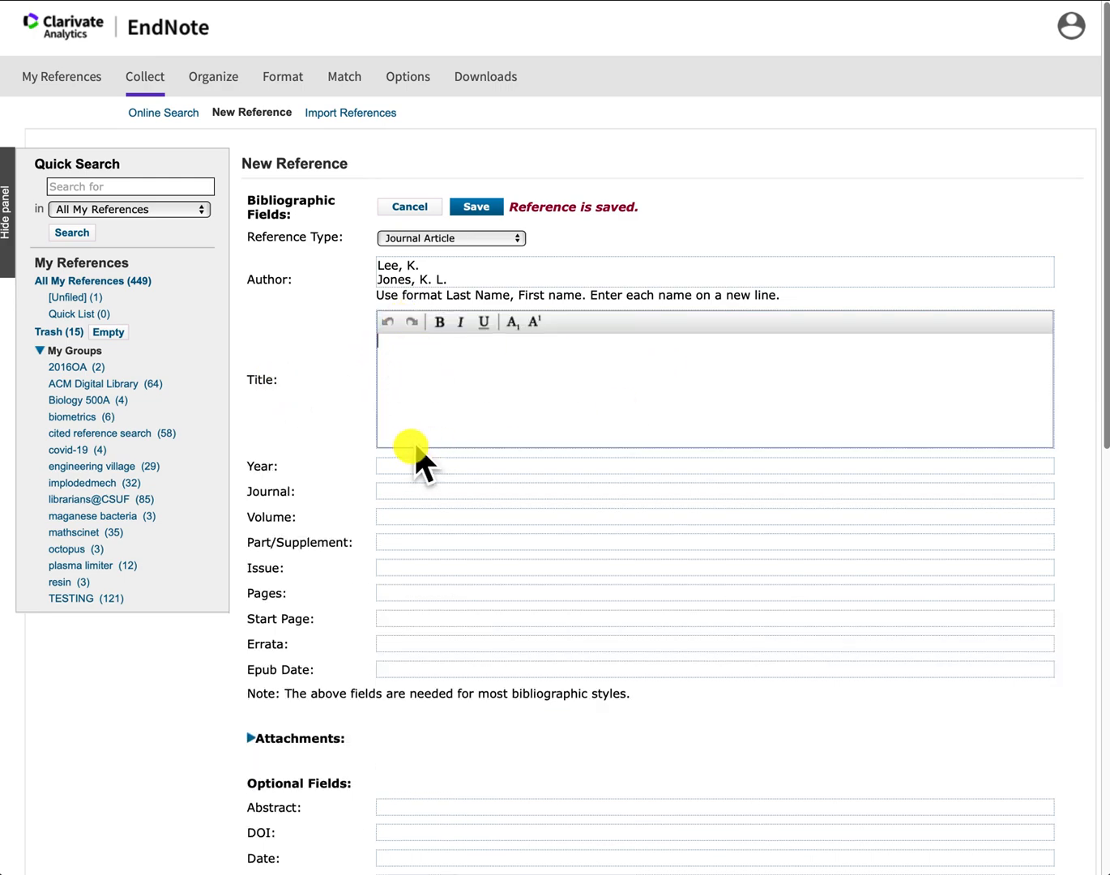
{"action": "left_click", "coordinate": [381, 462]}
{"action": "left_click", "coordinate": [388, 325]}
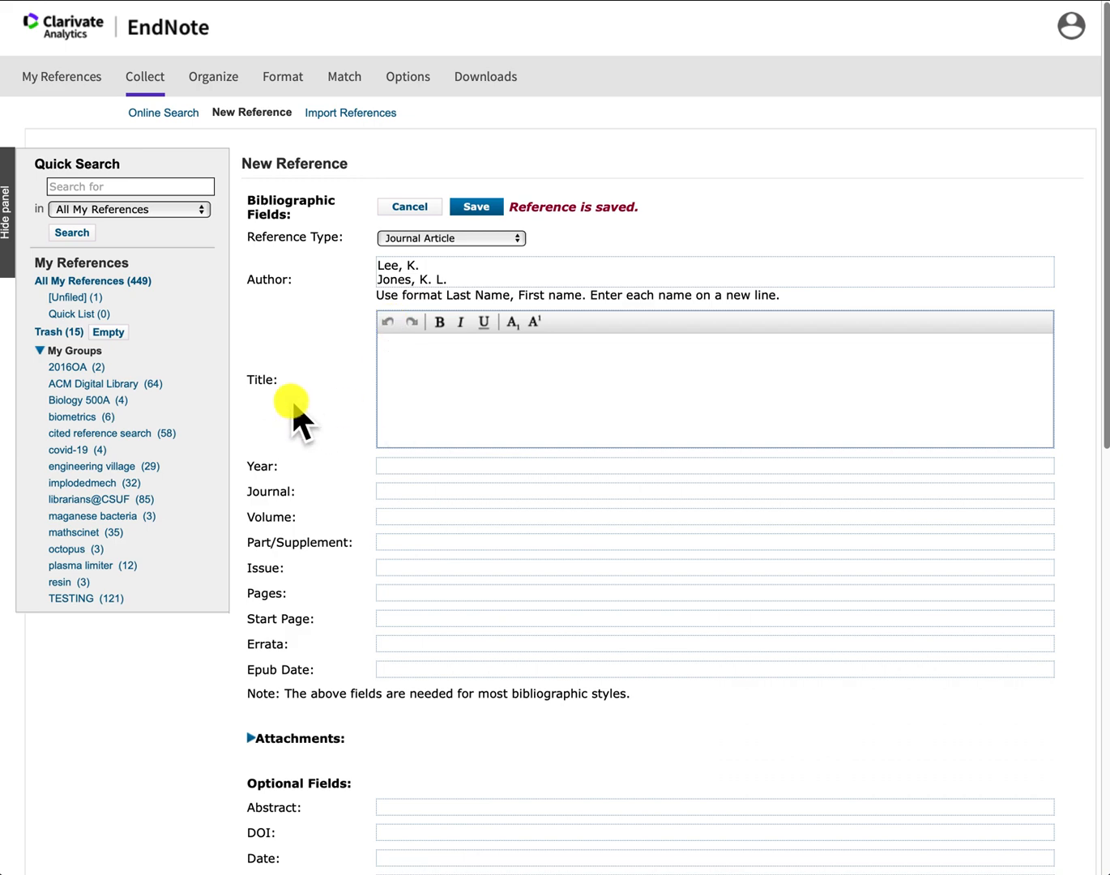
{"action": "left_click", "coordinate": [397, 466]}
{"action": "left_click", "coordinate": [389, 342]}
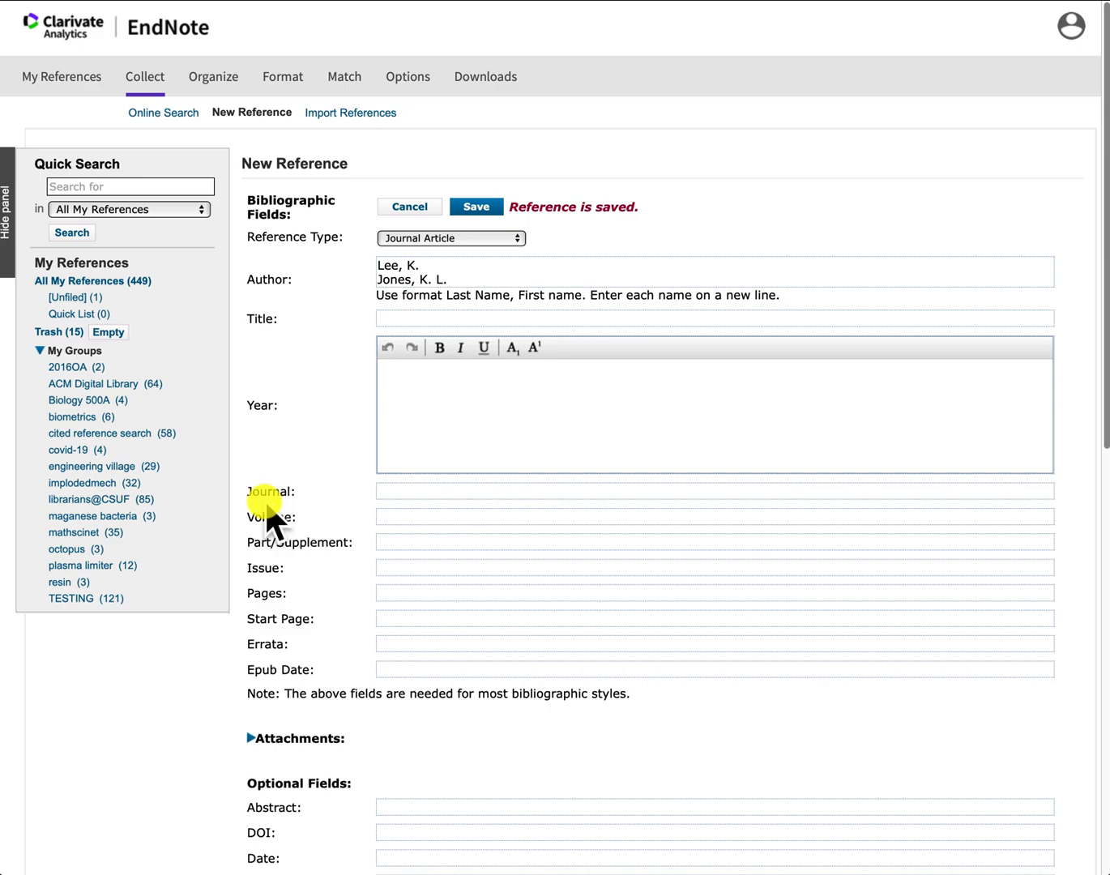
Expand the new reference's attachment options, look over its optional fields, and discard the reference permanently
{"action": "scroll", "coordinate": [353, 526], "scroll_direction": "down", "scroll_amount": 3}
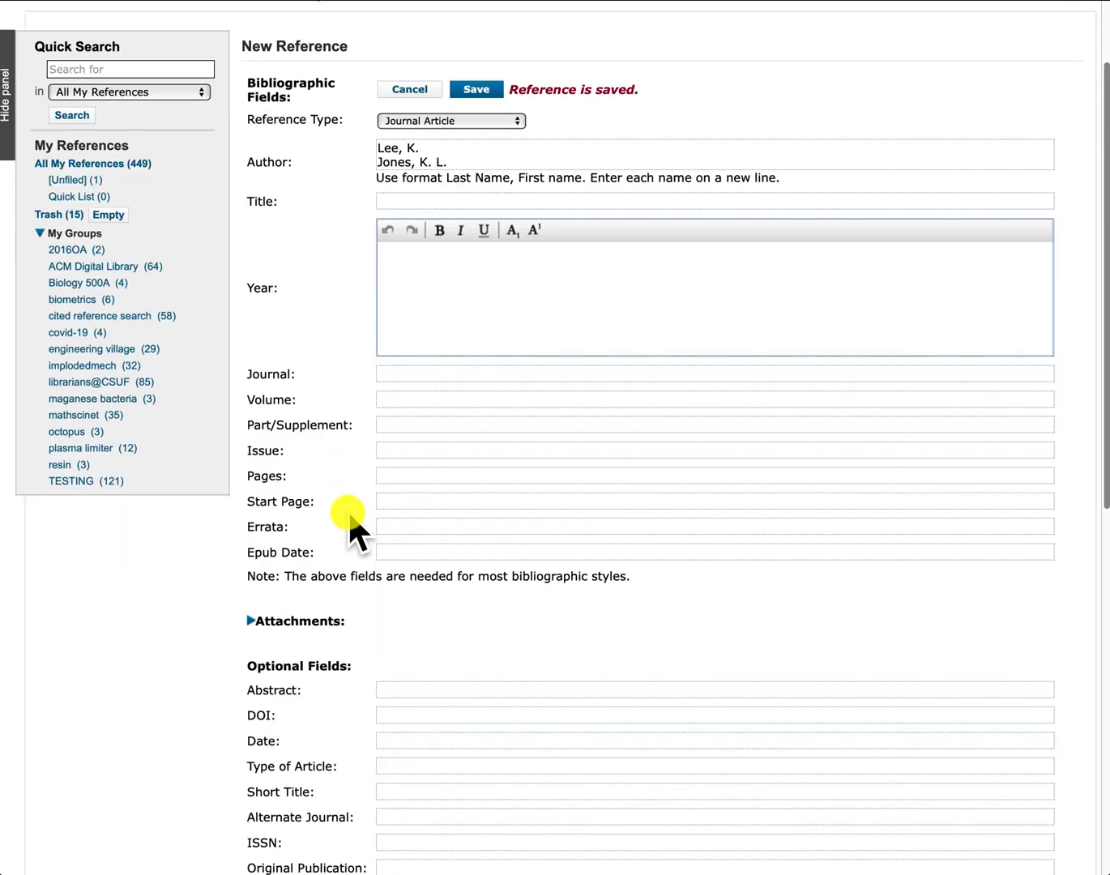
{"action": "left_click", "coordinate": [251, 619]}
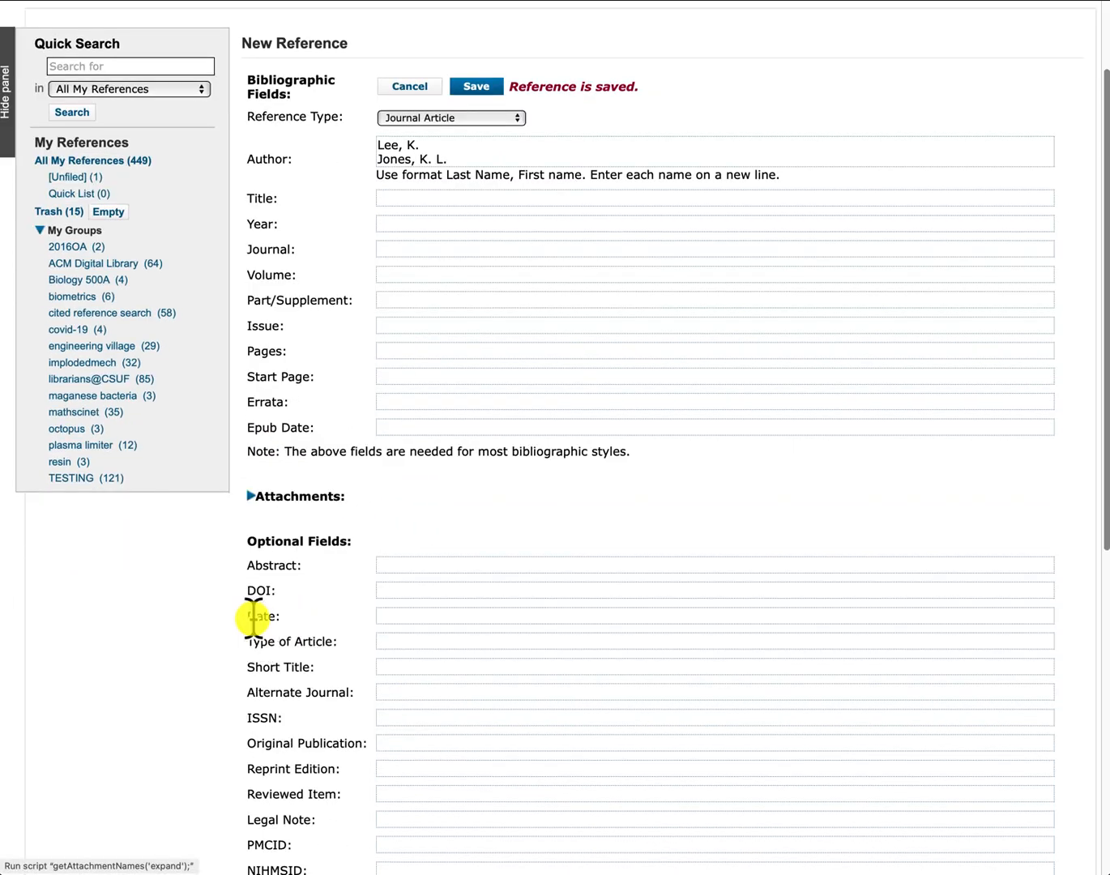
{"action": "left_click", "coordinate": [252, 497]}
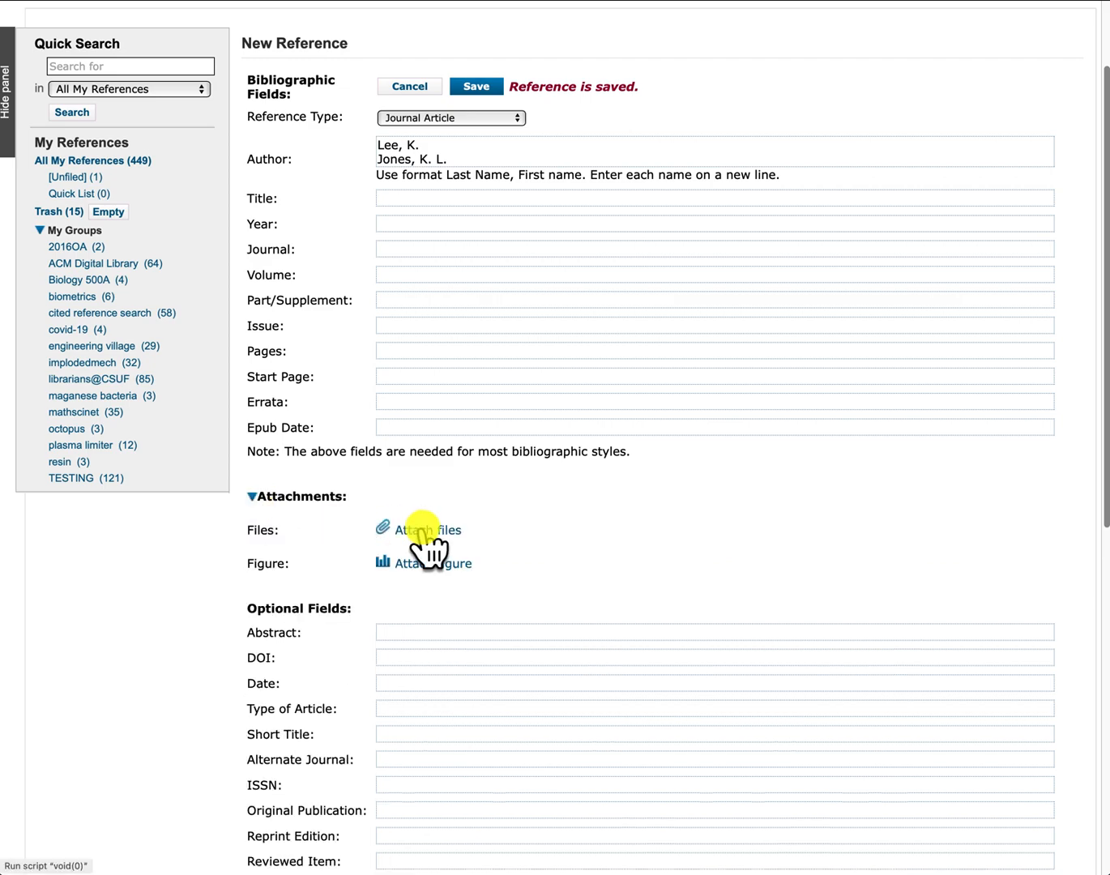
{"action": "scroll", "coordinate": [441, 589], "scroll_direction": "down", "scroll_amount": 5}
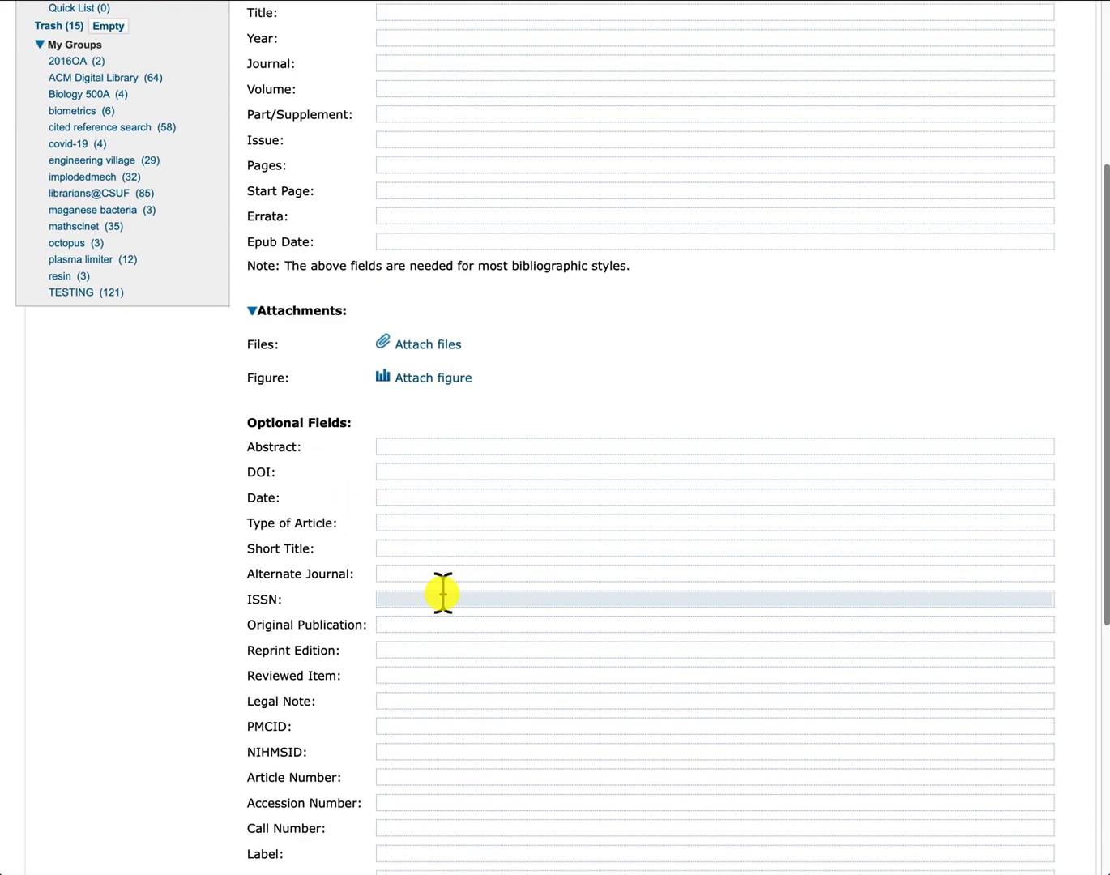
{"action": "scroll", "coordinate": [441, 590], "scroll_direction": "up", "scroll_amount": 8}
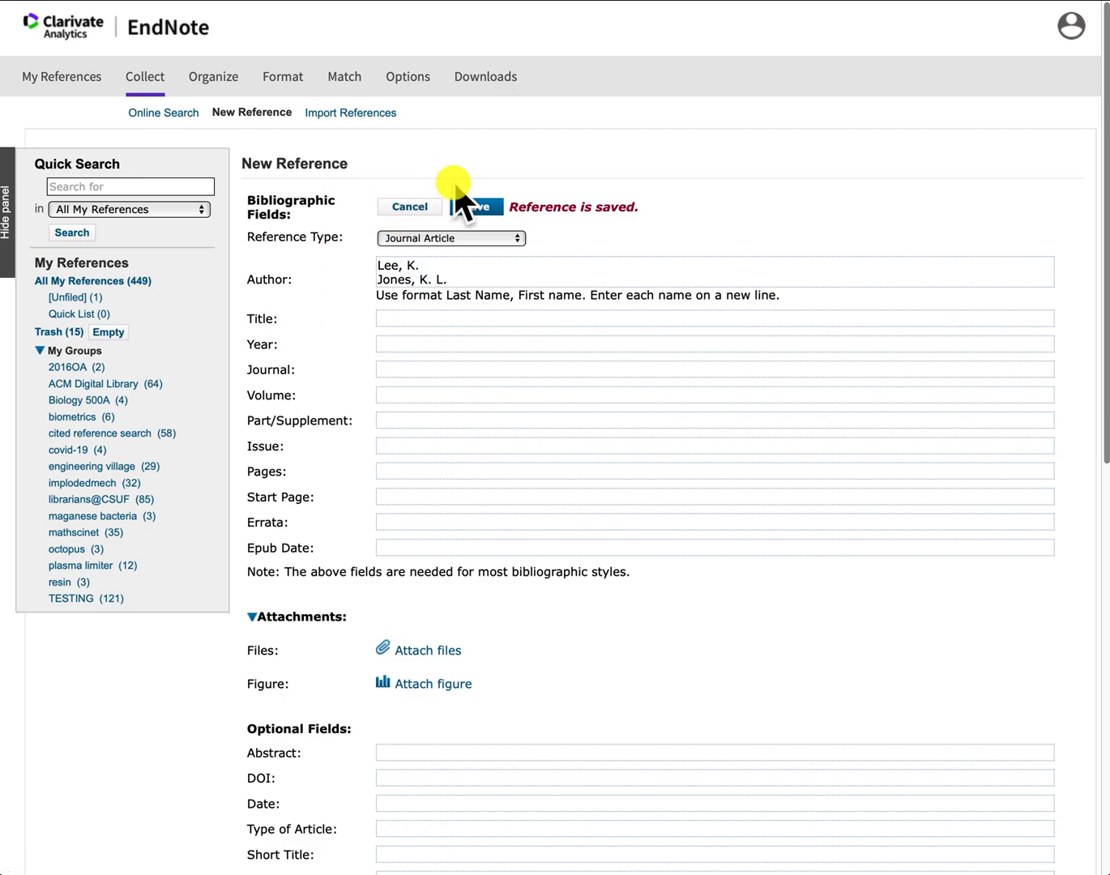
{"action": "left_click", "coordinate": [405, 209]}
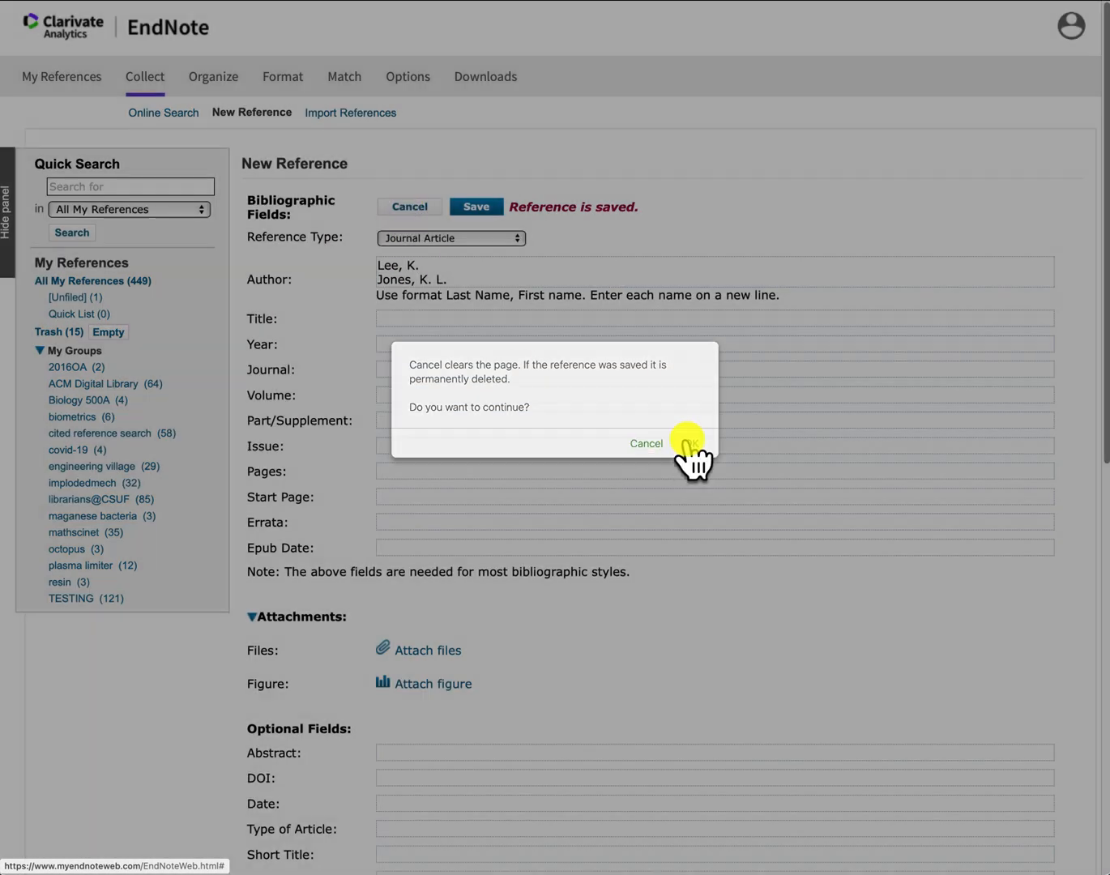
{"action": "left_click", "coordinate": [689, 444]}
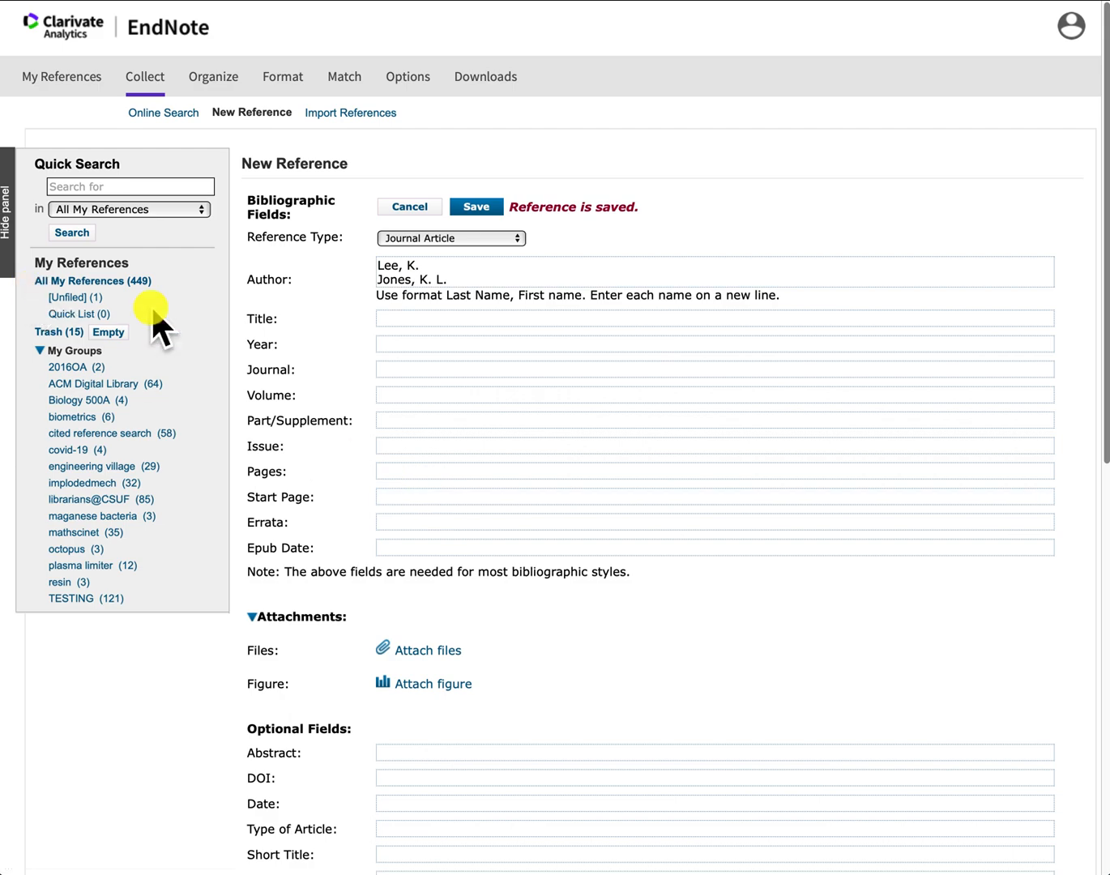
Open the Import References page and look over its file, import option and destination settings
{"action": "left_click", "coordinate": [328, 118]}
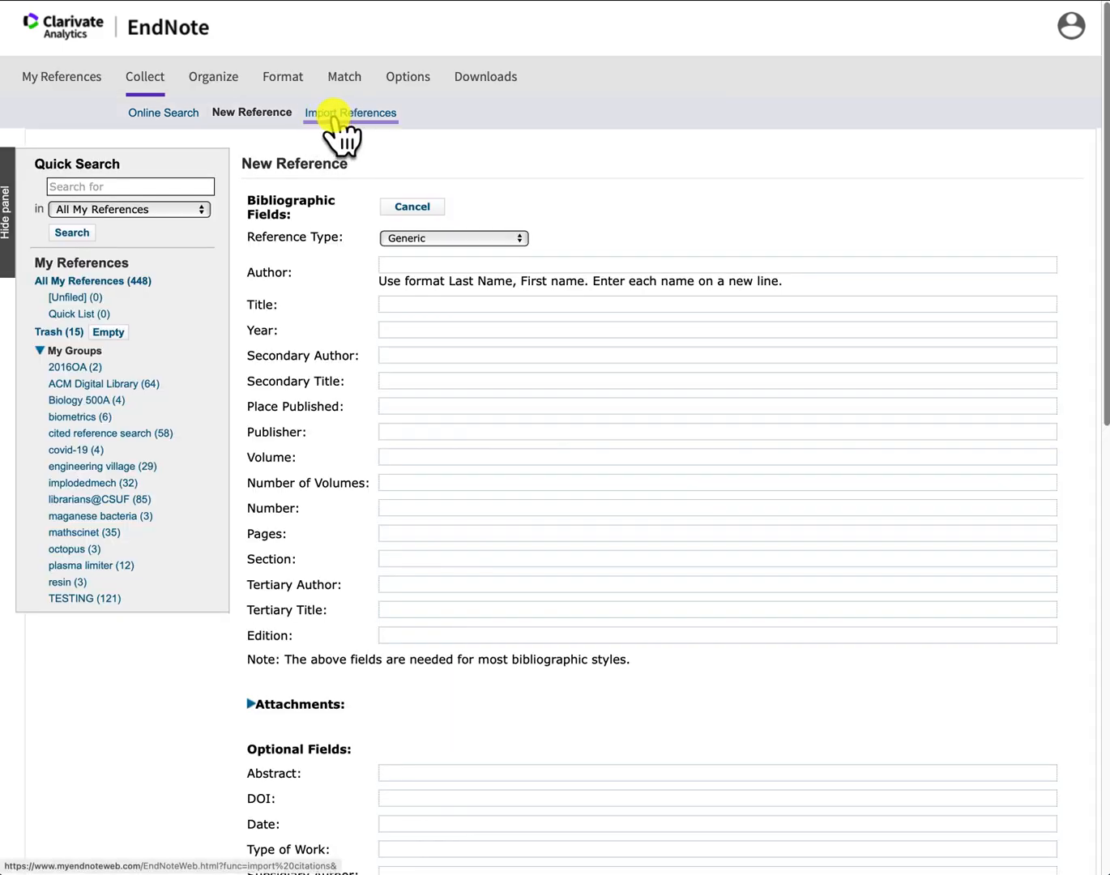
{"action": "left_click", "coordinate": [351, 119]}
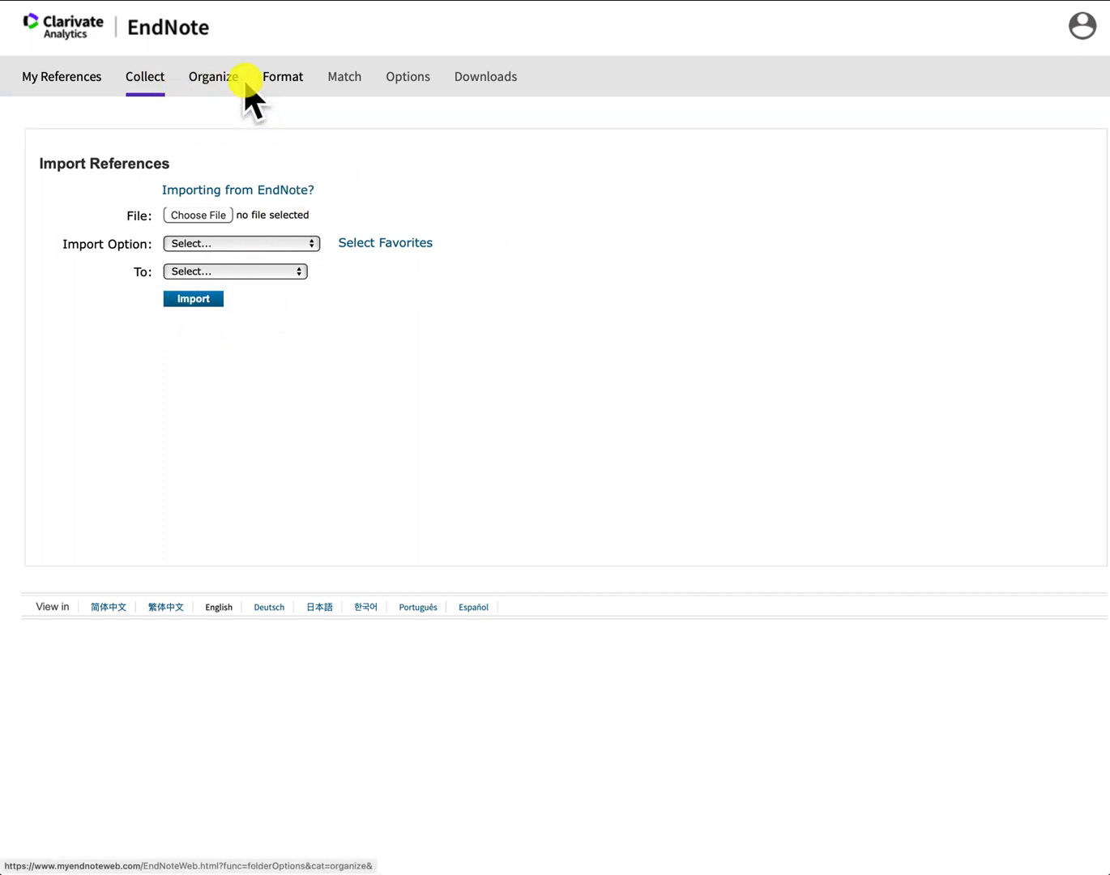
Review the Biology 500A group's sharing form and access options, close it without adding addresses, and check the groups shared by others
{"action": "left_click", "coordinate": [222, 81]}
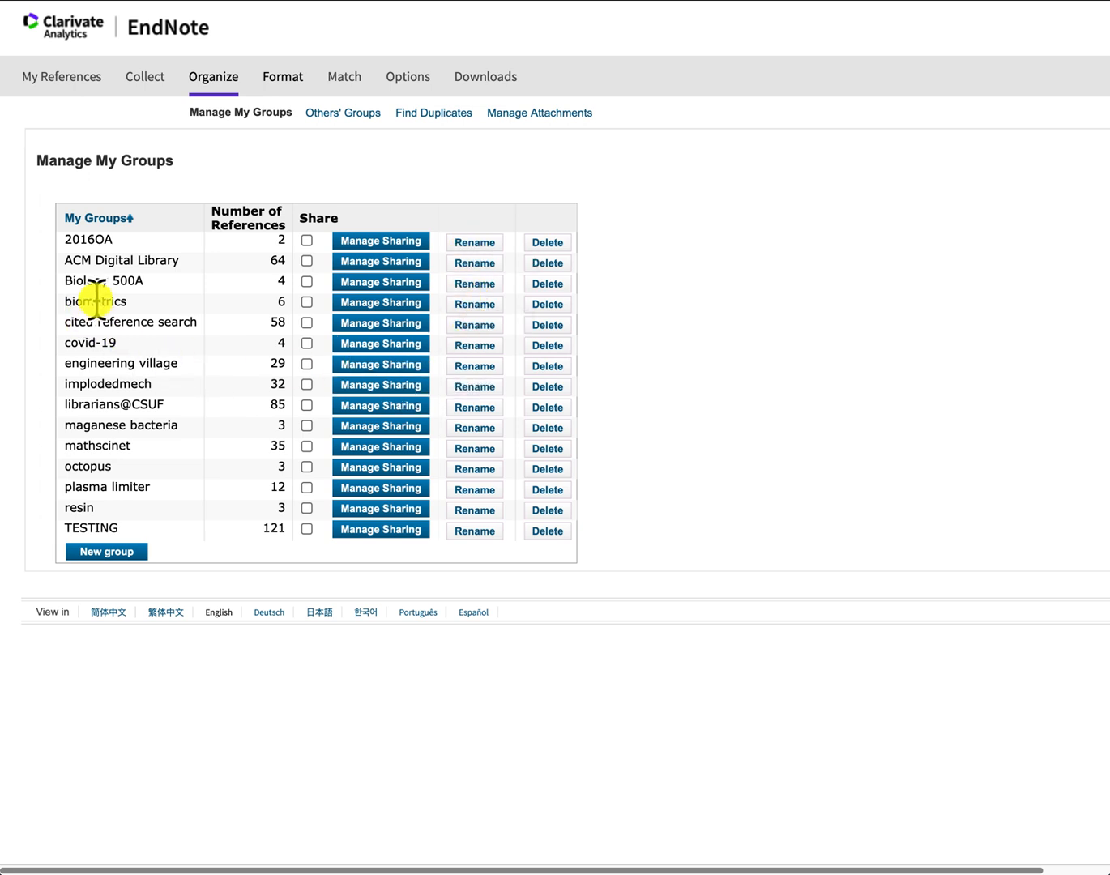
{"action": "left_click", "coordinate": [359, 282]}
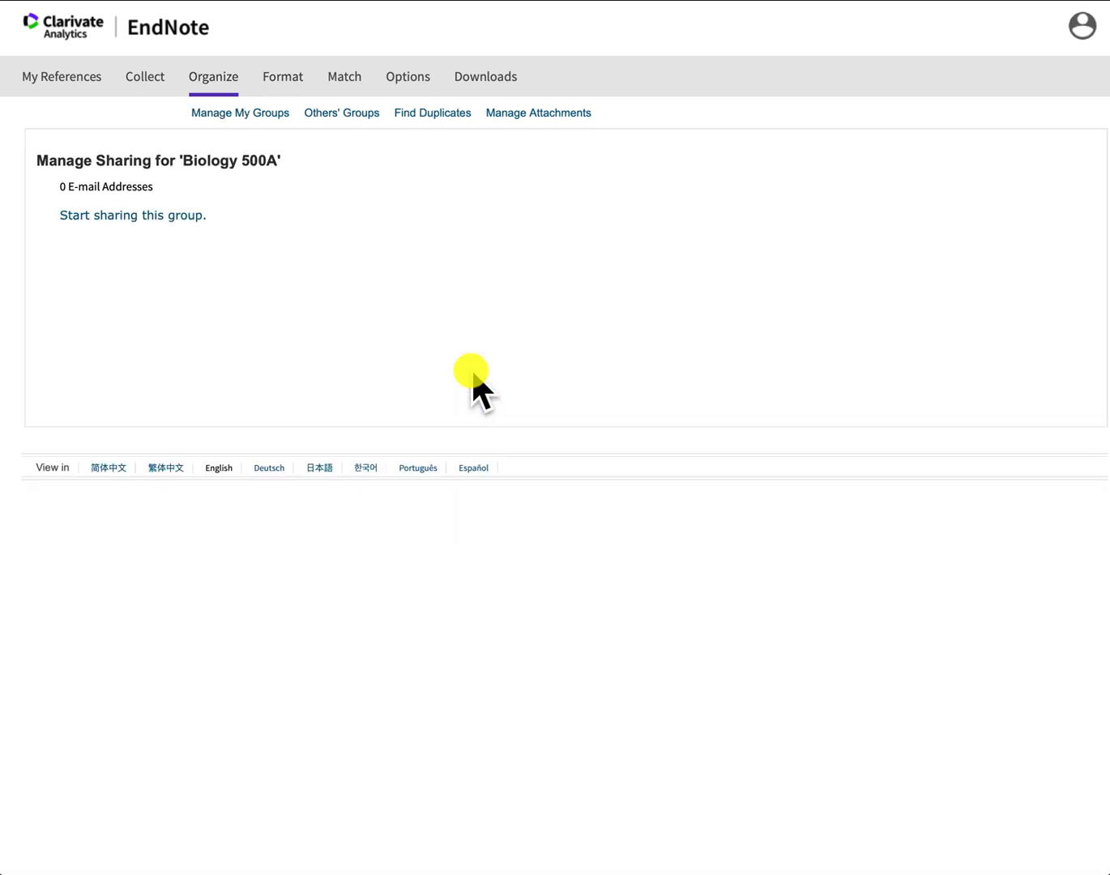
{"action": "left_click", "coordinate": [94, 214]}
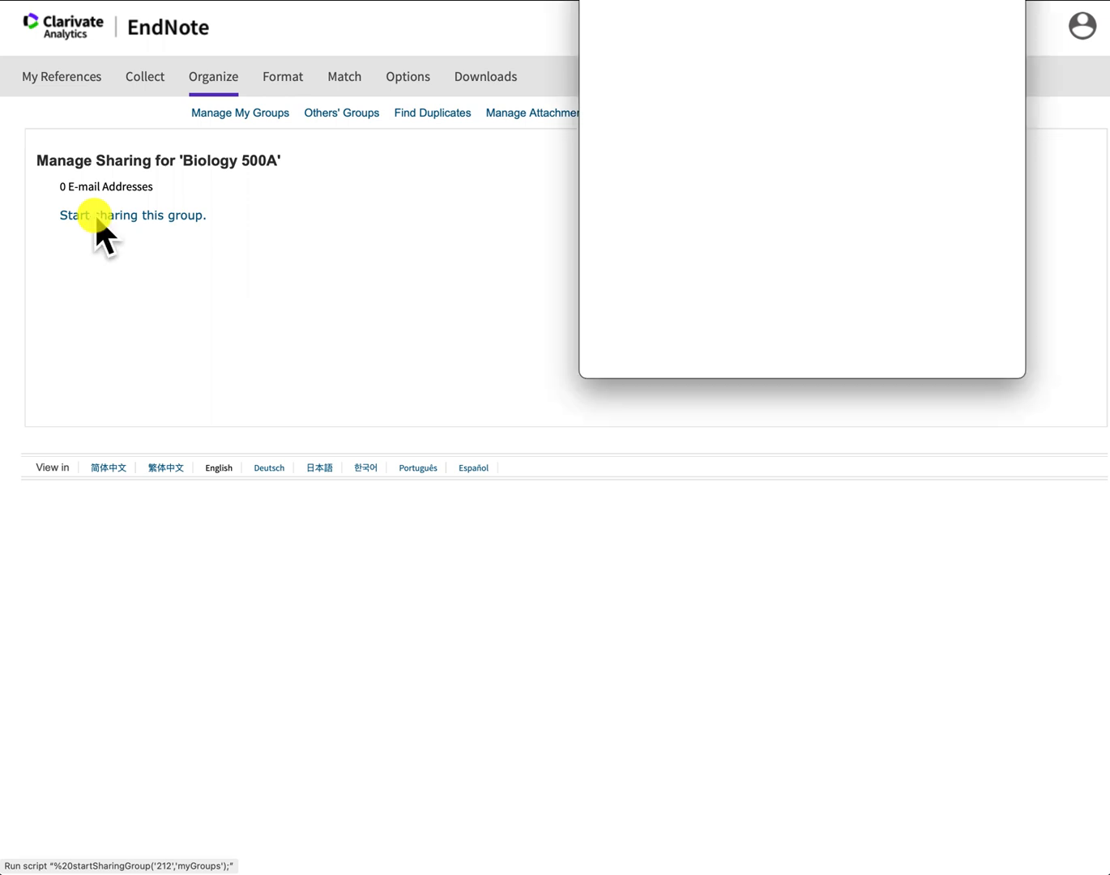
{"action": "left_click_drag", "start_coordinate": [834, 0], "coordinate": [638, 145]}
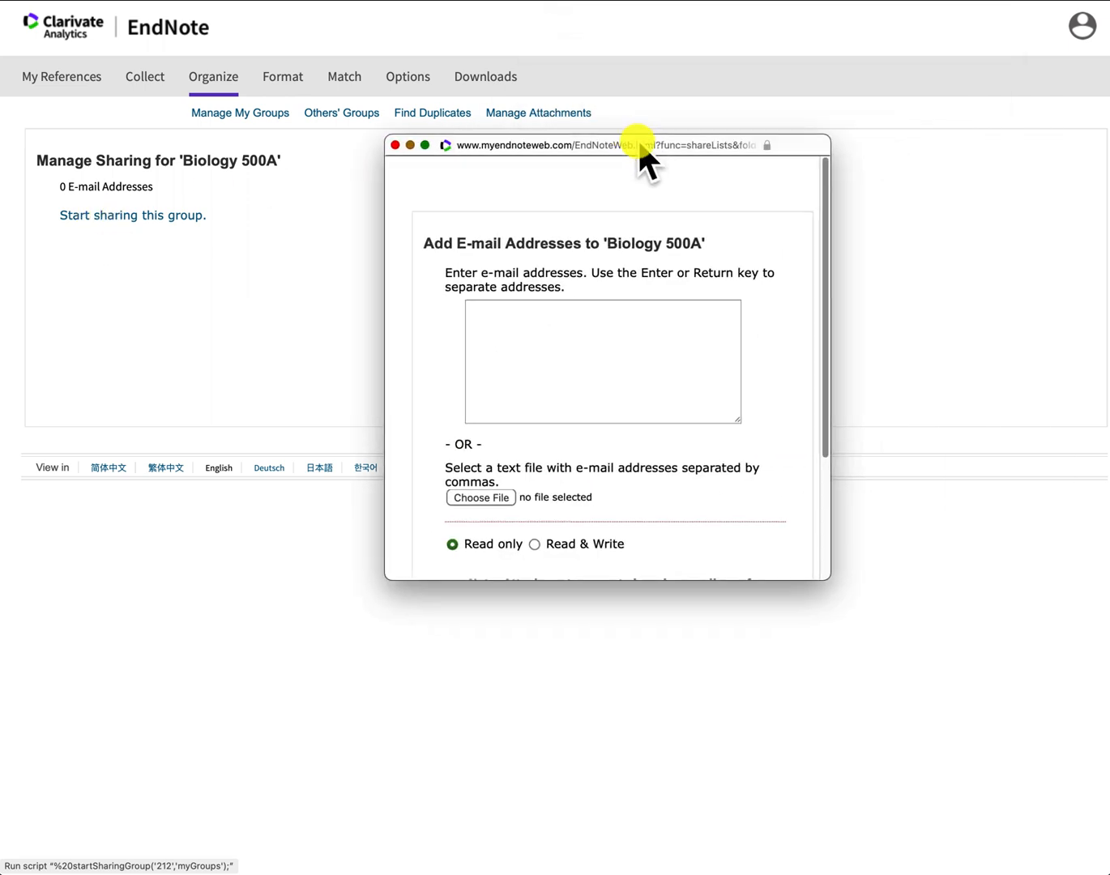
{"action": "left_click", "coordinate": [525, 321]}
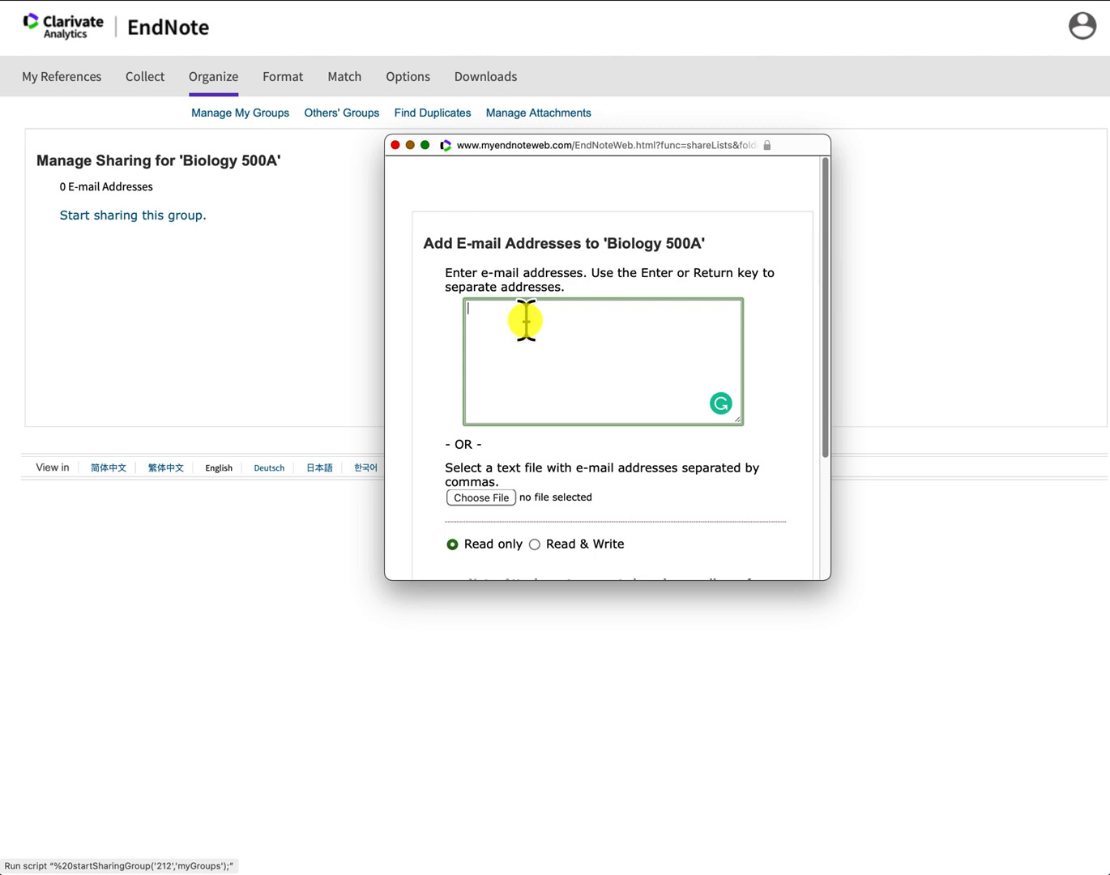
{"action": "scroll", "coordinate": [653, 357], "scroll_direction": "down", "scroll_amount": 4}
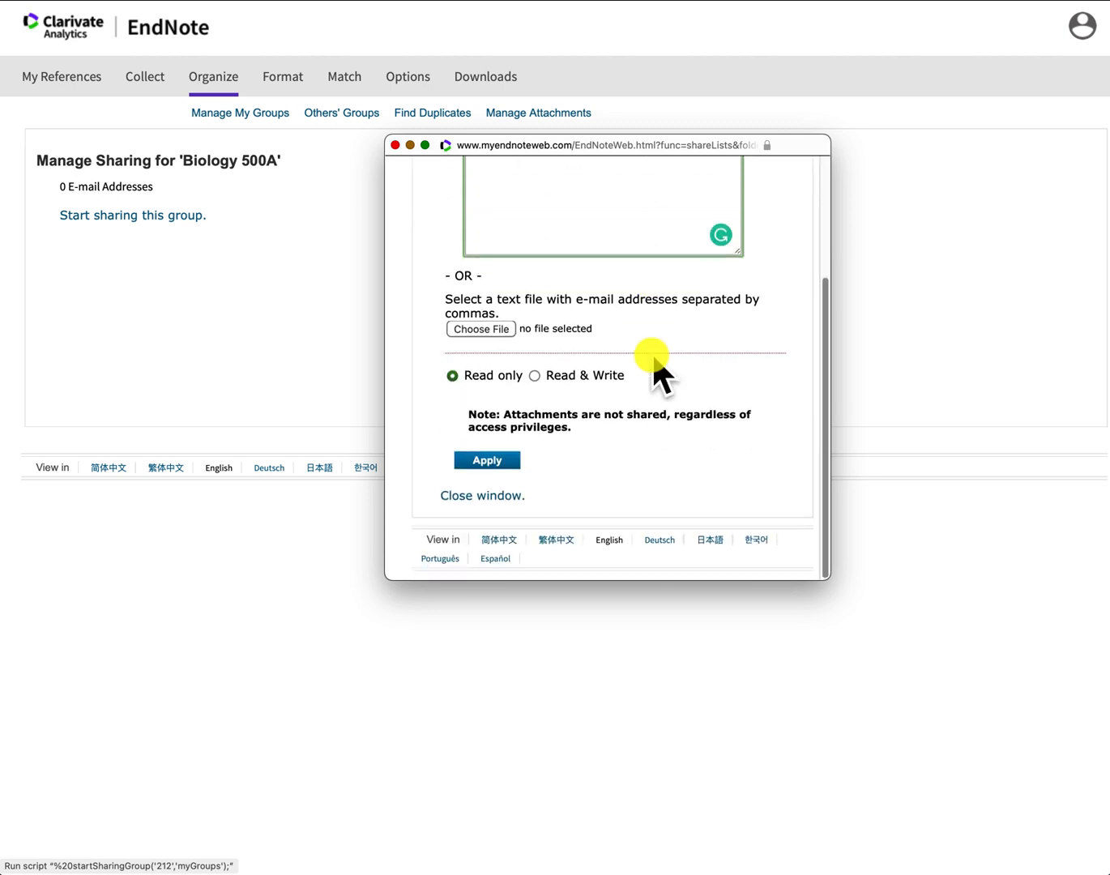
{"action": "scroll", "coordinate": [660, 358], "scroll_direction": "up", "scroll_amount": 4}
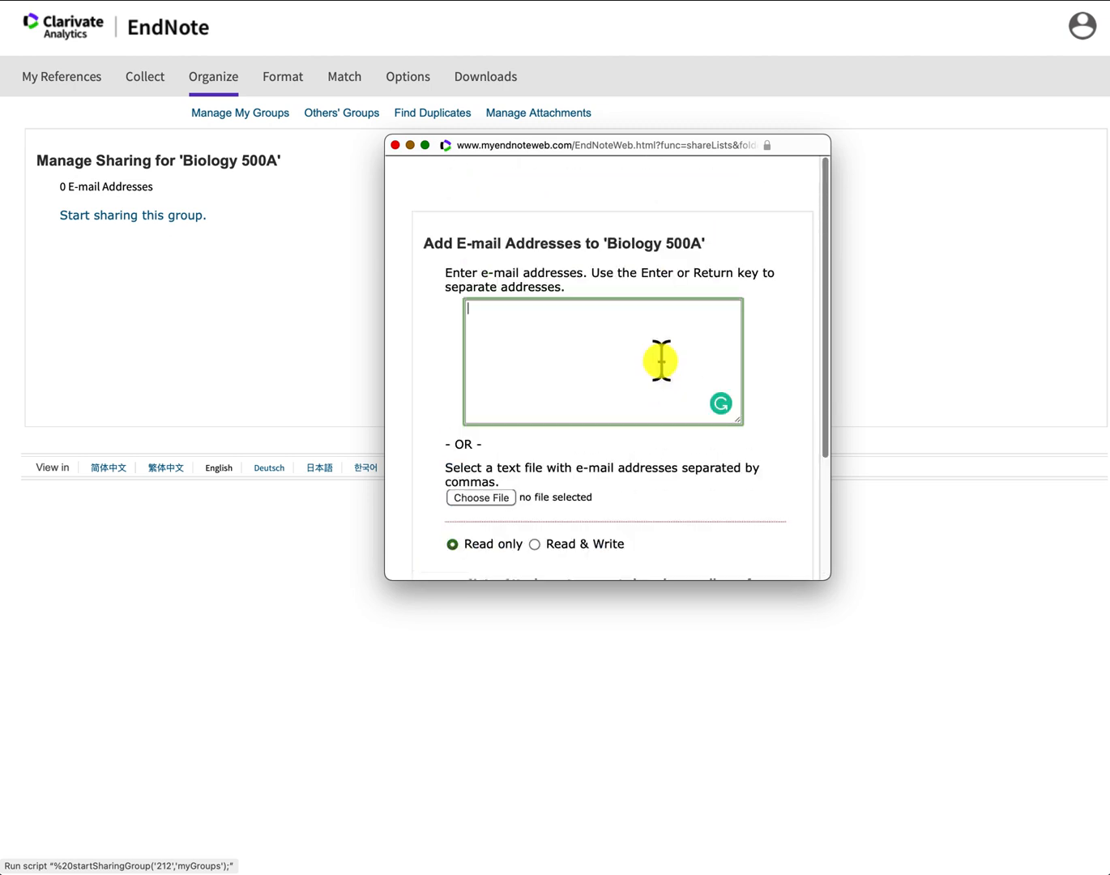
{"action": "left_click", "coordinate": [394, 145]}
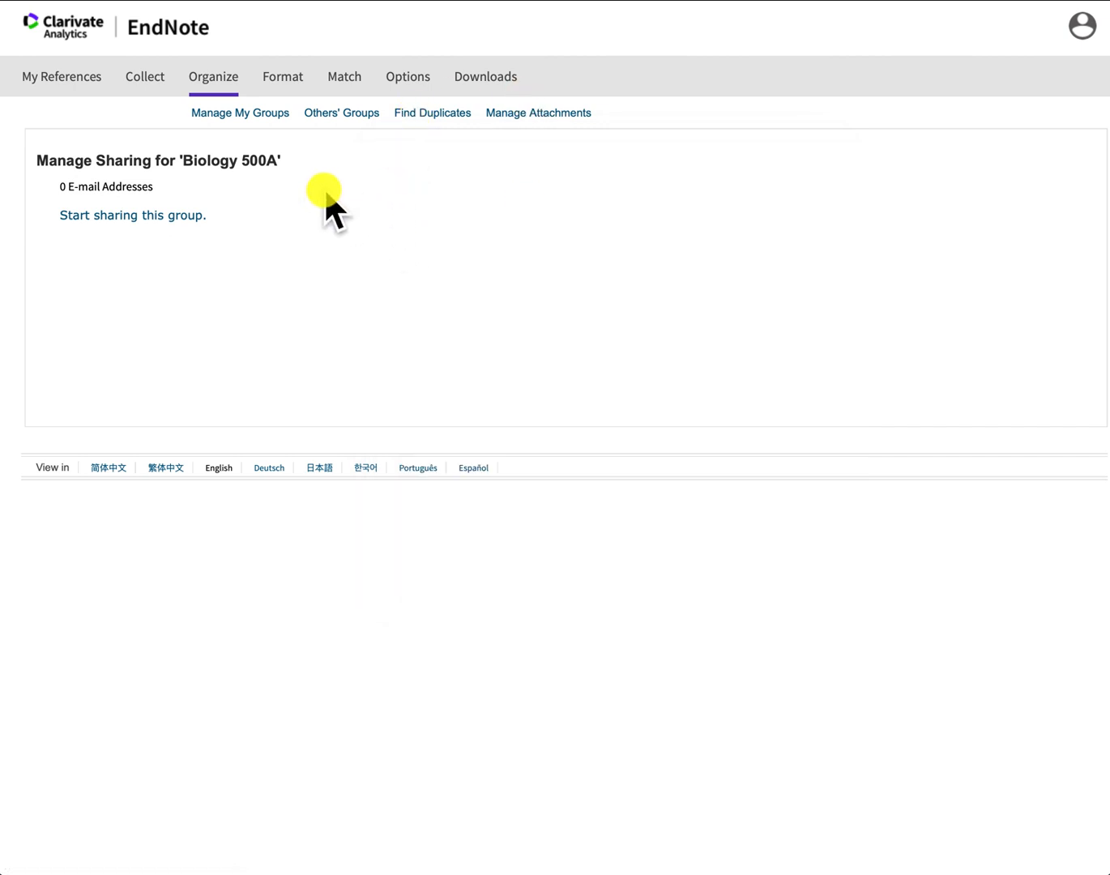
{"action": "left_click", "coordinate": [337, 113]}
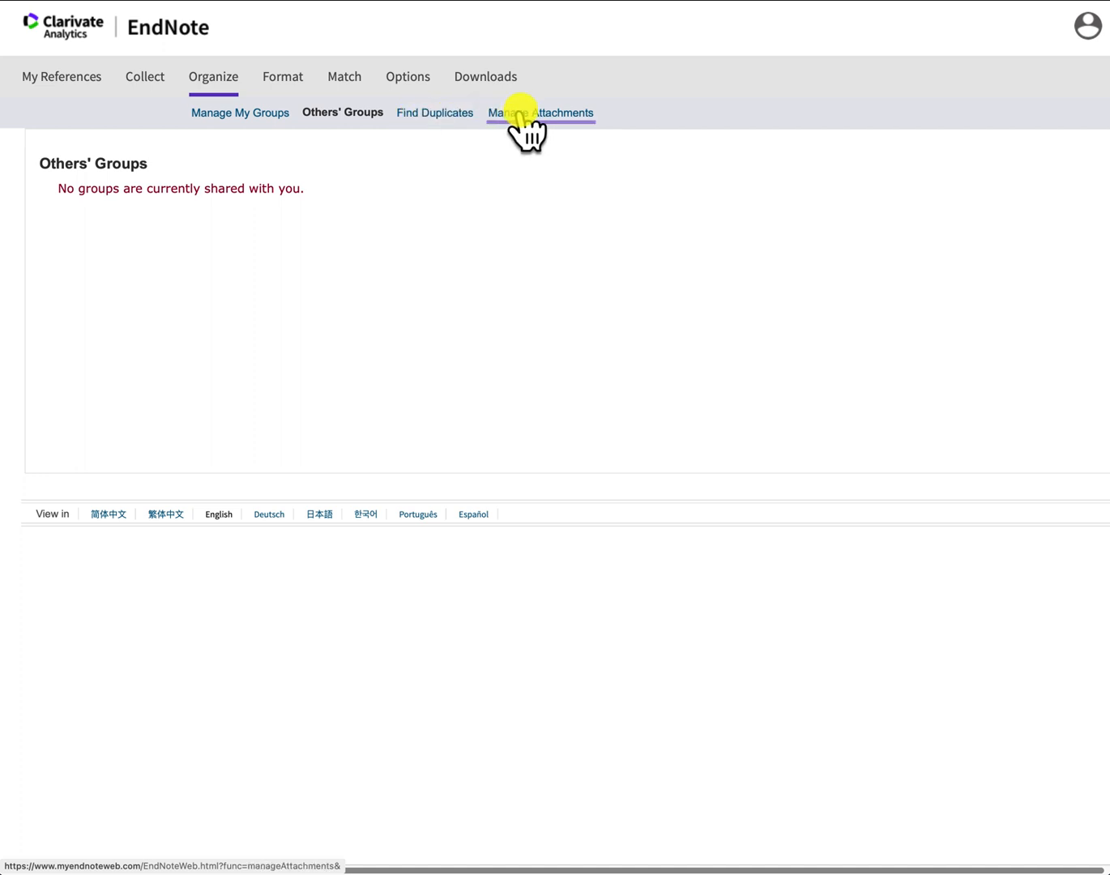
Set up a bibliography of the Biology 500A references in APA 7th style with the RTF (rich text file) format
{"action": "mouse_move", "coordinate": [285, 85]}
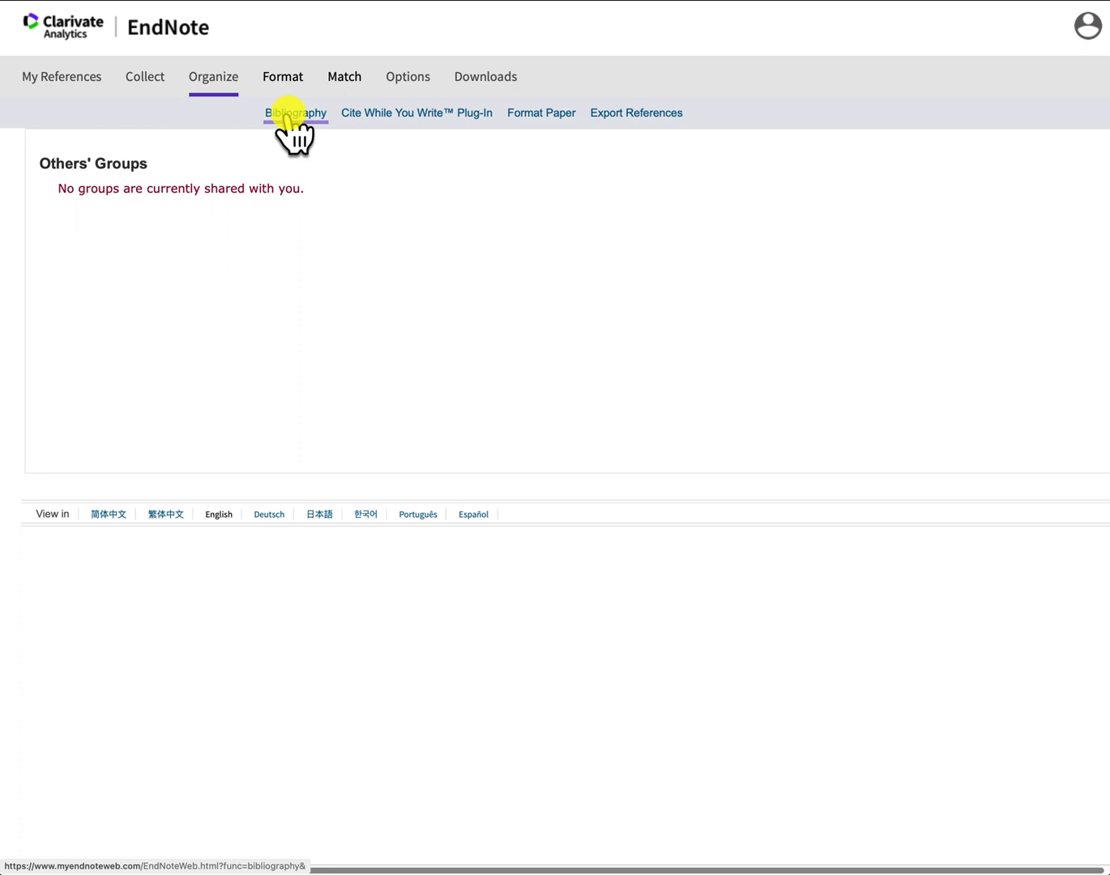
{"action": "left_click", "coordinate": [289, 115]}
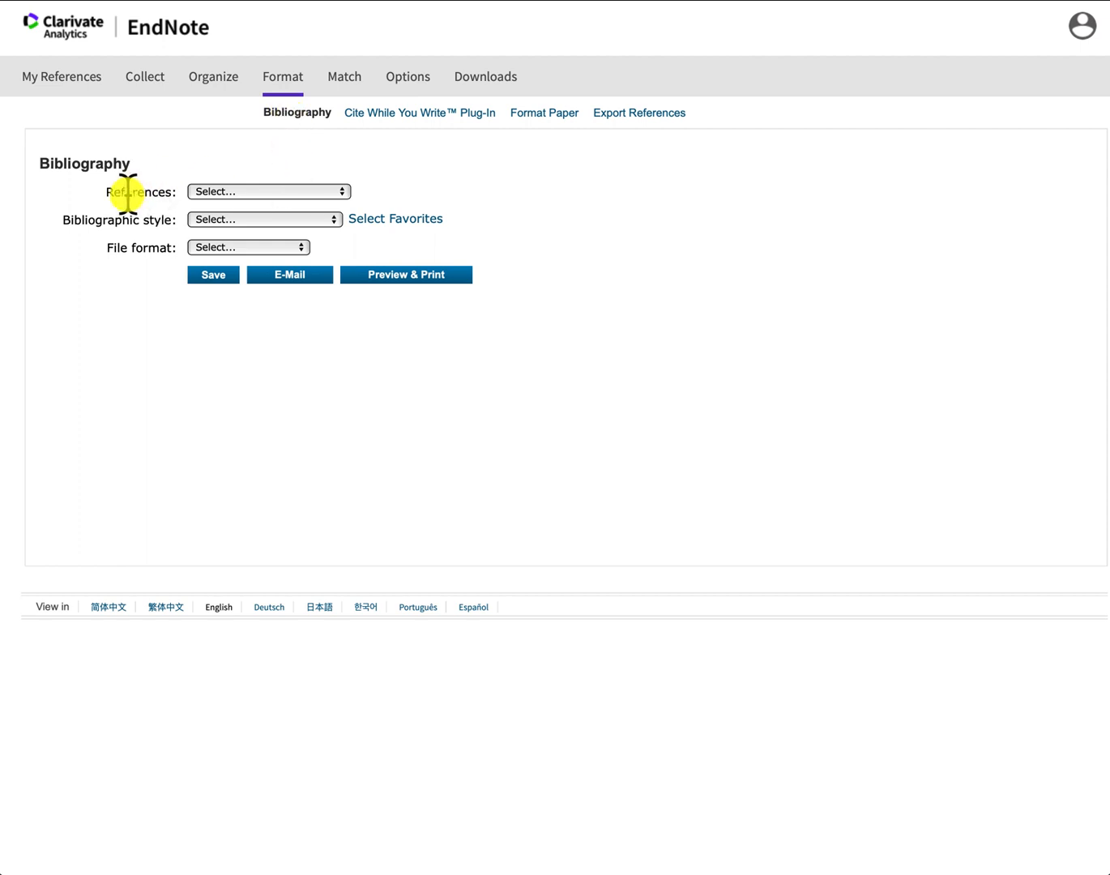
{"action": "left_click", "coordinate": [258, 192]}
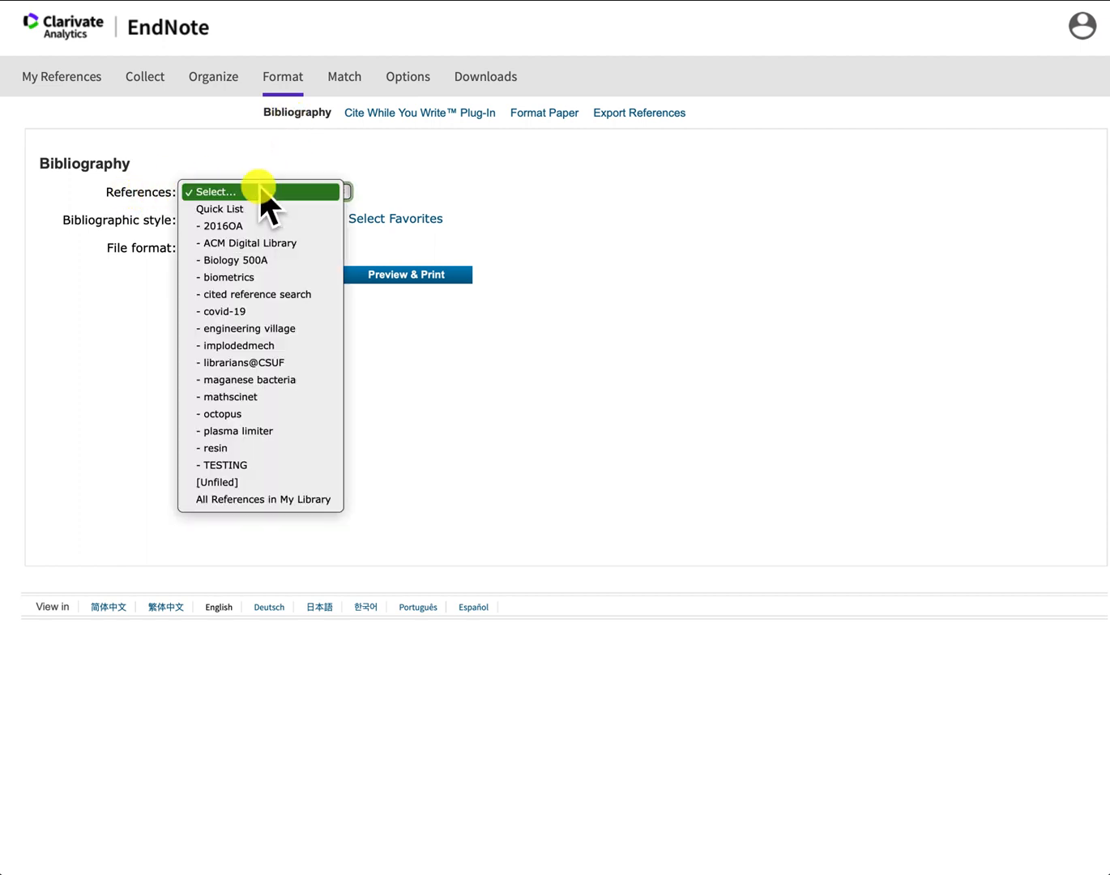
{"action": "left_click", "coordinate": [254, 261]}
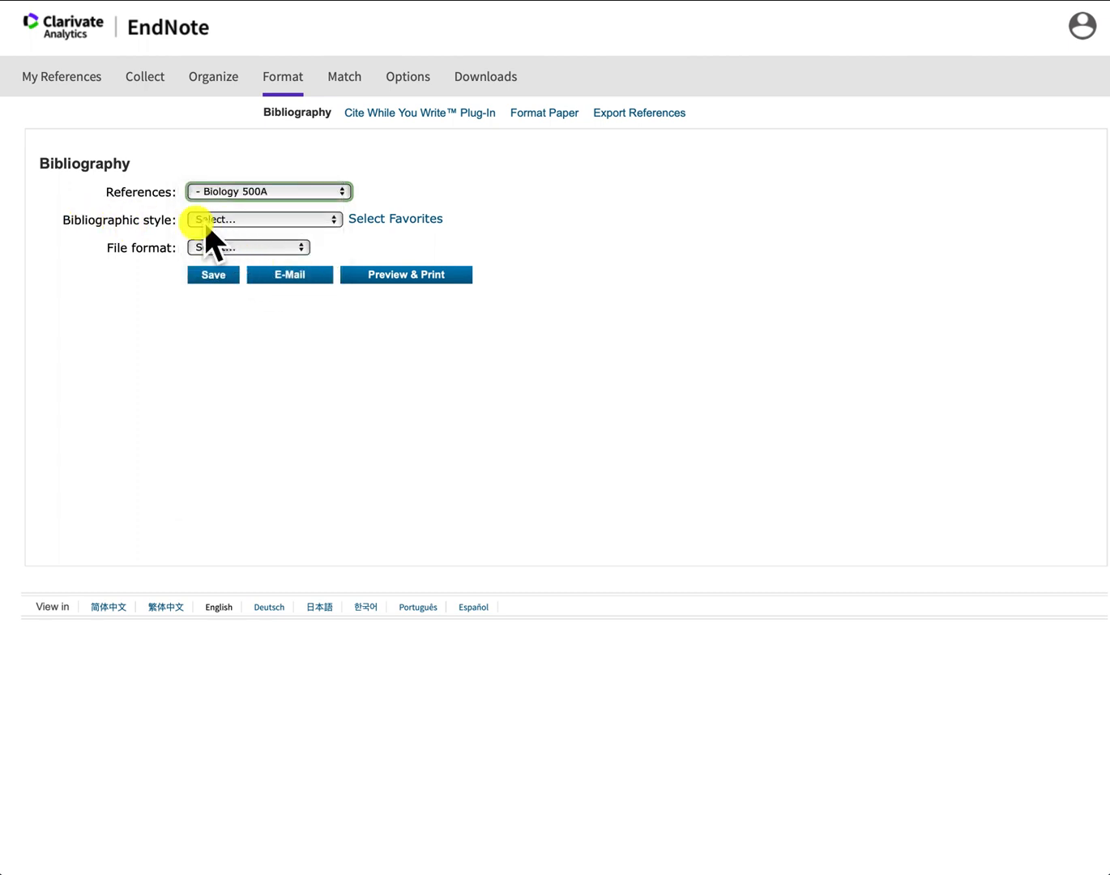
{"action": "left_click", "coordinate": [251, 213]}
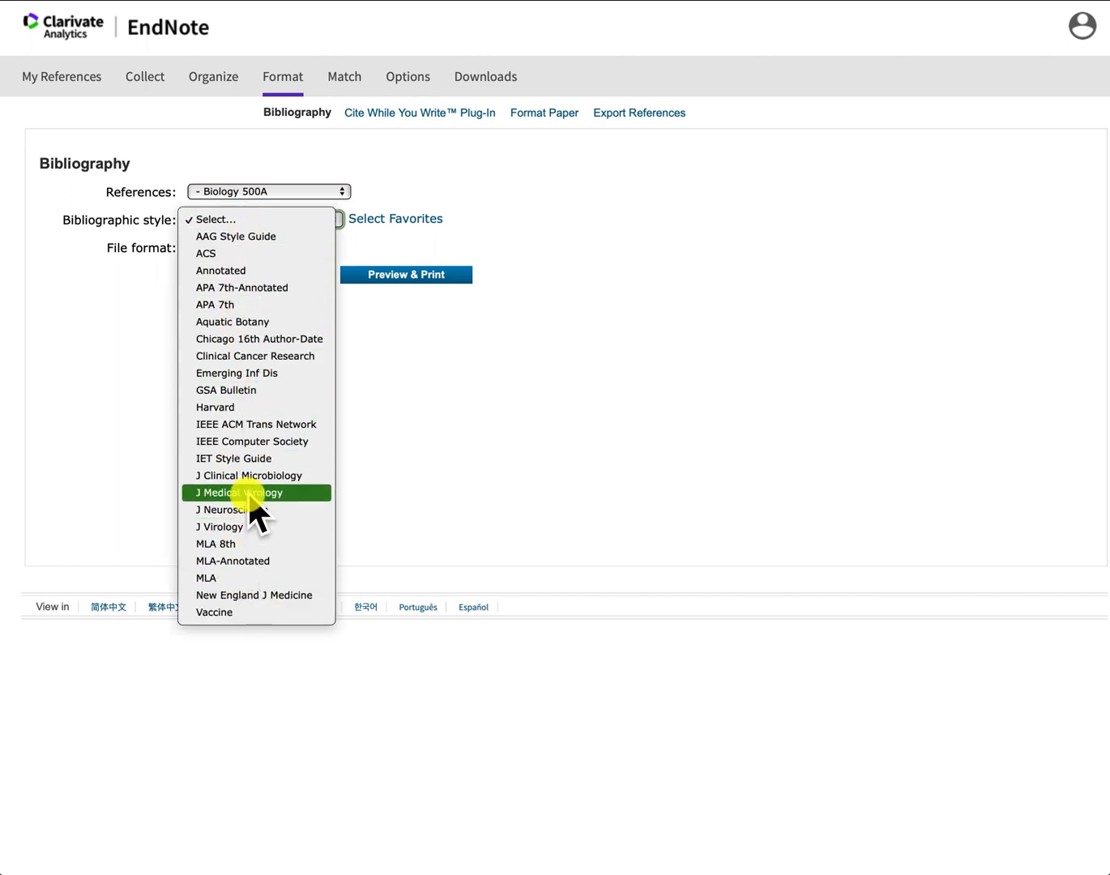
{"action": "left_click", "coordinate": [259, 310]}
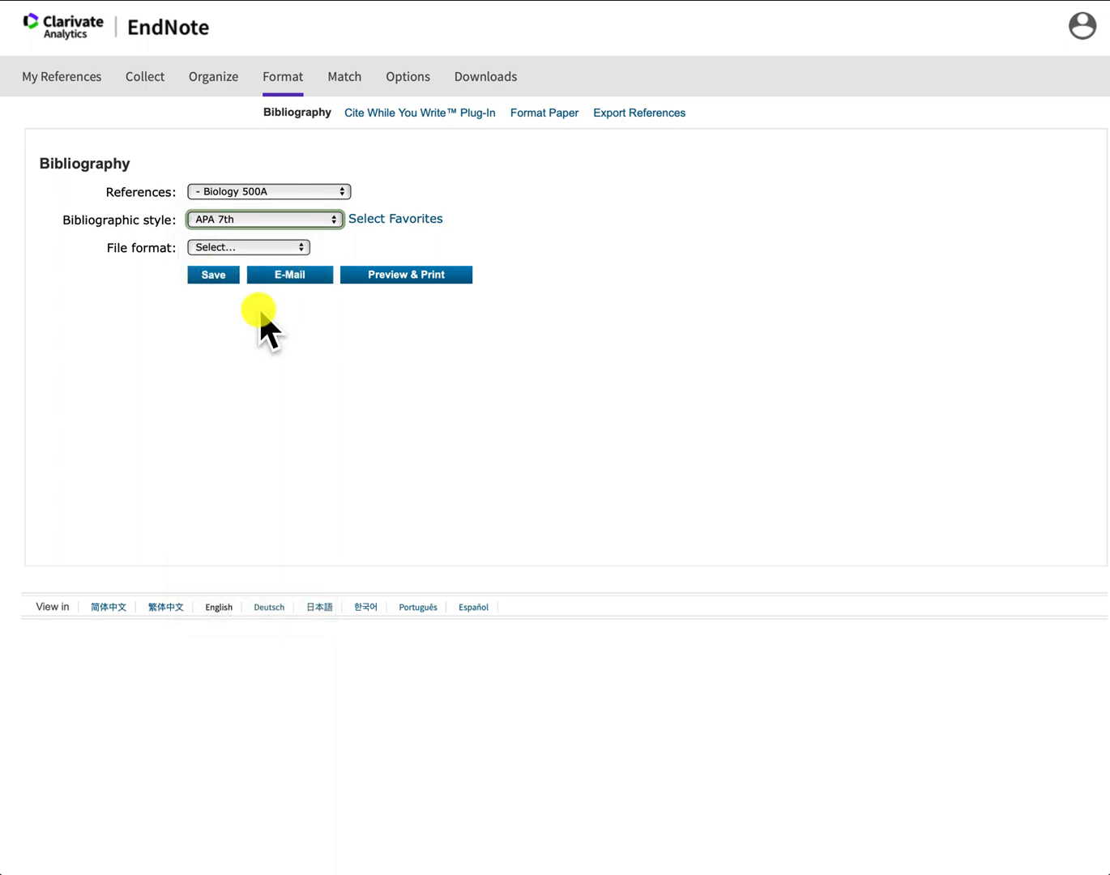
{"action": "left_click", "coordinate": [258, 248]}
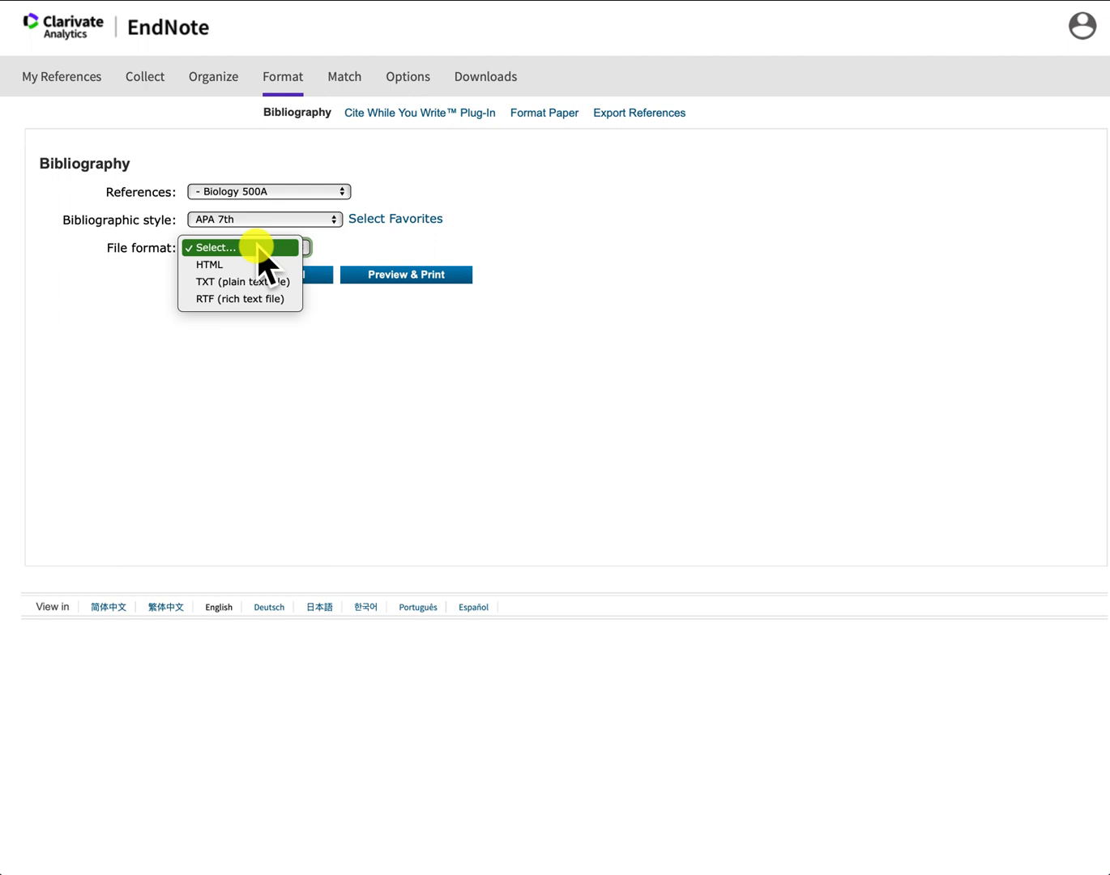
{"action": "left_click", "coordinate": [255, 300]}
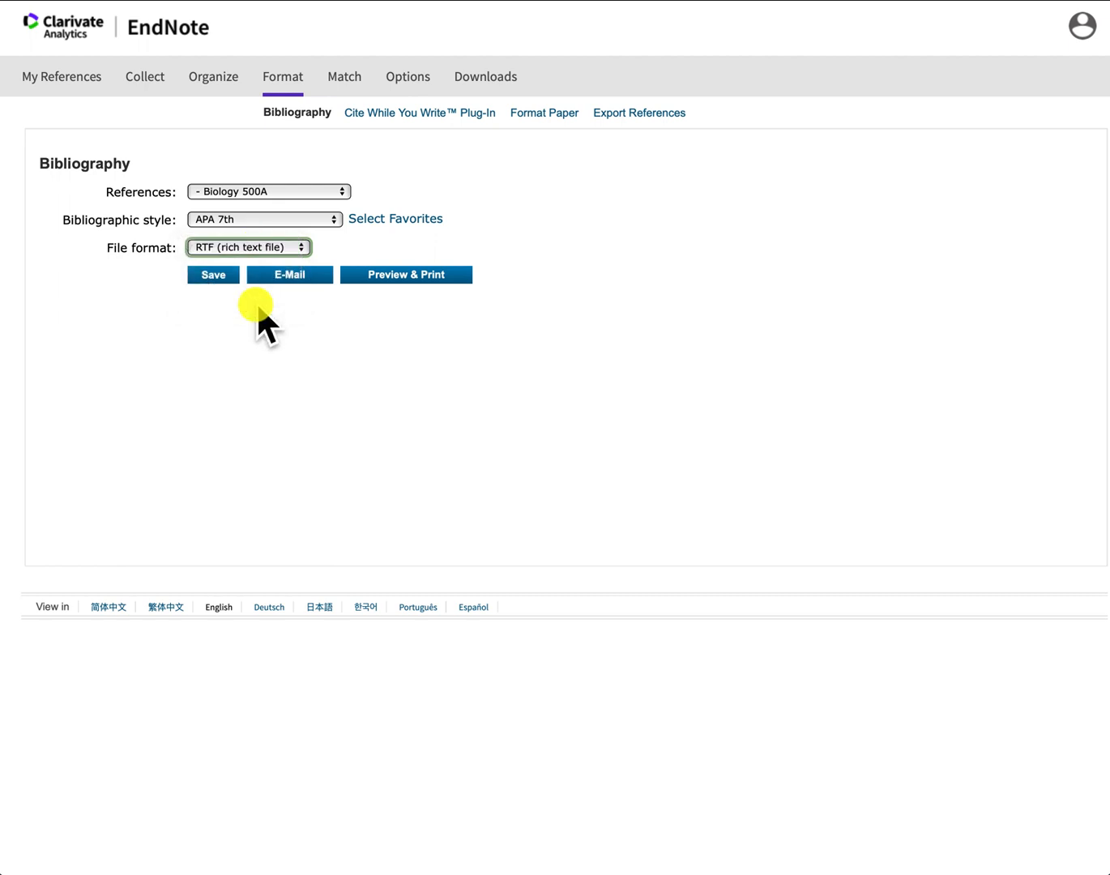
Preview the formatted bibliography for printing, select all of its citations, and close the preview window
{"action": "left_click", "coordinate": [399, 276]}
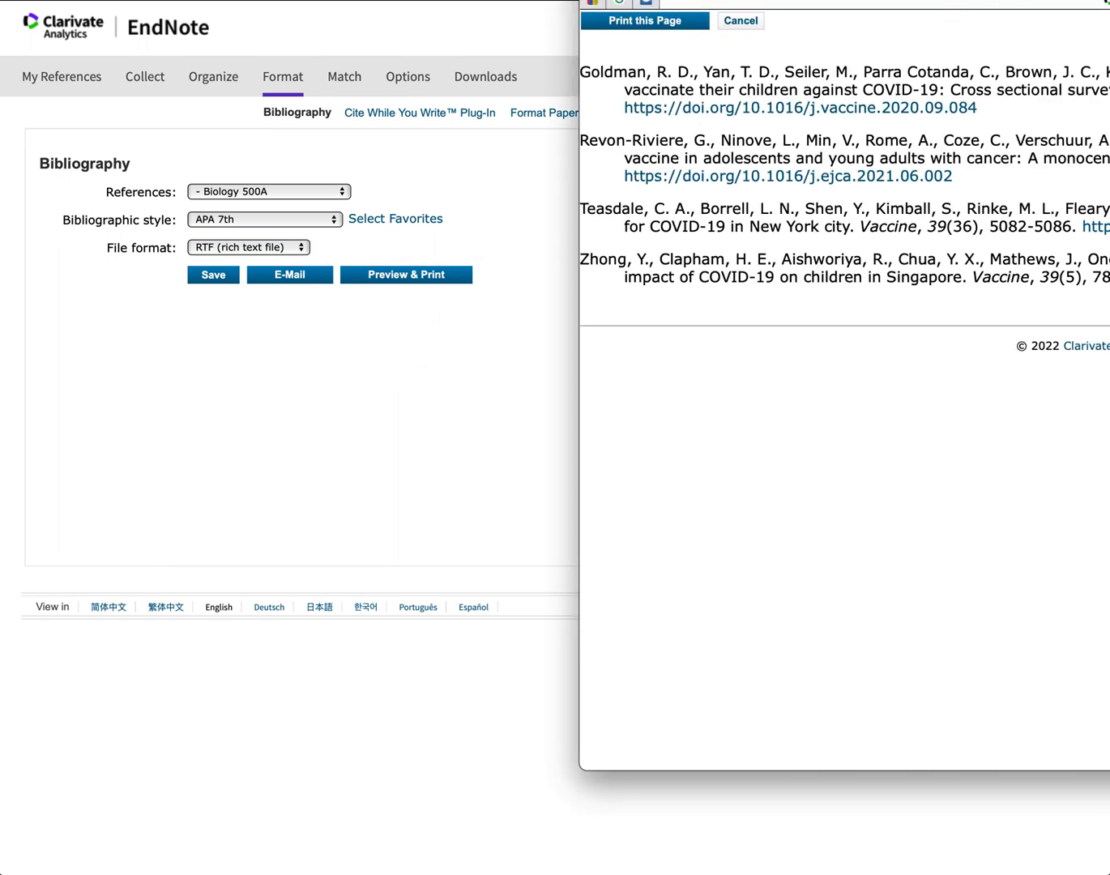
{"action": "left_click_drag", "start_coordinate": [1109, 0], "coordinate": [910, 0]}
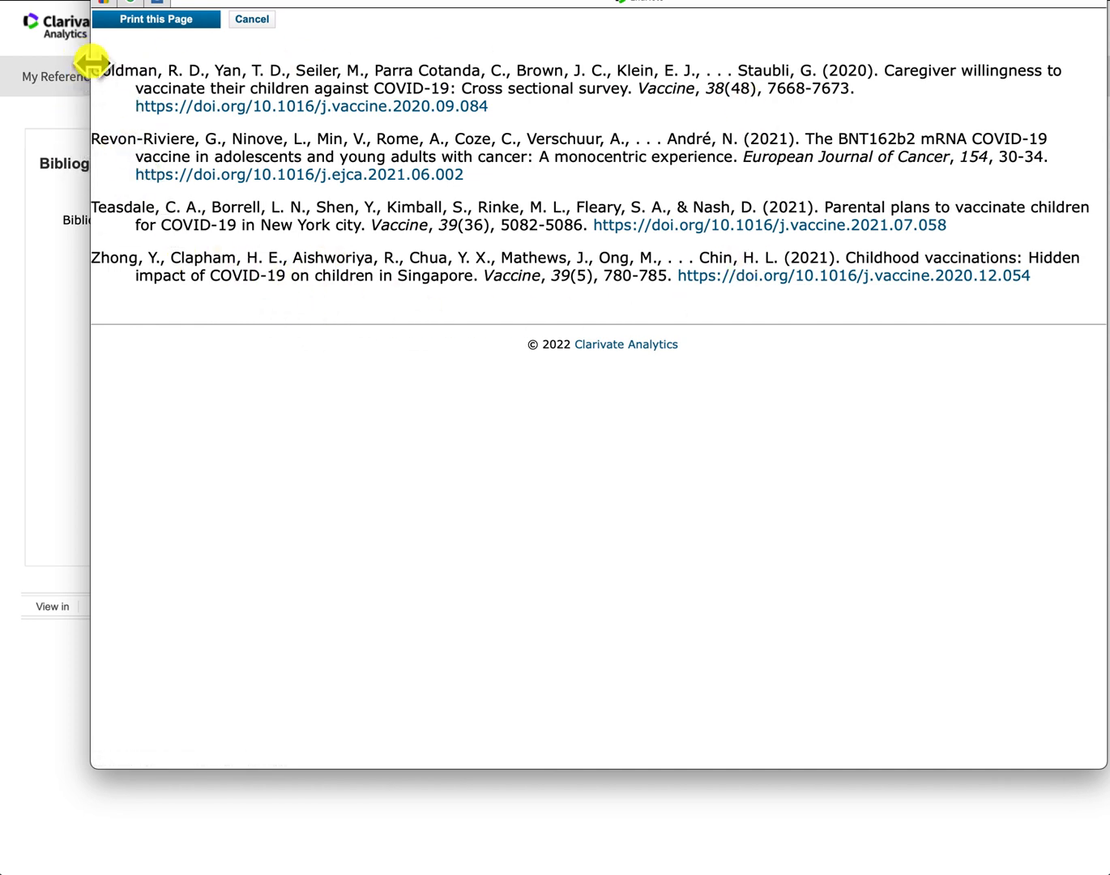
{"action": "left_click_drag", "start_coordinate": [93, 69], "coordinate": [839, 321]}
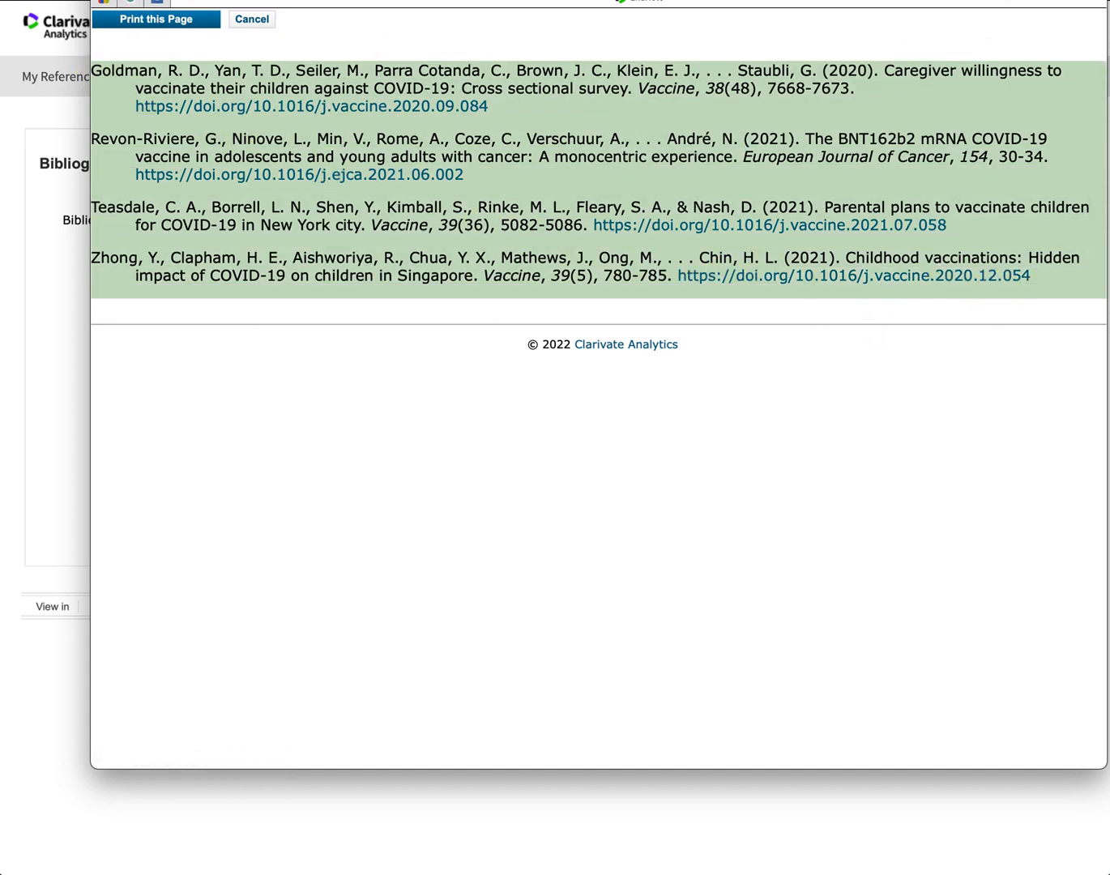
{"action": "key", "text": "super+w"}
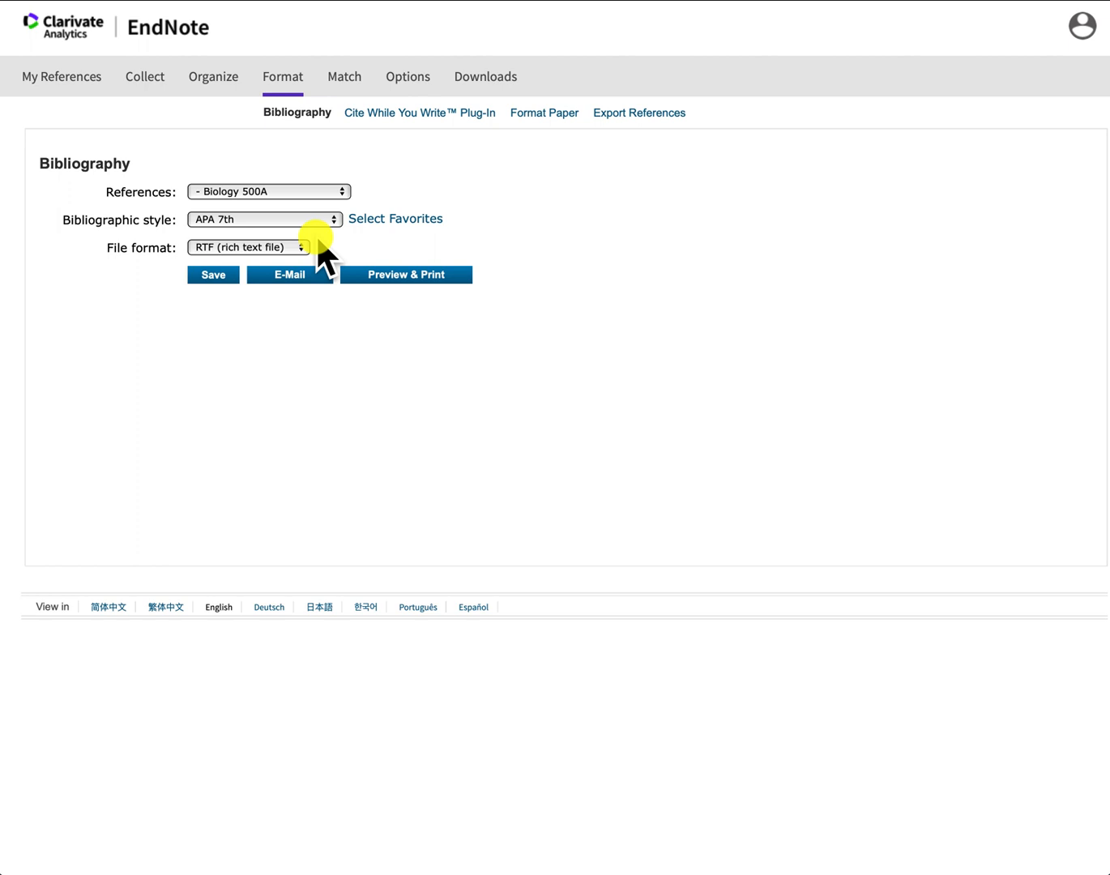
Open the bibliographic style favorites, browse the full list of available styles, and select the Vaccine style
{"action": "left_click", "coordinate": [390, 219]}
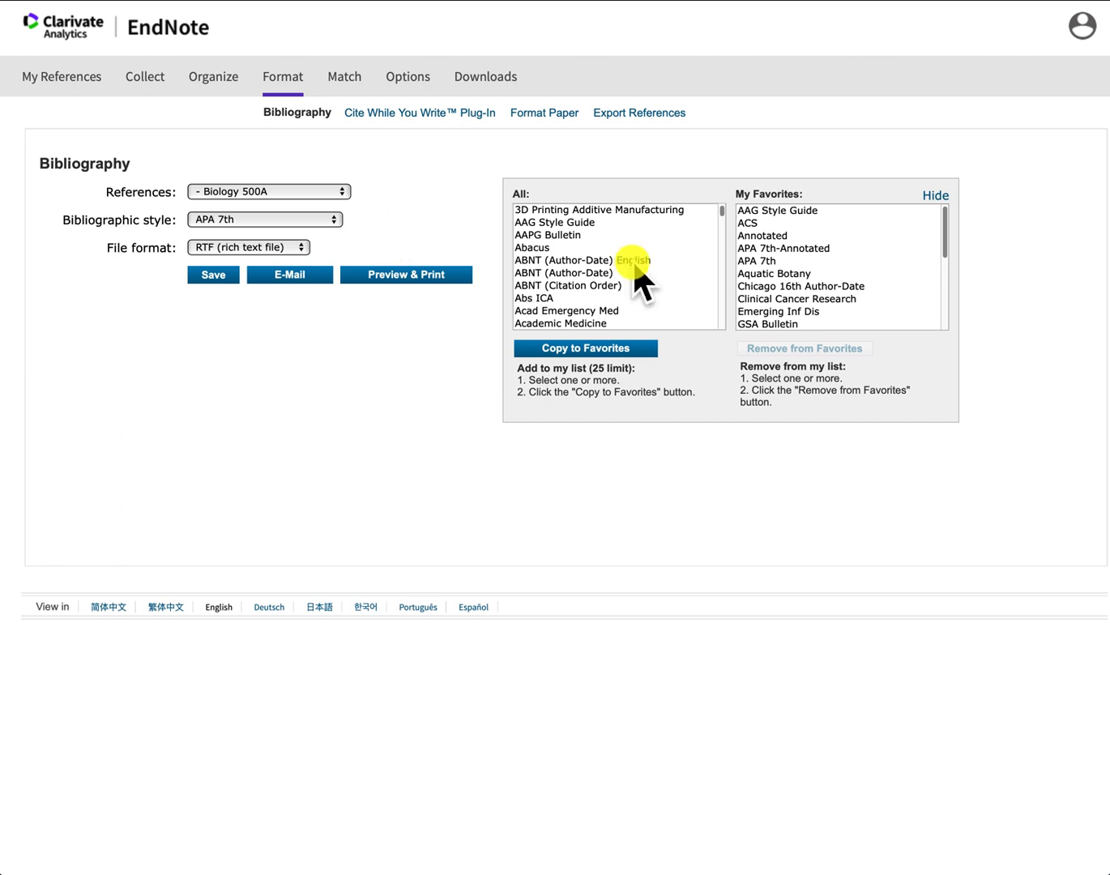
{"action": "scroll", "coordinate": [648, 239], "scroll_direction": "down", "scroll_amount": 5}
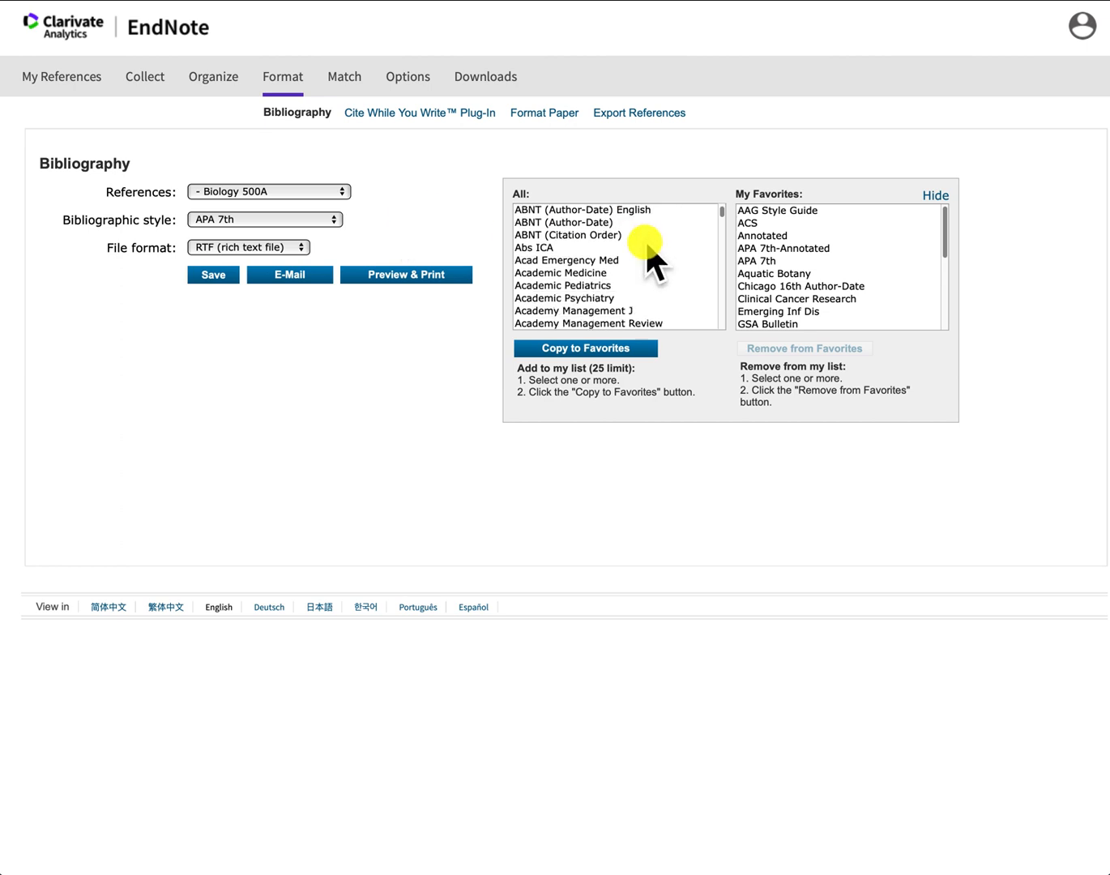
{"action": "scroll", "coordinate": [595, 264], "scroll_direction": "down", "scroll_amount": 10}
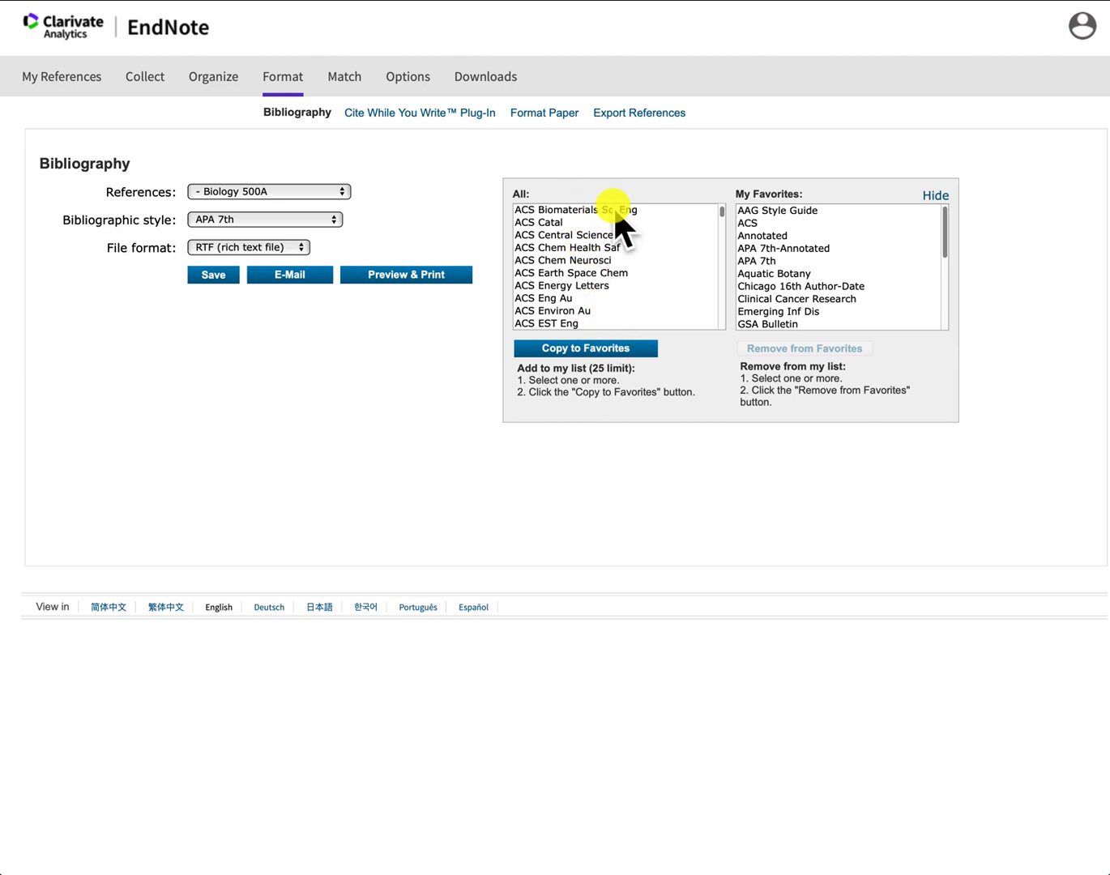
{"action": "scroll", "coordinate": [604, 256], "scroll_direction": "down", "scroll_amount": 3}
{"action": "scroll", "coordinate": [604, 261], "scroll_direction": "down", "scroll_amount": 15}
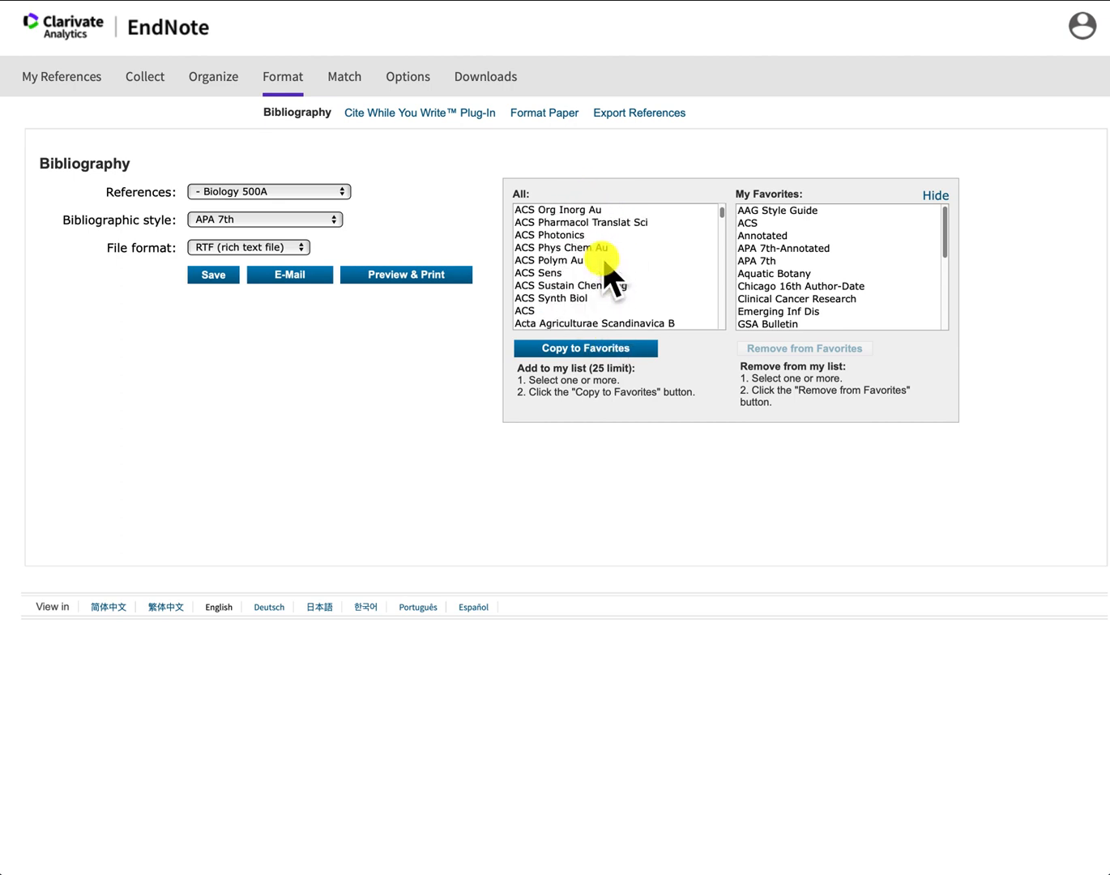
{"action": "scroll", "coordinate": [608, 277], "scroll_direction": "down", "scroll_amount": 10}
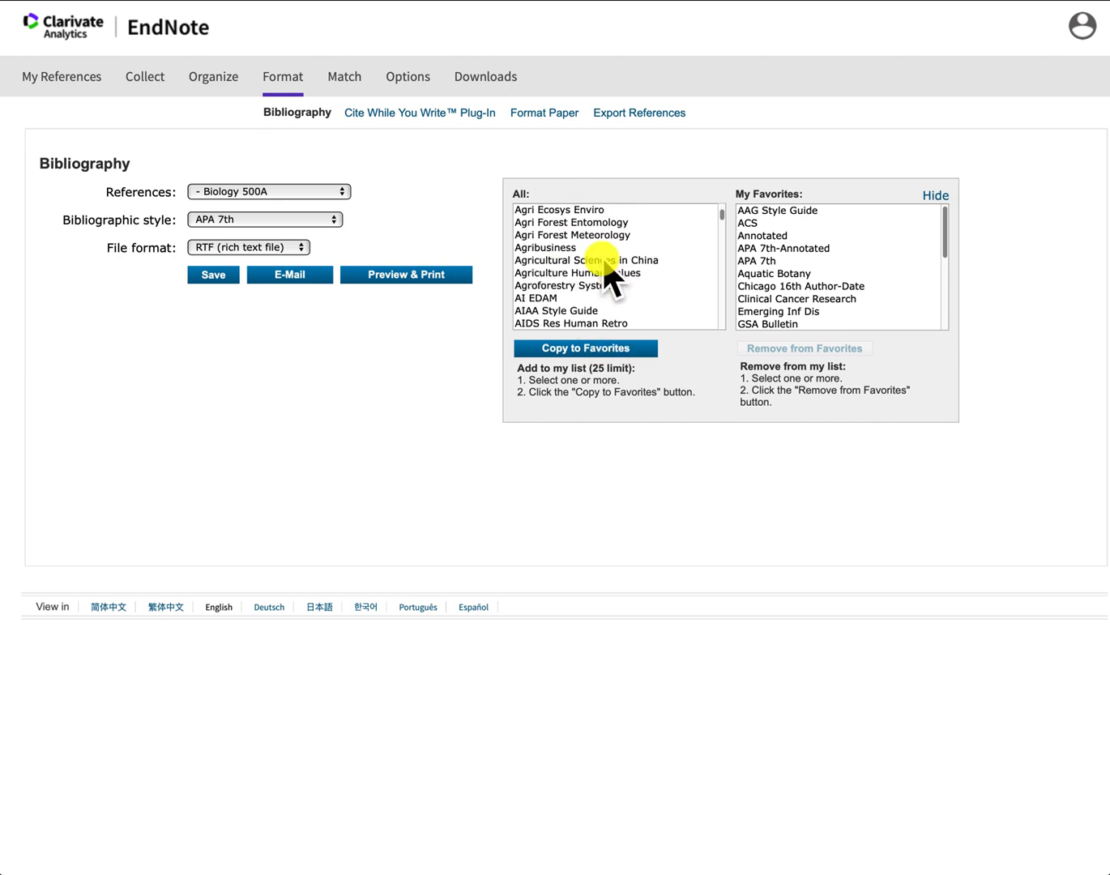
{"action": "scroll", "coordinate": [608, 277], "scroll_direction": "down", "scroll_amount": 9}
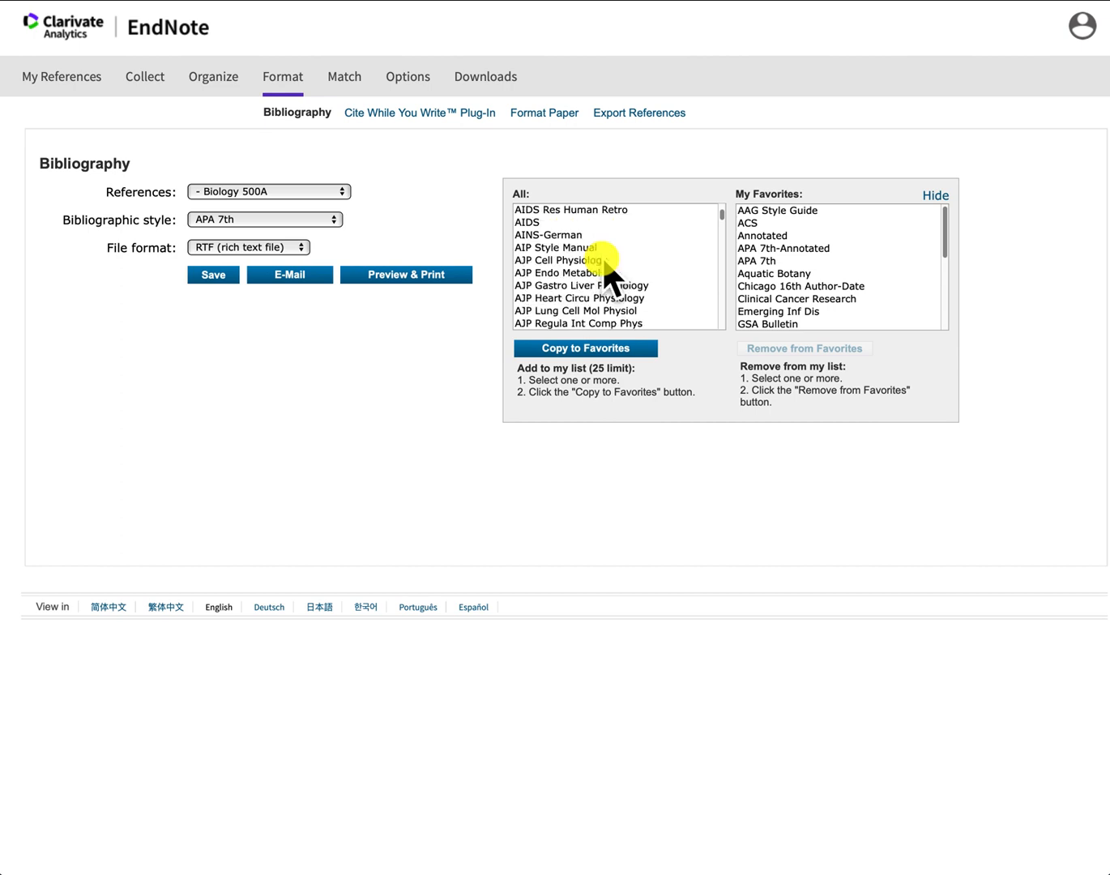
{"action": "scroll", "coordinate": [604, 261], "scroll_direction": "down", "scroll_amount": 20}
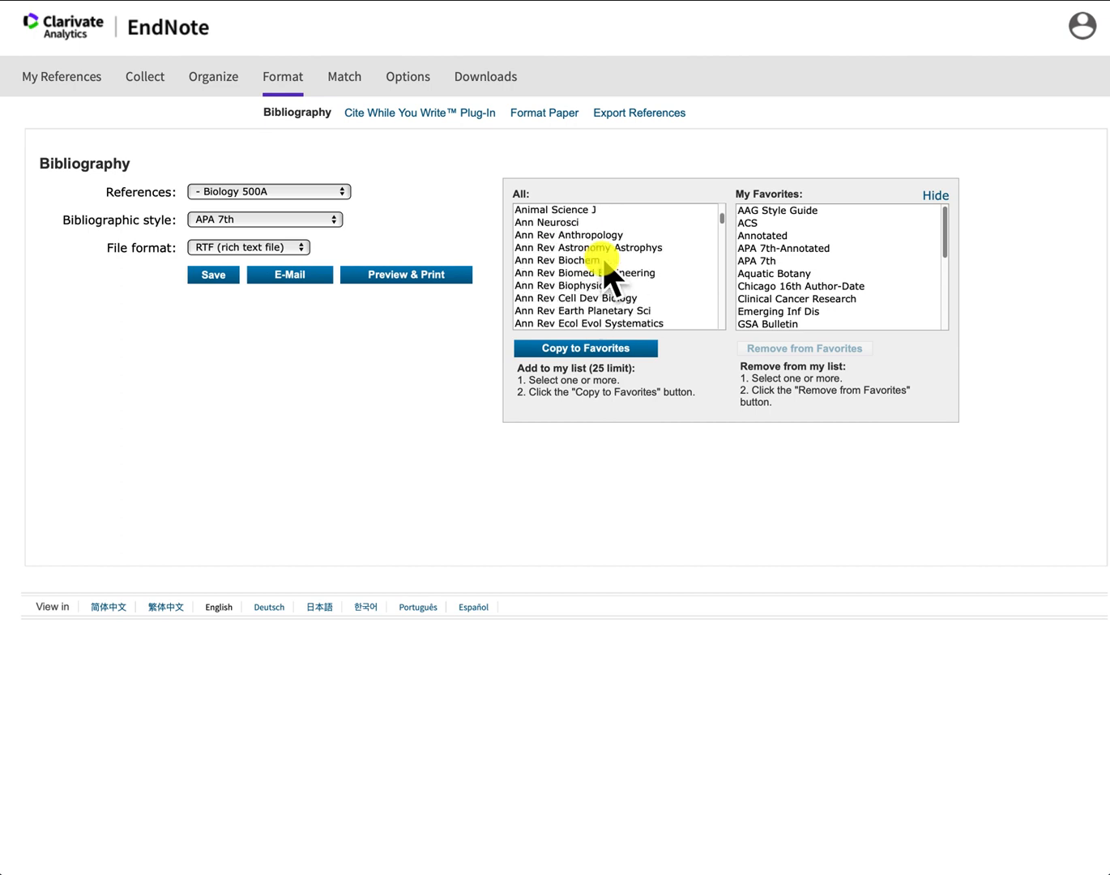
{"action": "scroll", "coordinate": [604, 261], "scroll_direction": "down", "scroll_amount": 20}
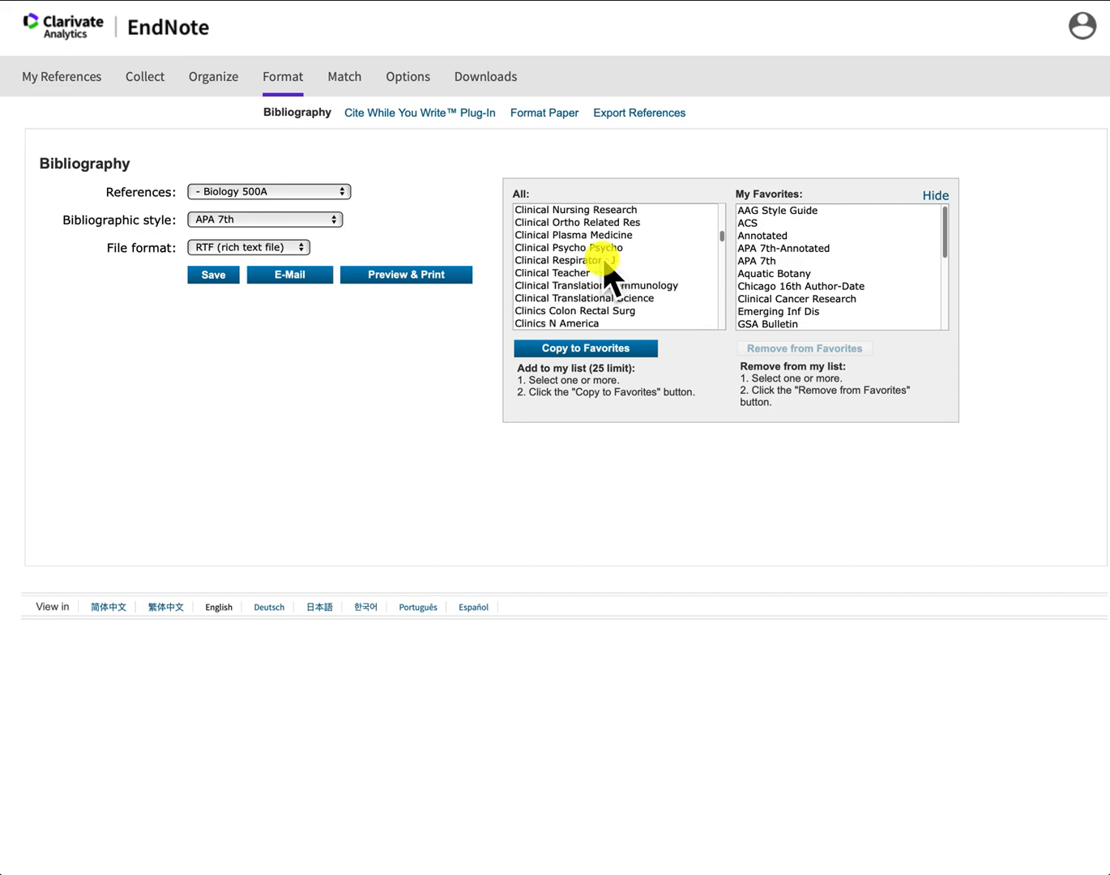
{"action": "left_click_drag", "start_coordinate": [719, 240], "coordinate": [714, 308]}
{"action": "scroll", "coordinate": [624, 284], "scroll_direction": "down", "scroll_amount": 20}
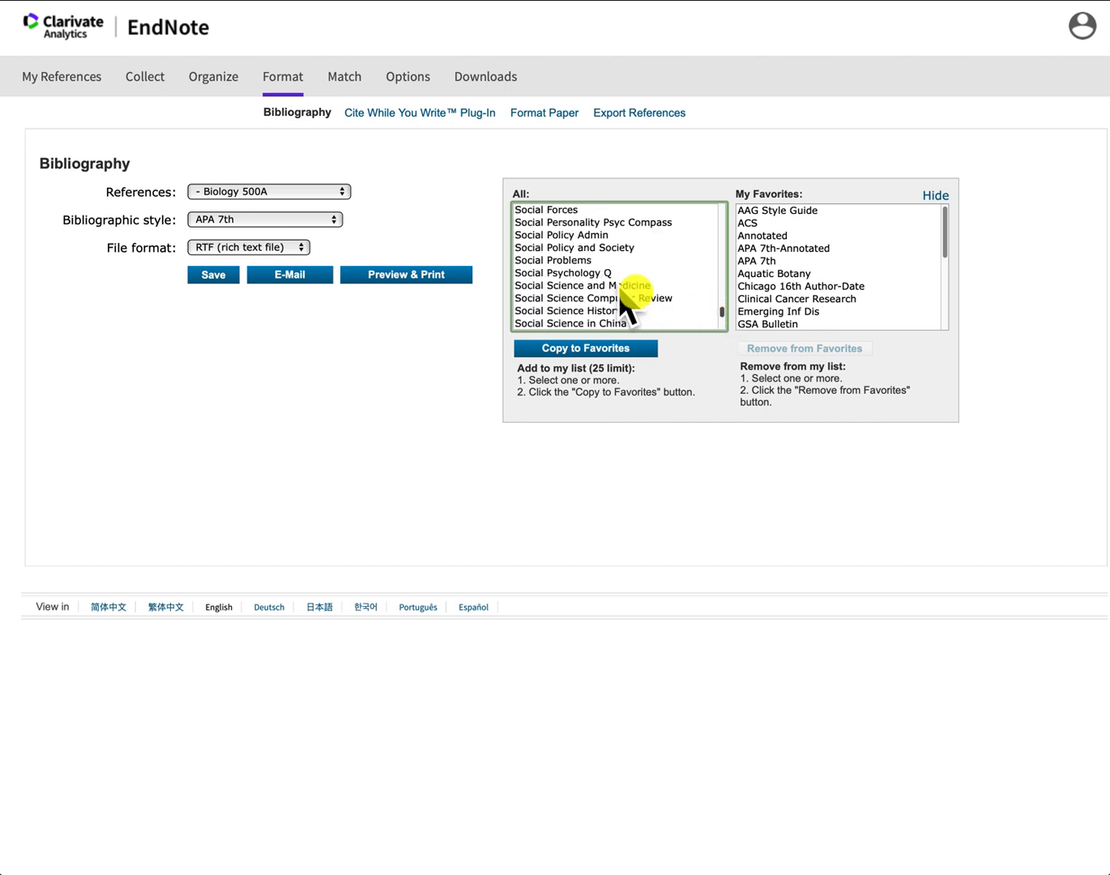
{"action": "scroll", "coordinate": [619, 281], "scroll_direction": "down", "scroll_amount": 20}
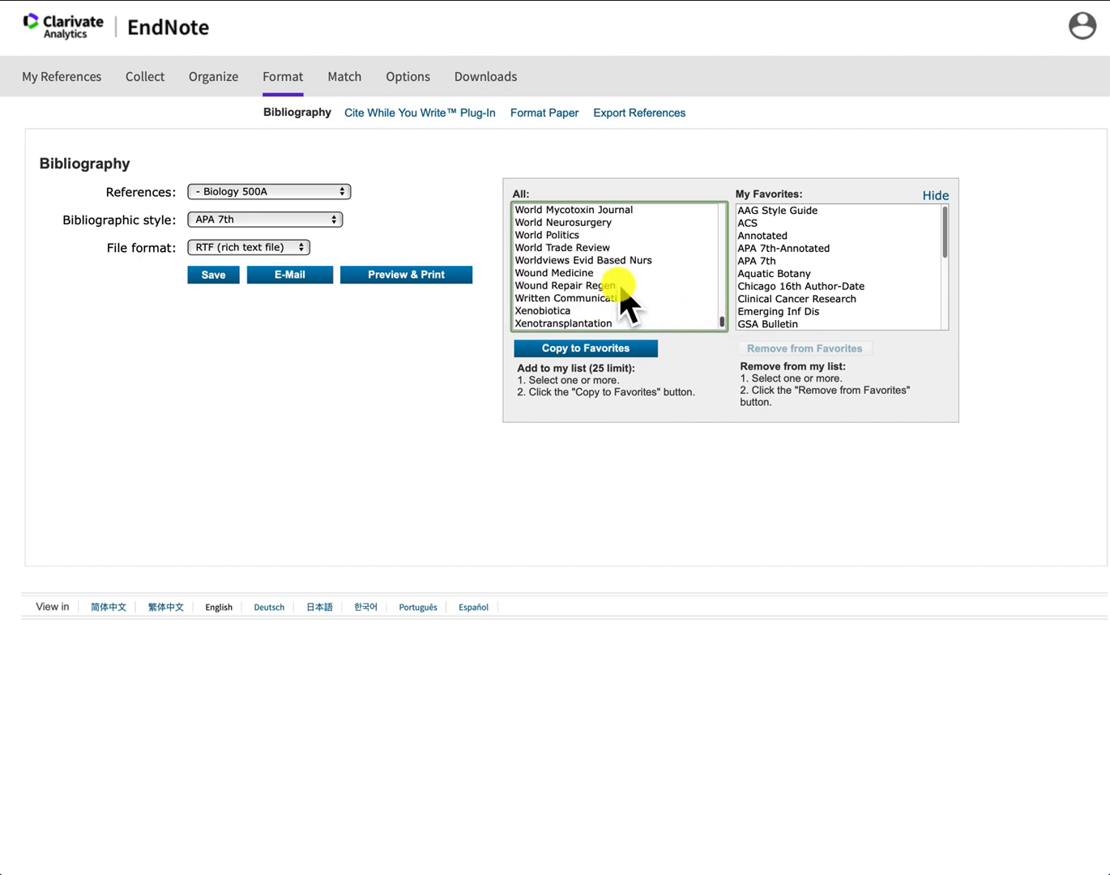
{"action": "scroll", "coordinate": [619, 285], "scroll_direction": "up", "scroll_amount": 10}
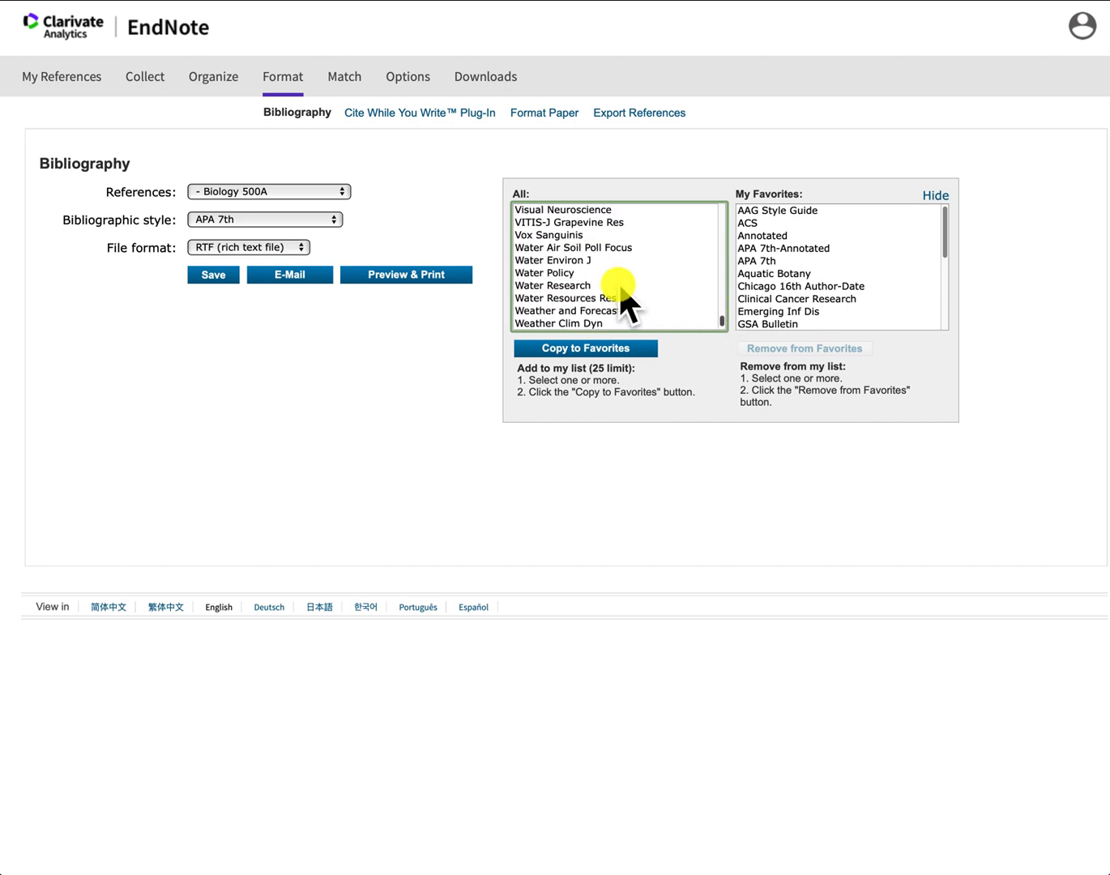
{"action": "scroll", "coordinate": [620, 293], "scroll_direction": "up", "scroll_amount": 5}
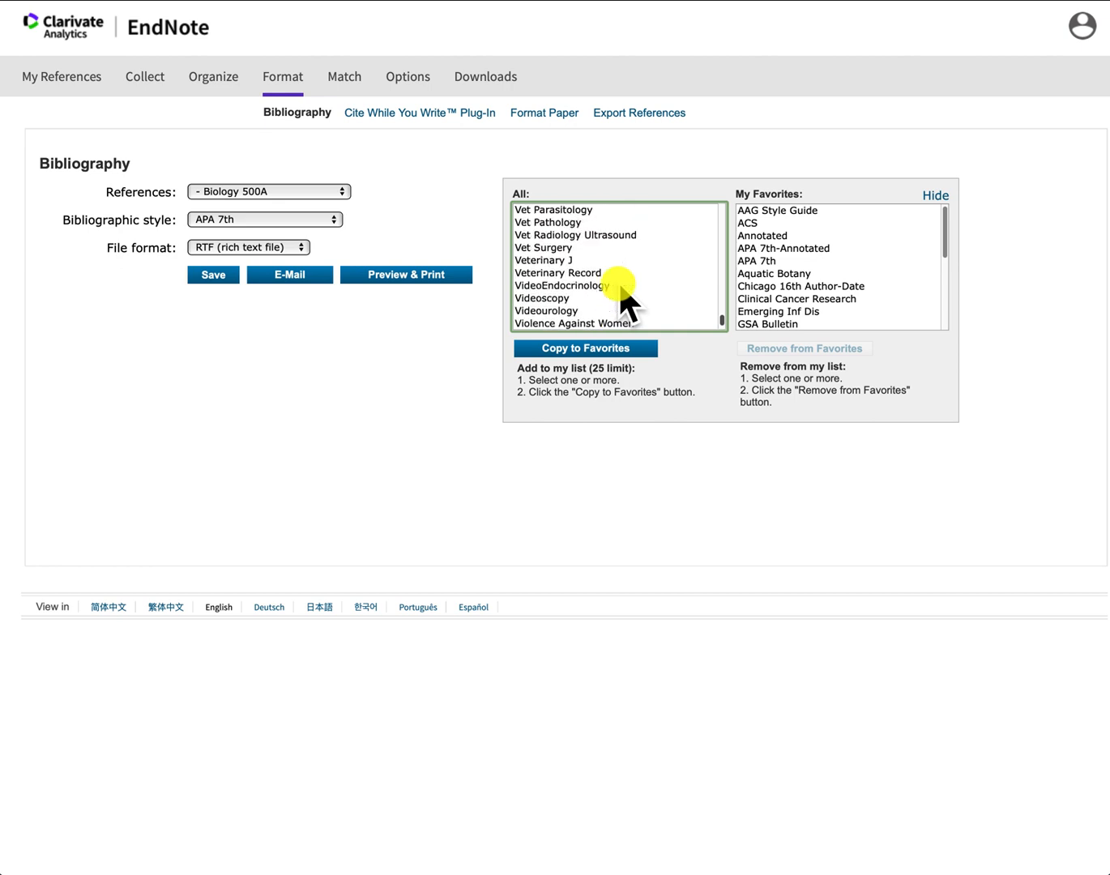
{"action": "scroll", "coordinate": [619, 280], "scroll_direction": "up", "scroll_amount": 4}
{"action": "scroll", "coordinate": [619, 284], "scroll_direction": "down", "scroll_amount": 2}
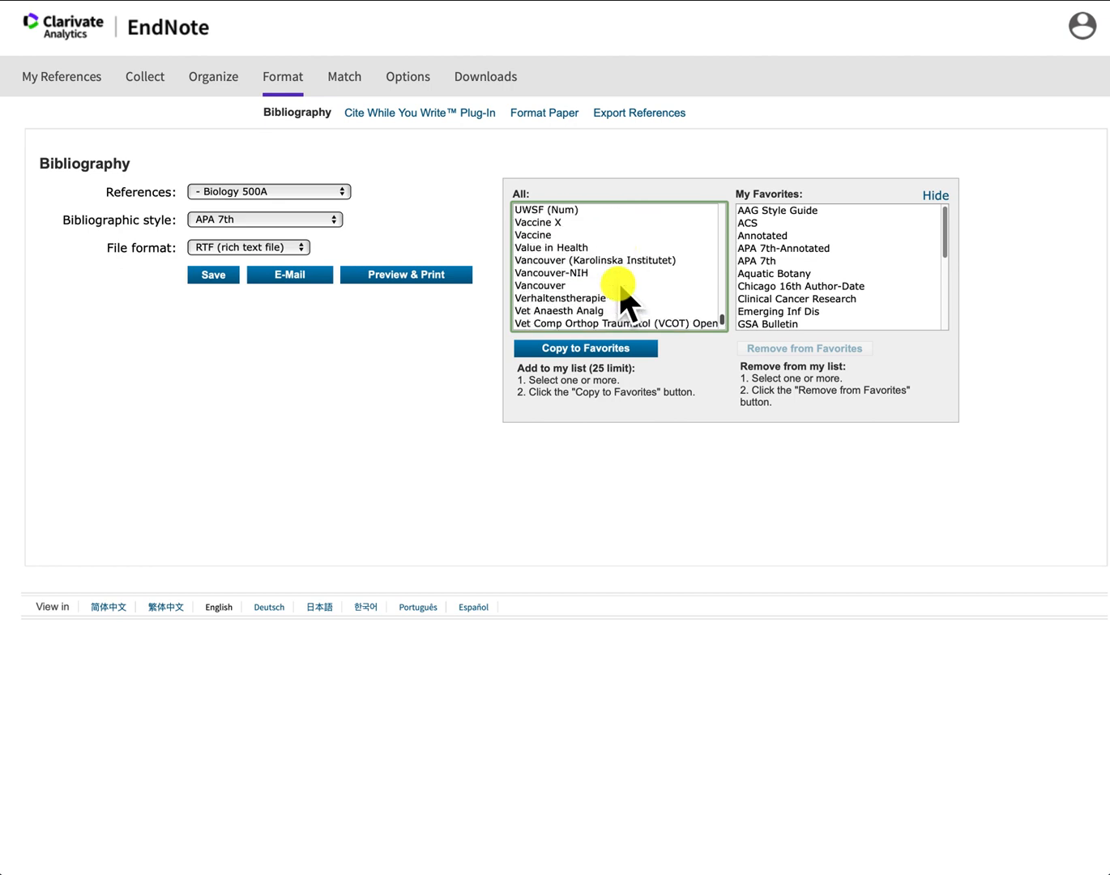
{"action": "left_click", "coordinate": [535, 235]}
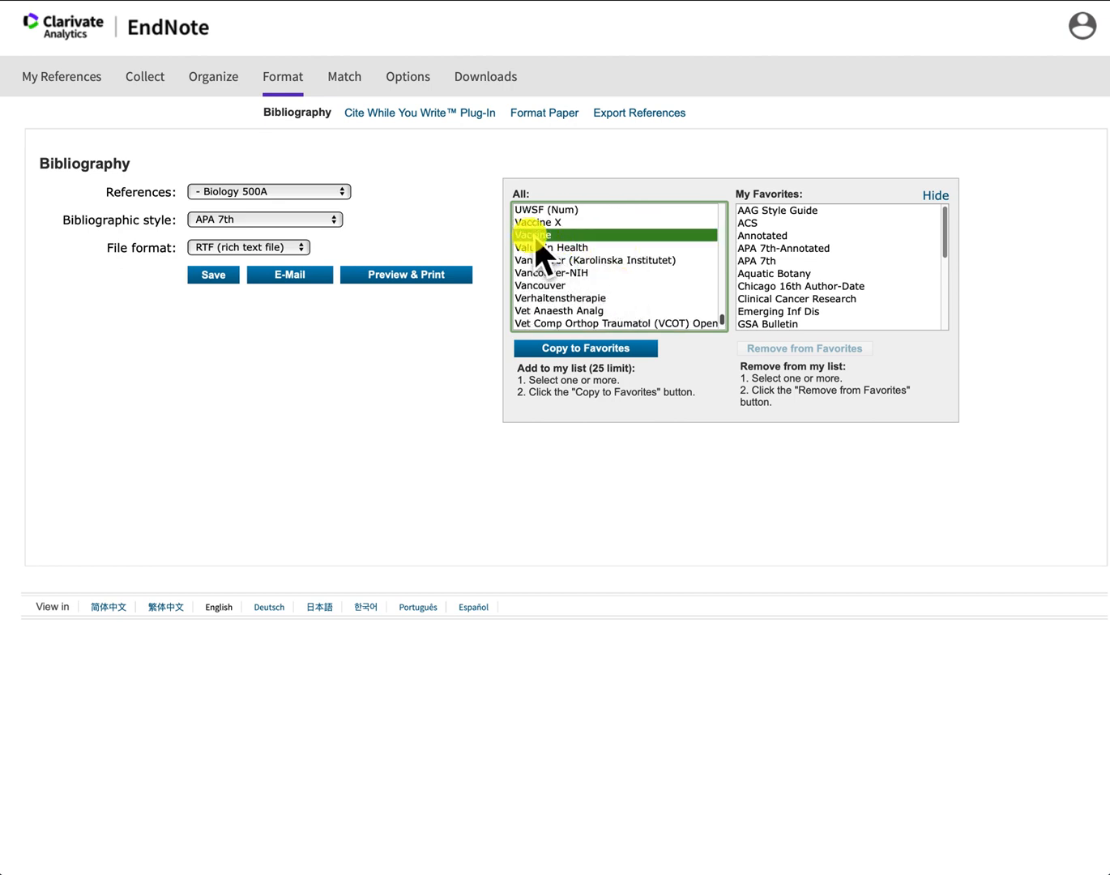
Add the selected Vaccine style to the favorites and choose it as the bibliographic style for the Biology 500A references
{"action": "left_click", "coordinate": [597, 349]}
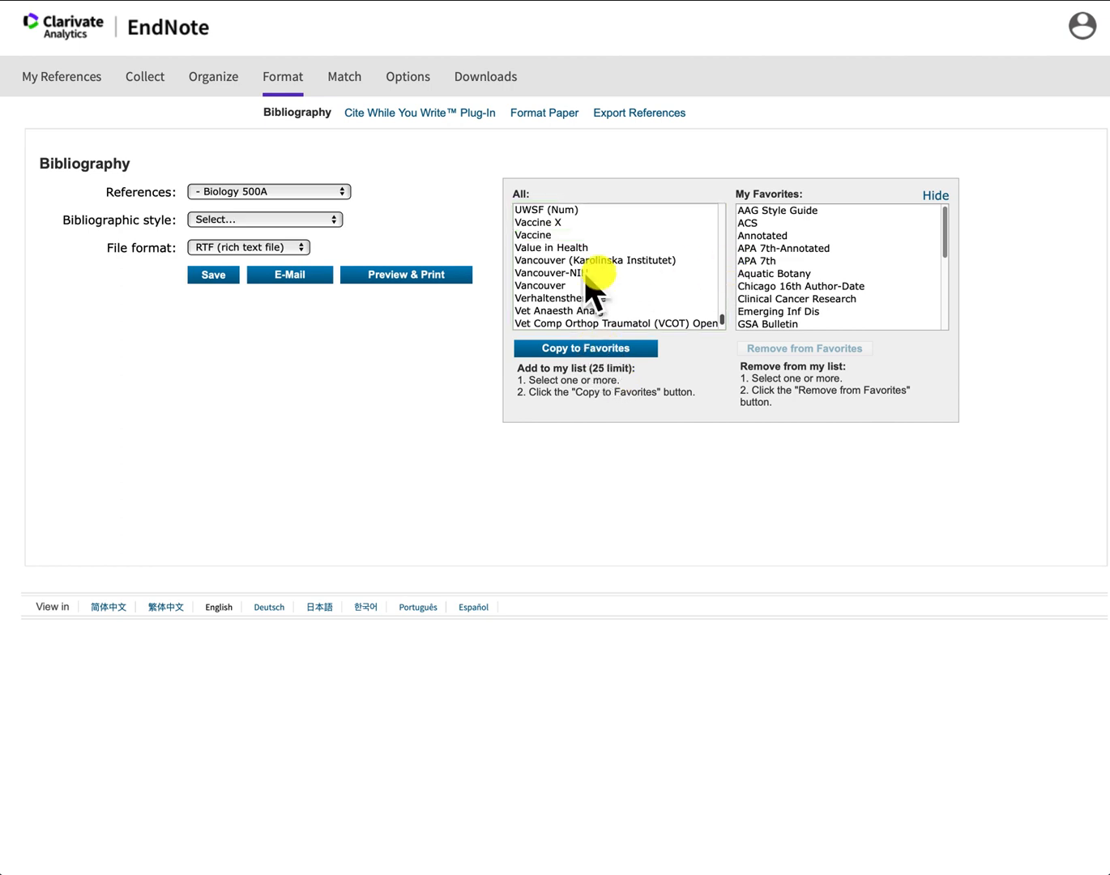
{"action": "left_click_drag", "start_coordinate": [944, 237], "coordinate": [942, 328]}
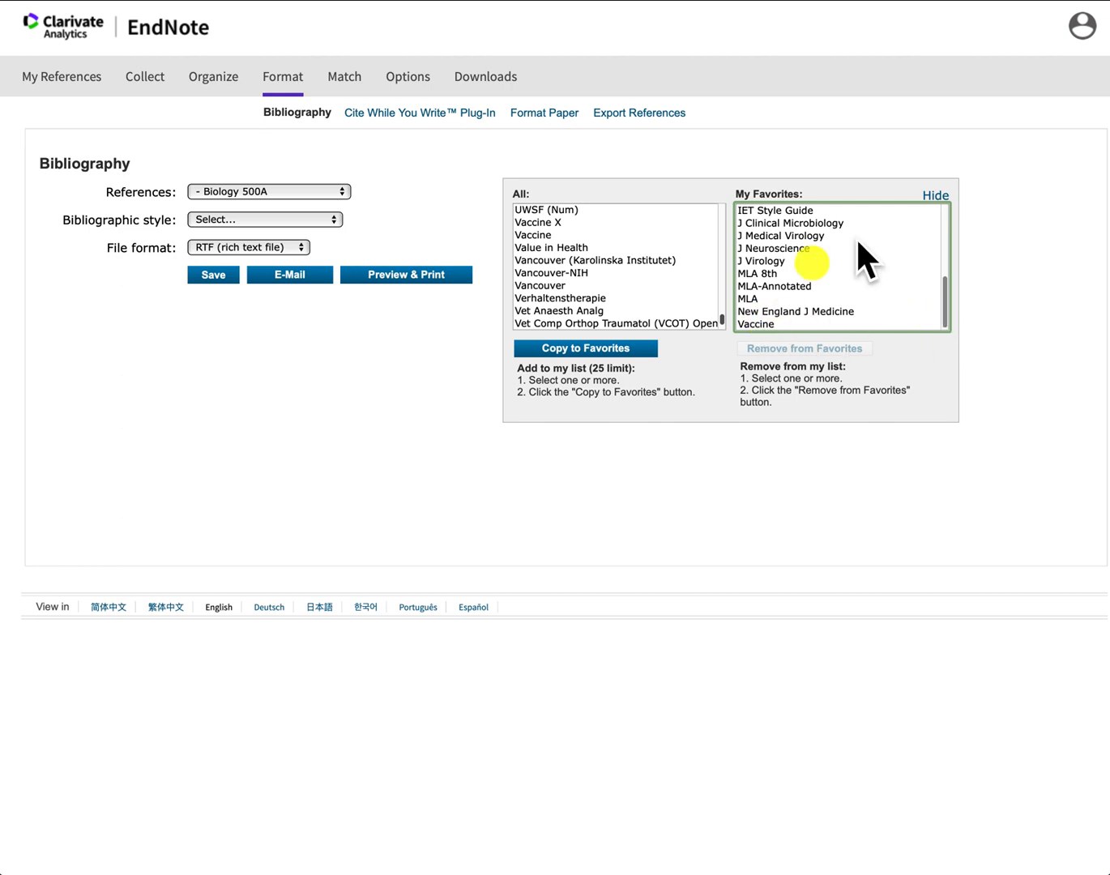
{"action": "left_click", "coordinate": [935, 196]}
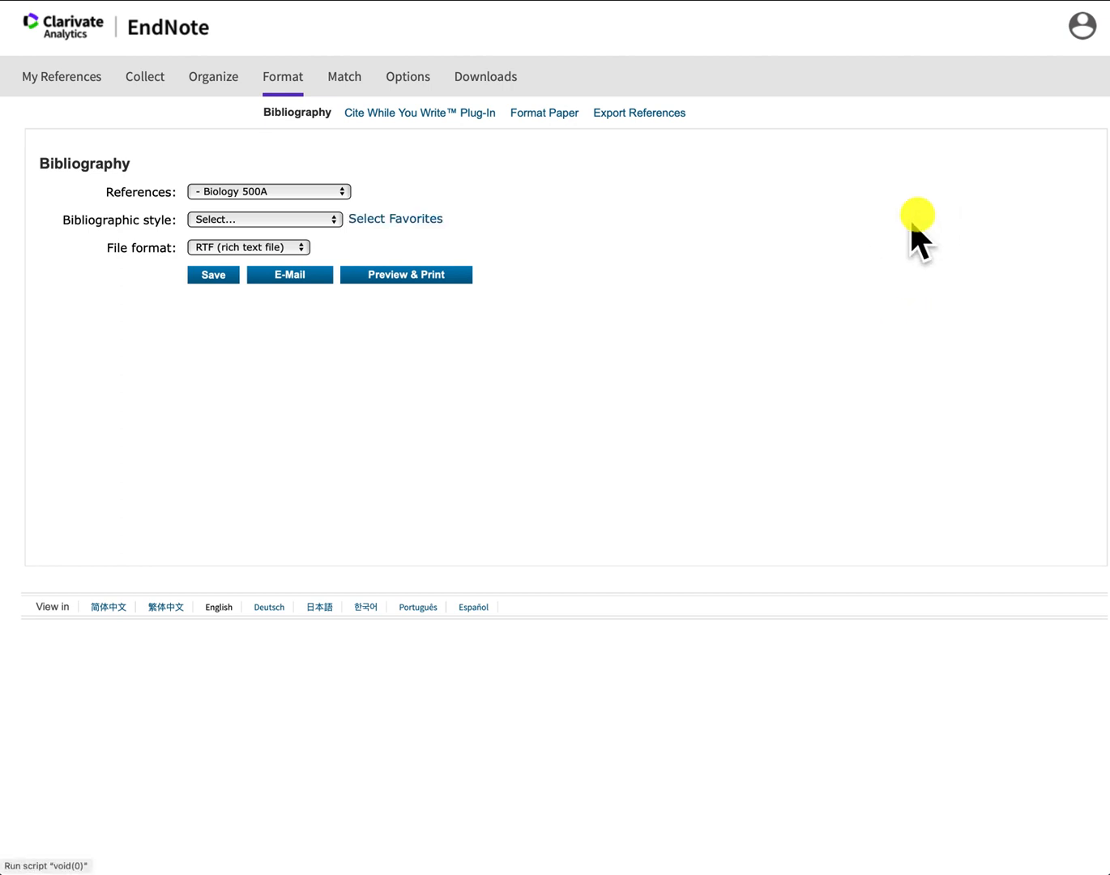
{"action": "left_click", "coordinate": [313, 216]}
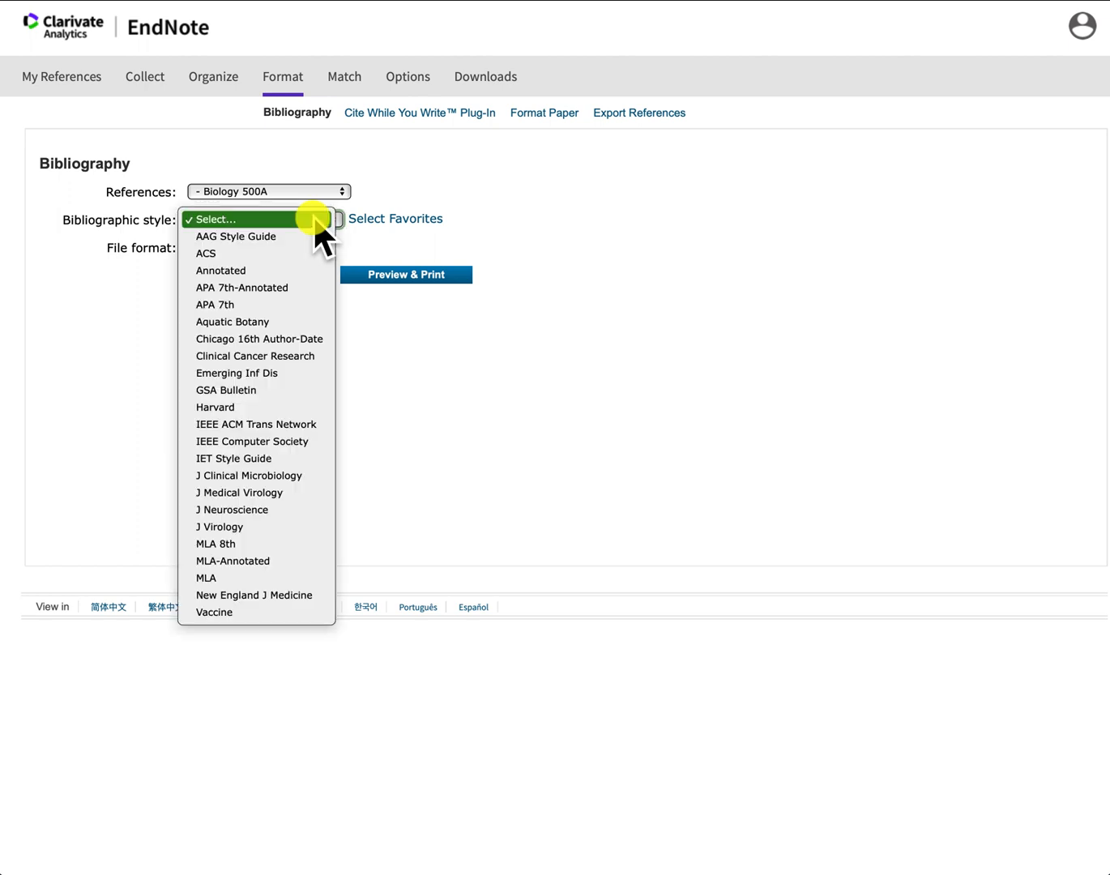
{"action": "left_click", "coordinate": [263, 611]}
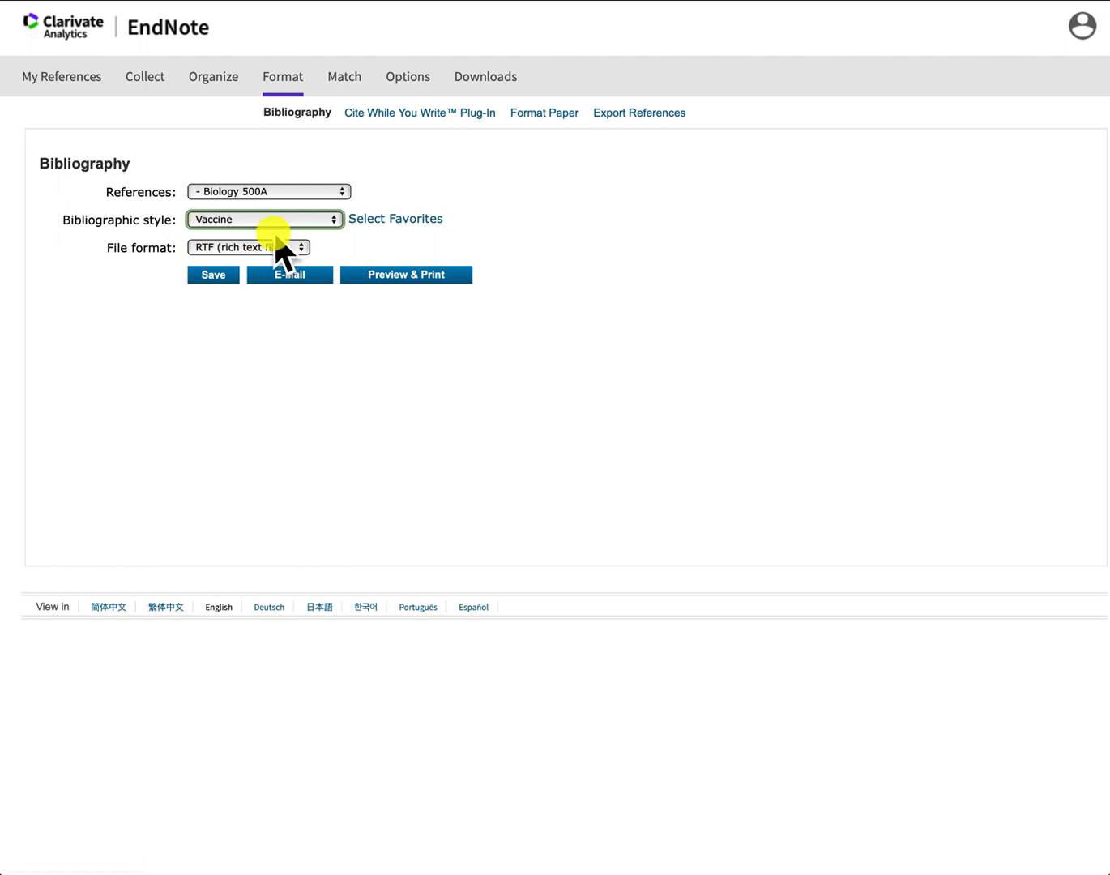
Preview the Vaccine-style bibliography, select all of its citations, and close the preview window
{"action": "left_click", "coordinate": [404, 277]}
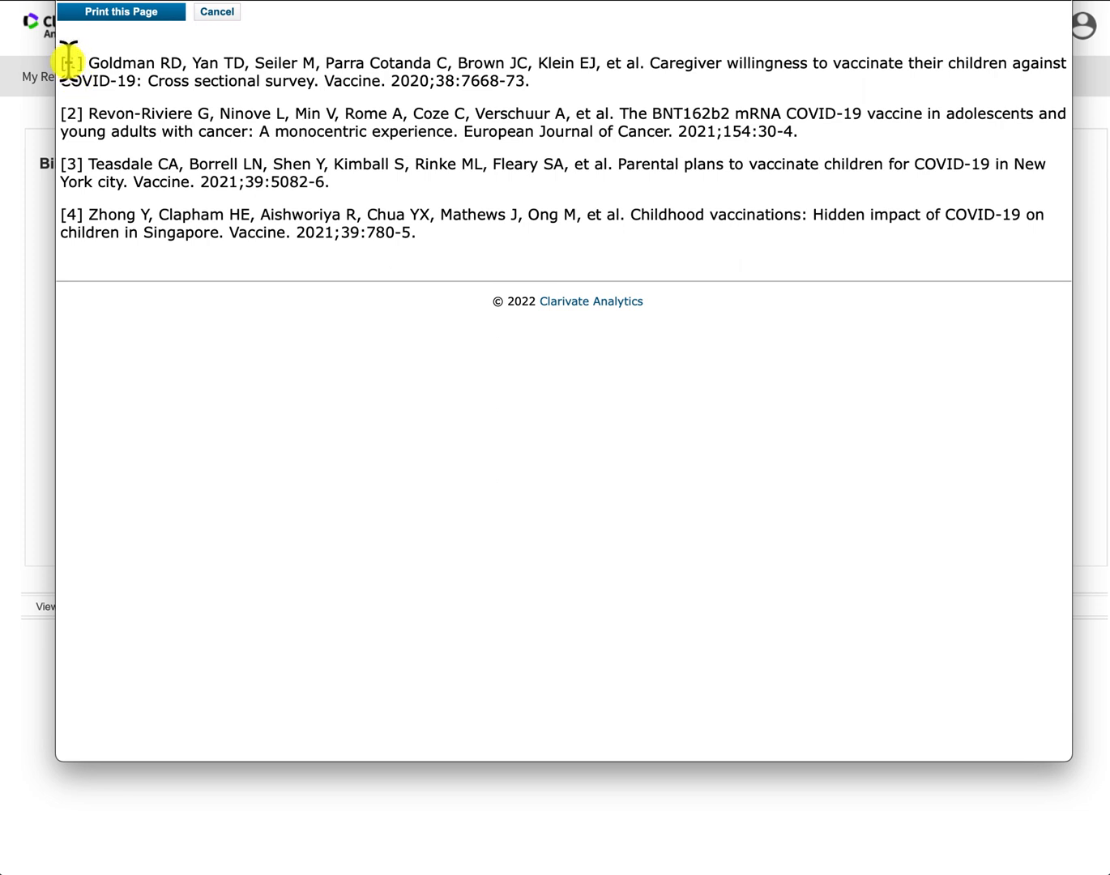
{"action": "left_click_drag", "start_coordinate": [441, 240], "coordinate": [65, 58]}
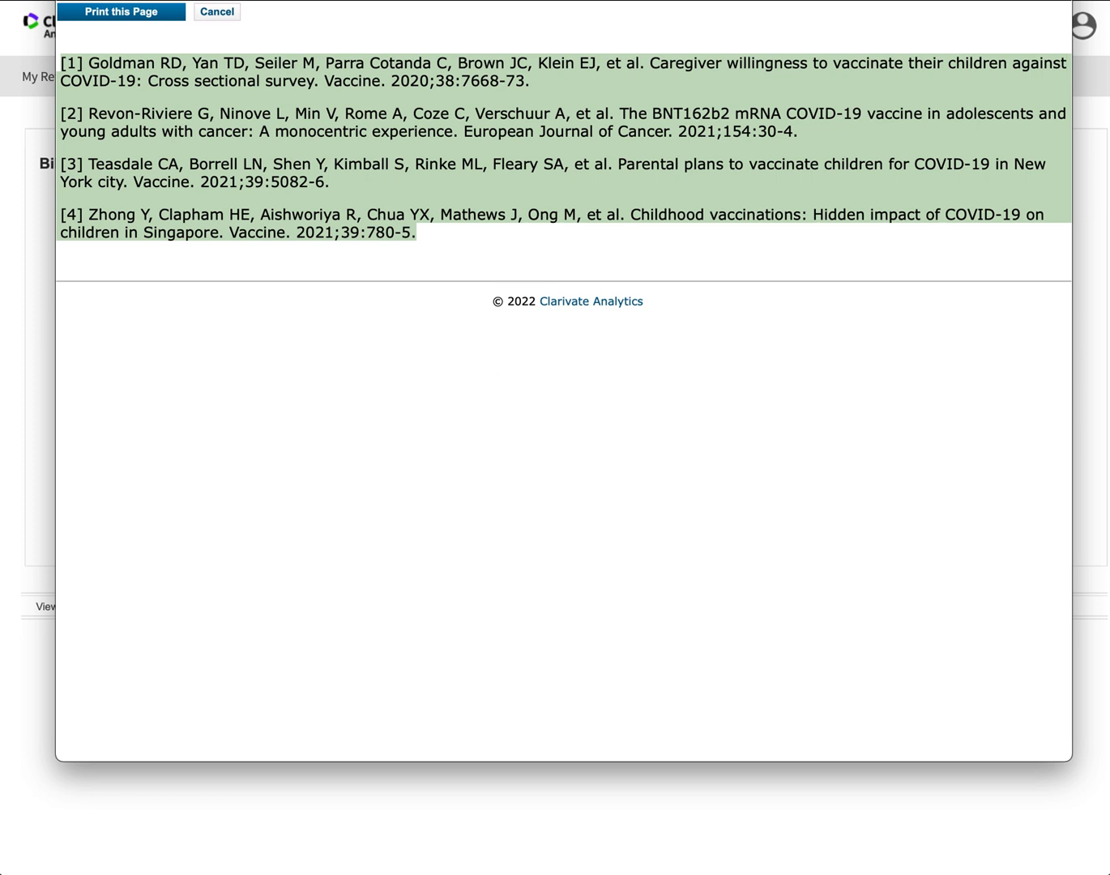
{"action": "key", "text": "super+w"}
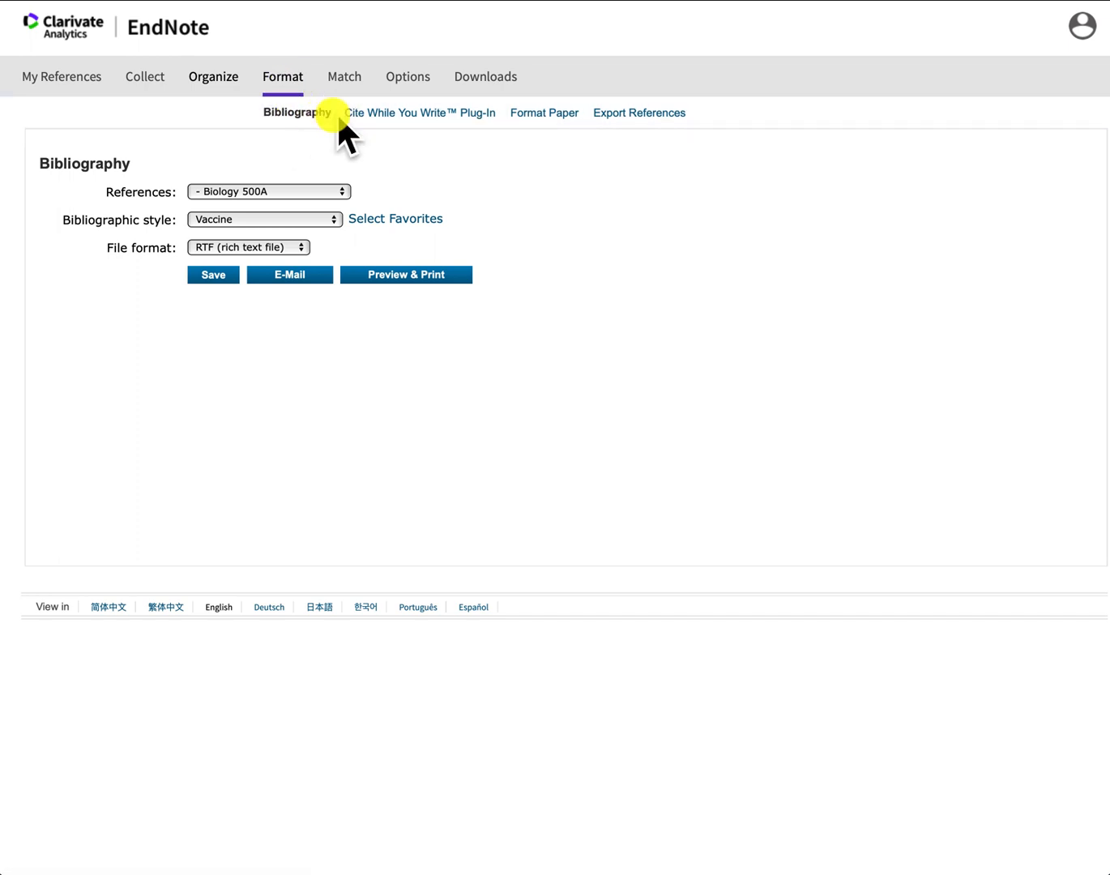
Review the Cite While You Write Plug-In and Format Paper pages, and examine the reference groups and export styles available for exporting
{"action": "left_click", "coordinate": [402, 114]}
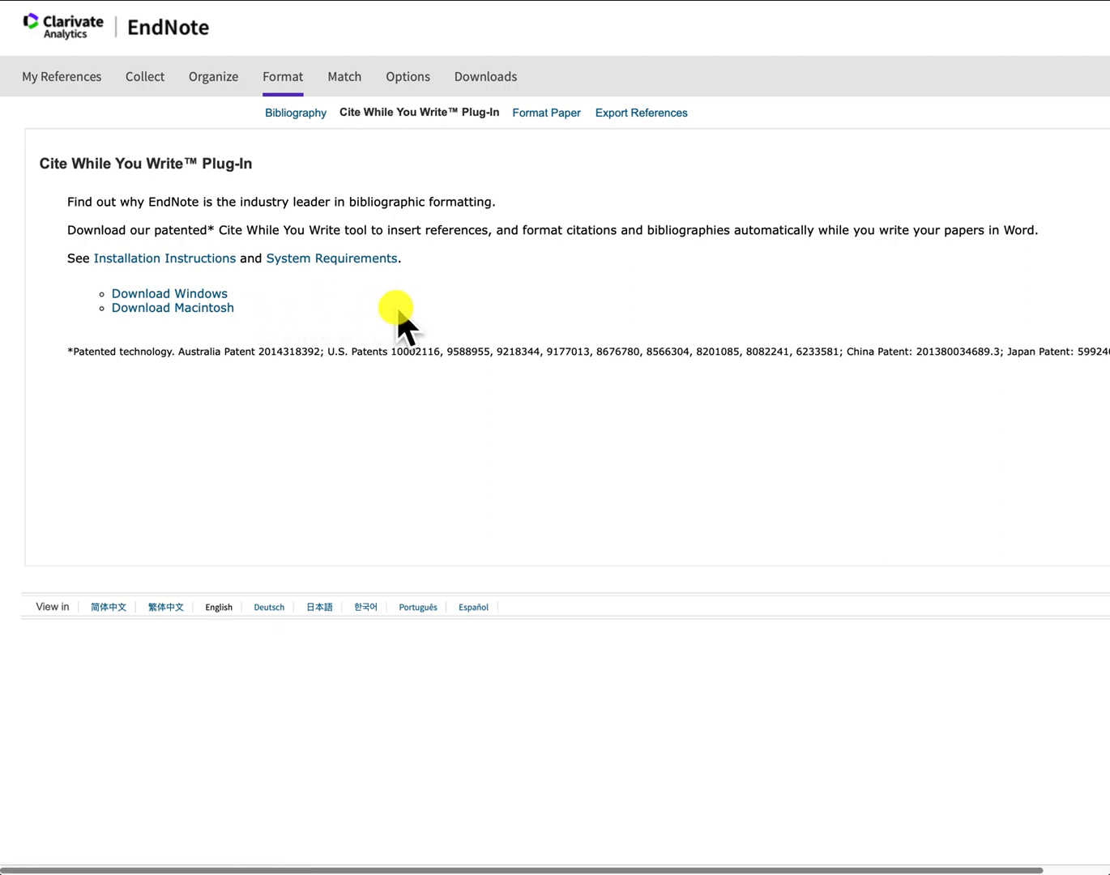
{"action": "left_click", "coordinate": [527, 126]}
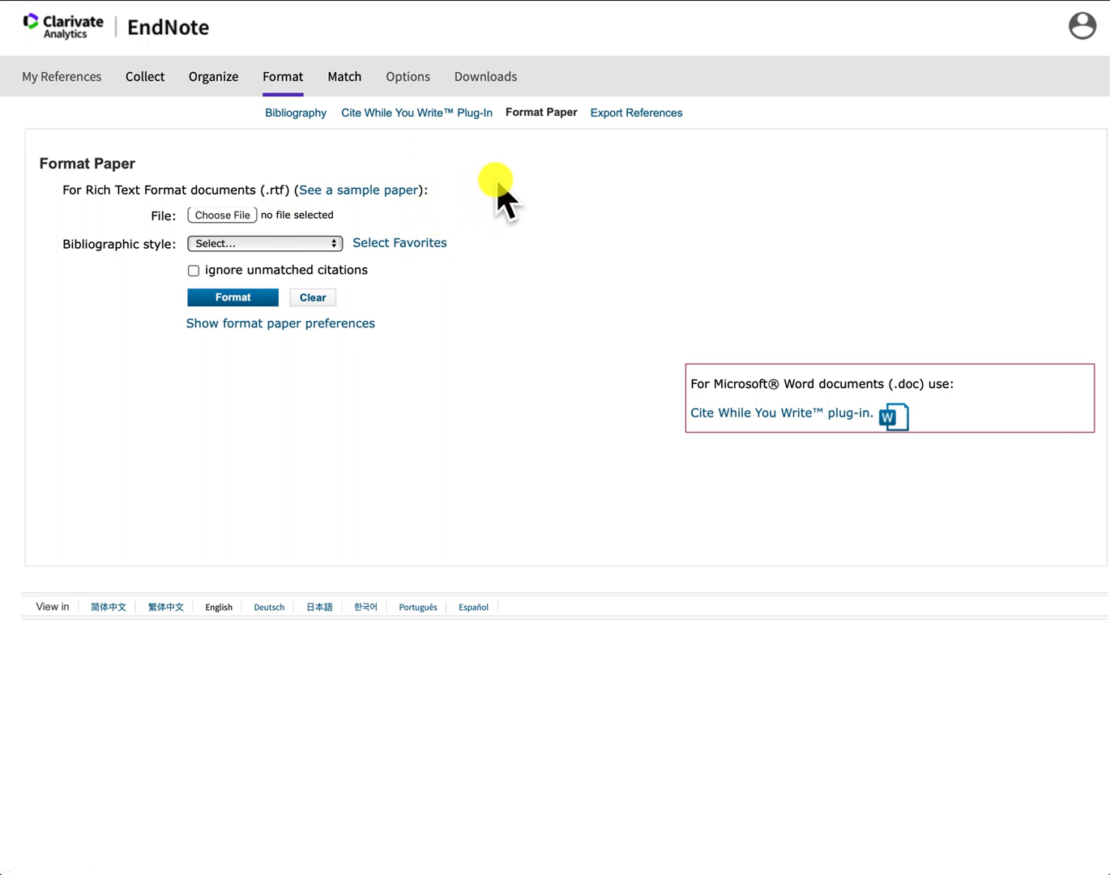
{"action": "left_click", "coordinate": [637, 113]}
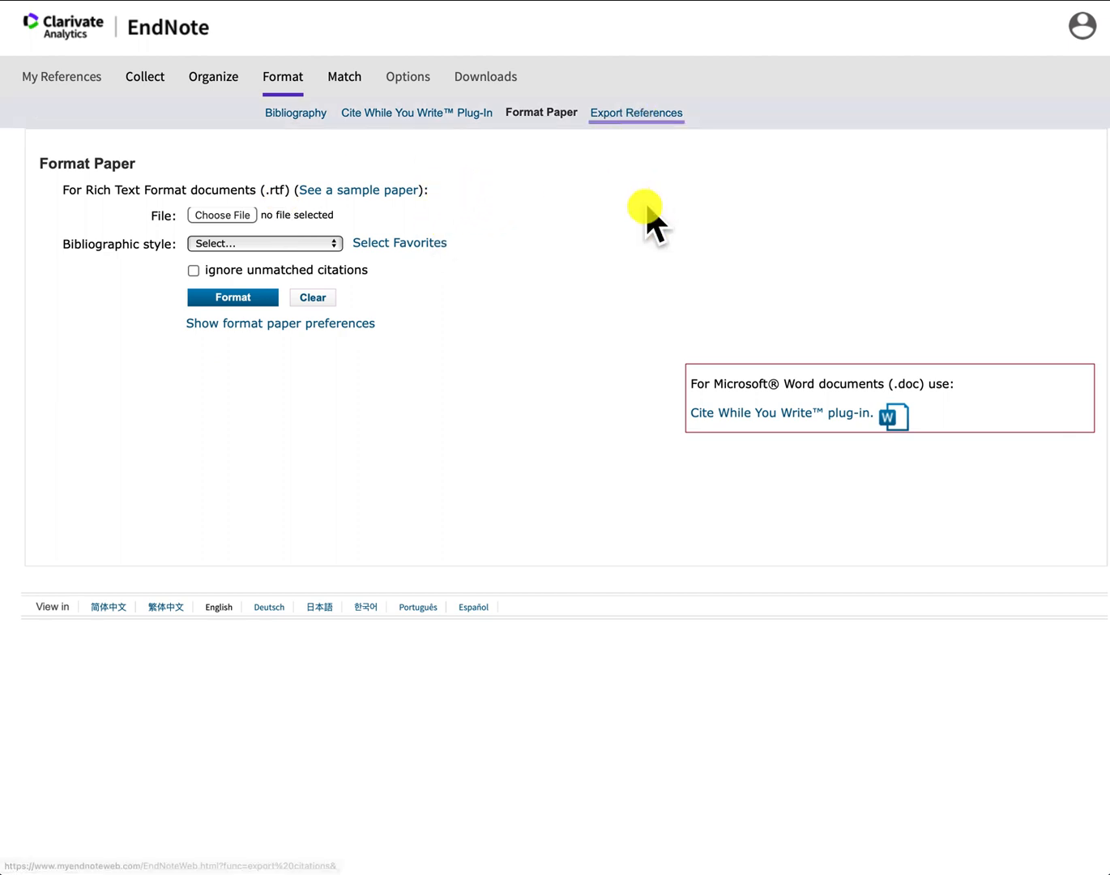
{"action": "left_click", "coordinate": [290, 191]}
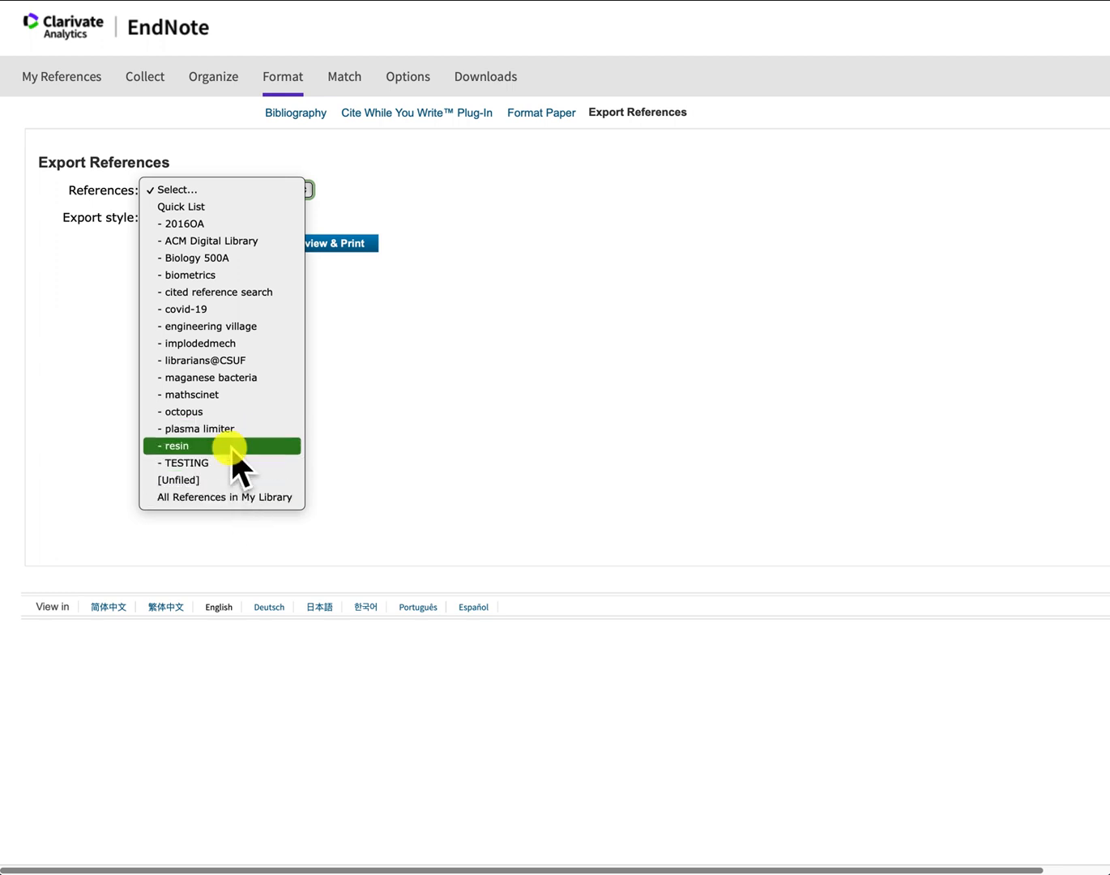
{"action": "left_click", "coordinate": [563, 285]}
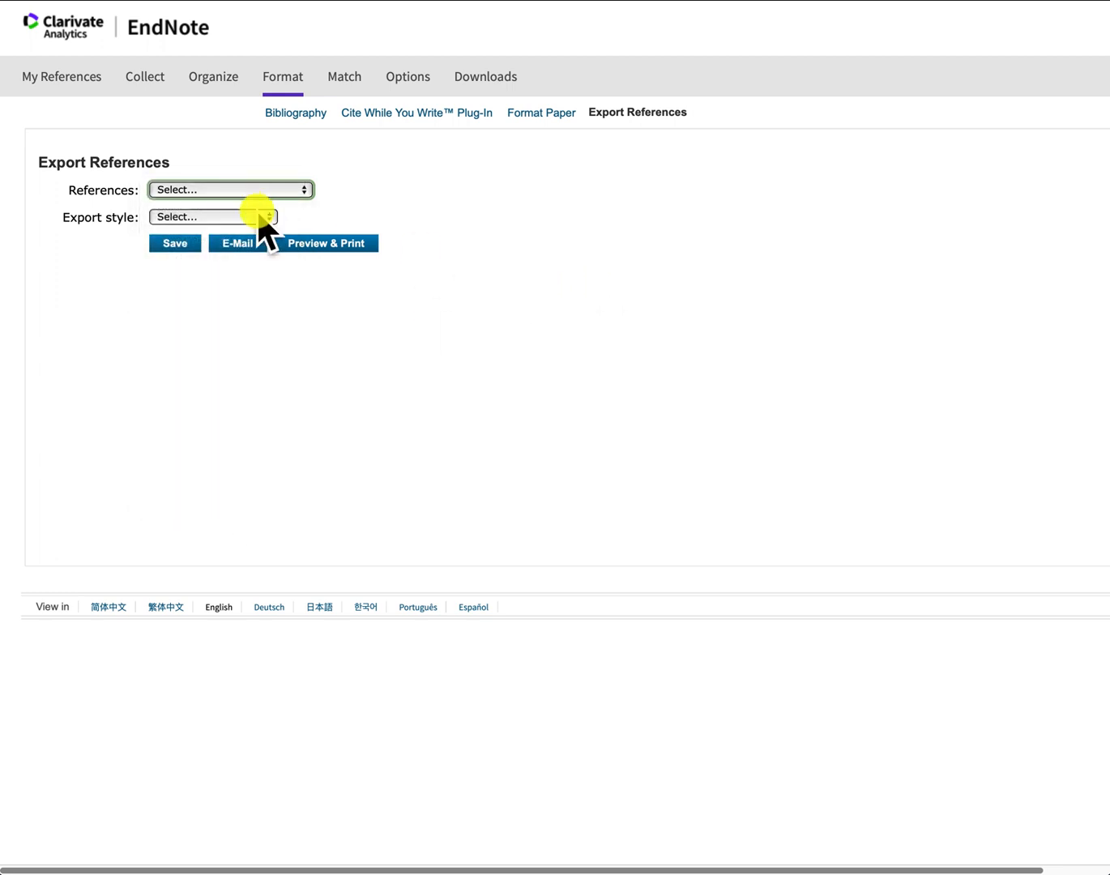
{"action": "left_click", "coordinate": [262, 220]}
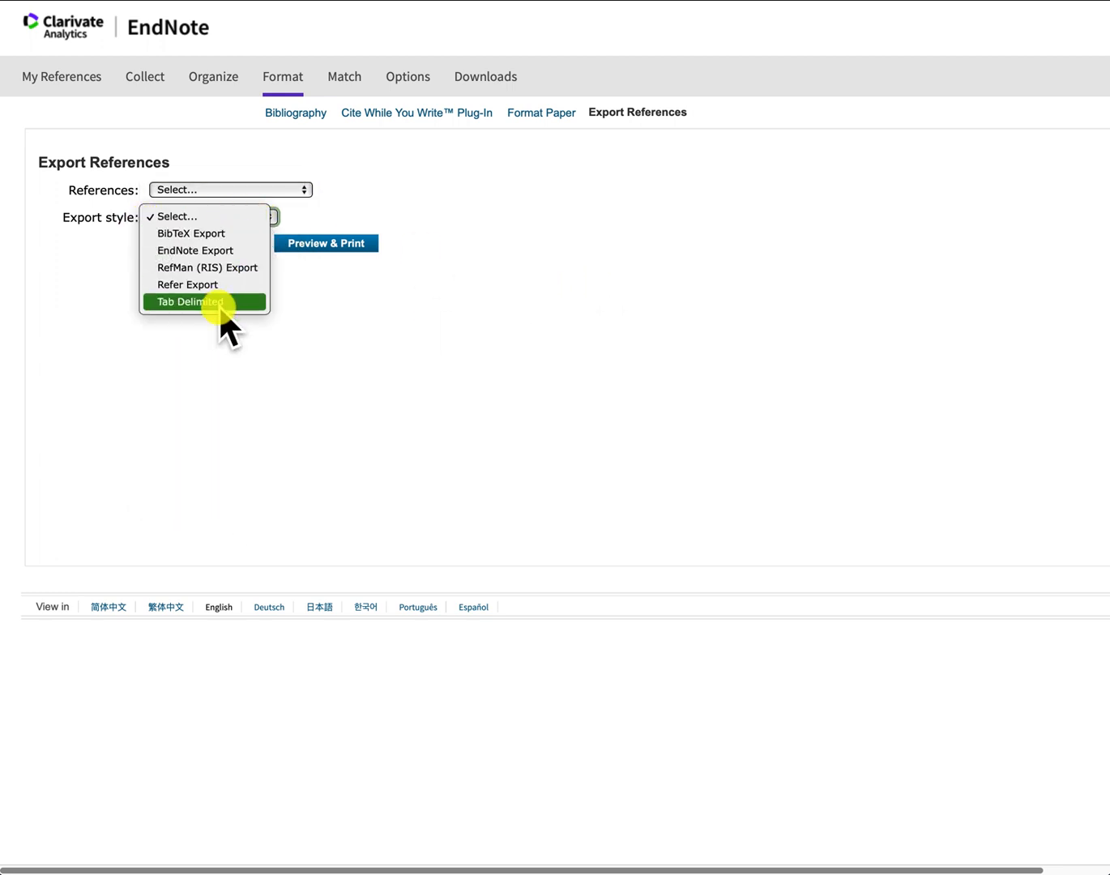
{"action": "left_click", "coordinate": [512, 231]}
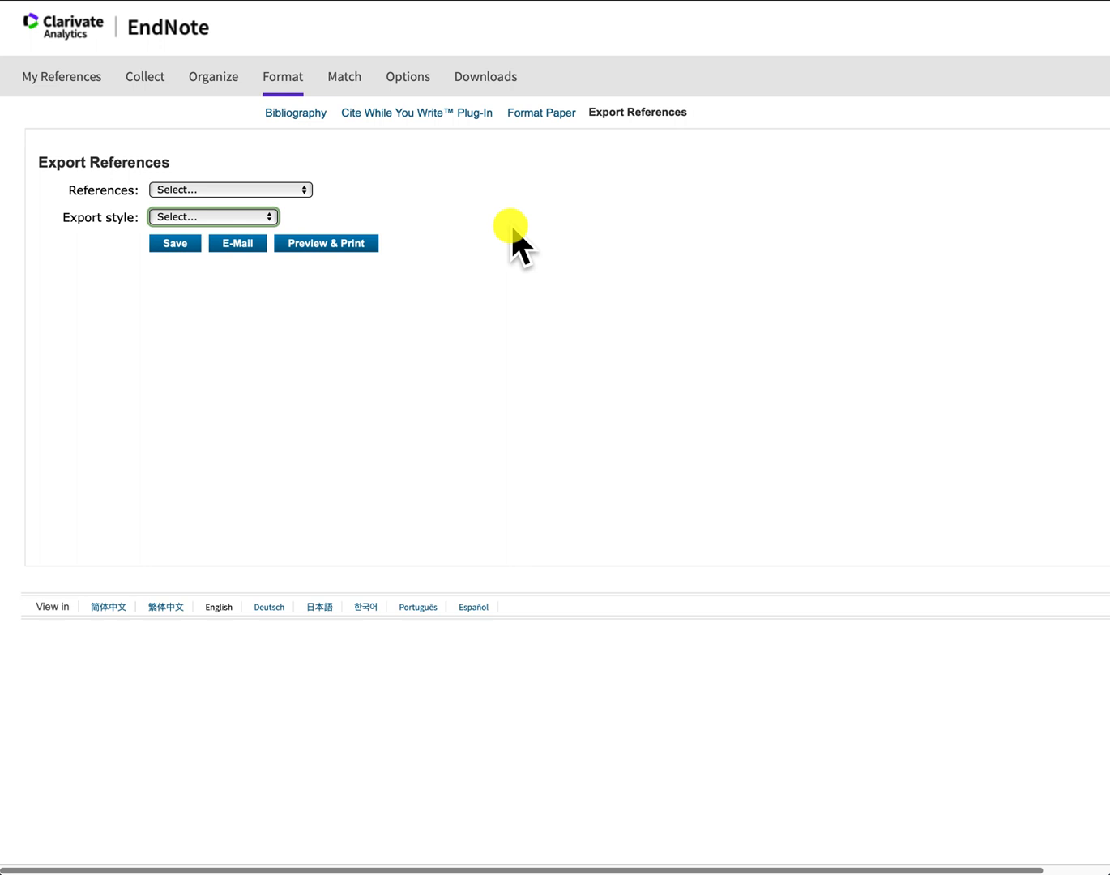
View the form for matching a manuscript to journals, and the page of downloadable EndNote tools
{"action": "left_click", "coordinate": [345, 79]}
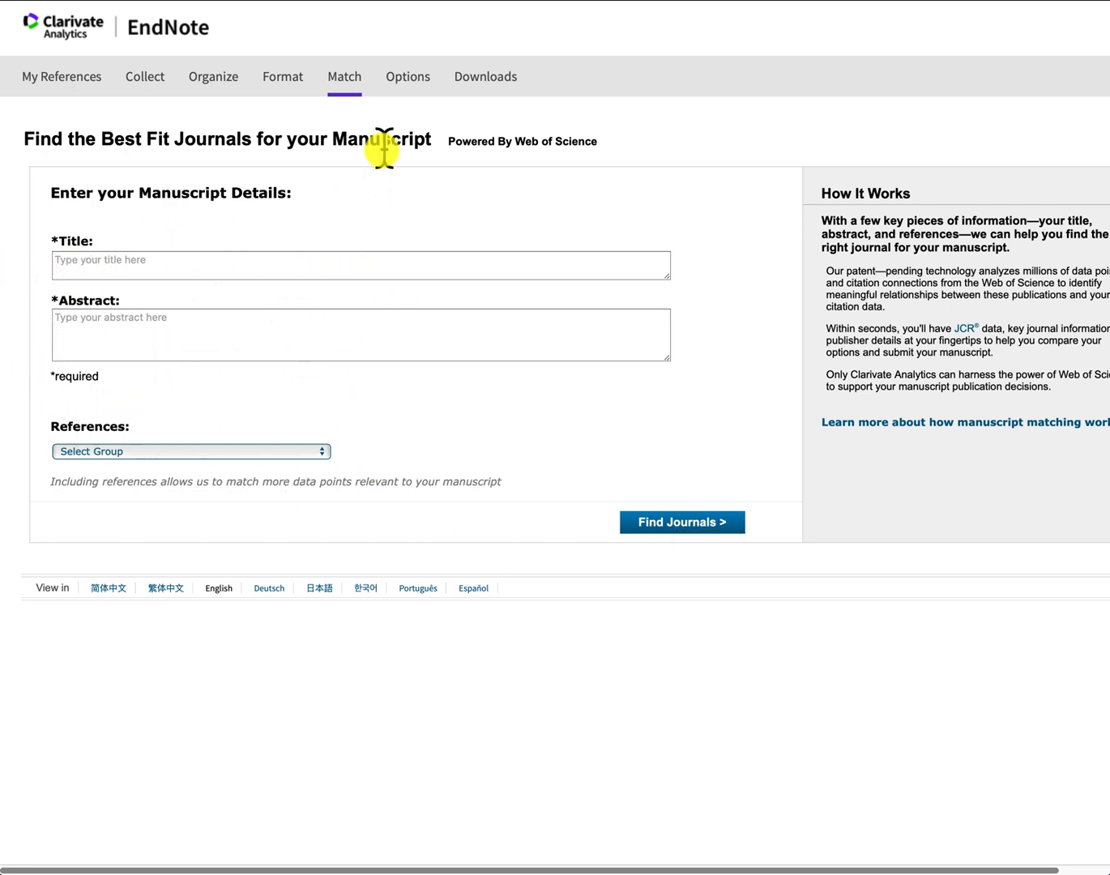
{"action": "mouse_move", "coordinate": [405, 81]}
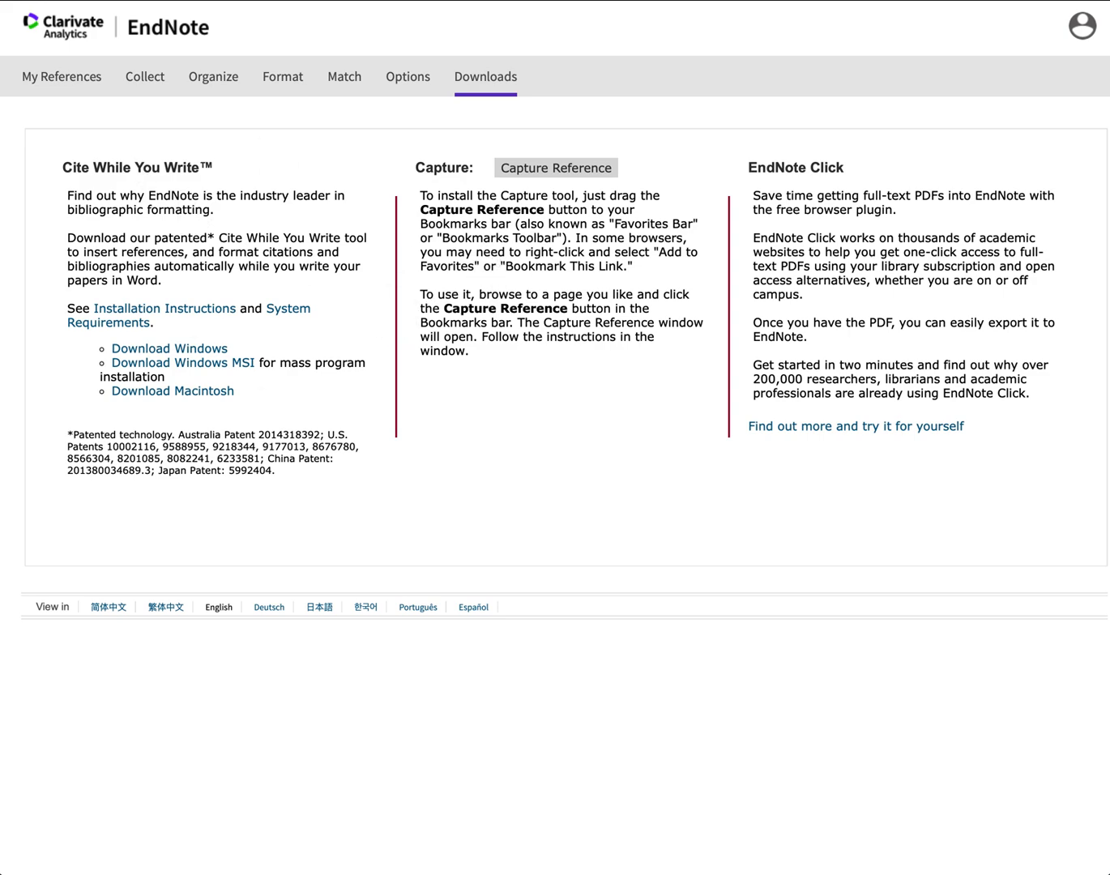
Switch to the blank Word document and review the EndNote Cite While You Write general and application preferences, accepting them as they are
{"action": "left_click_drag", "start_coordinate": [1109, 114], "coordinate": [767, 28]}
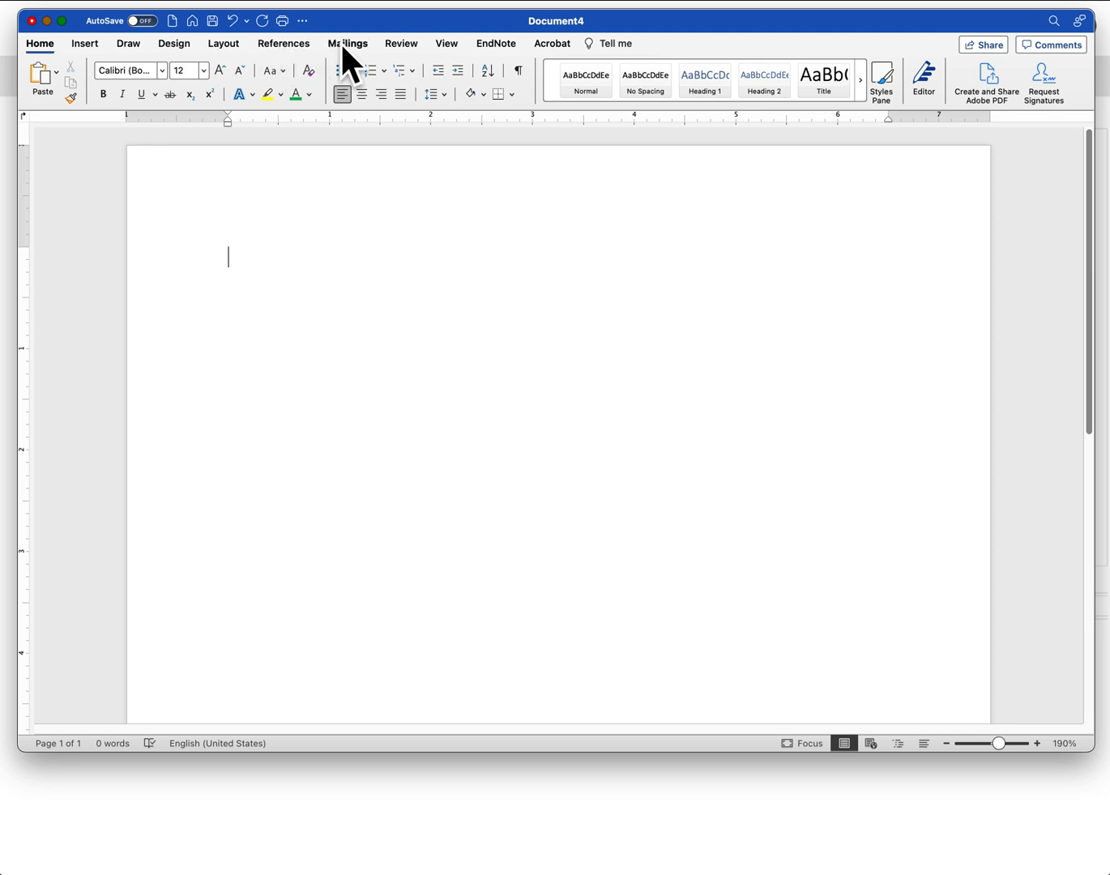
{"action": "left_click", "coordinate": [500, 43]}
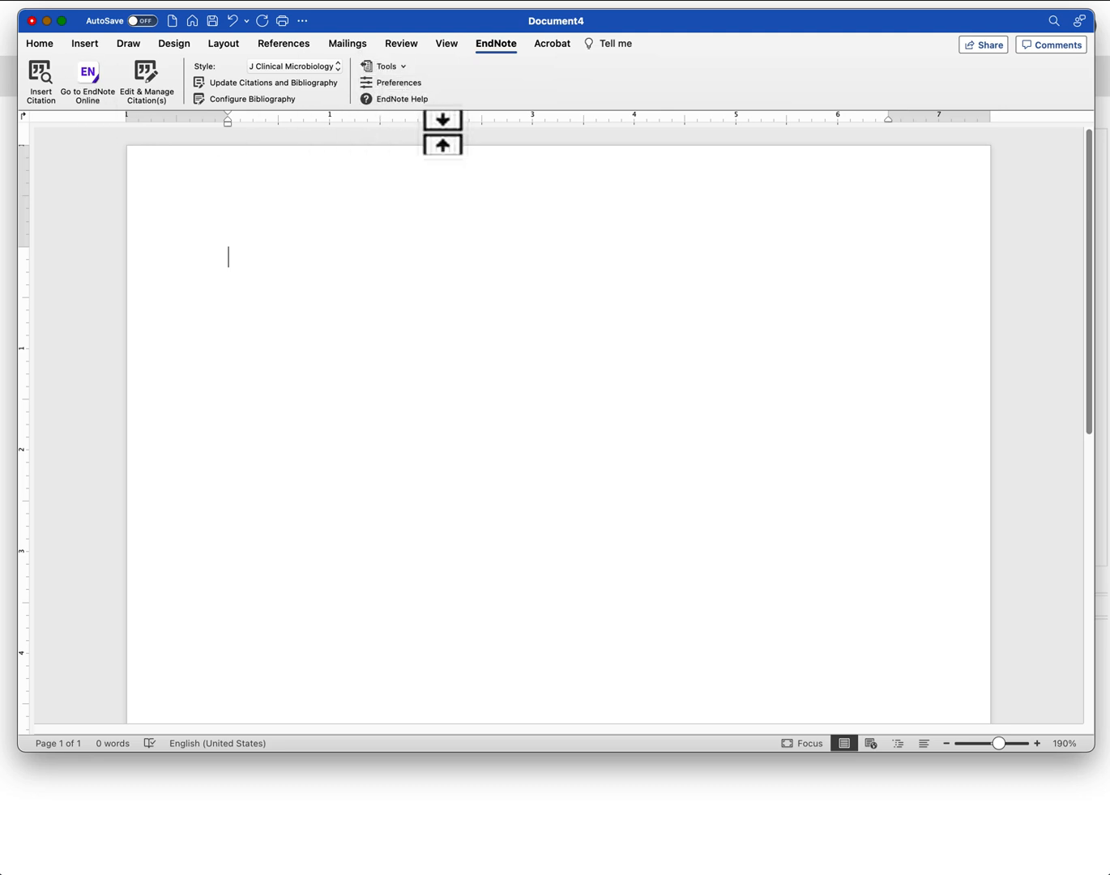
{"action": "left_click", "coordinate": [401, 84]}
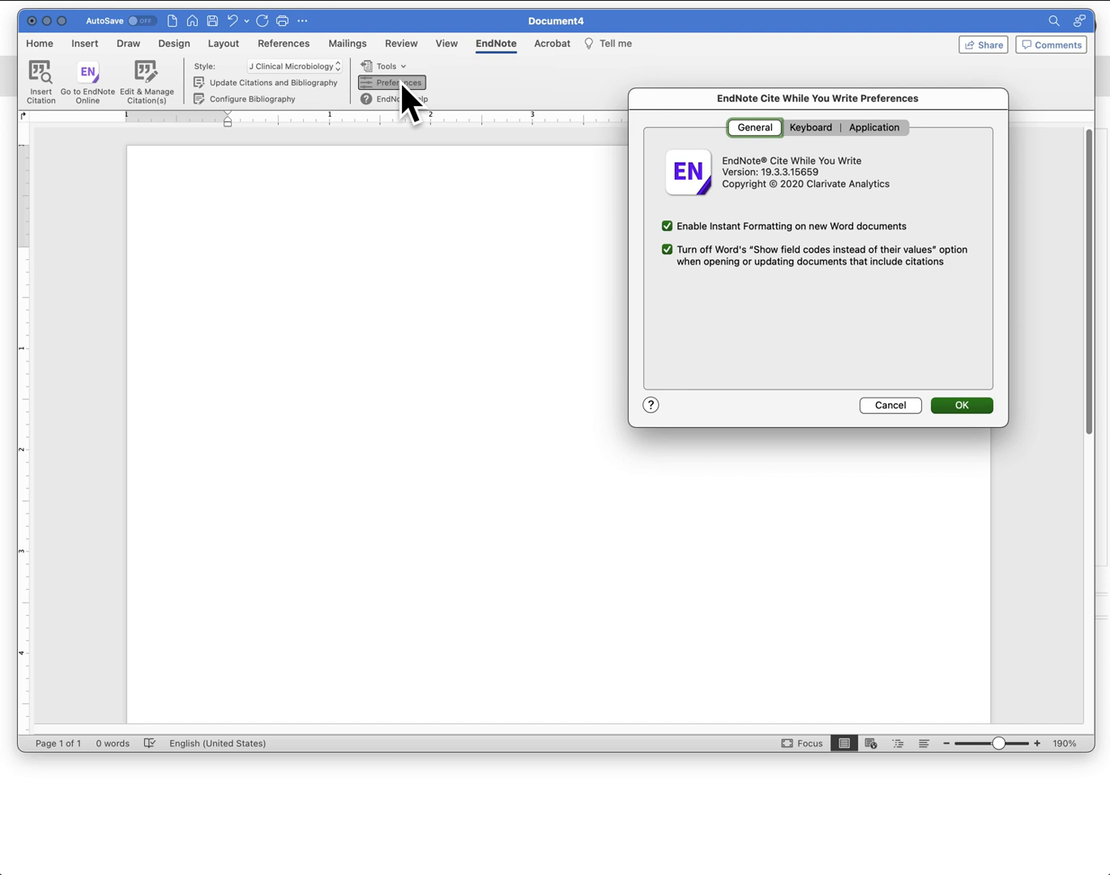
{"action": "left_click", "coordinate": [862, 129]}
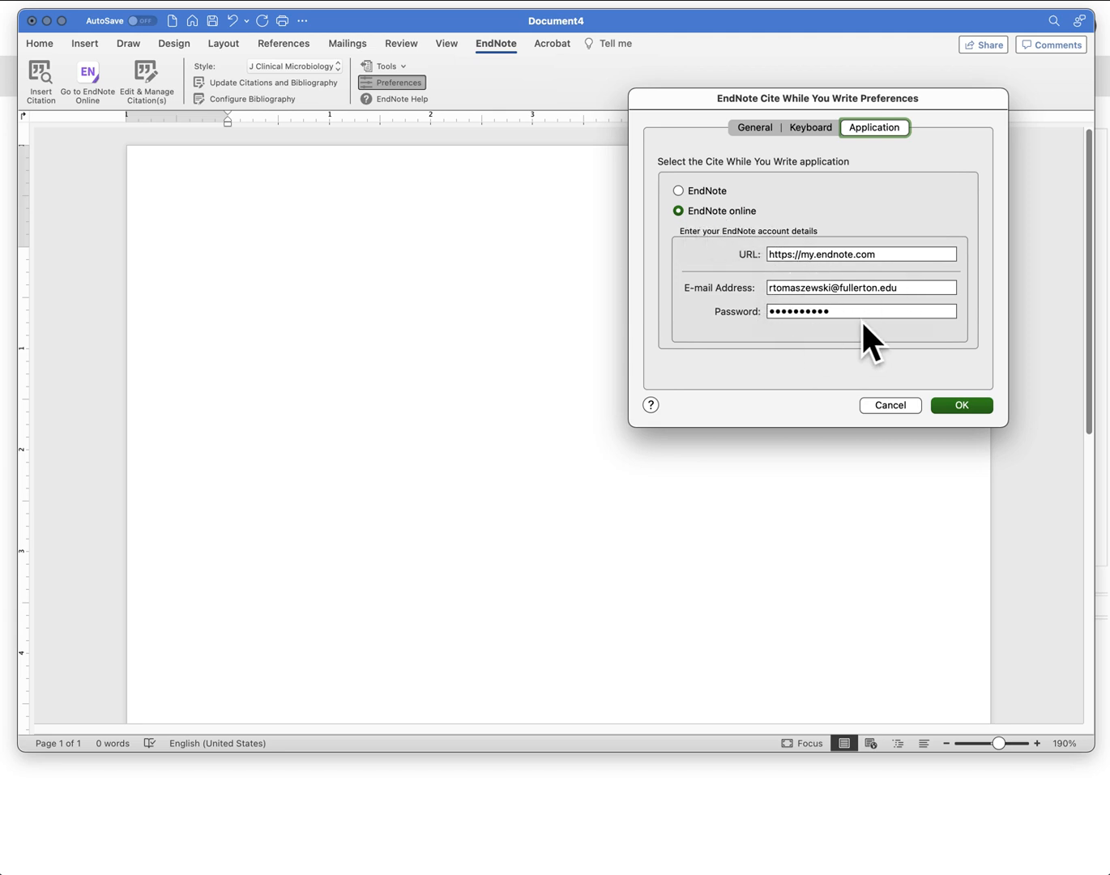
{"action": "left_click", "coordinate": [961, 404]}
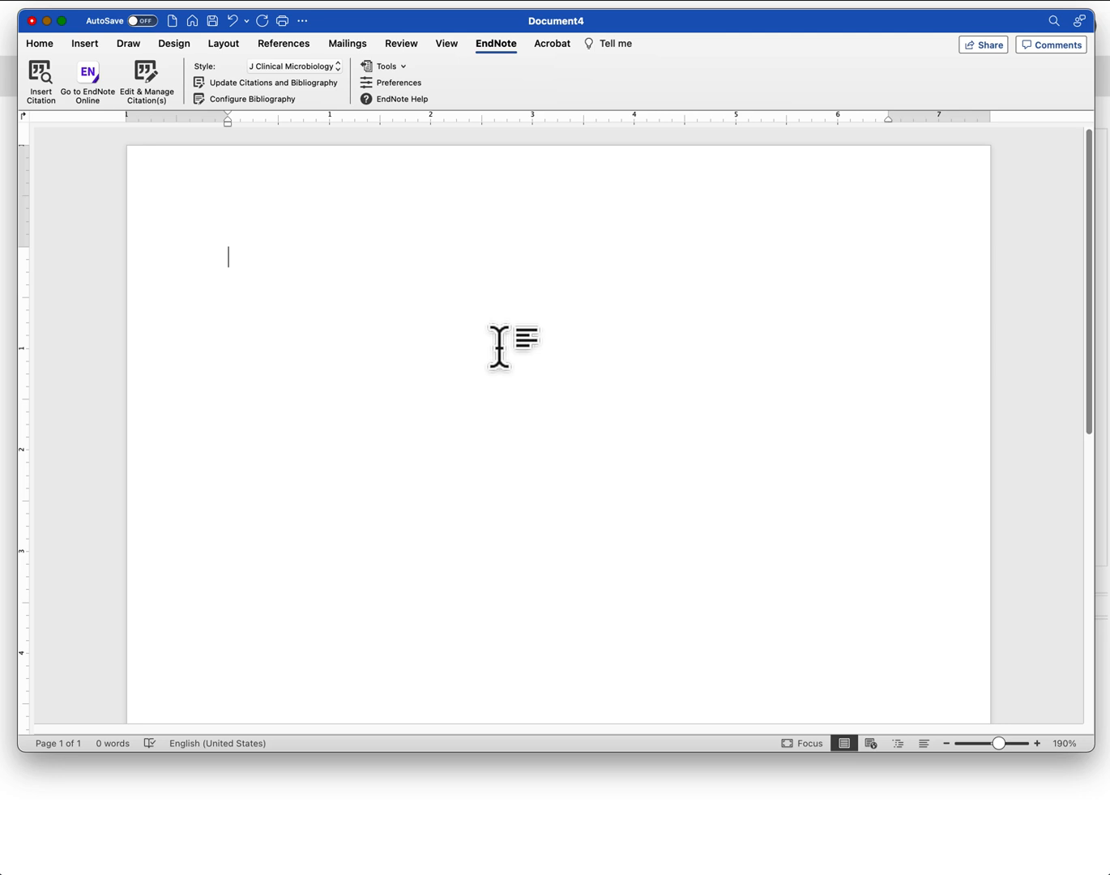
Write "Bgrohiirh and bgroihg ffw" and insert the 2015 "Food Fish Identification from DNA Extraction" citation after it, searching the library for "dna"
{"action": "type", "text": "bgrohi"}
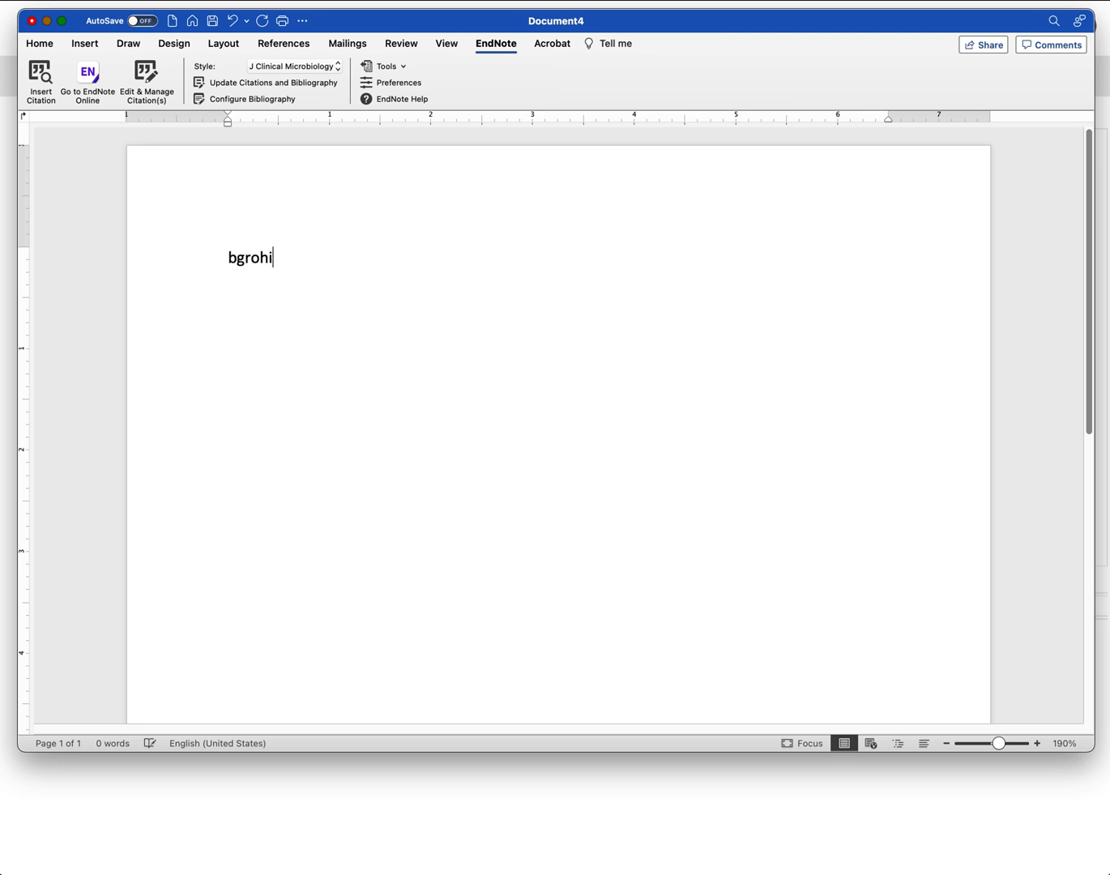
{"action": "type", "text": "irh and bgroihg ffw"}
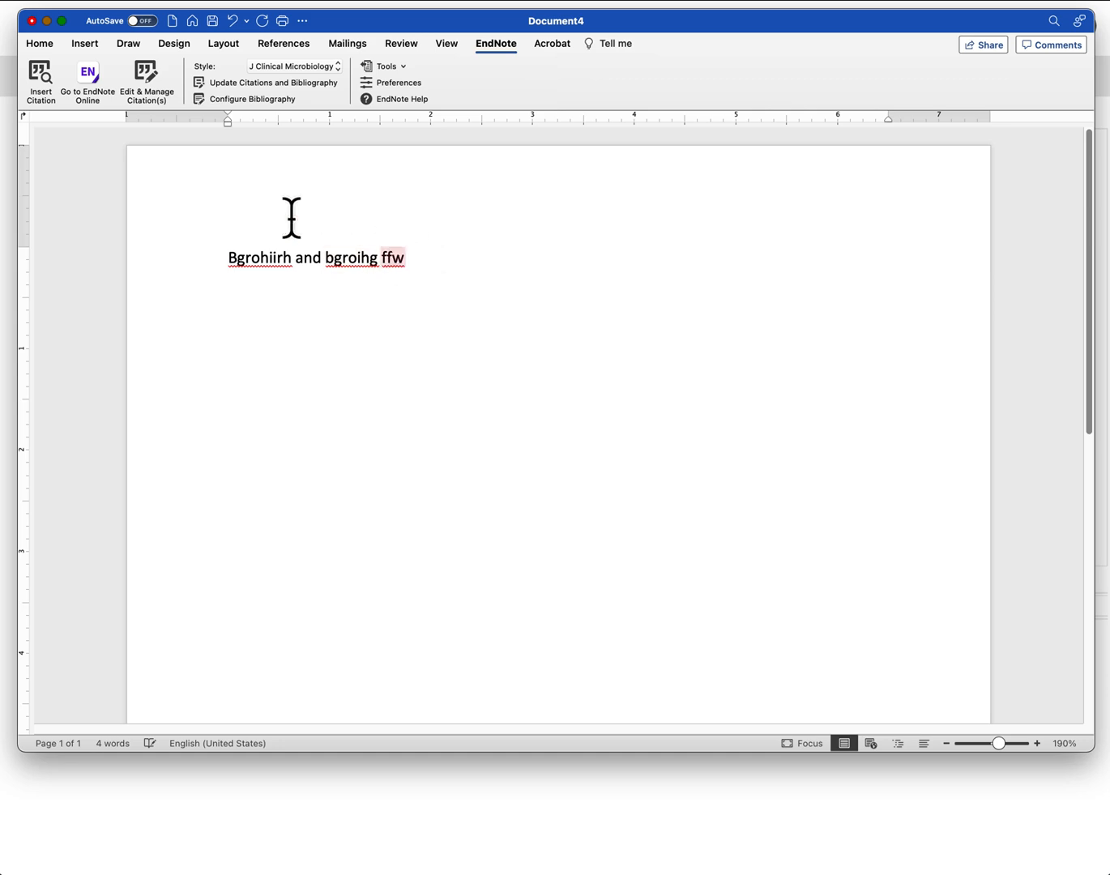
{"action": "left_click", "coordinate": [42, 86]}
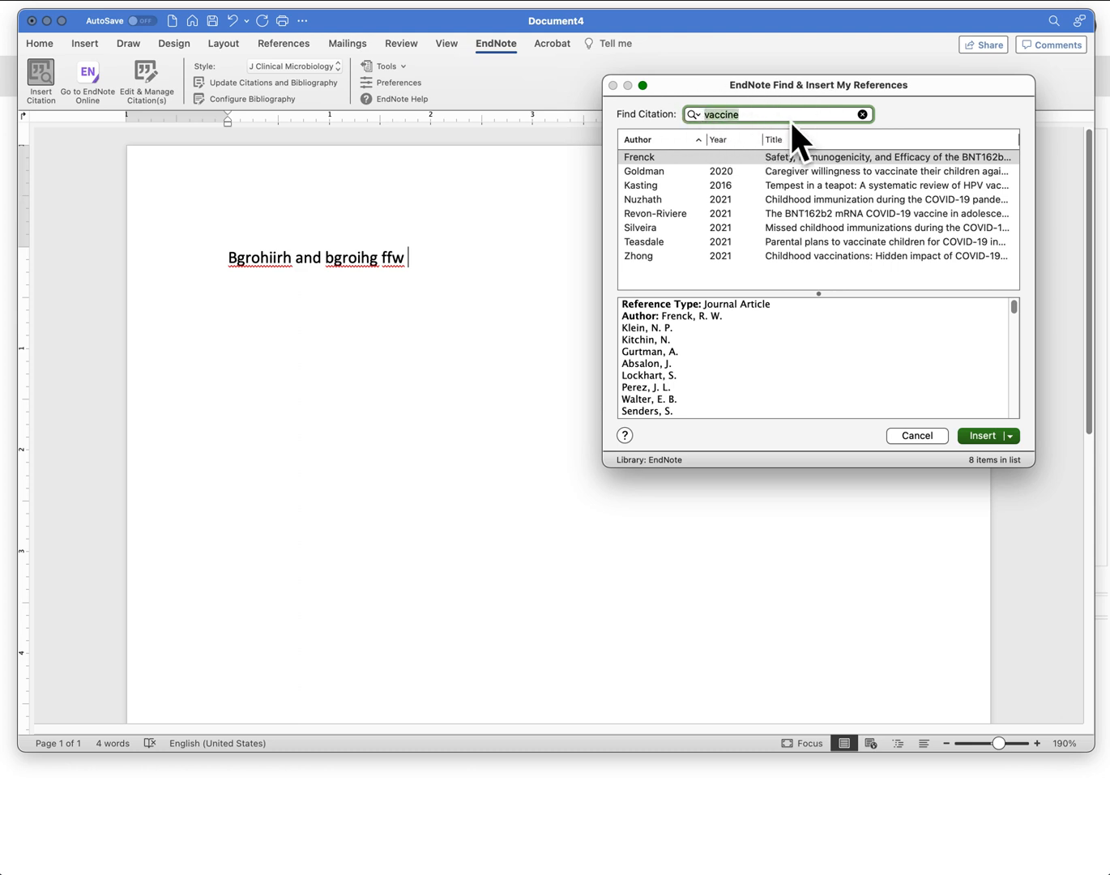
{"action": "type", "text": "dna"}
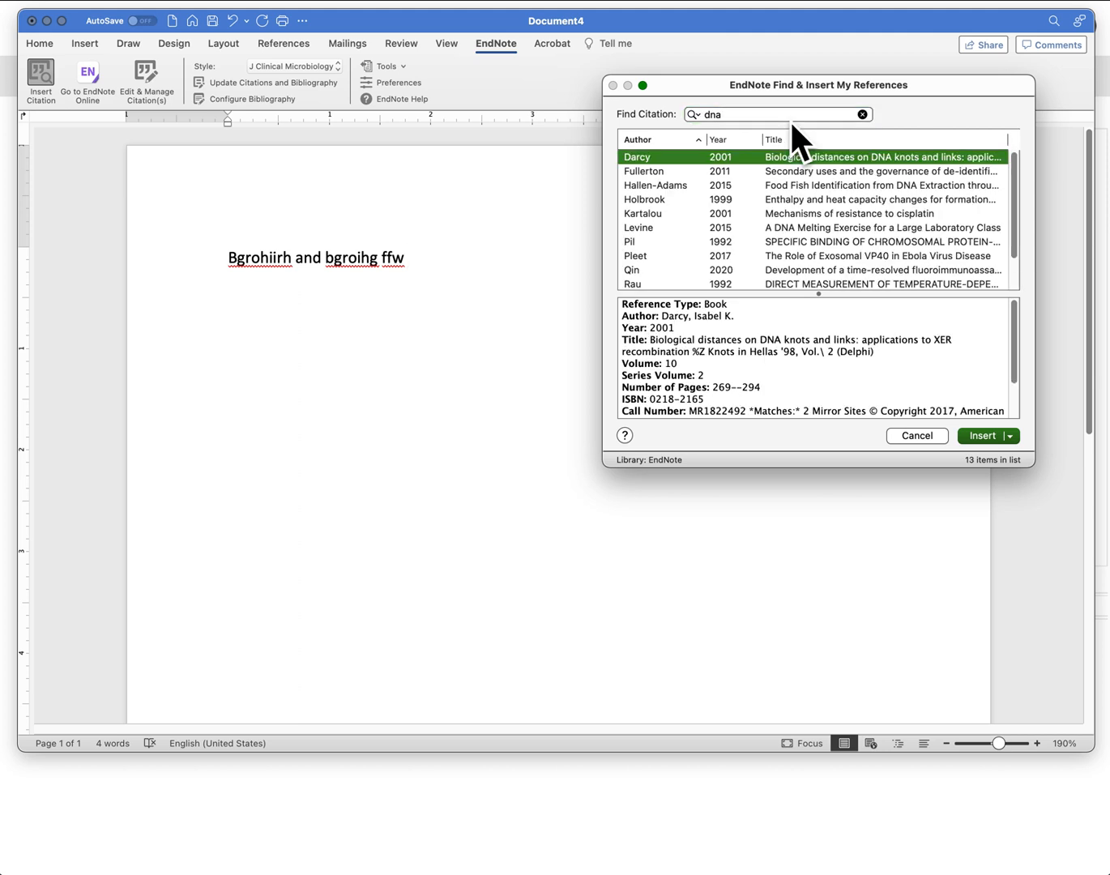
{"action": "left_click", "coordinate": [817, 184]}
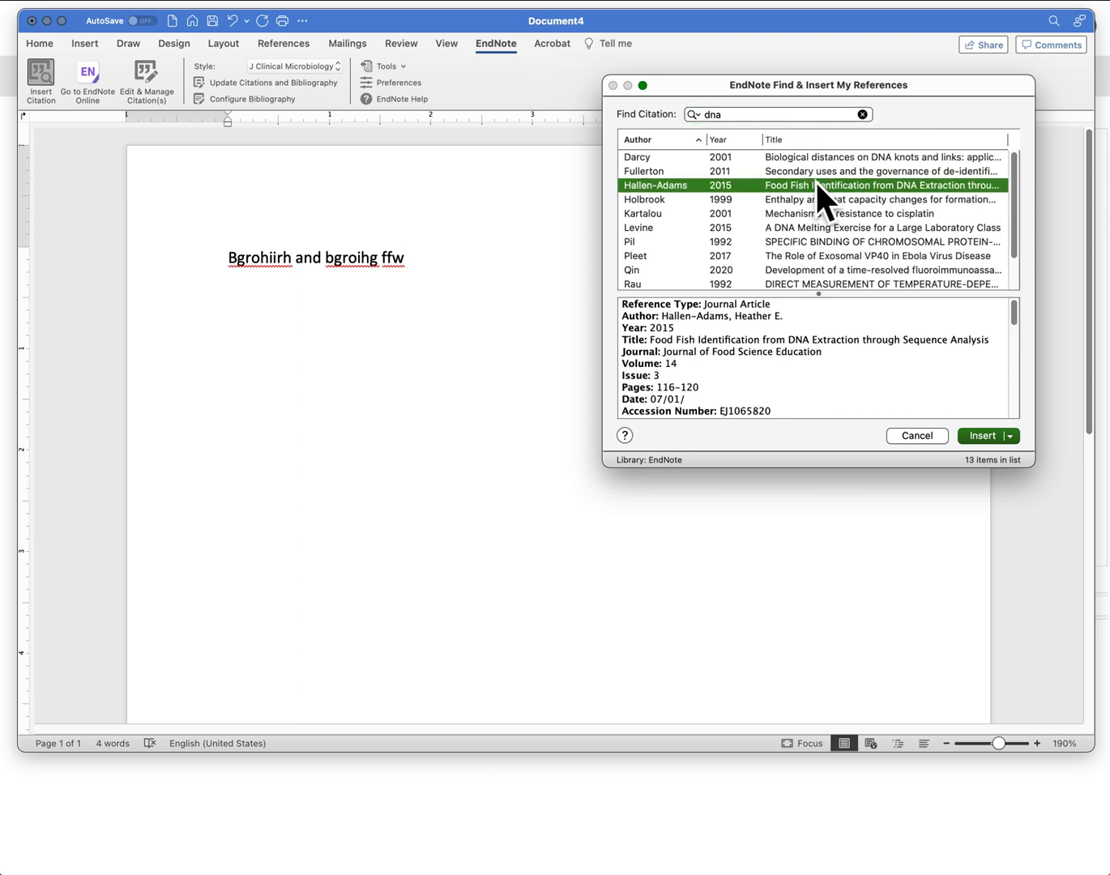
{"action": "left_click", "coordinate": [983, 436]}
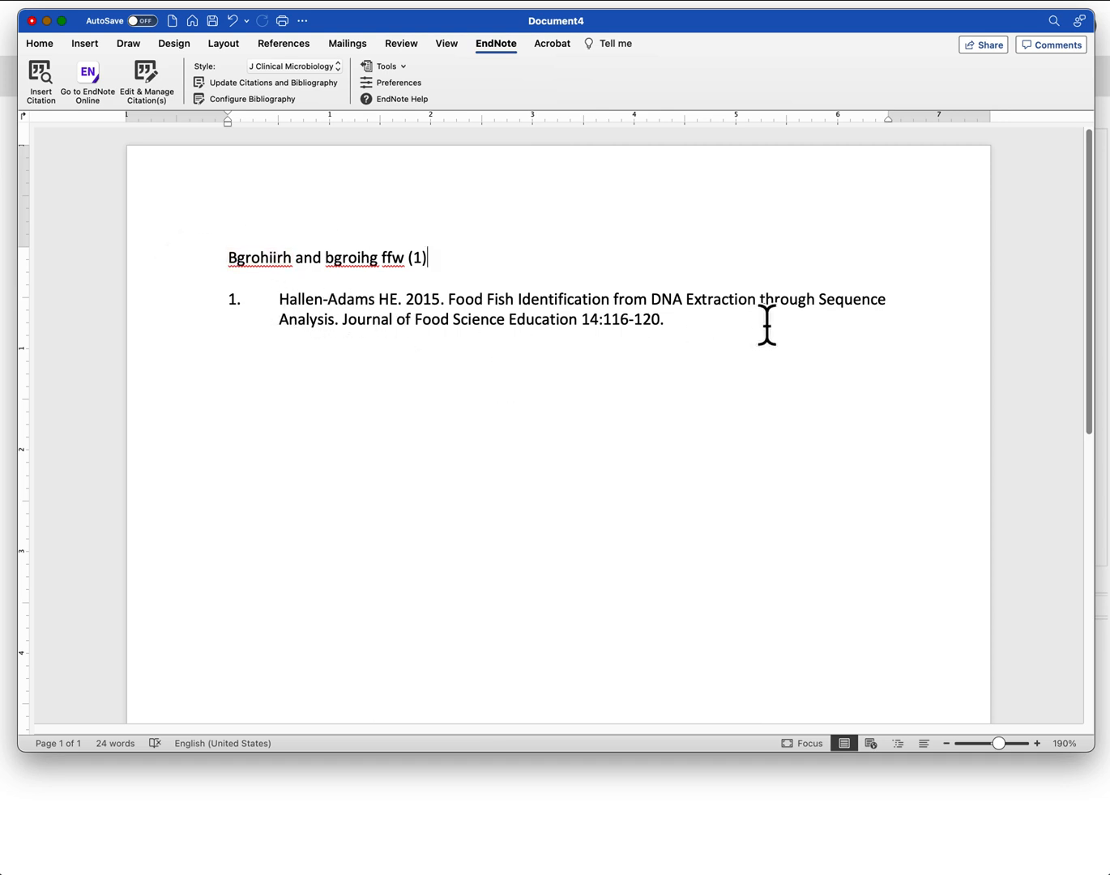
Continue the sentence with "and orghgrhi" and cite the first, third and last three references from a library search for "vaccine" together
{"action": "type", "text": "and orghgrhi"}
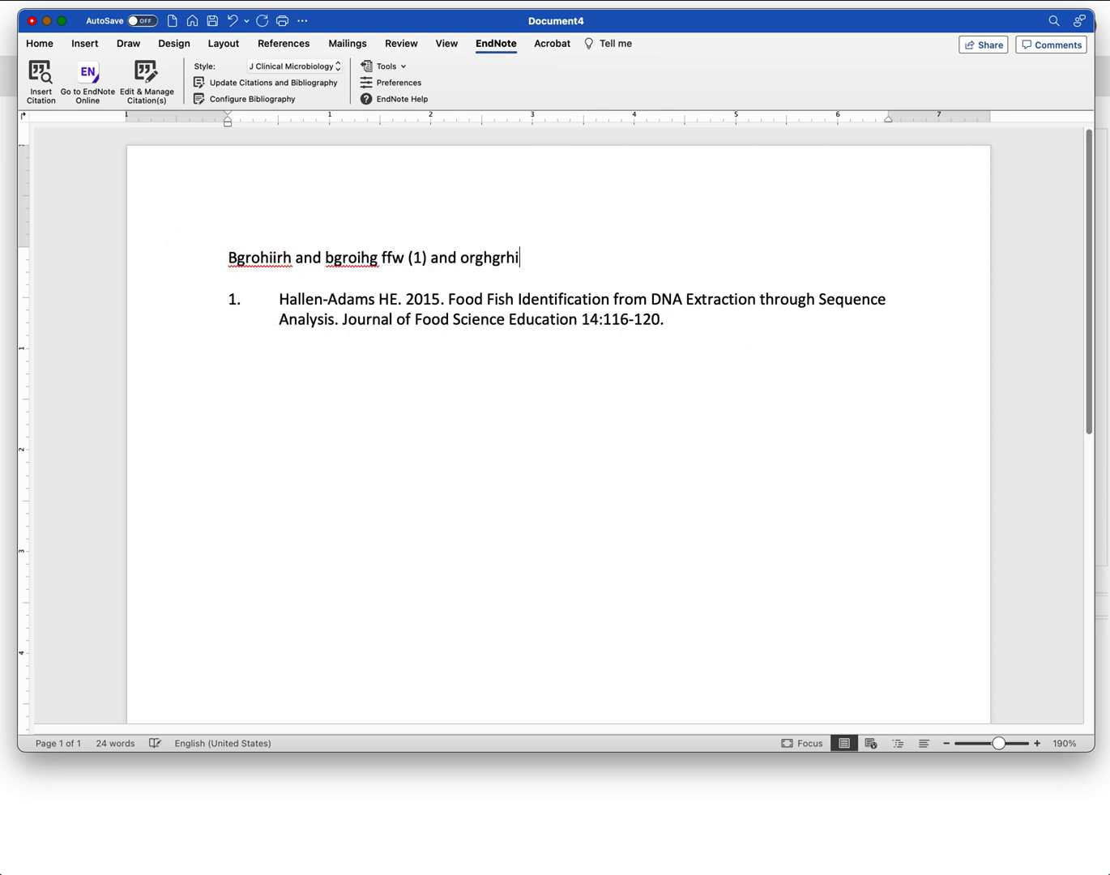
{"action": "left_click", "coordinate": [40, 73]}
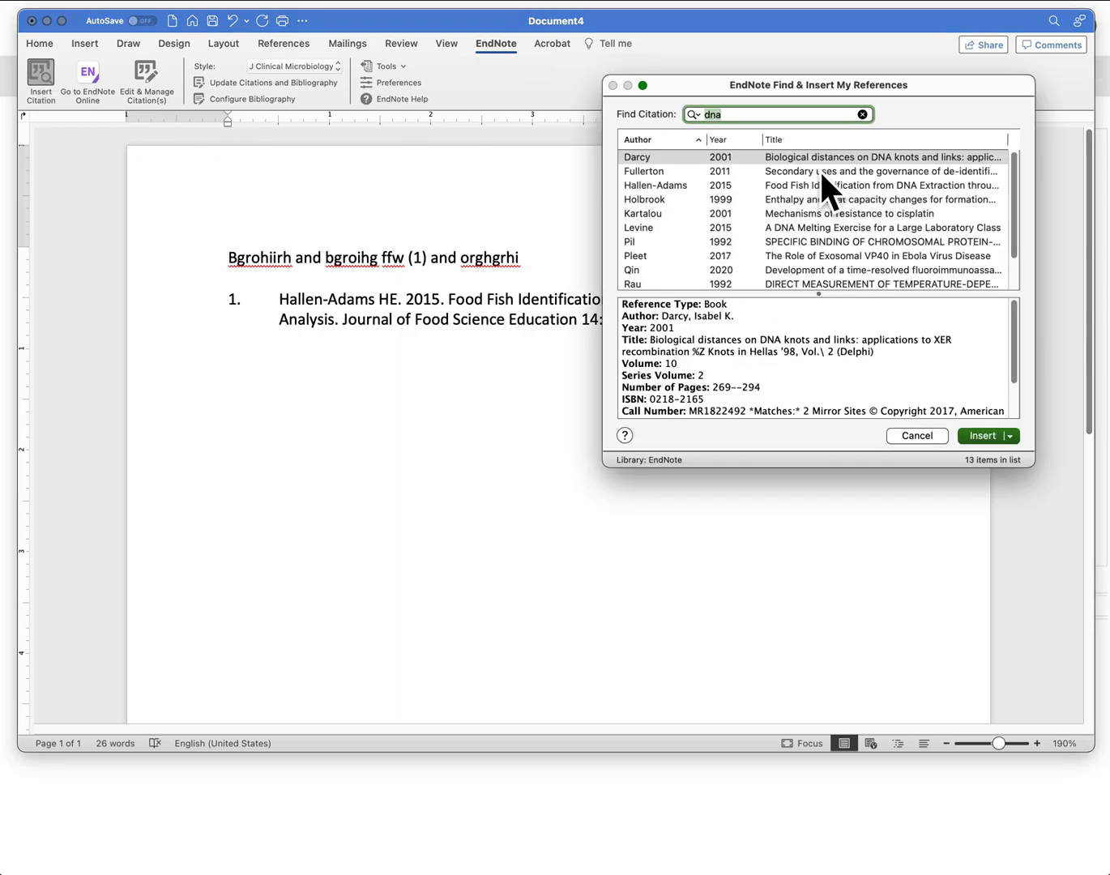
{"action": "type", "text": "vaccine"}
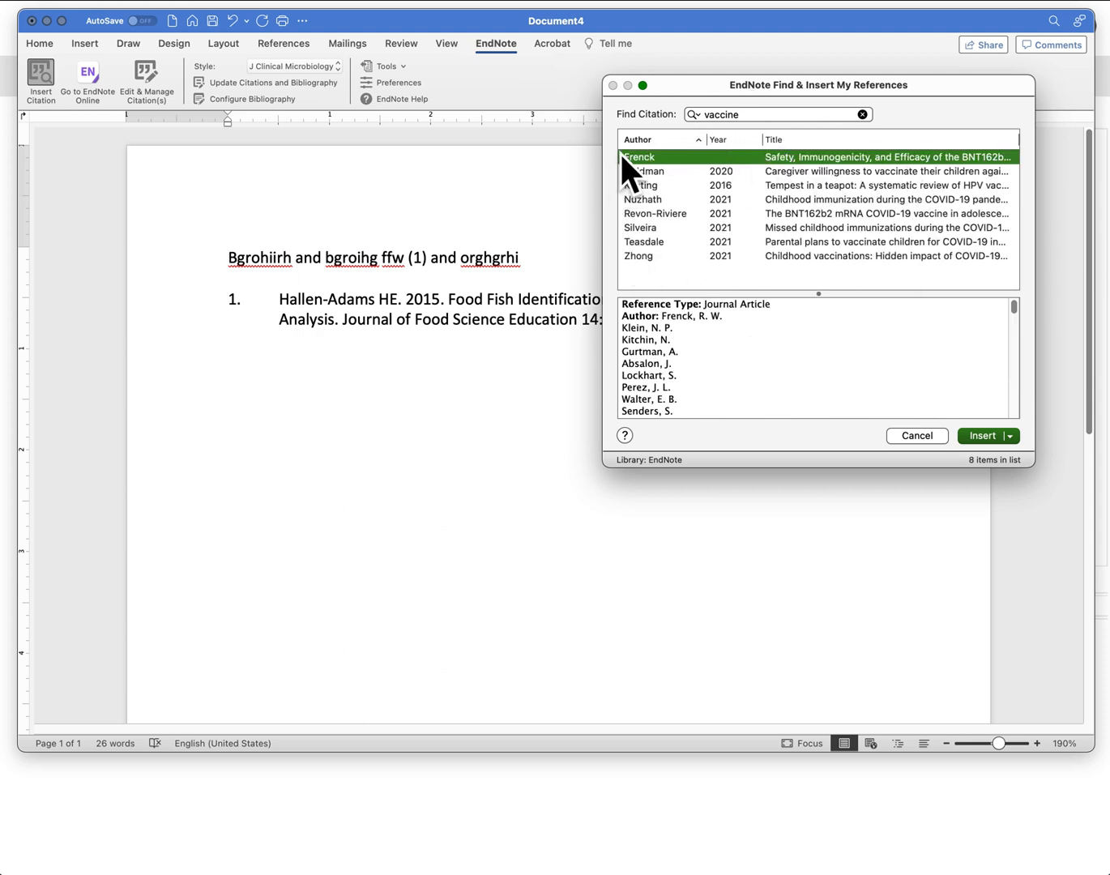
{"action": "left_click", "coordinate": [834, 185], "text": "super"}
{"action": "left_click", "coordinate": [846, 228], "text": "super"}
{"action": "left_click", "coordinate": [850, 242], "text": "super"}
{"action": "left_click", "coordinate": [855, 254], "text": "super"}
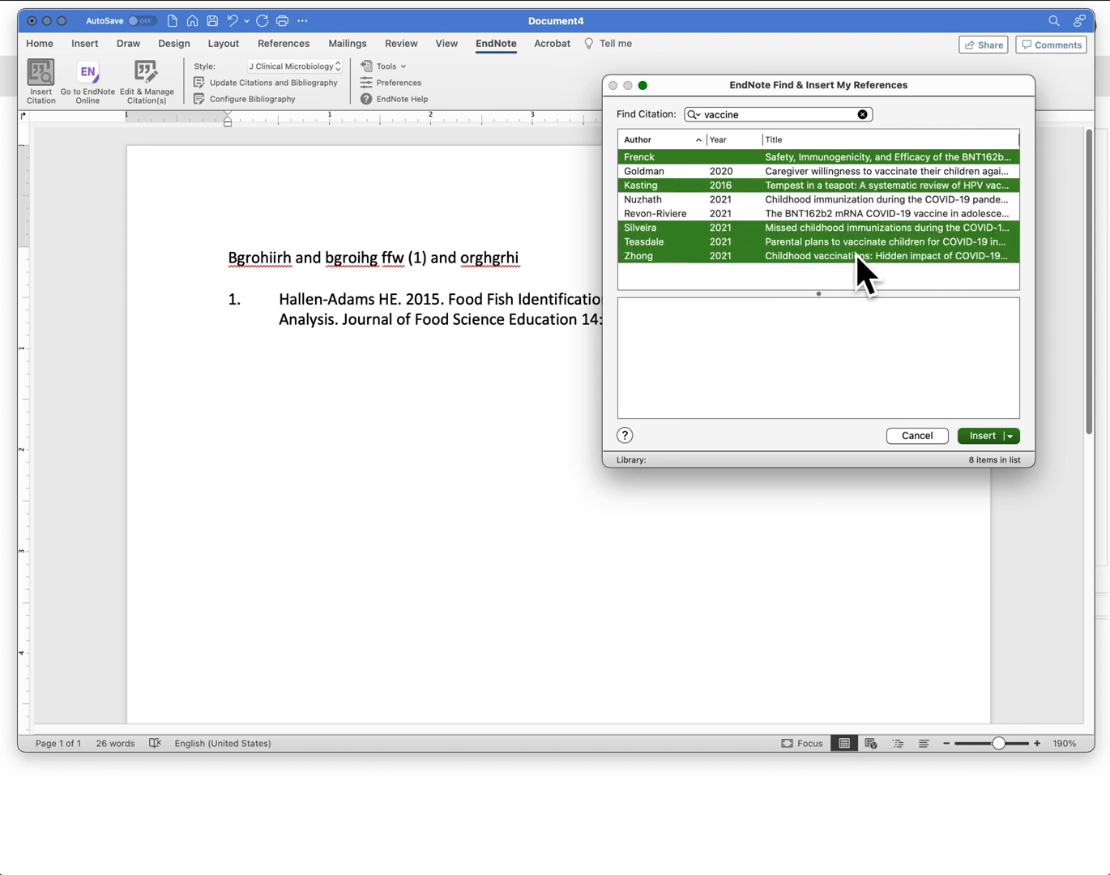
{"action": "left_click", "coordinate": [977, 437]}
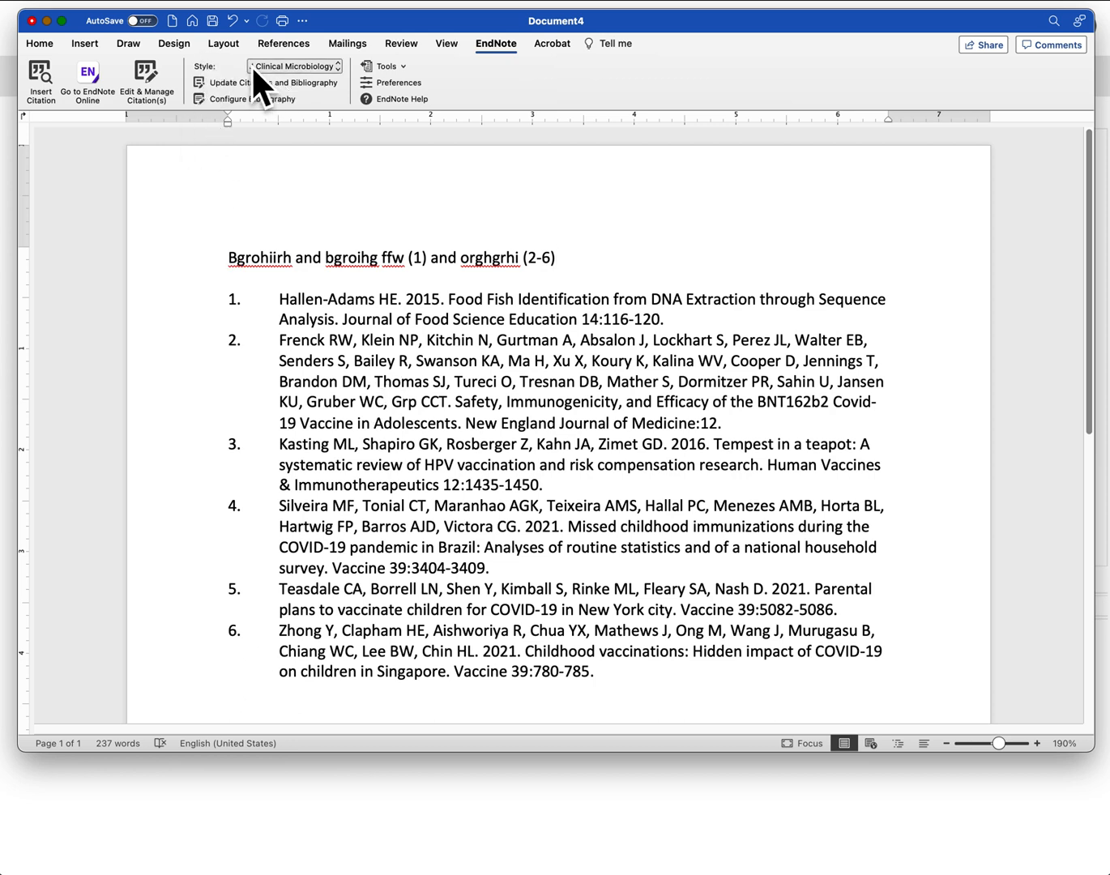
Change the EndNote citation style of the document to APA 7th
{"action": "left_click", "coordinate": [310, 62]}
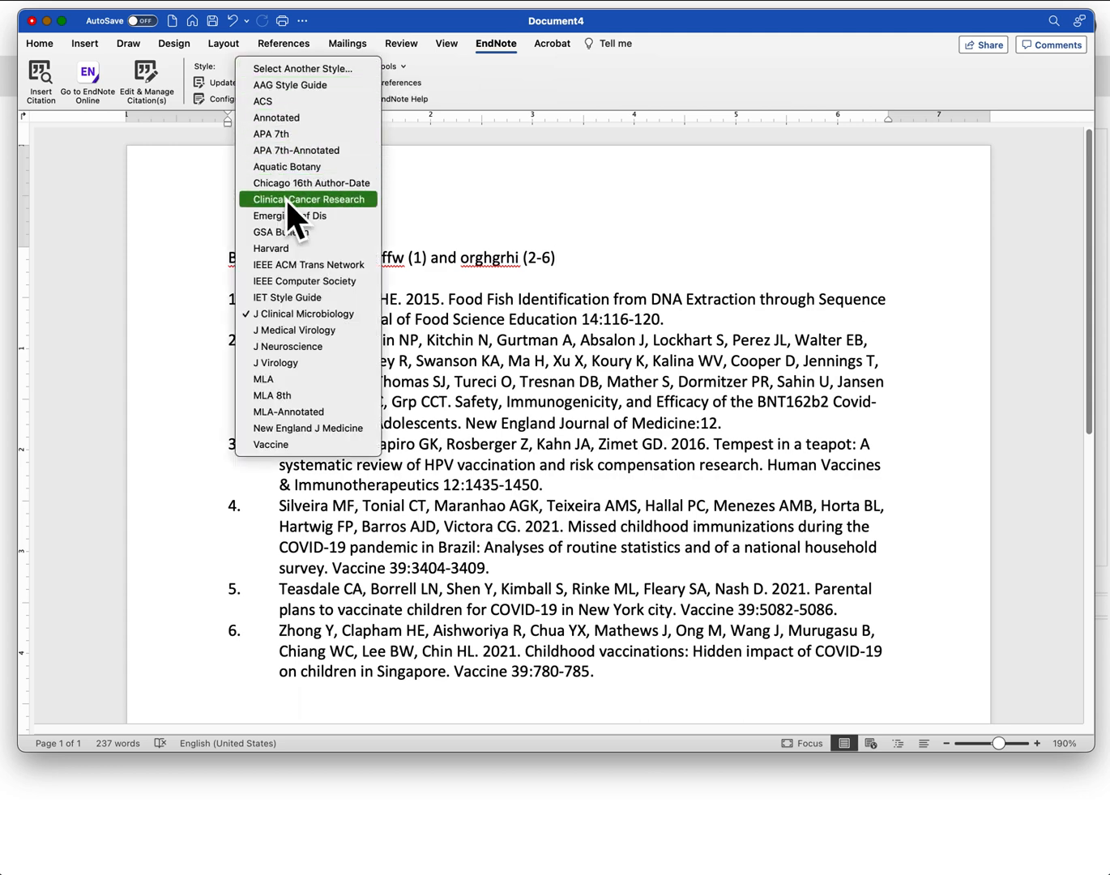
{"action": "left_click", "coordinate": [289, 136]}
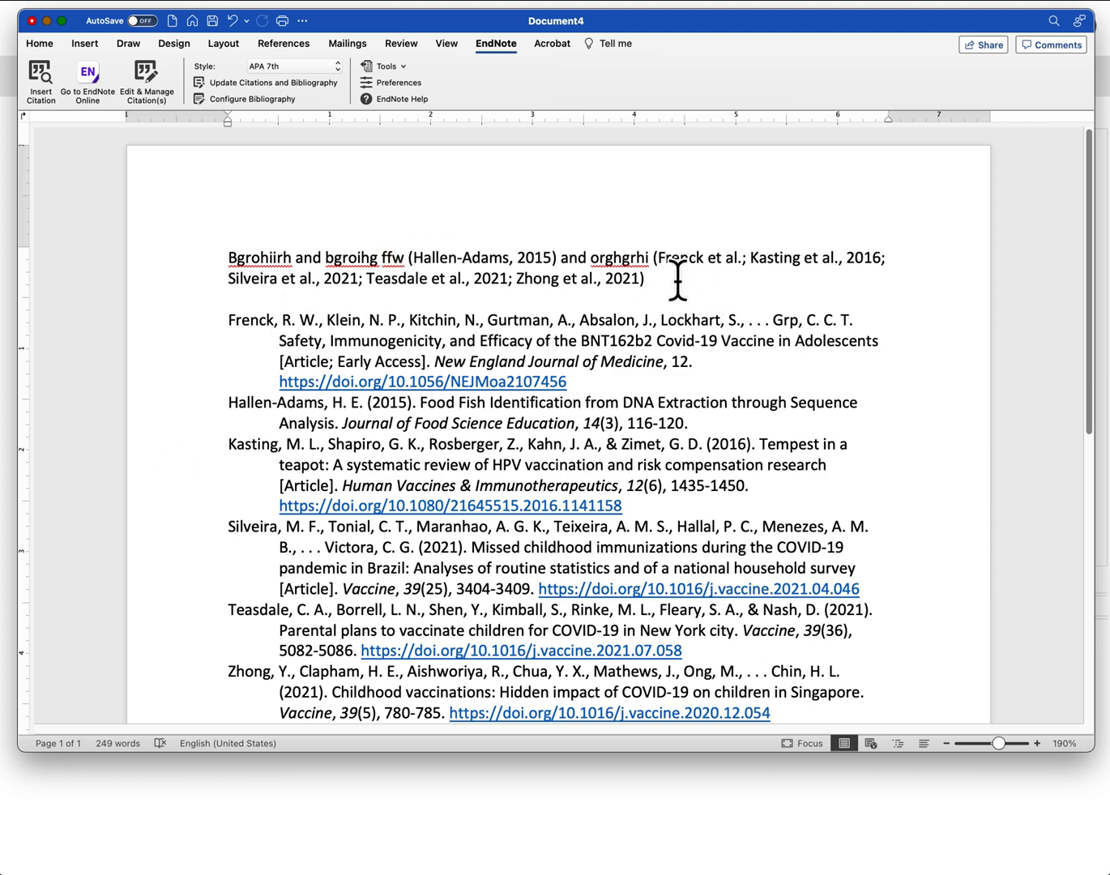
Insert four blank lines between the cited sentence and the bibliography
{"action": "key", "text": "Return"}
{"action": "key", "text": "Return"}
{"action": "key", "text": "Return"}
{"action": "key", "text": "Return"}
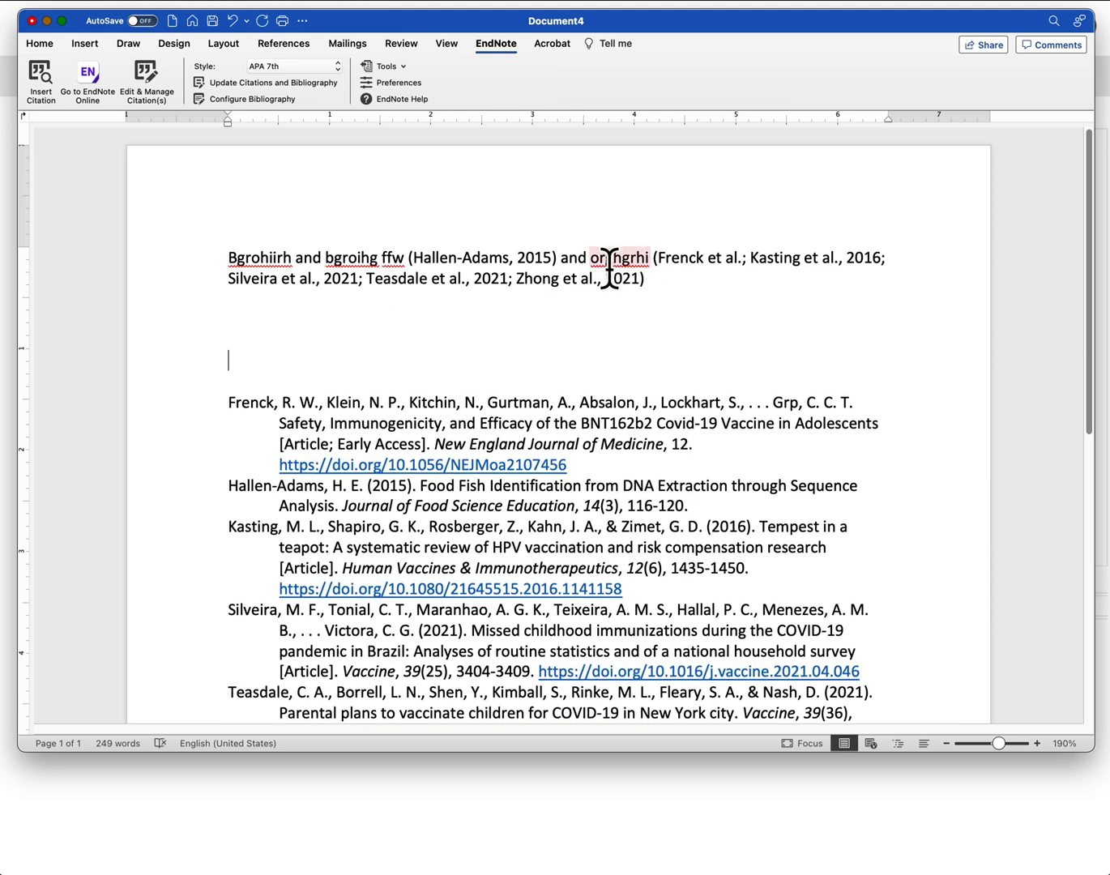
Change the EndNote citation style of the document to Vaccine and look over the reformatted bibliography
{"action": "left_click", "coordinate": [303, 66]}
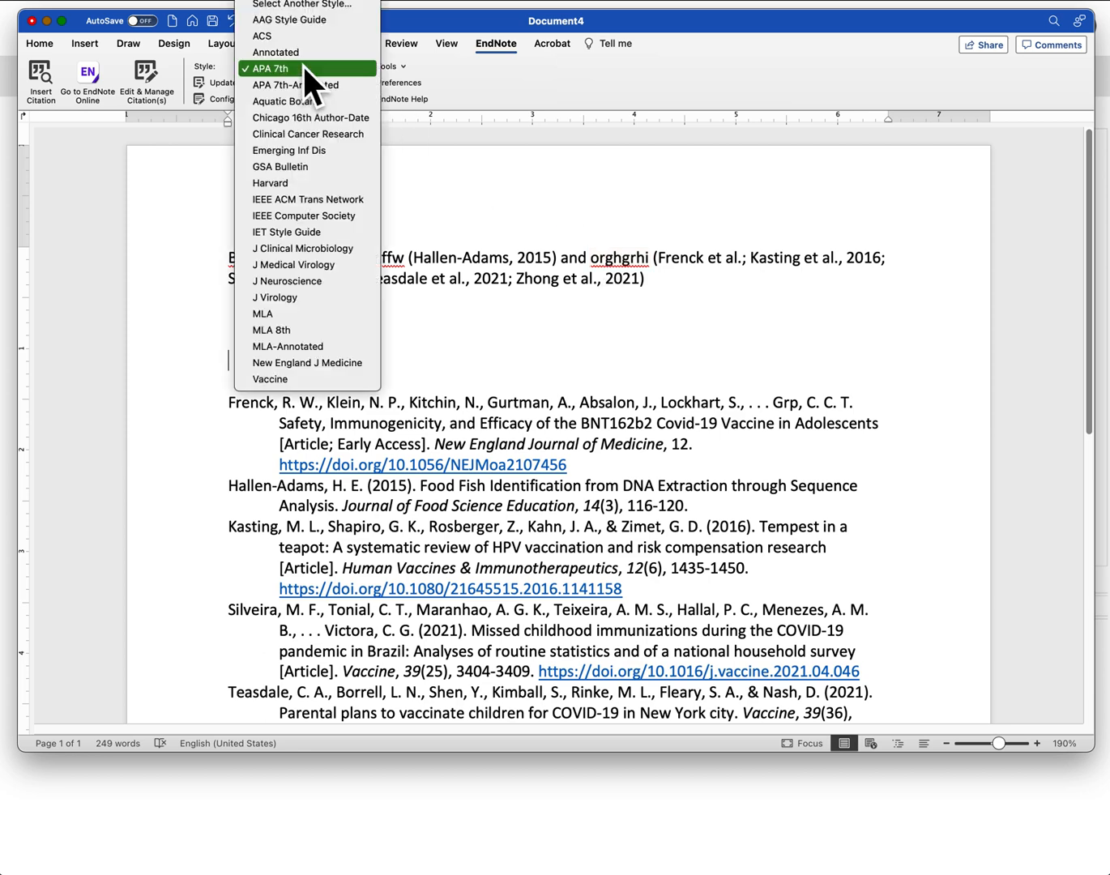
{"action": "left_click", "coordinate": [299, 379]}
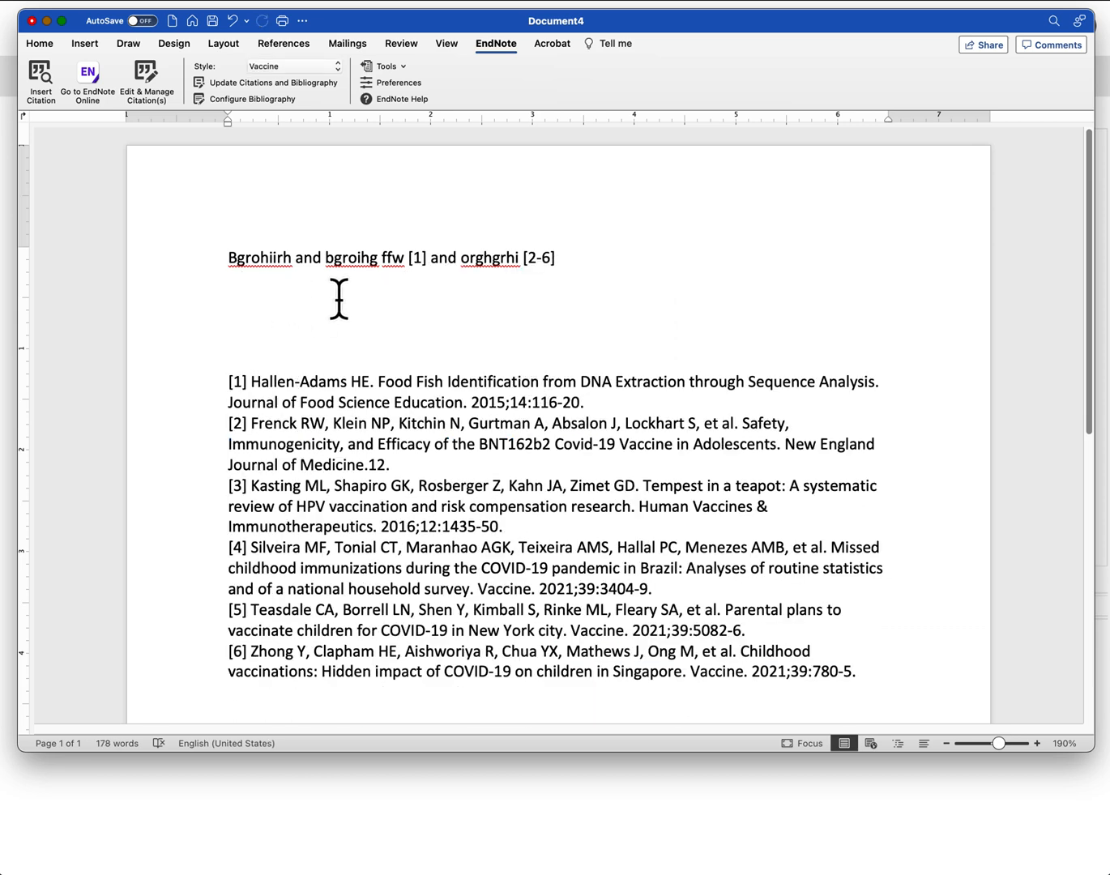
{"action": "scroll", "coordinate": [340, 299], "scroll_direction": "down", "scroll_amount": 1}
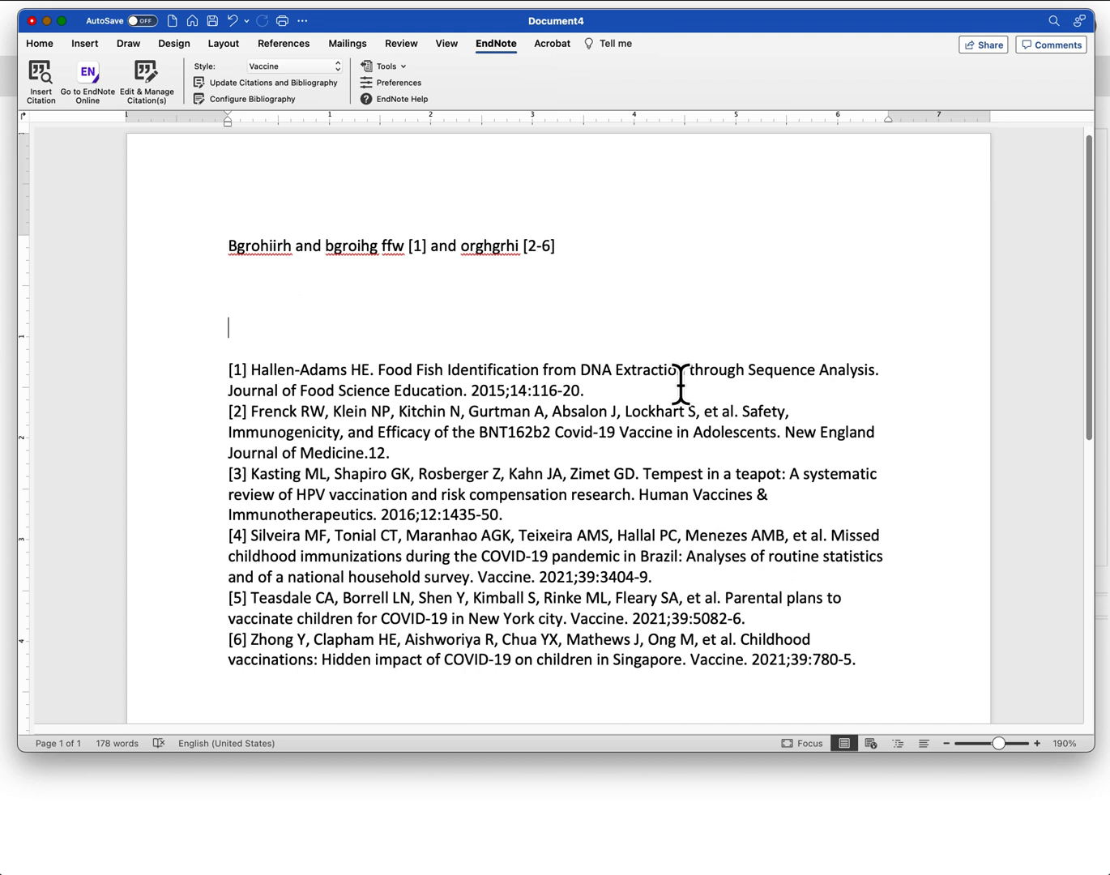
Change the EndNote citation style of the document to J Neuroscience and review the reformatted references
{"action": "left_click", "coordinate": [323, 66]}
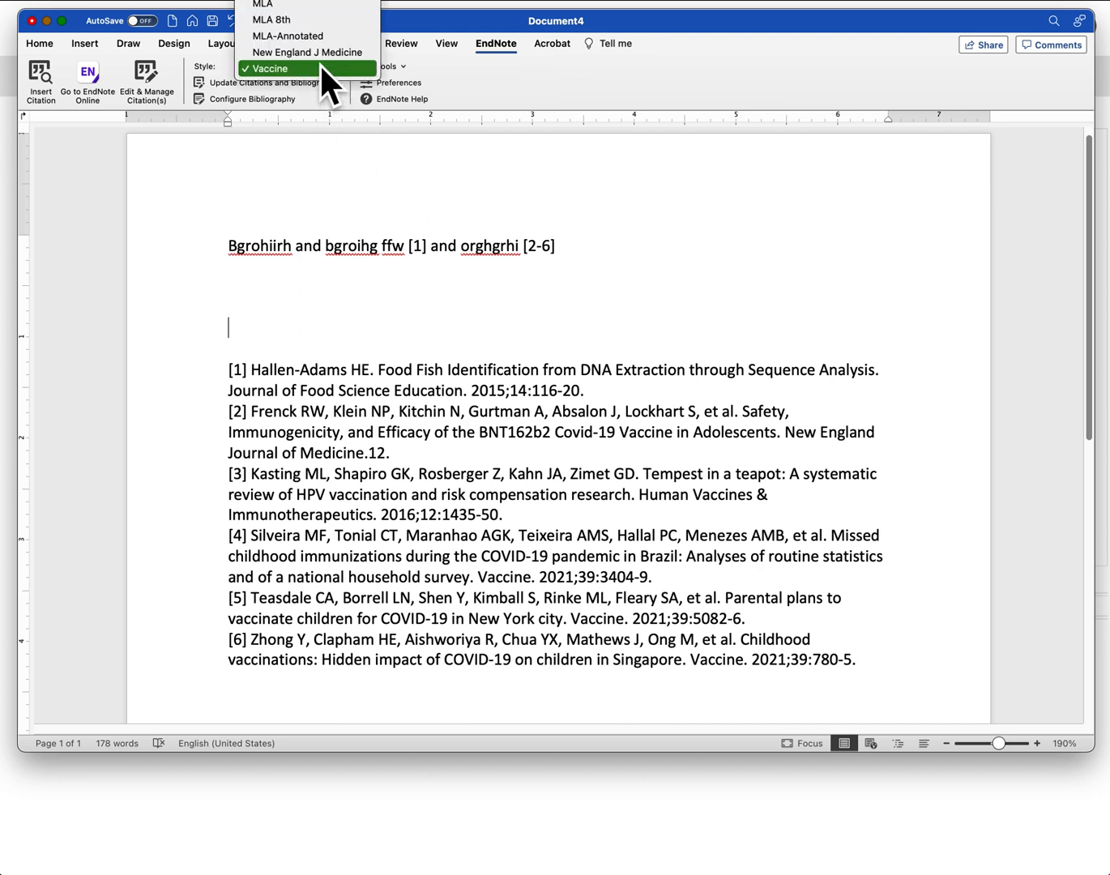
{"action": "left_click", "coordinate": [316, 5]}
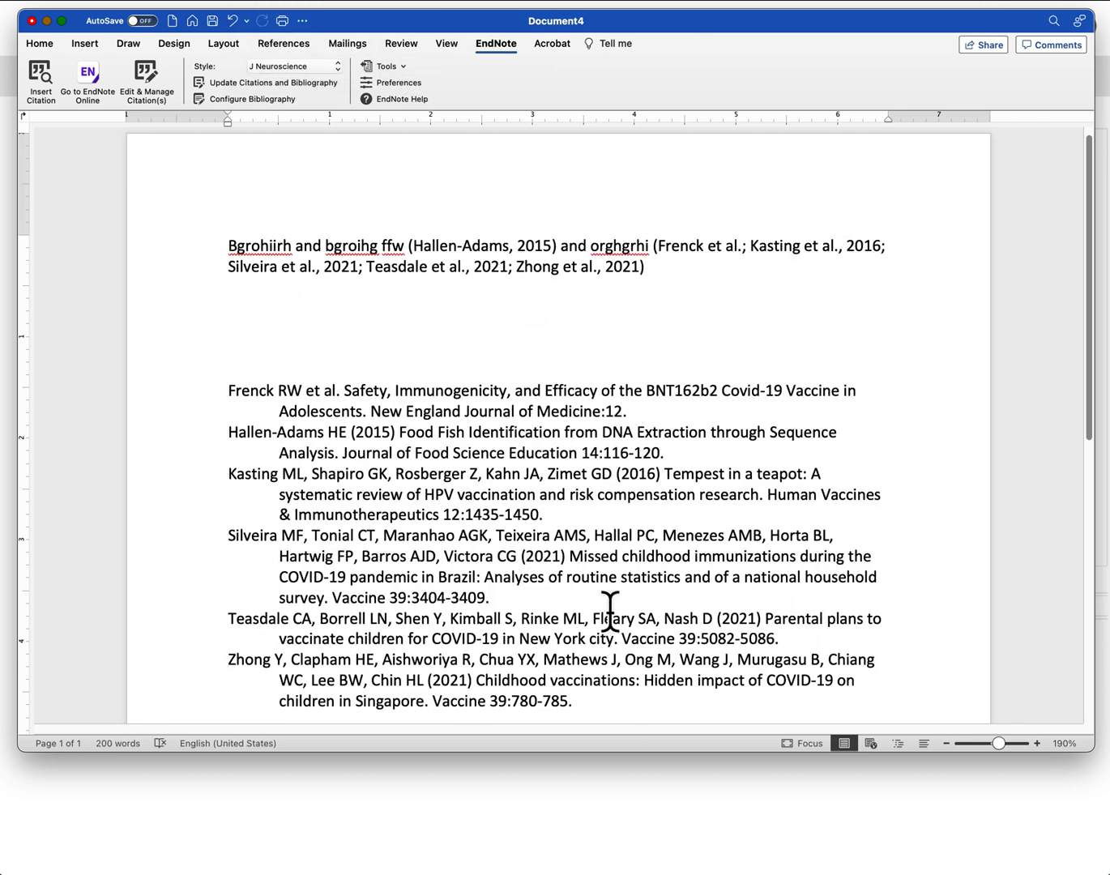
{"action": "scroll", "coordinate": [647, 589], "scroll_direction": "down", "scroll_amount": 1}
{"action": "scroll", "coordinate": [648, 589], "scroll_direction": "down", "scroll_amount": 3}
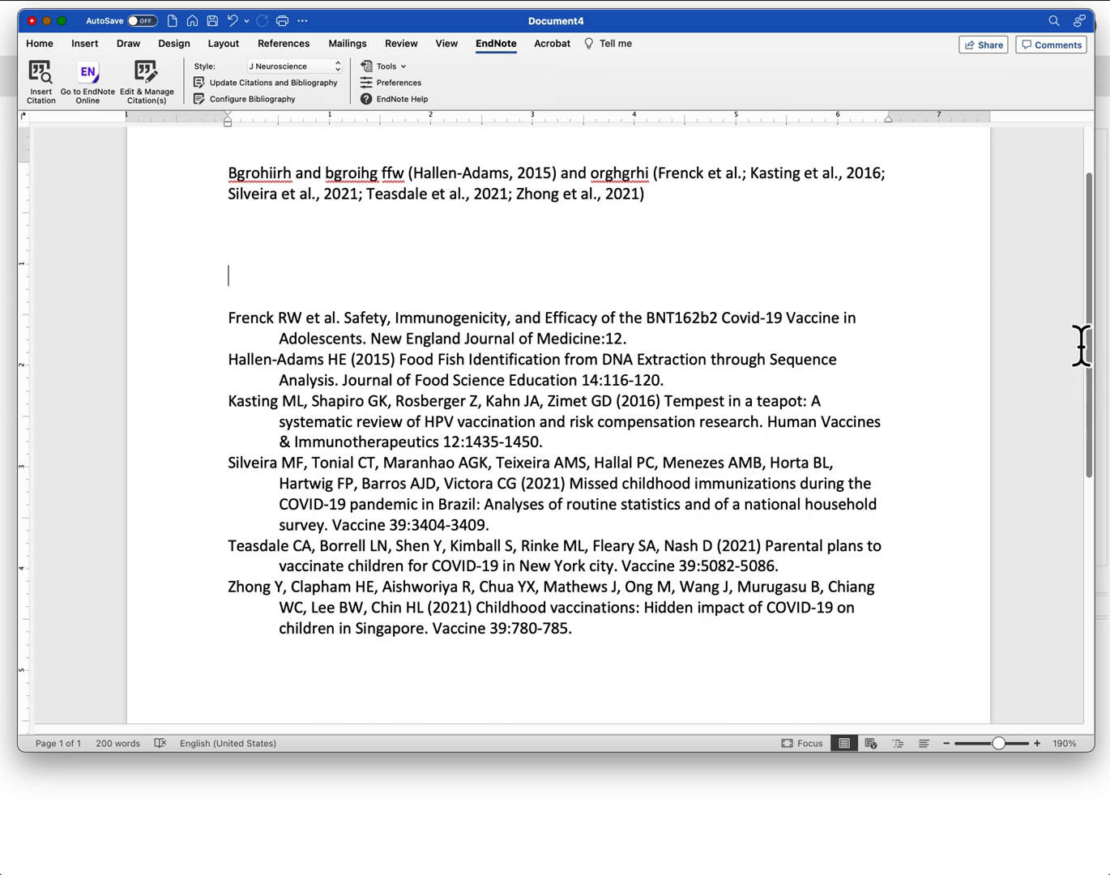
Return to EndNote Online and open the 2020 "Caregiver willingness to vaccinate their children against COVID-19" reference in the Biology 500A group
{"action": "left_click_drag", "start_coordinate": [735, 19], "coordinate": [738, 17]}
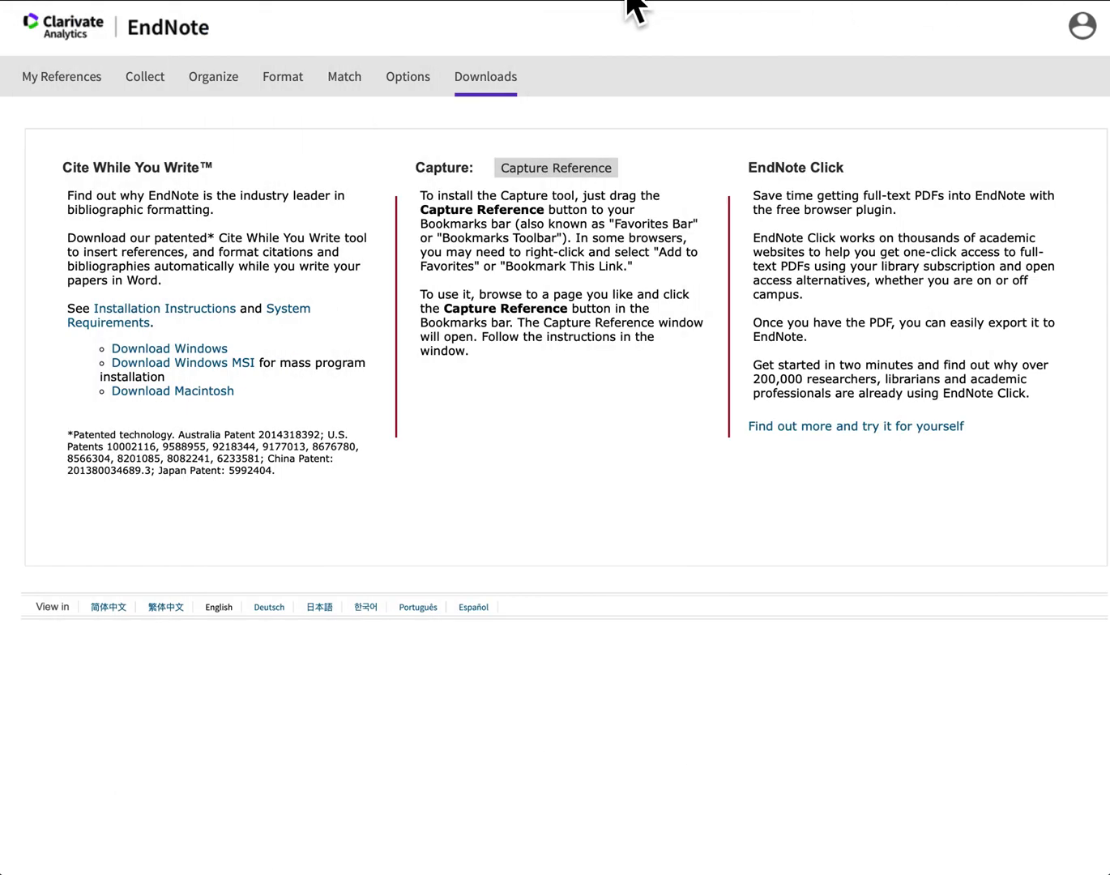
{"action": "left_click", "coordinate": [71, 79]}
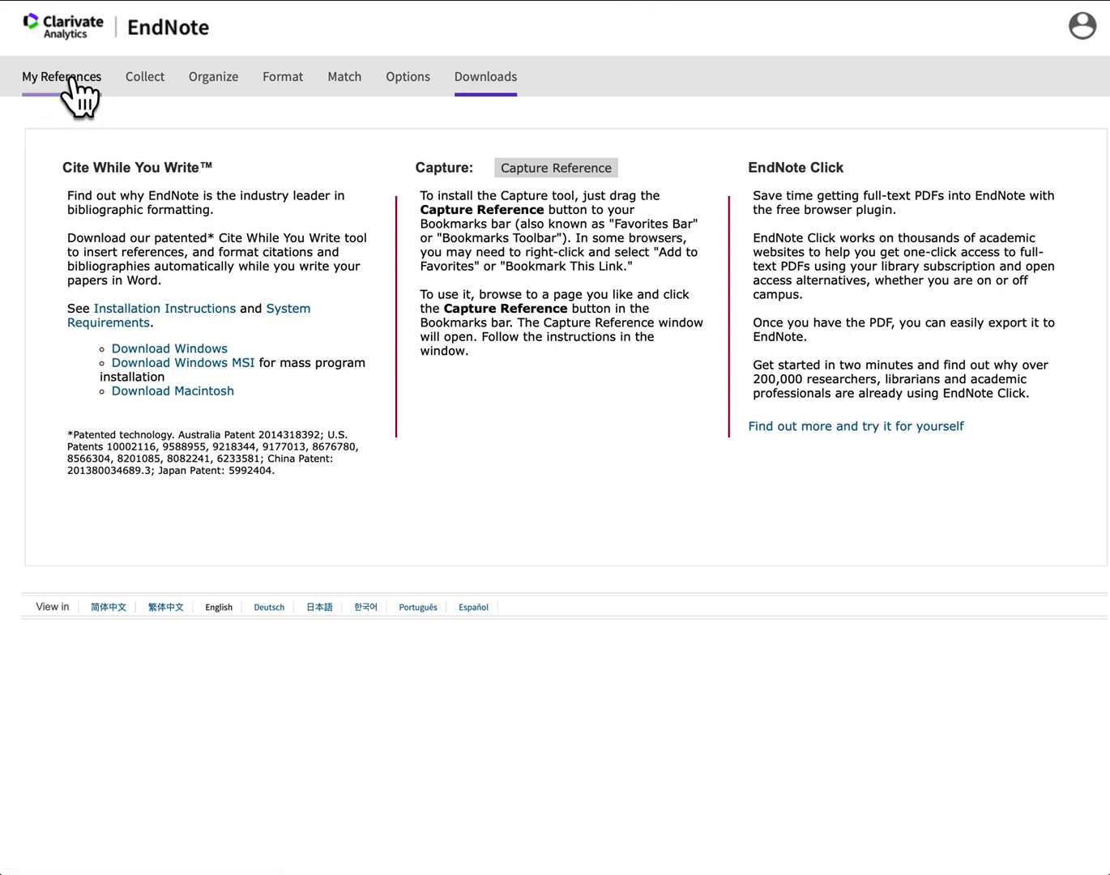
{"action": "scroll", "coordinate": [119, 215], "scroll_direction": "down", "scroll_amount": 2}
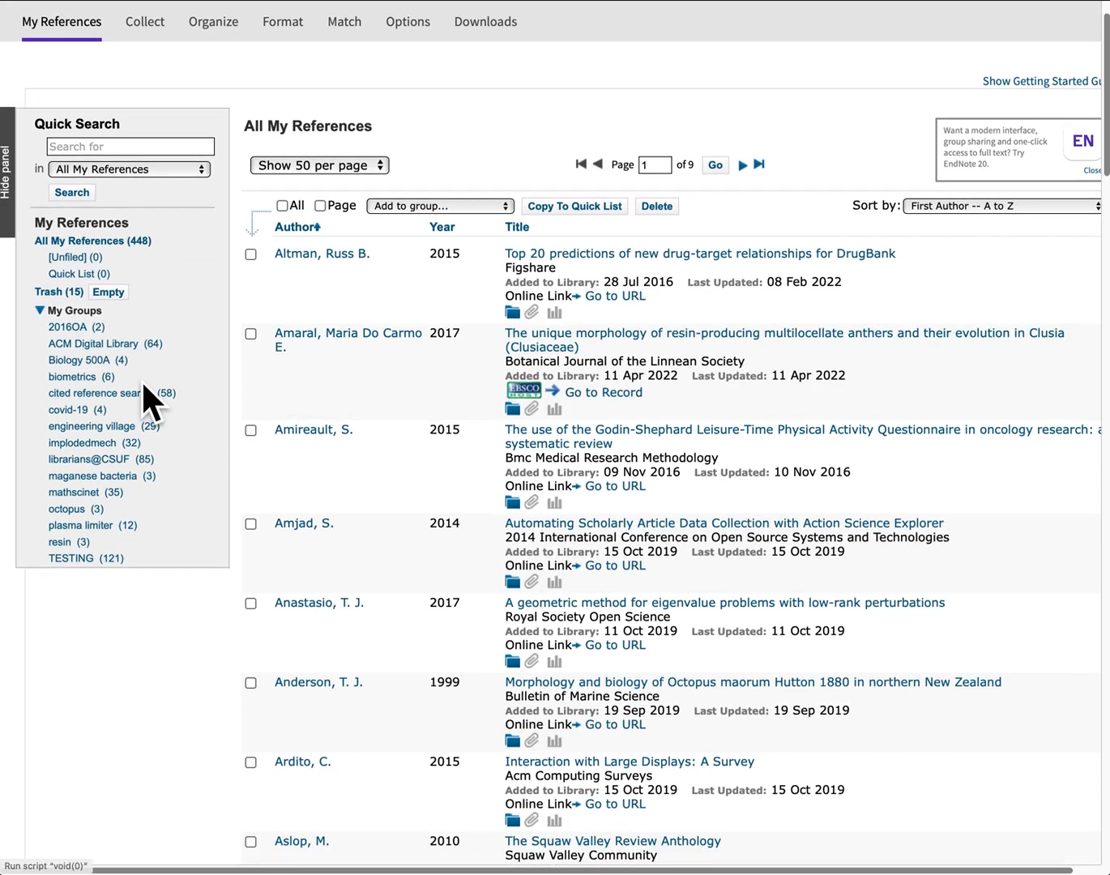
{"action": "left_click", "coordinate": [91, 361]}
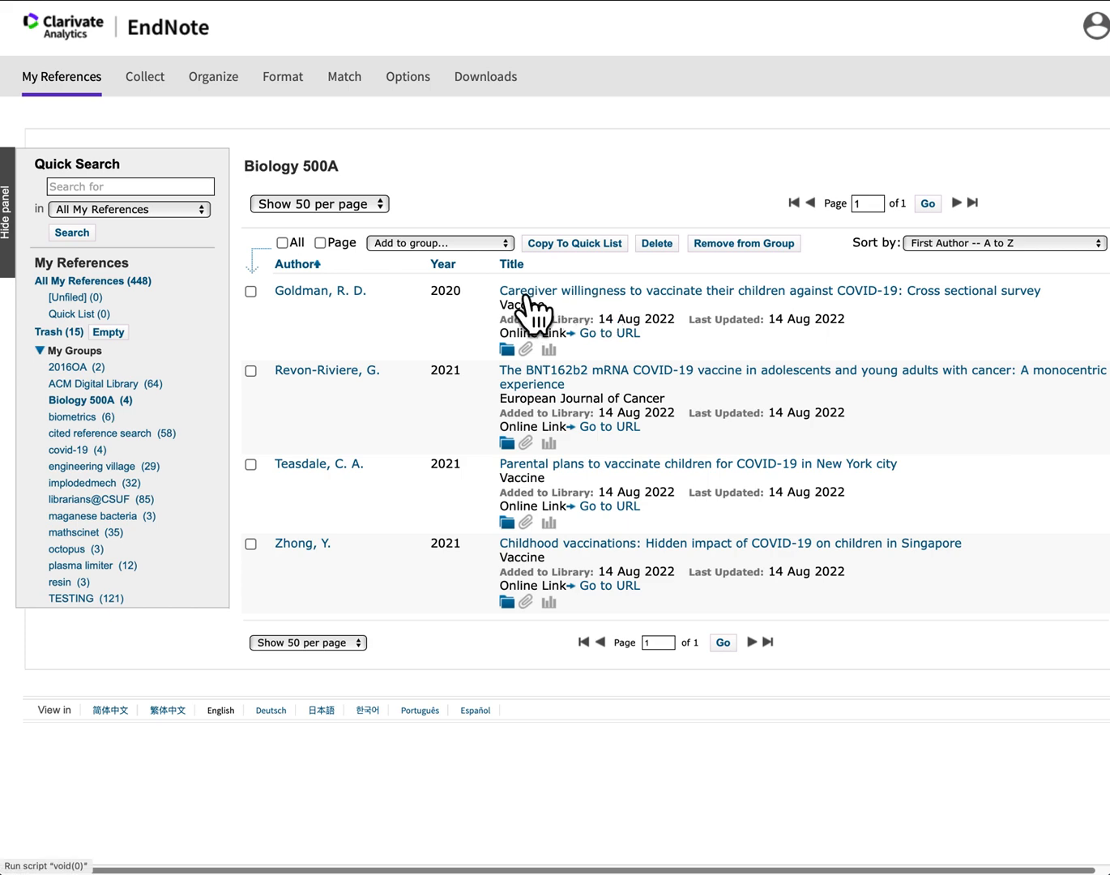
{"action": "left_click", "coordinate": [594, 294]}
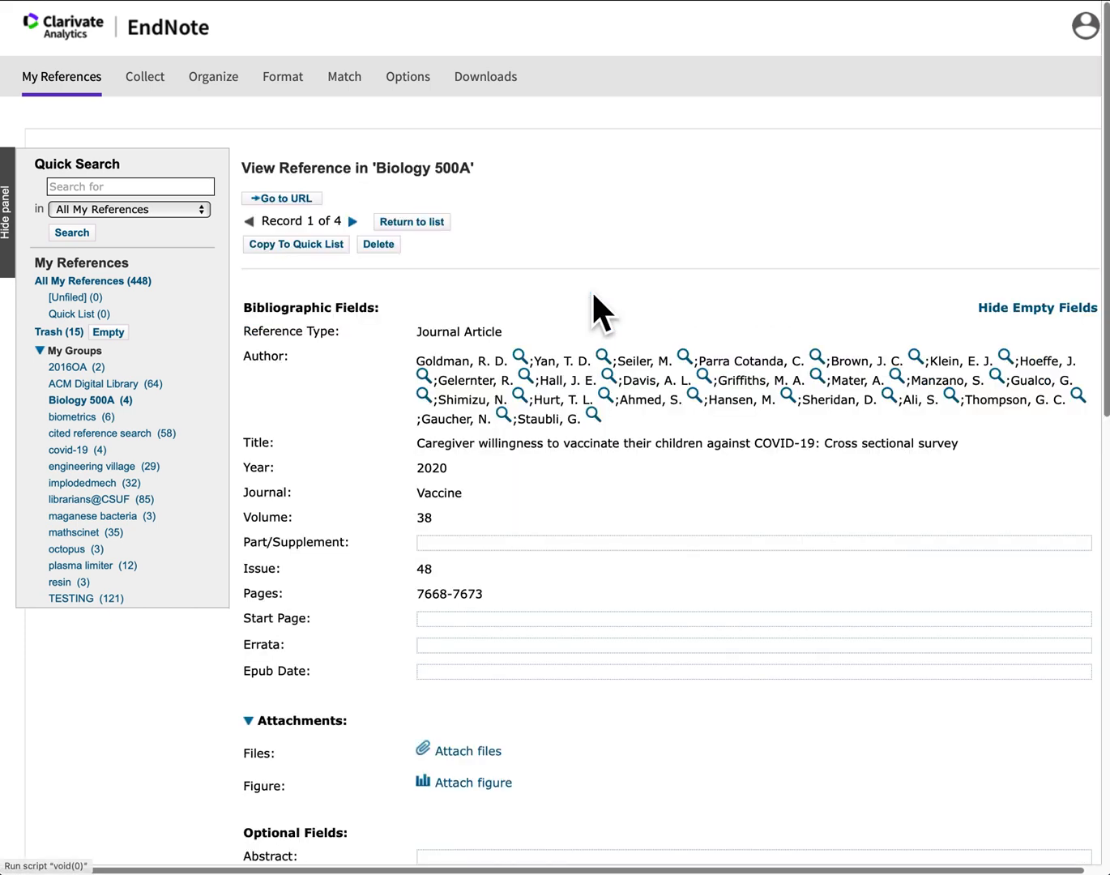
Look through the reference's bibliographic fields and open its Year field for editing
{"action": "scroll", "coordinate": [590, 316], "scroll_direction": "down", "scroll_amount": 2}
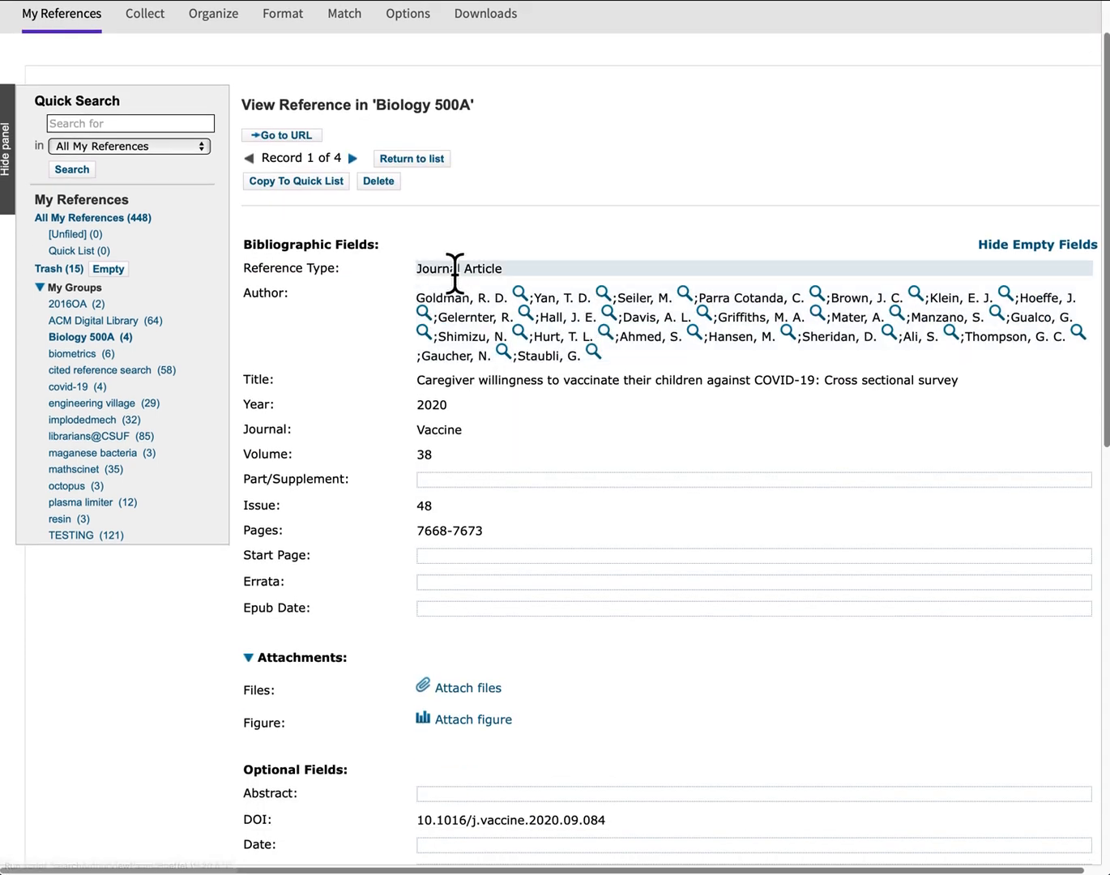
{"action": "scroll", "coordinate": [504, 390], "scroll_direction": "down", "scroll_amount": 4}
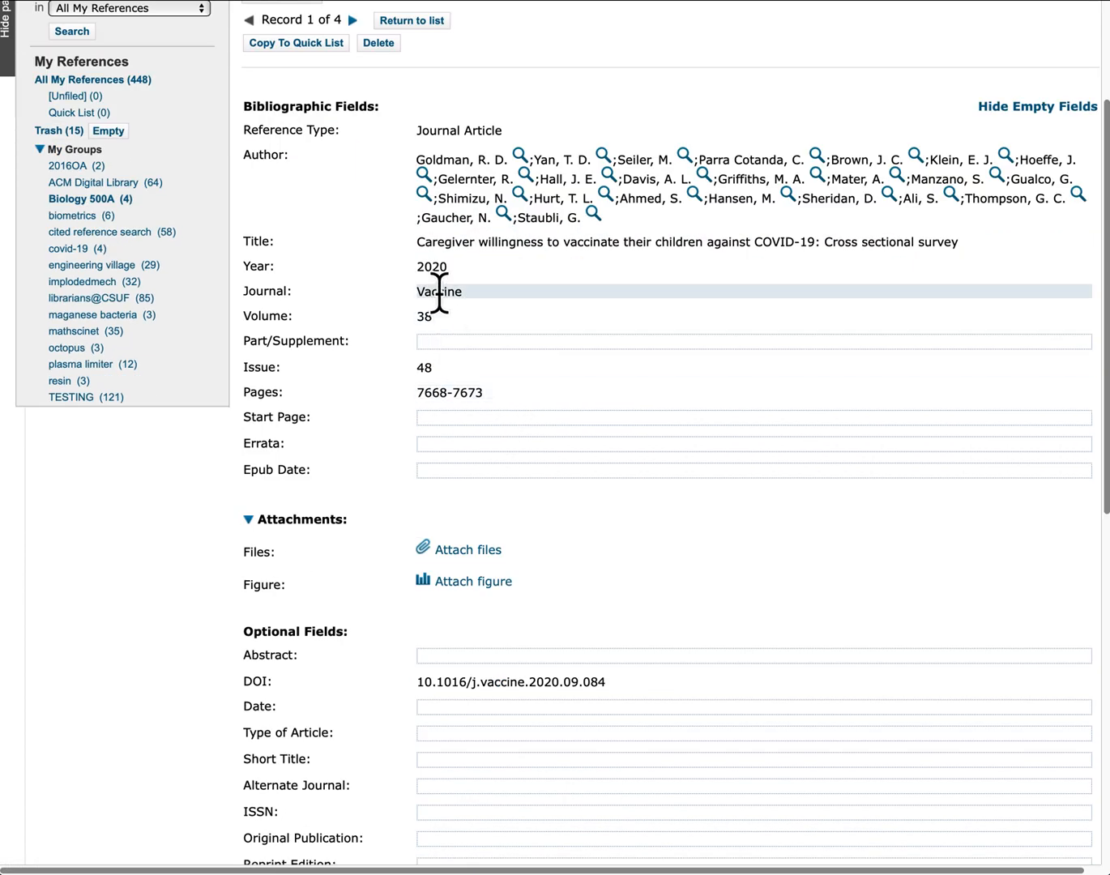
{"action": "left_click", "coordinate": [420, 267]}
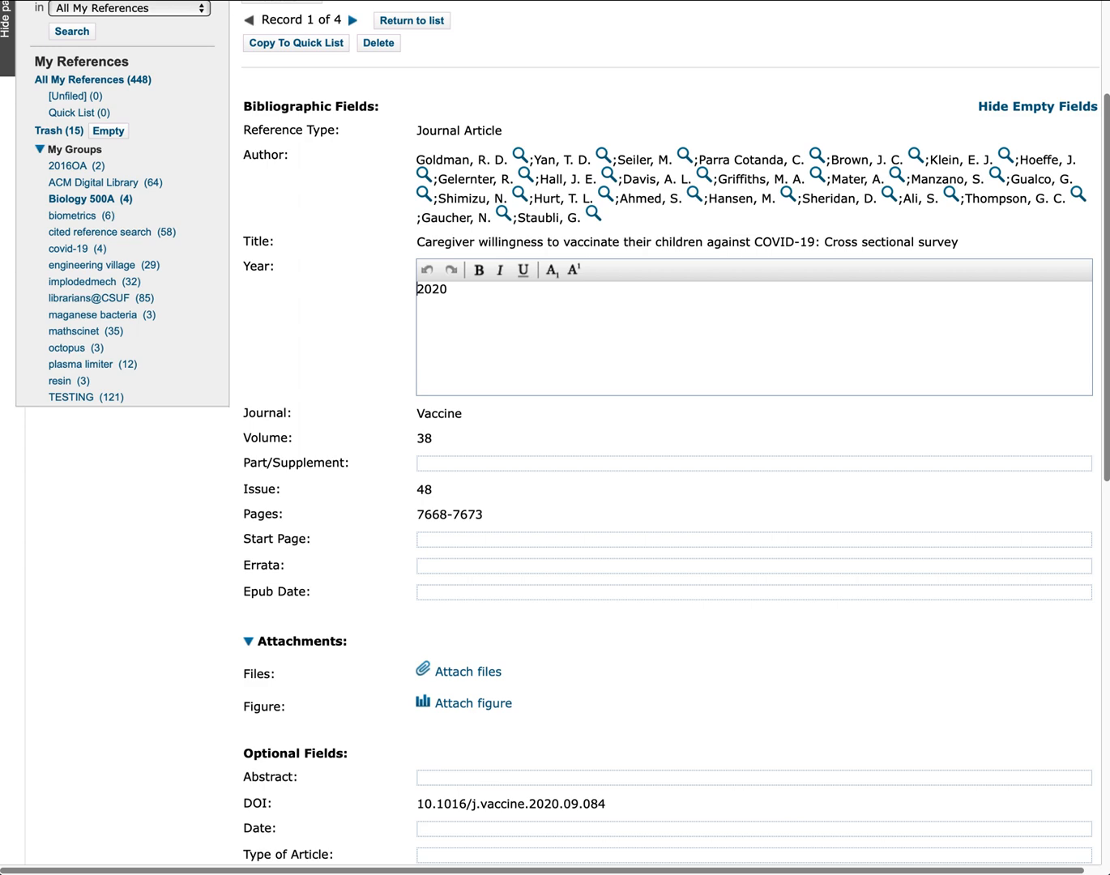
{"action": "scroll", "coordinate": [877, 453], "scroll_direction": "up", "scroll_amount": 6}
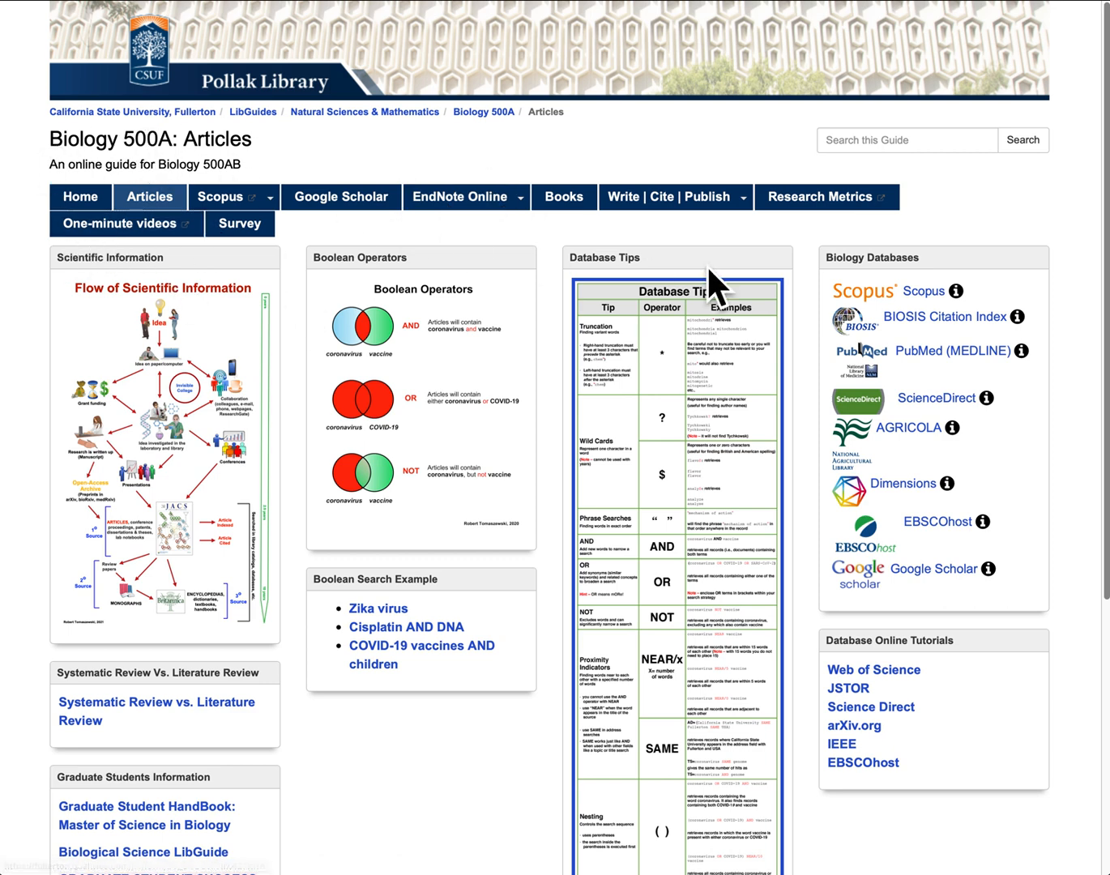
In the Biology 500A Articles guide, show the BIOSIS Citation Index description, and visit the Google Scholar guide before returning
{"action": "scroll", "coordinate": [791, 348], "scroll_direction": "down", "scroll_amount": 2}
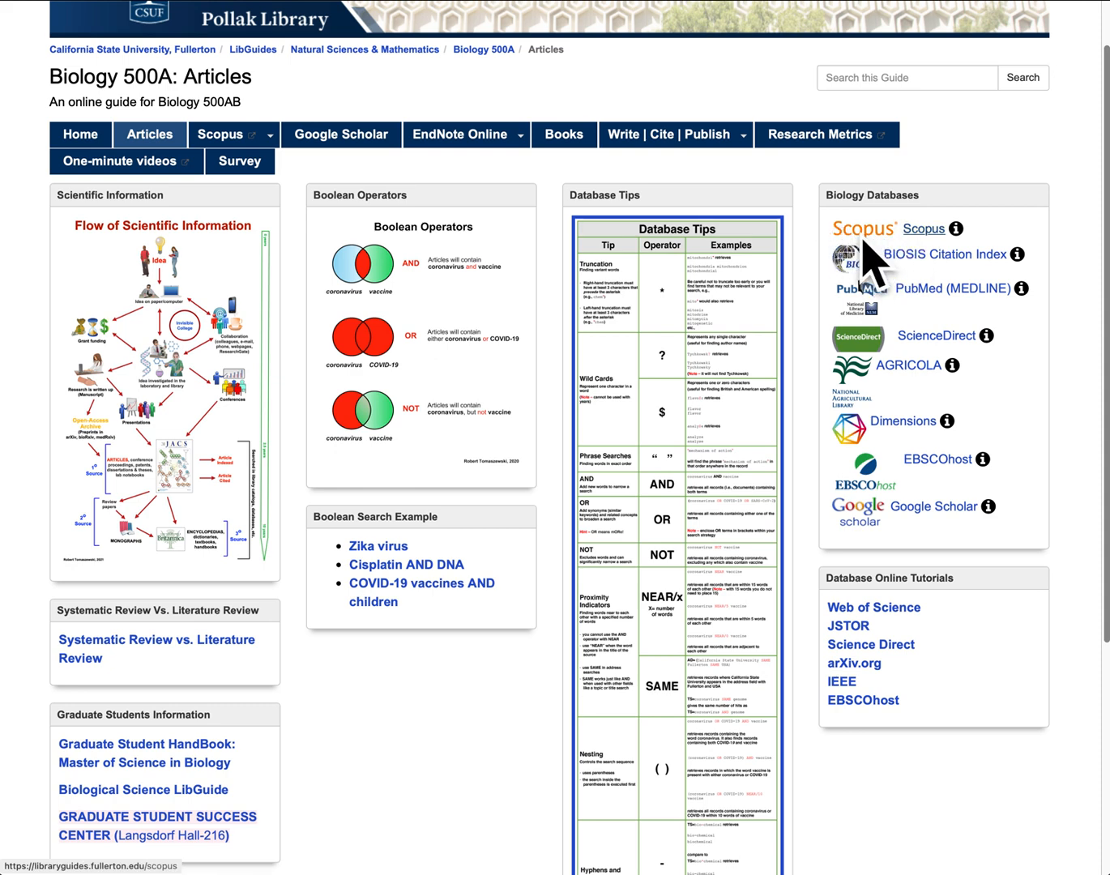
{"action": "left_click", "coordinate": [1017, 254]}
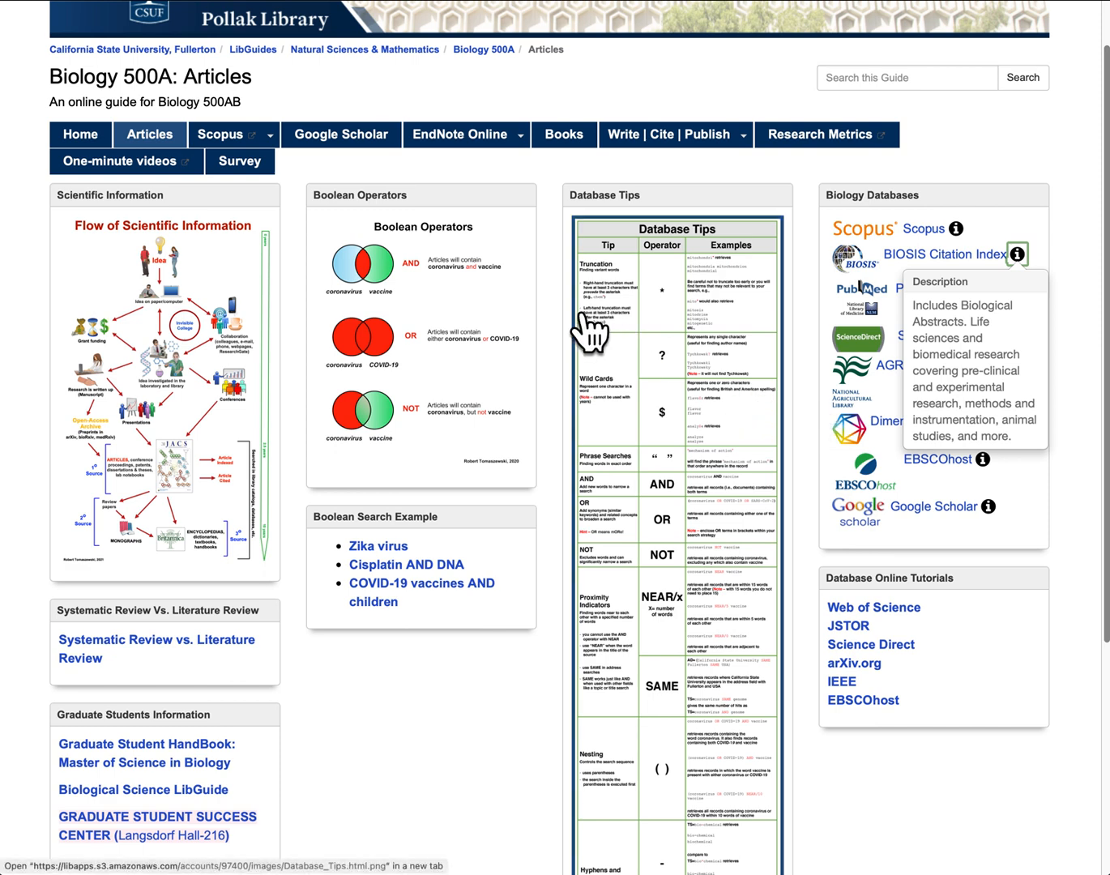
{"action": "mouse_move", "coordinate": [225, 142]}
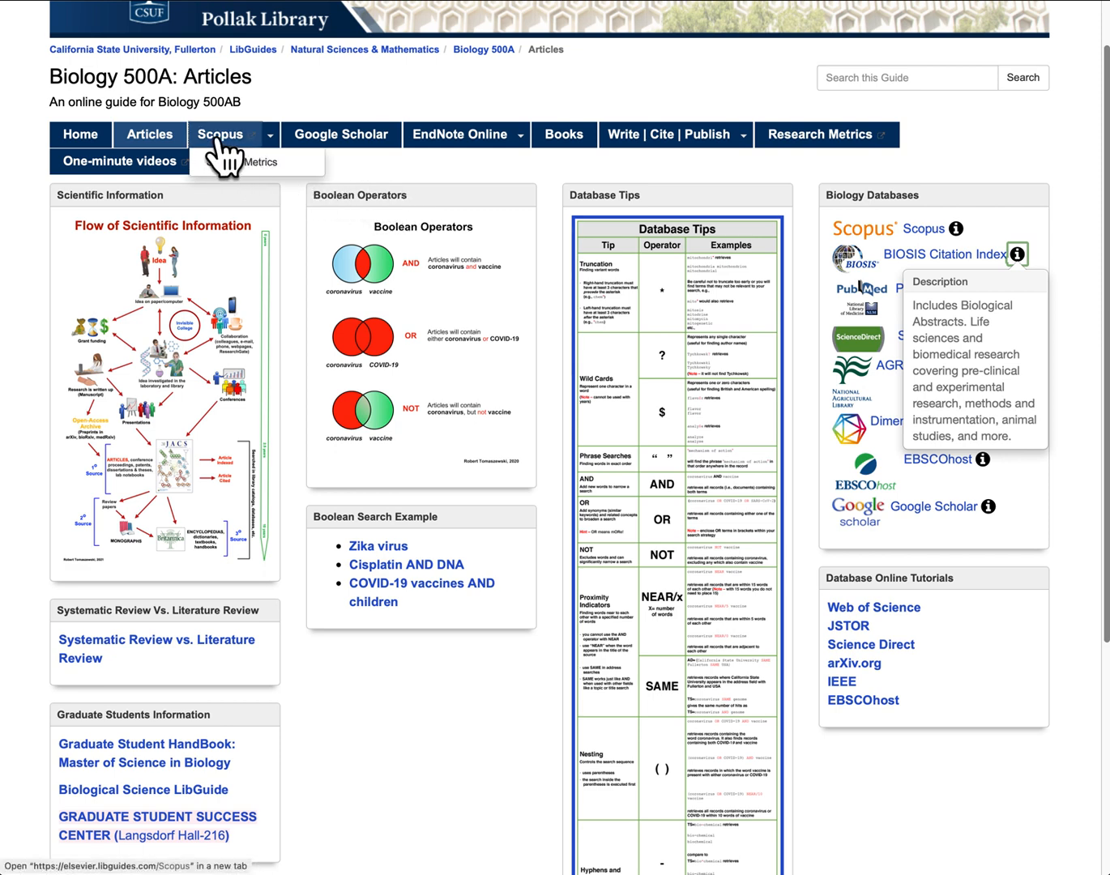
{"action": "left_click", "coordinate": [317, 136]}
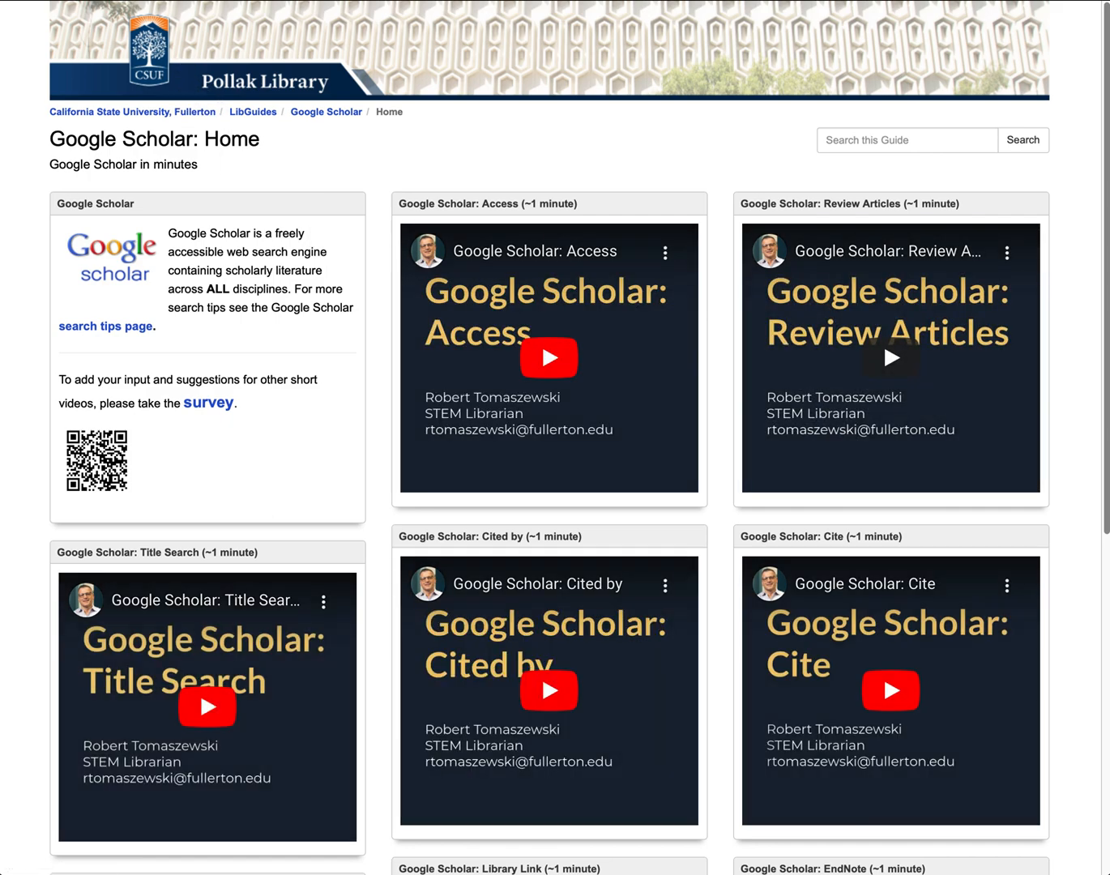
{"action": "key", "text": "alt+Left"}
Open the guide's Write | Cite | Publish page and examine its citation style, writing help and journal resources
{"action": "mouse_move", "coordinate": [512, 144]}
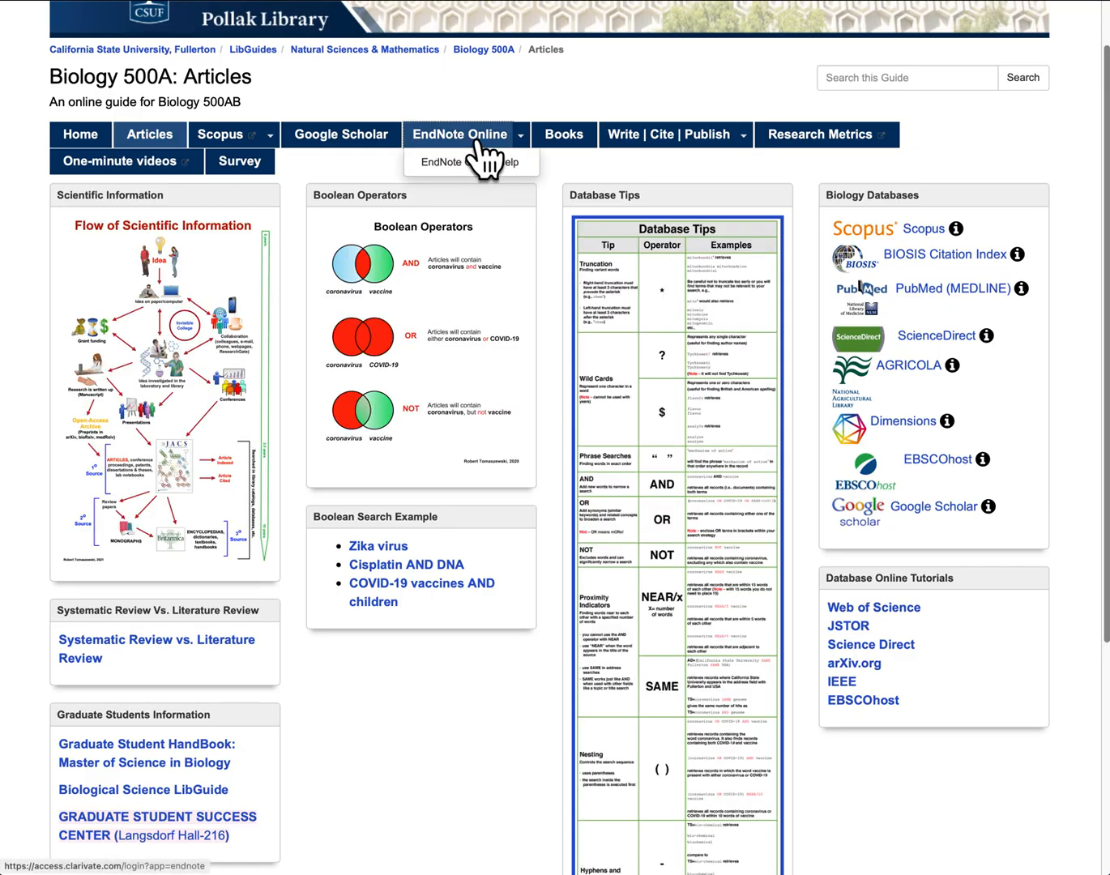
{"action": "mouse_move", "coordinate": [641, 144]}
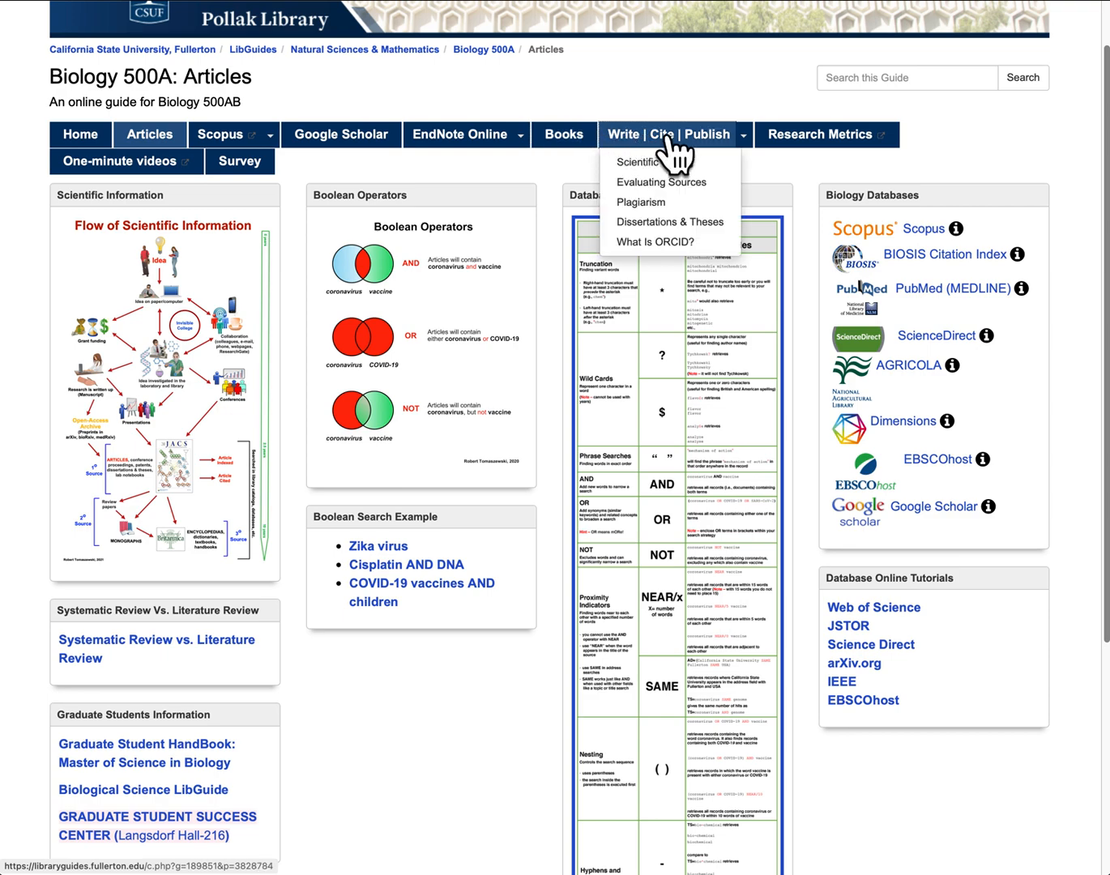
{"action": "left_click", "coordinate": [669, 140]}
{"action": "scroll", "coordinate": [625, 318], "scroll_direction": "down", "scroll_amount": 1}
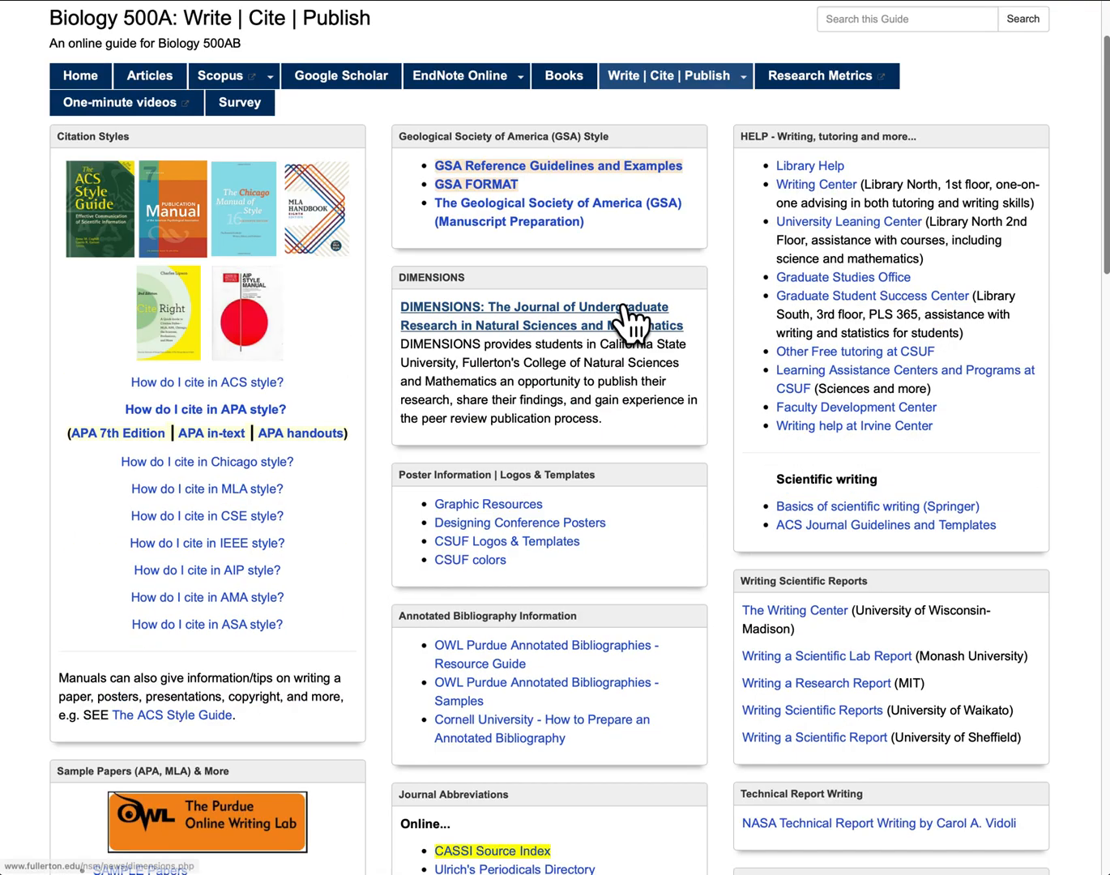
{"action": "scroll", "coordinate": [626, 318], "scroll_direction": "down", "scroll_amount": 1}
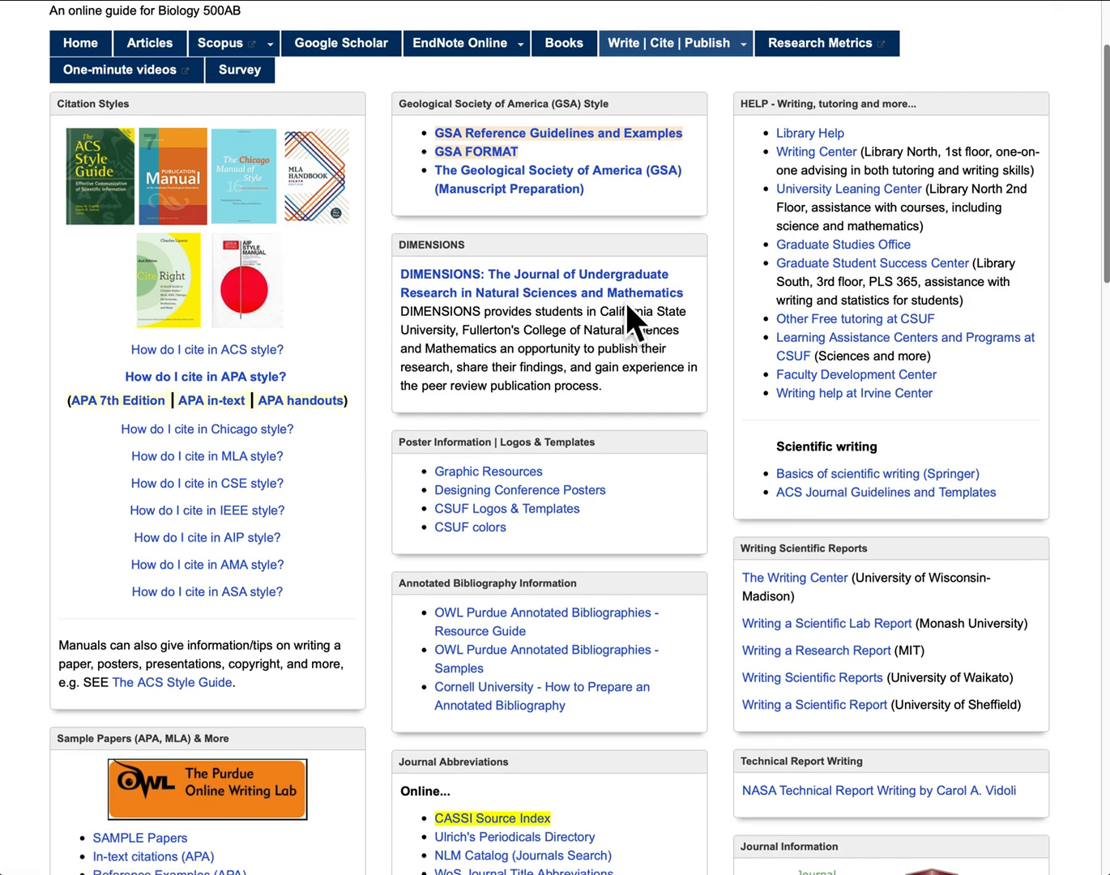
{"action": "scroll", "coordinate": [625, 300], "scroll_direction": "down", "scroll_amount": 3}
{"action": "scroll", "coordinate": [625, 313], "scroll_direction": "down", "scroll_amount": 10}
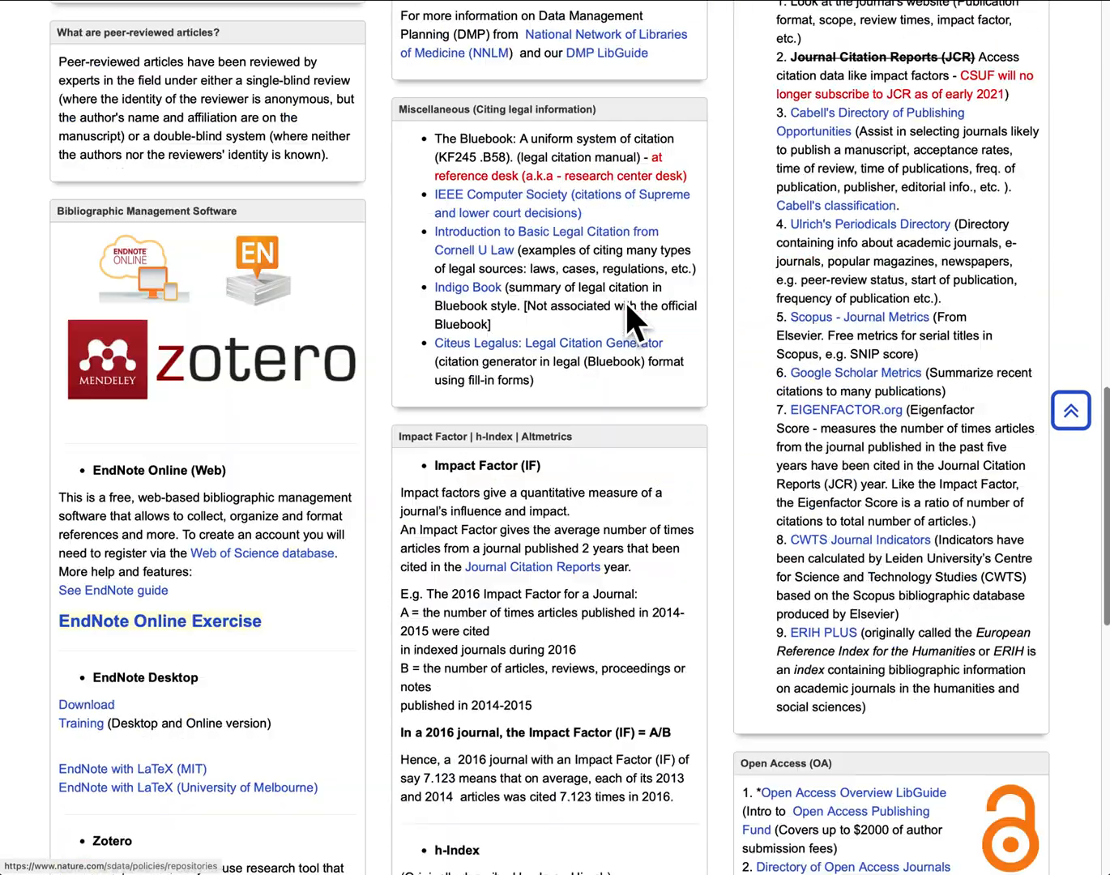
{"action": "scroll", "coordinate": [626, 312], "scroll_direction": "up", "scroll_amount": 8}
{"action": "scroll", "coordinate": [683, 418], "scroll_direction": "up", "scroll_amount": 9}
{"action": "scroll", "coordinate": [683, 418], "scroll_direction": "down", "scroll_amount": 2}
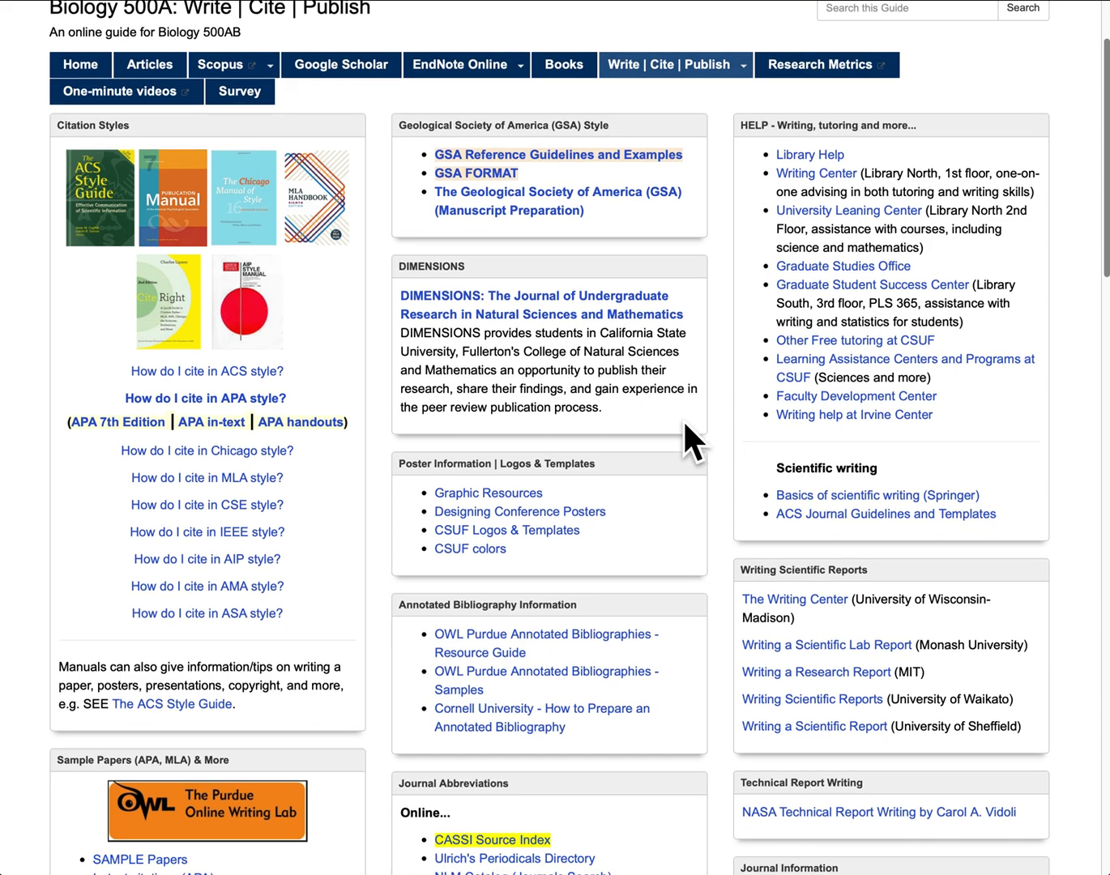
{"action": "scroll", "coordinate": [682, 419], "scroll_direction": "down", "scroll_amount": 1}
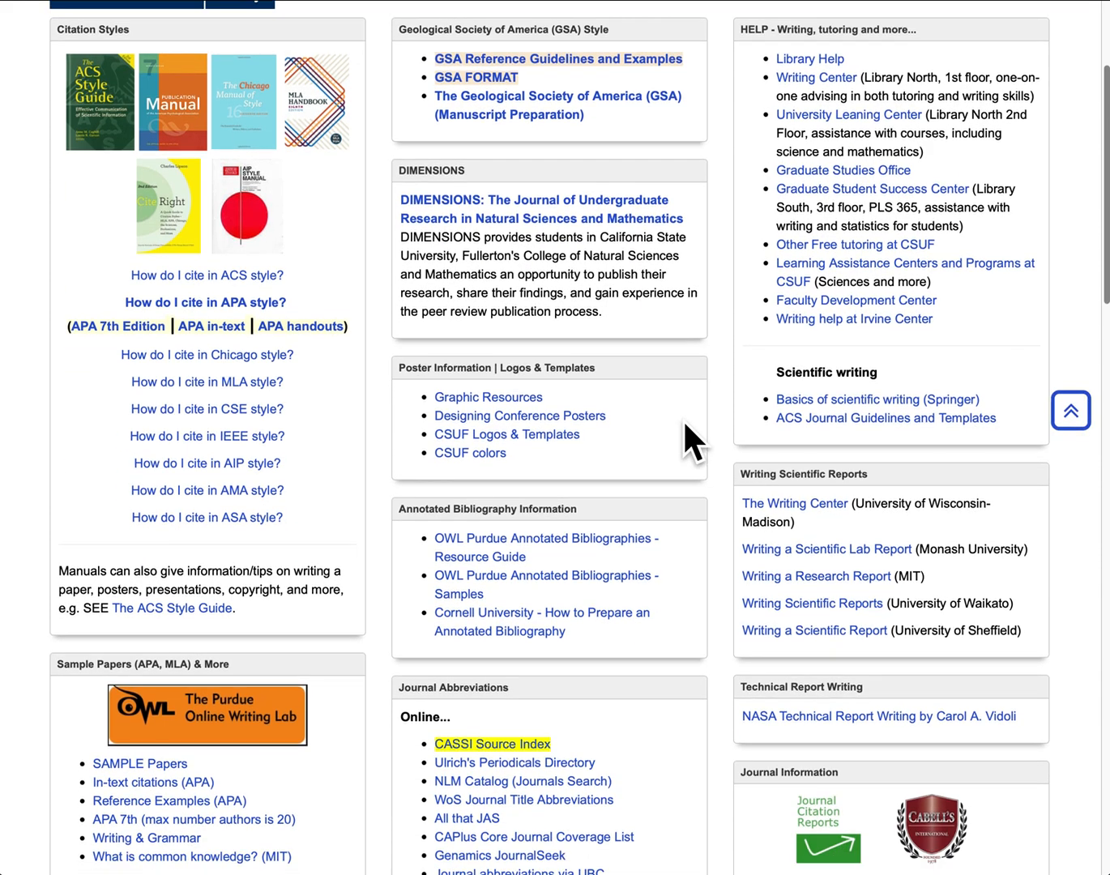
{"action": "scroll", "coordinate": [683, 418], "scroll_direction": "down", "scroll_amount": 2}
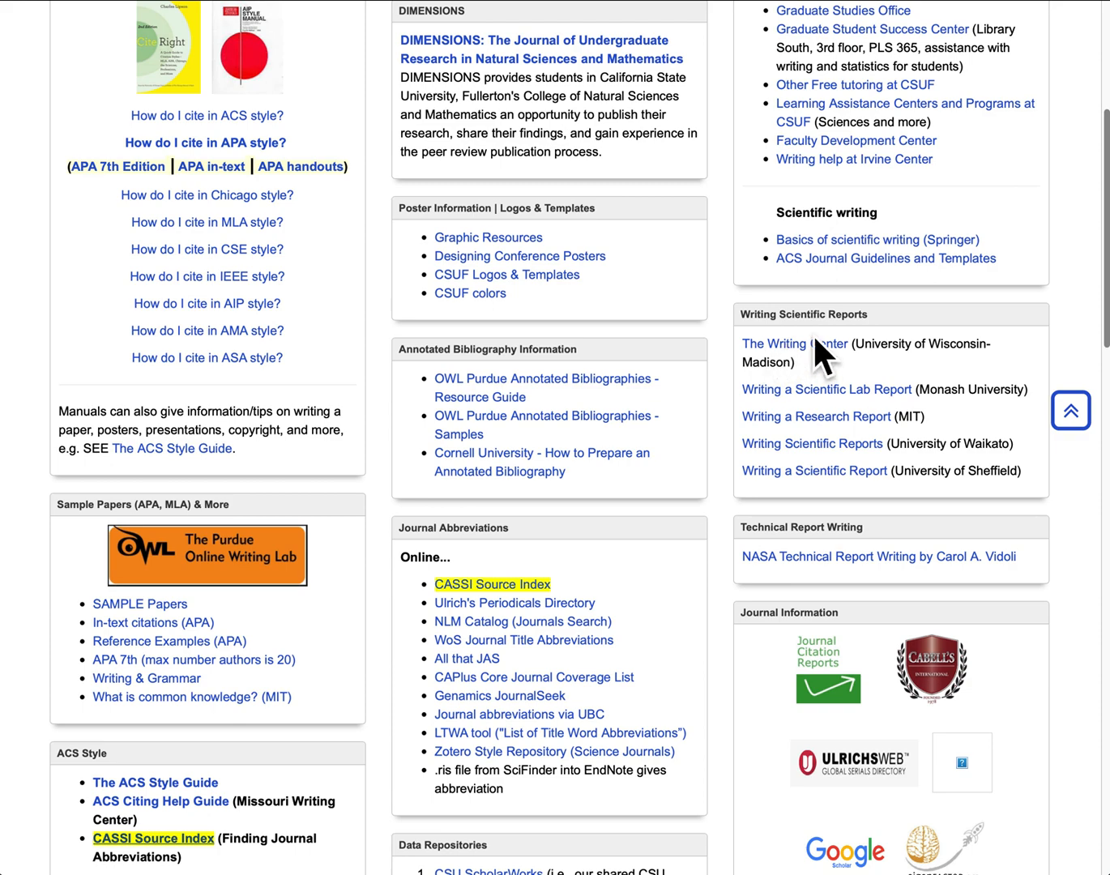
{"action": "scroll", "coordinate": [813, 333], "scroll_direction": "up", "scroll_amount": 3}
{"action": "scroll", "coordinate": [813, 333], "scroll_direction": "up", "scroll_amount": 2}
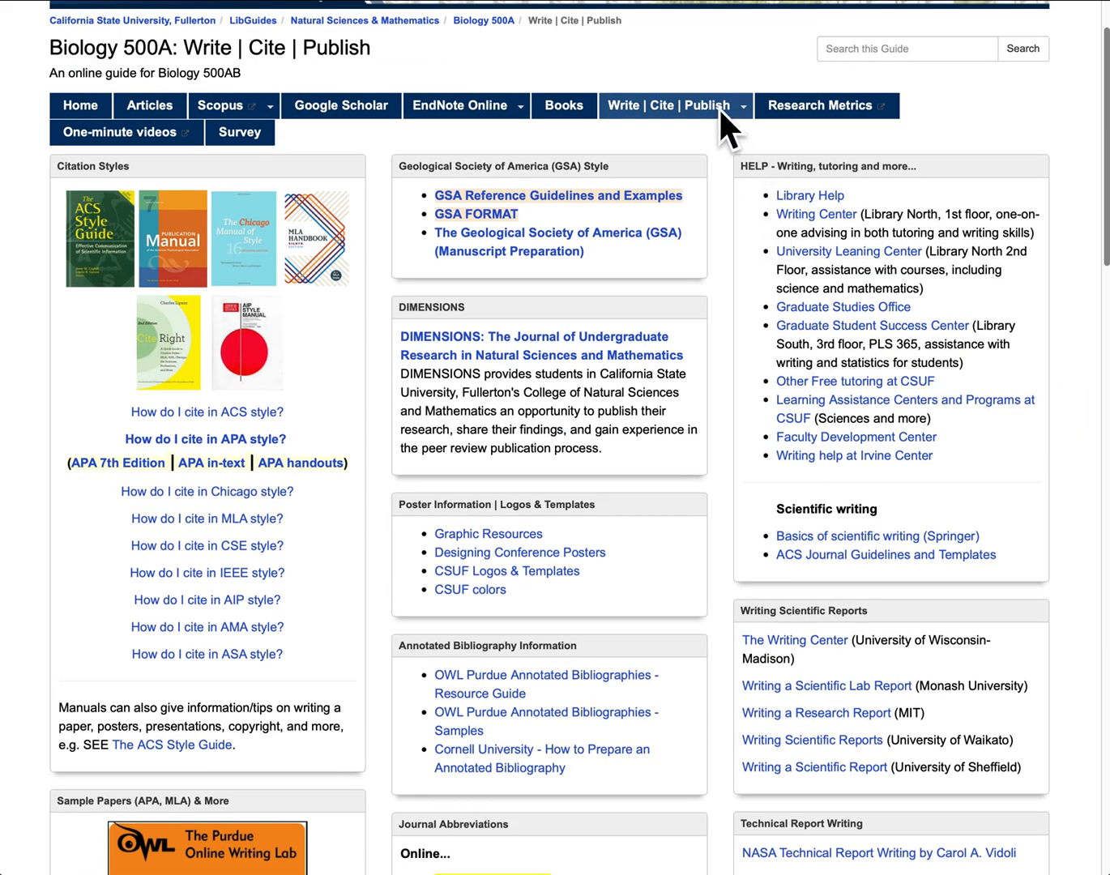
Open the One-minute videos page from the guide, look through its library videos, and return to the guide
{"action": "mouse_move", "coordinate": [685, 114]}
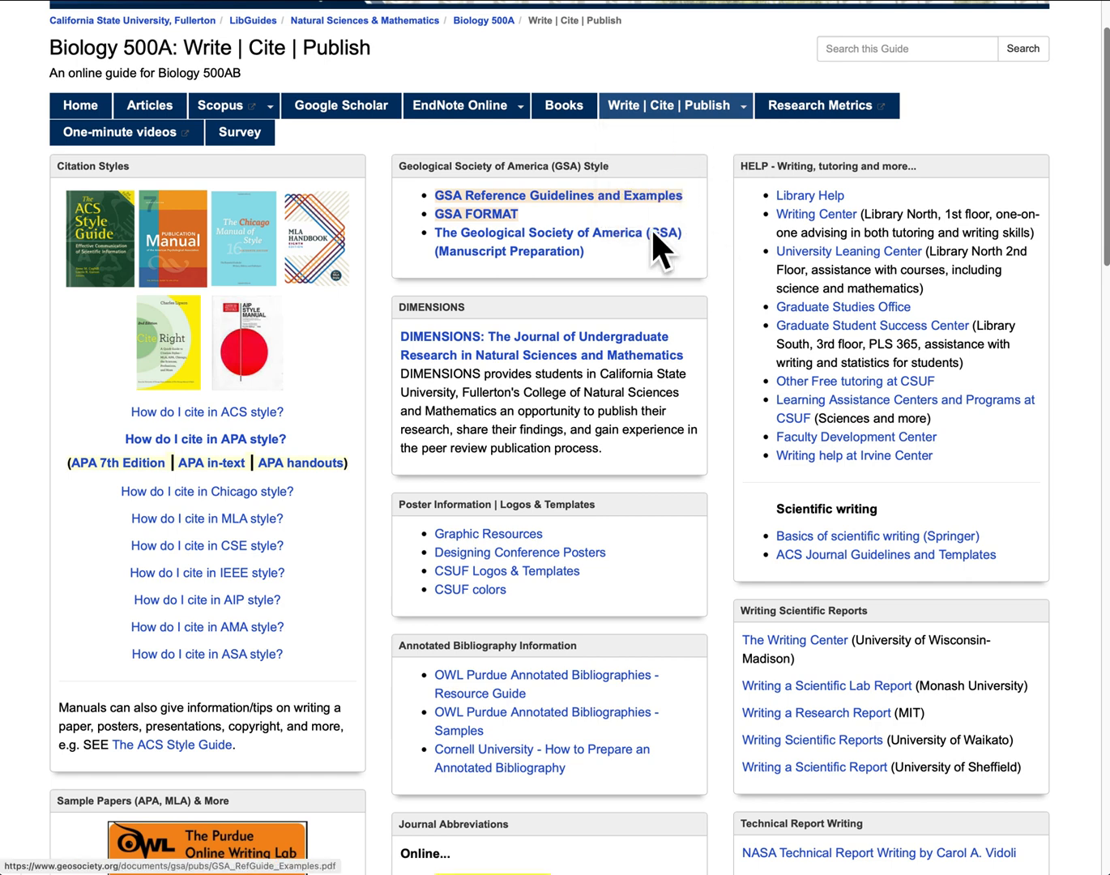
{"action": "mouse_move", "coordinate": [684, 192]}
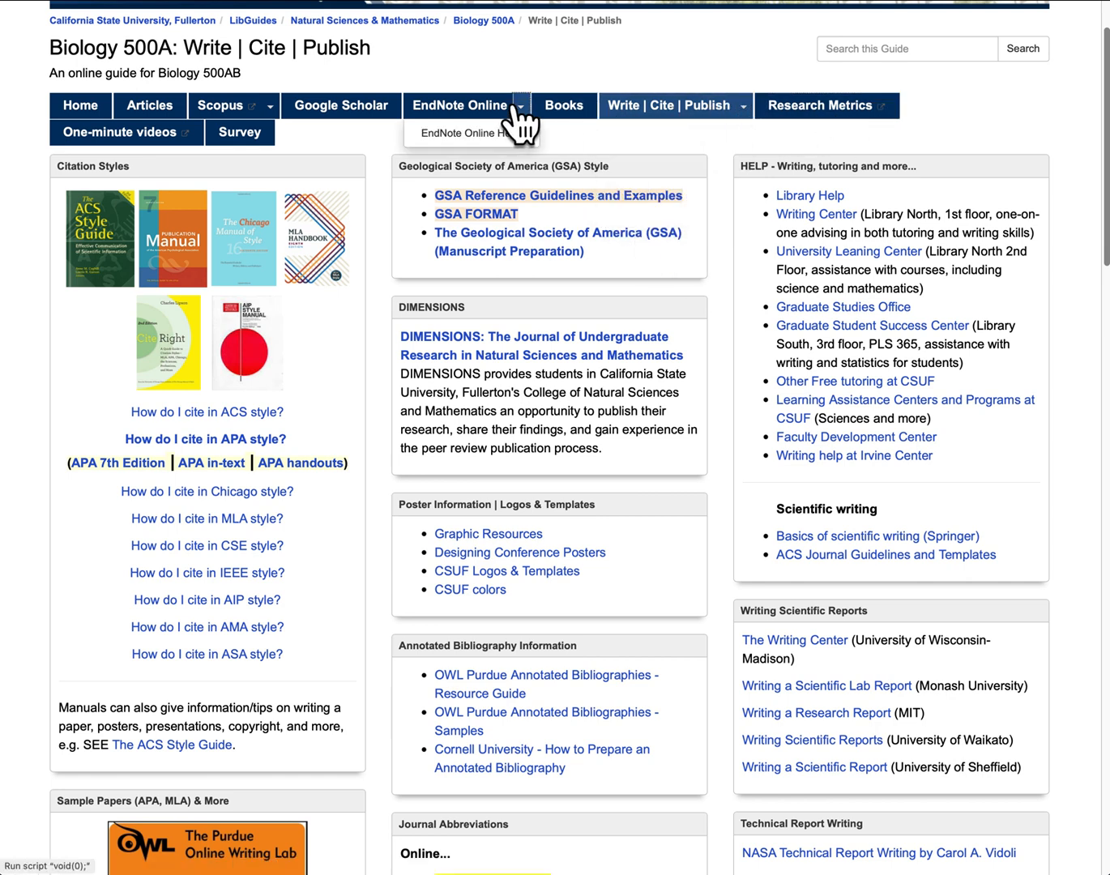
{"action": "left_click", "coordinate": [138, 131]}
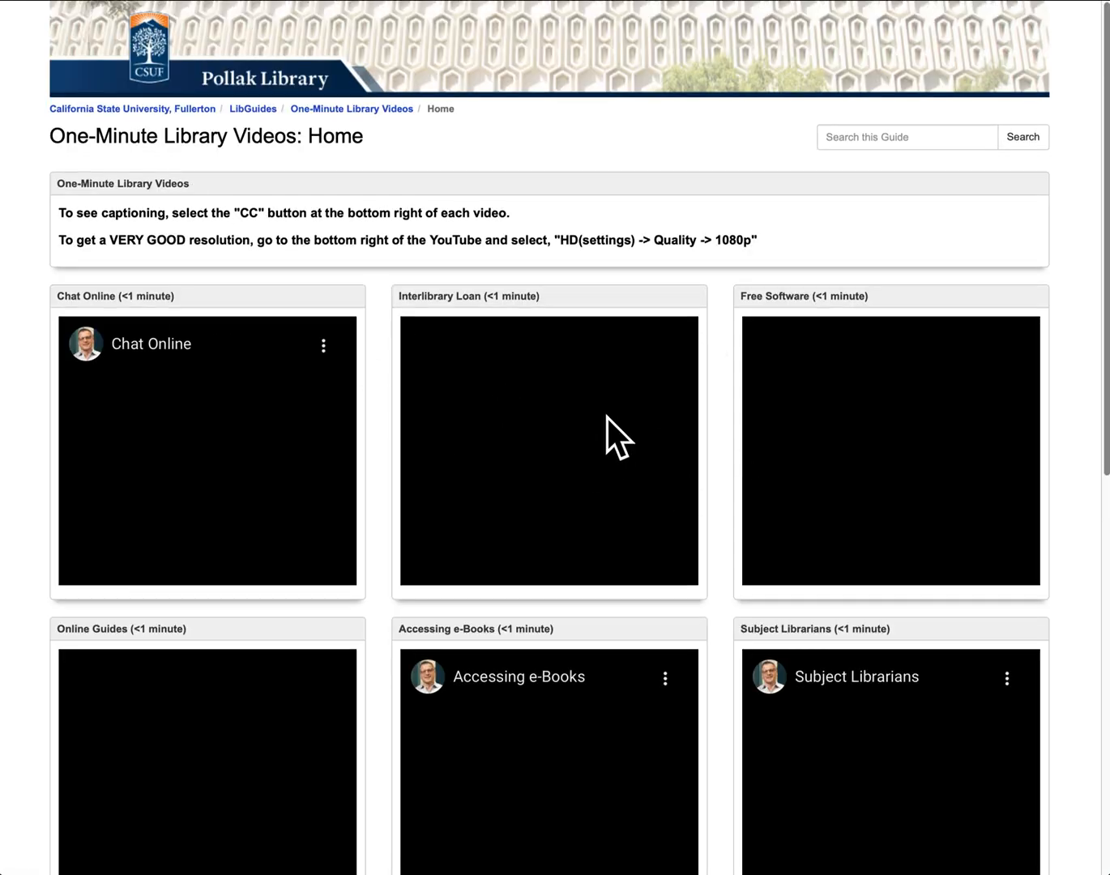
{"action": "scroll", "coordinate": [609, 418], "scroll_direction": "down", "scroll_amount": 1}
{"action": "scroll", "coordinate": [482, 468], "scroll_direction": "down", "scroll_amount": 5}
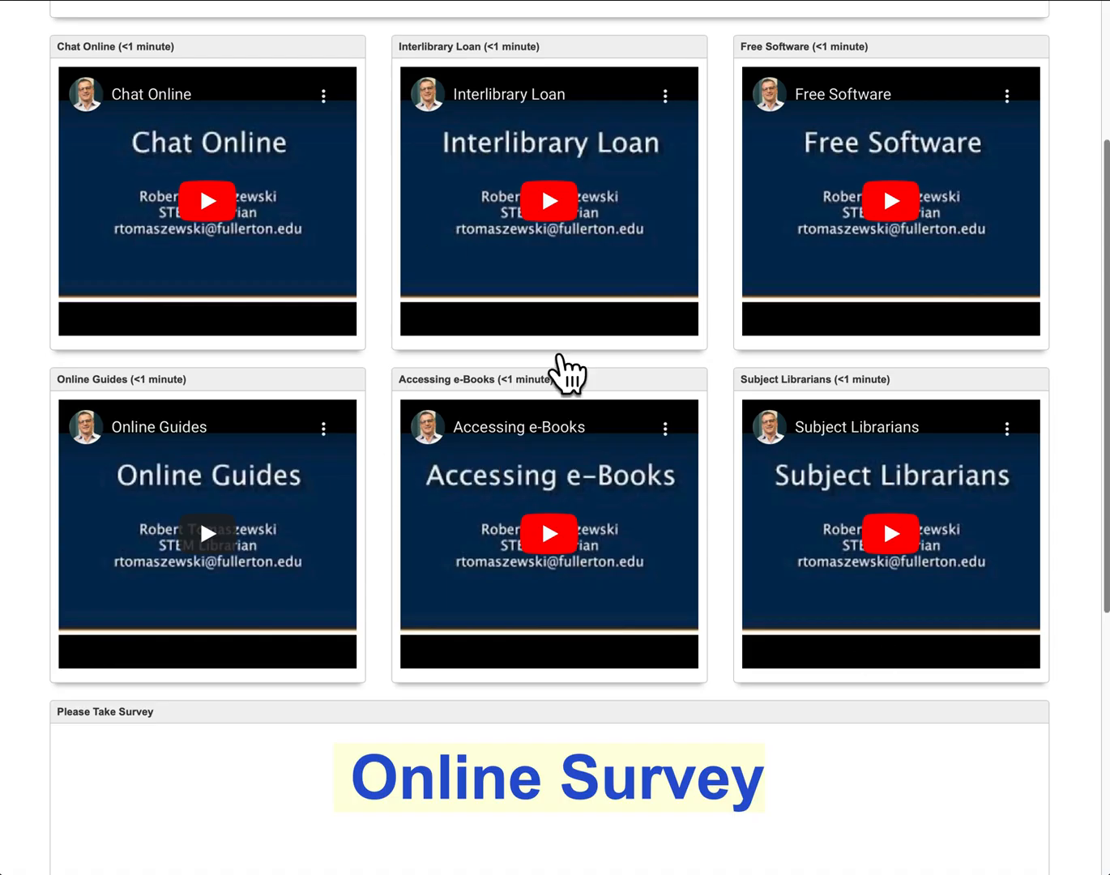
{"action": "left_click", "coordinate": [123, 0]}
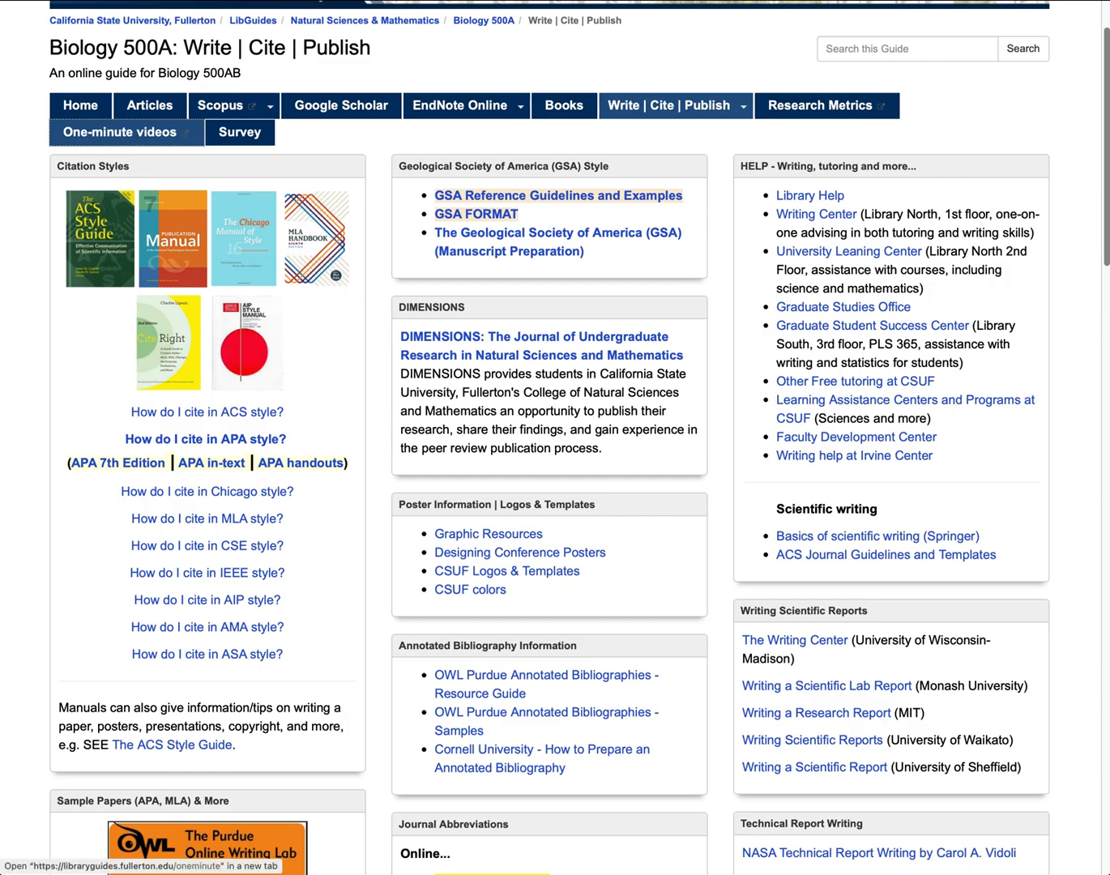
Open the guide's Home page and highlight the STEM librarian's e-mail address in the contact details
{"action": "scroll", "coordinate": [417, 266], "scroll_direction": "up", "scroll_amount": 2}
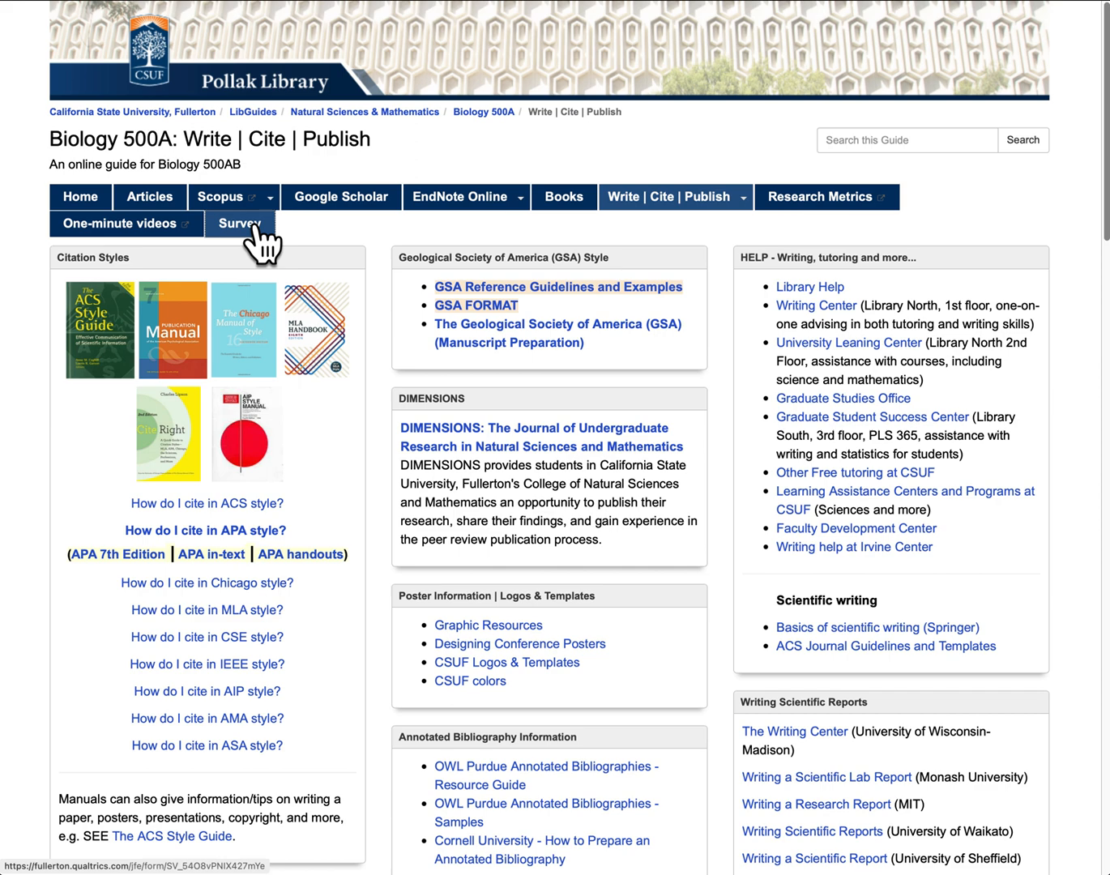
{"action": "left_click", "coordinate": [92, 197]}
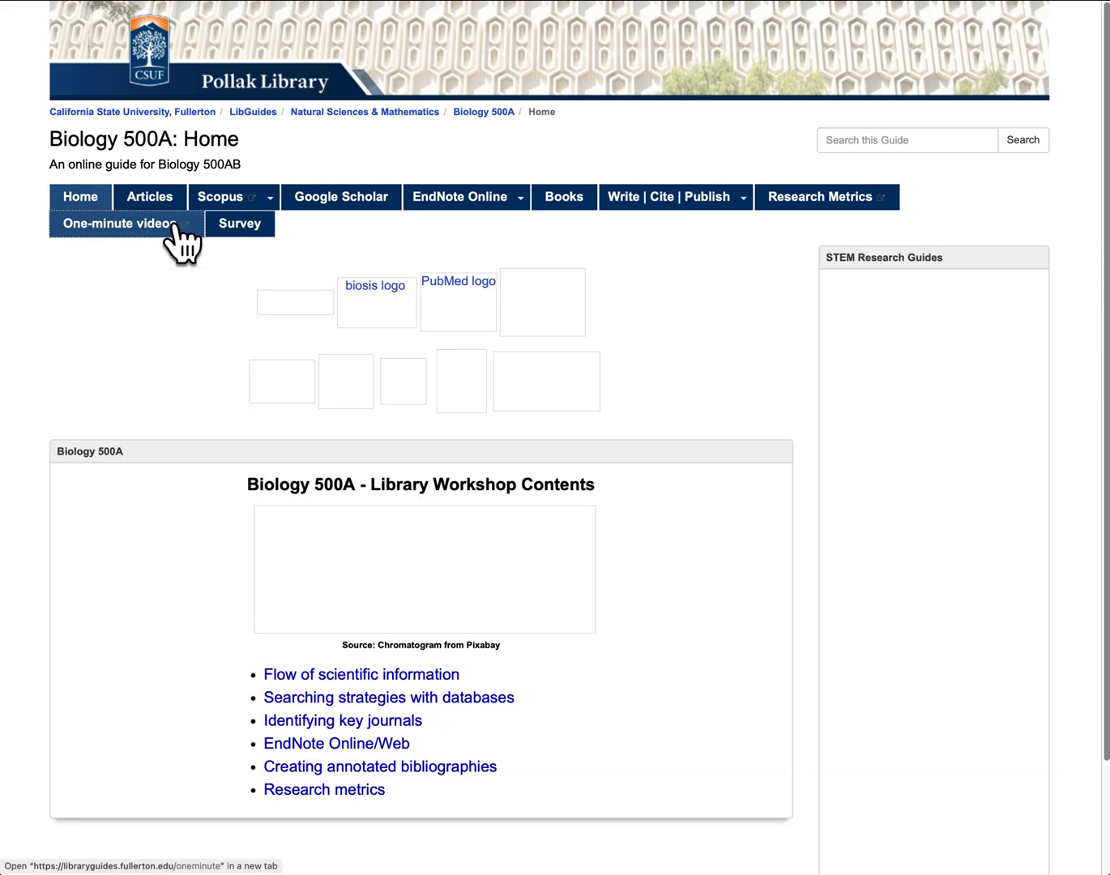
{"action": "scroll", "coordinate": [312, 361], "scroll_direction": "down", "scroll_amount": 1}
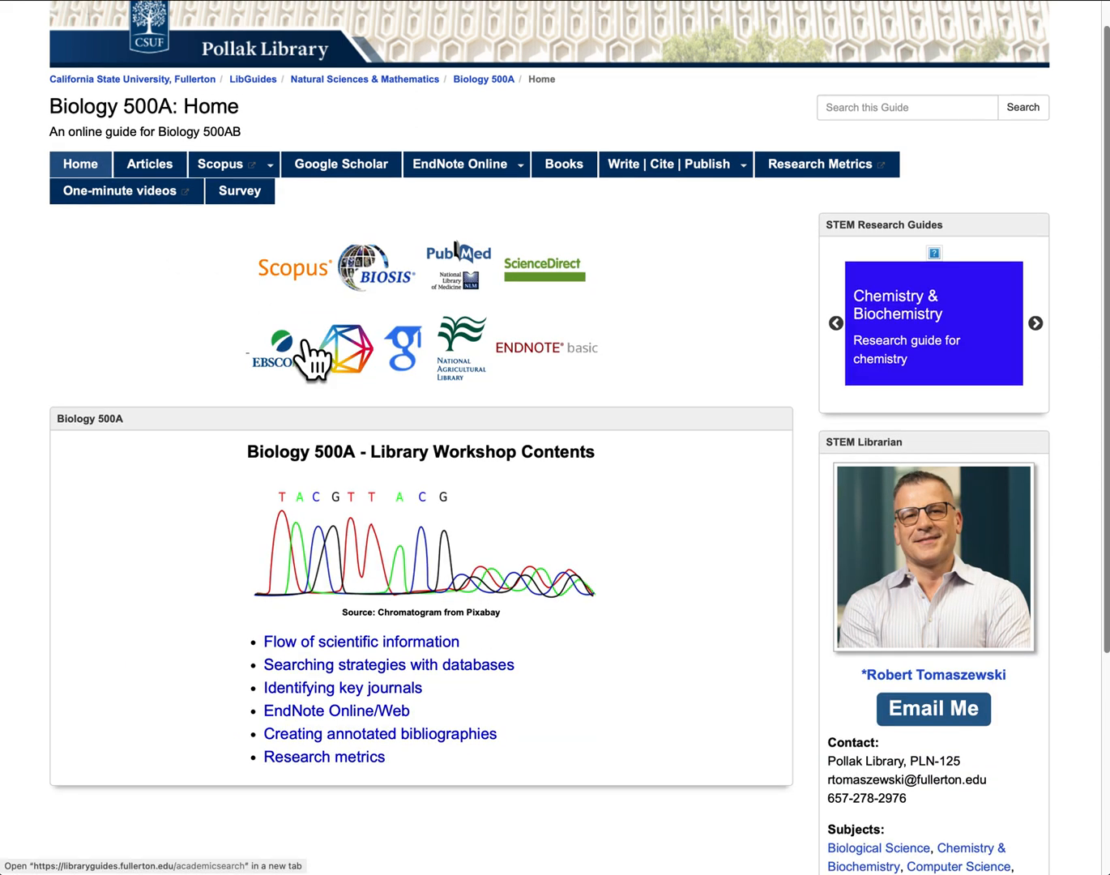
{"action": "scroll", "coordinate": [312, 361], "scroll_direction": "down", "scroll_amount": 4}
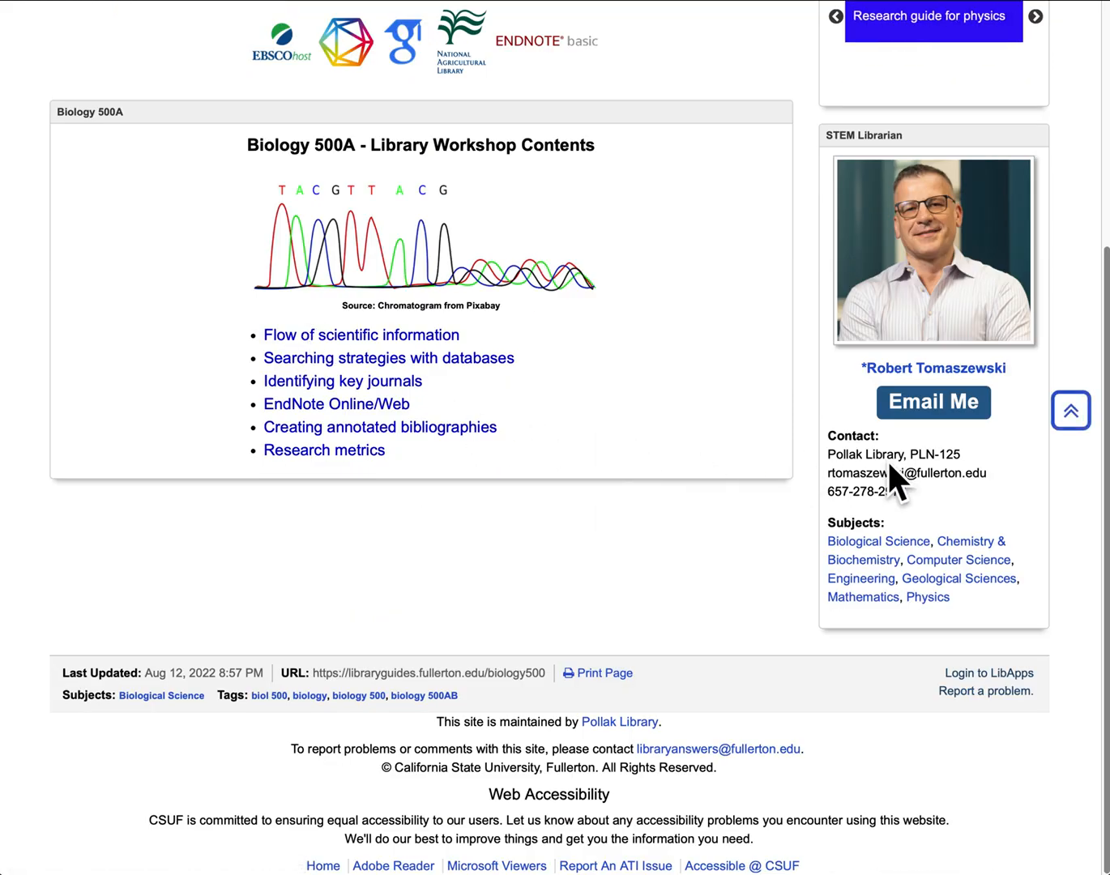
{"action": "left_click_drag", "start_coordinate": [987, 475], "coordinate": [828, 475]}
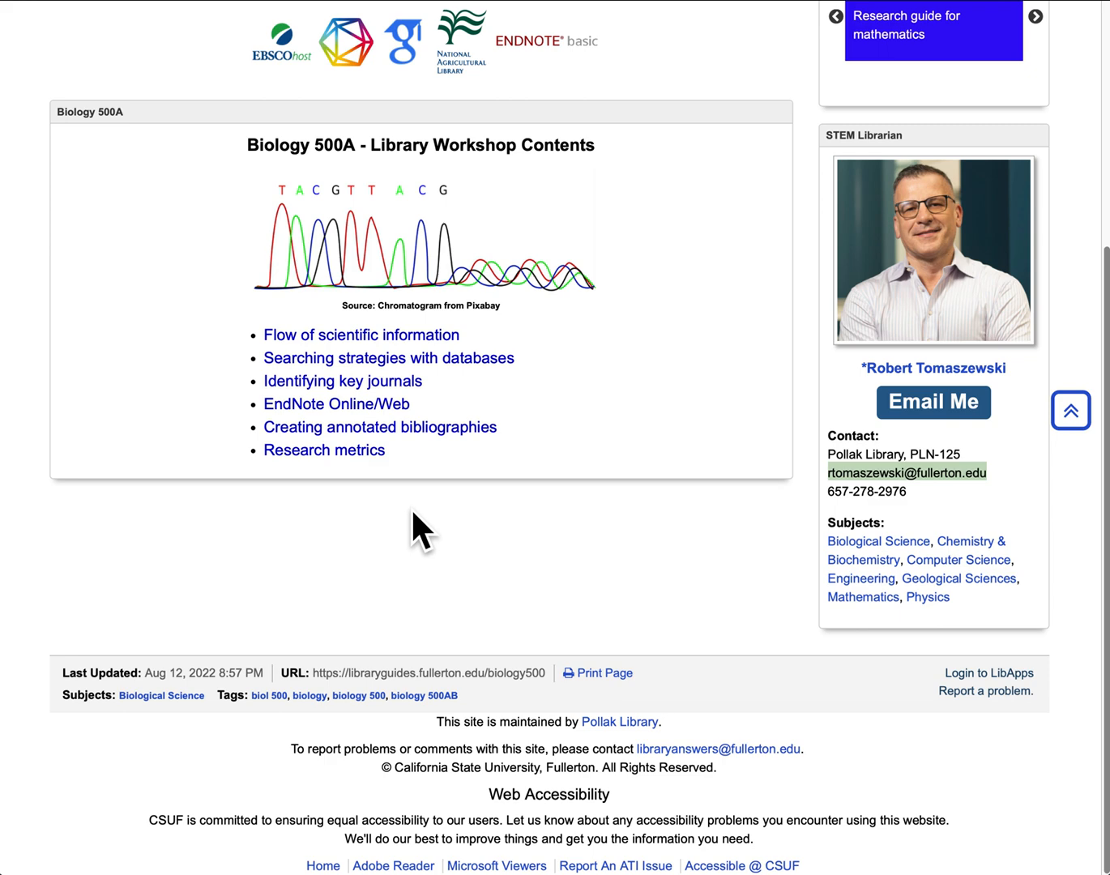
{"action": "scroll", "coordinate": [413, 512], "scroll_direction": "up", "scroll_amount": 1}
{"action": "scroll", "coordinate": [410, 507], "scroll_direction": "up", "scroll_amount": 4}
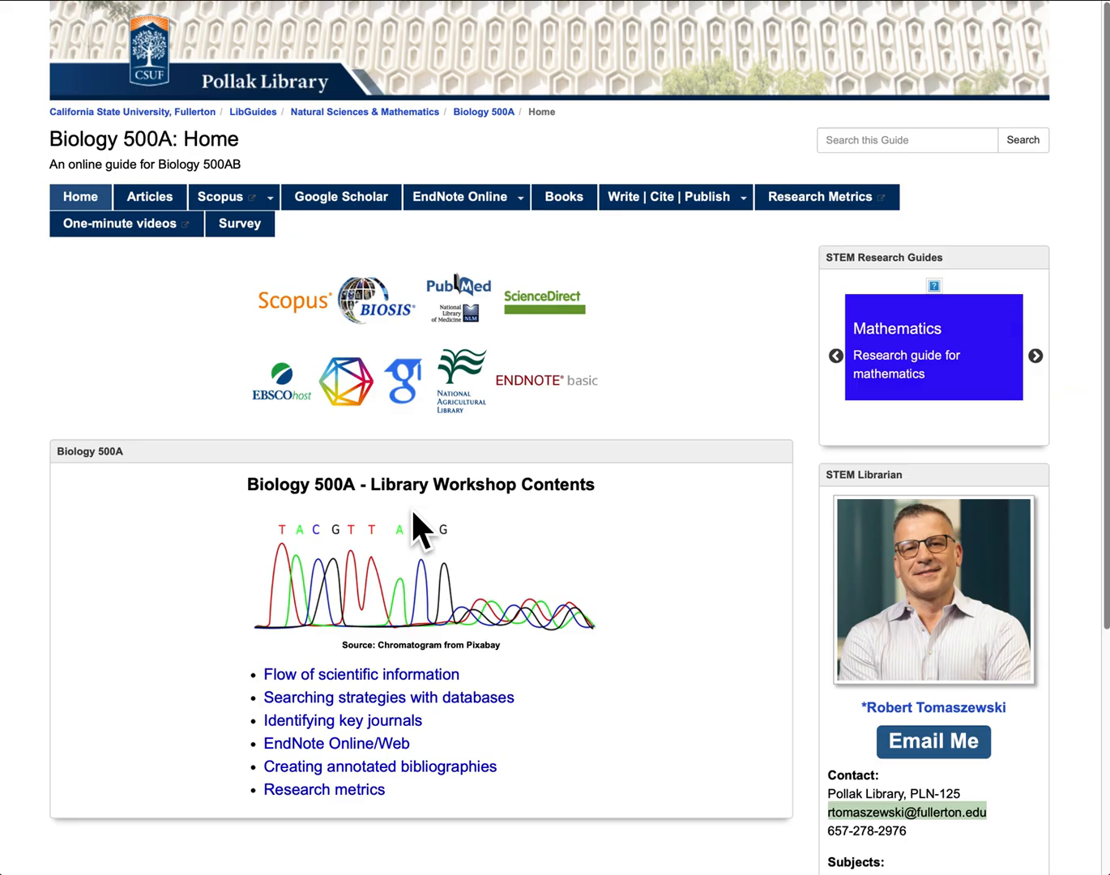